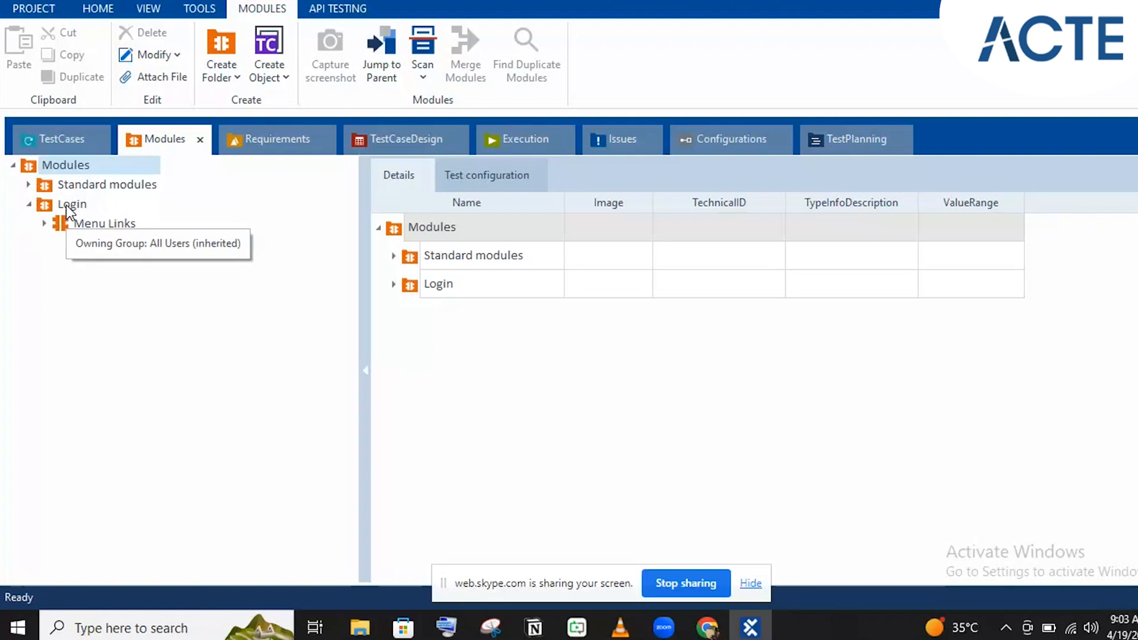
pyautogui.click(66, 204)
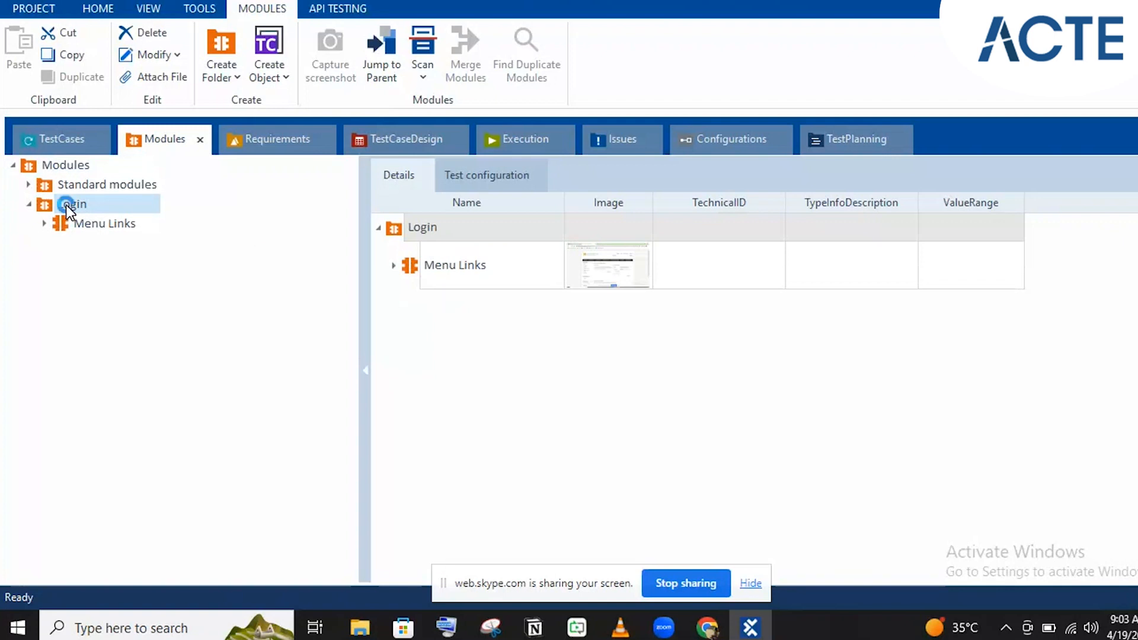
pyautogui.rightClick(66, 204)
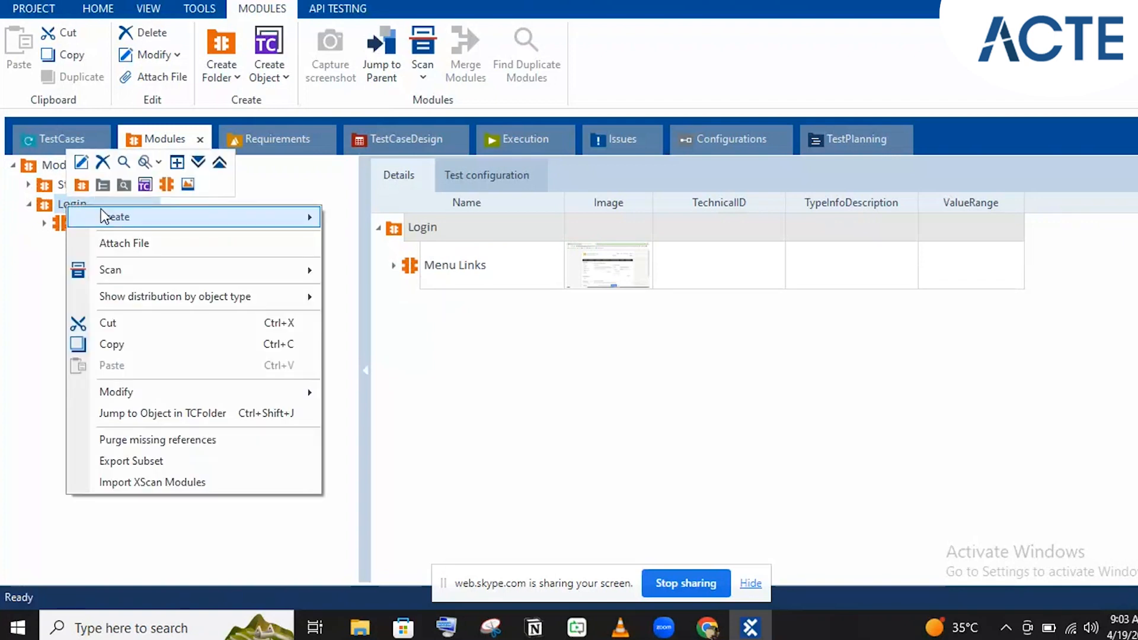
pyautogui.moveTo(146, 277)
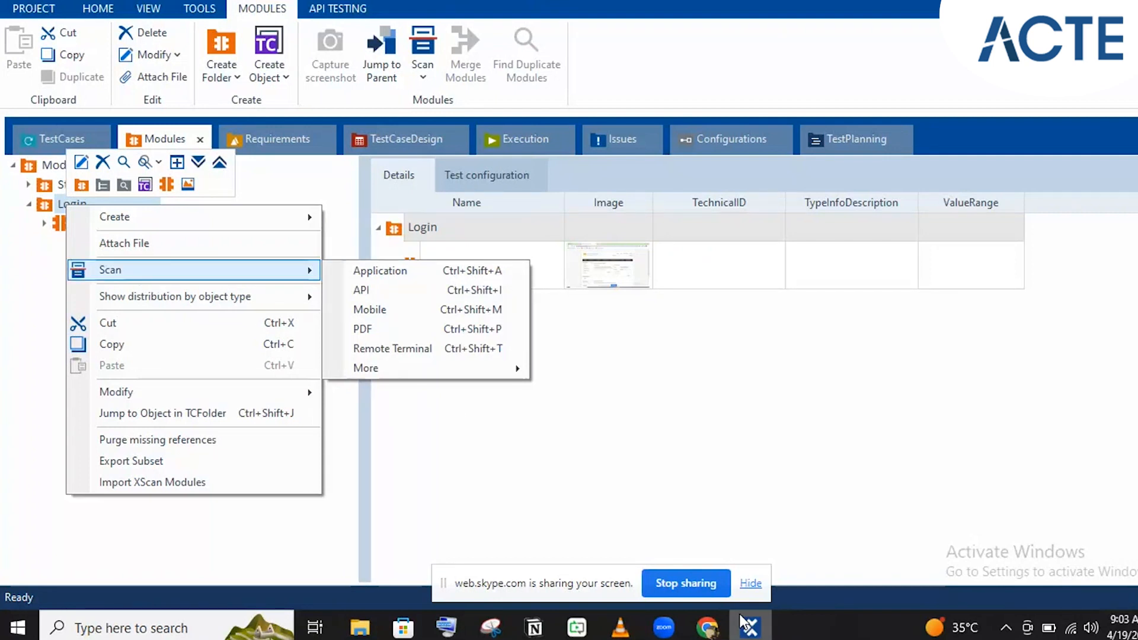
# Step: Switch to Chrome to check that the Demo Web Shop page is open, and minimise all windows
pyautogui.moveTo(750, 625)
pyautogui.click(707, 627)
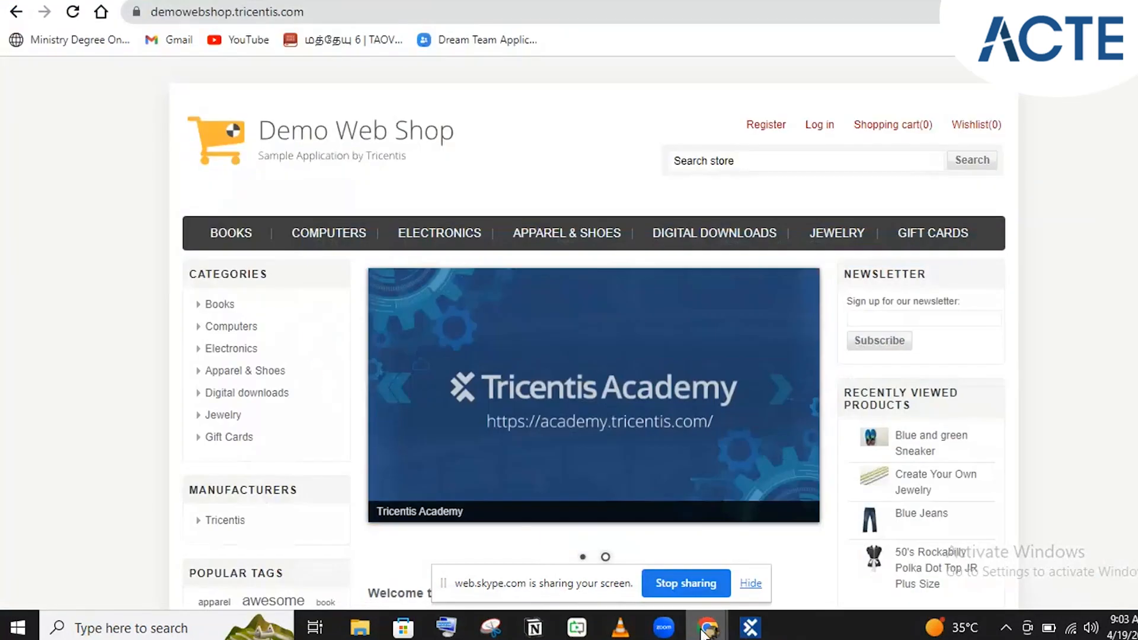
pyautogui.moveTo(707, 627)
pyautogui.click(606, 557)
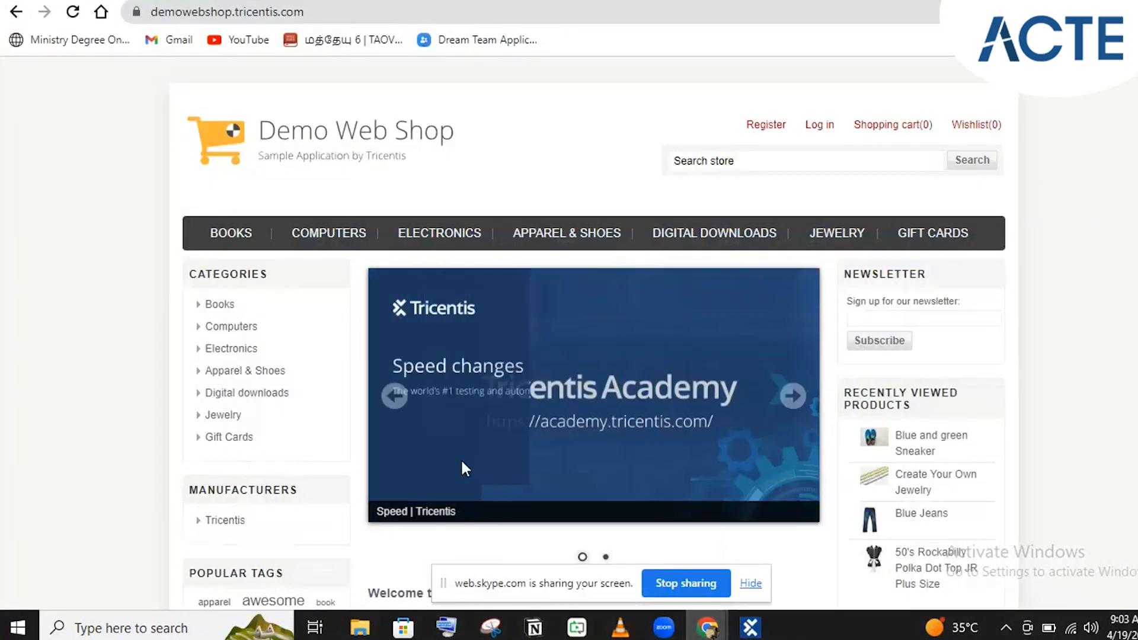
pyautogui.click(89, 1)
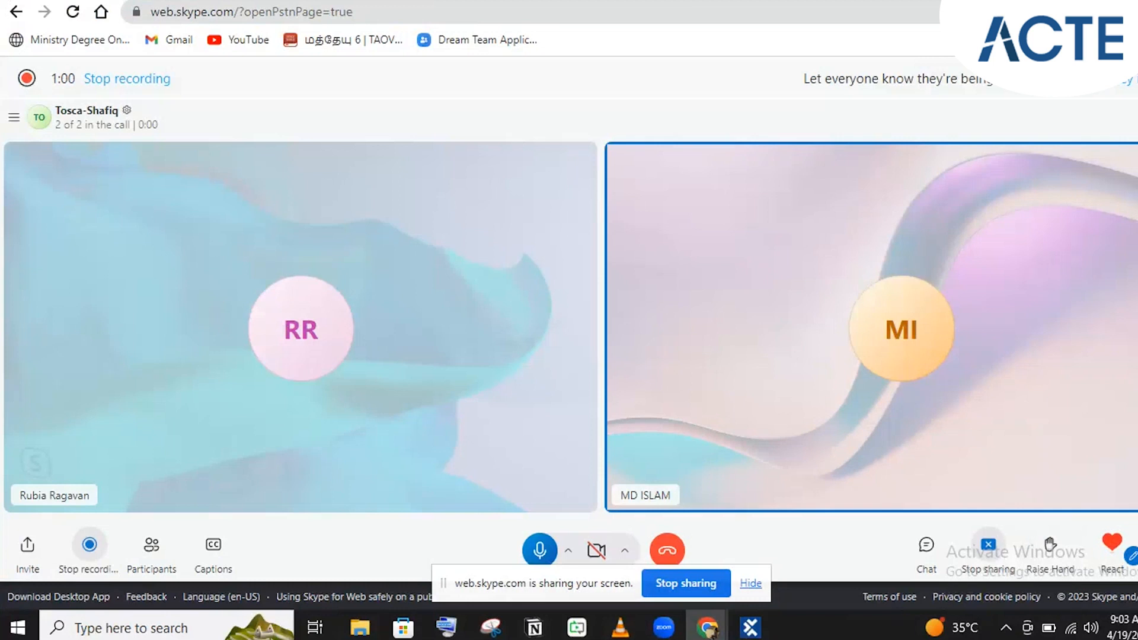
pyautogui.press('super+d')
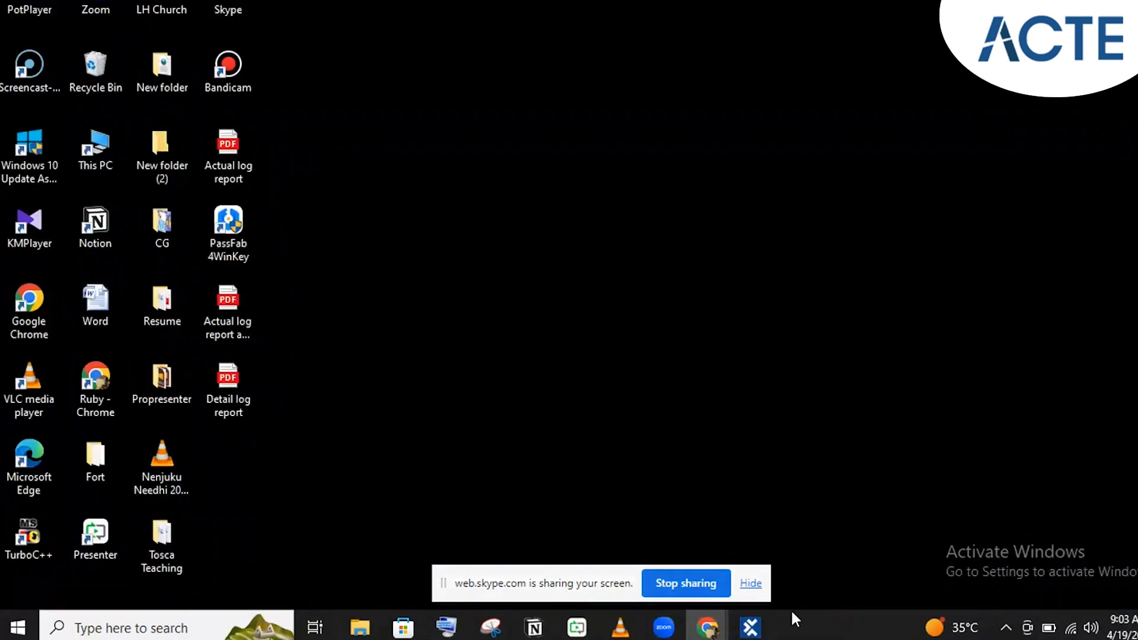
# Step: Switch to Tosca and start an application scan on the Login modules folder
pyautogui.click(762, 634)
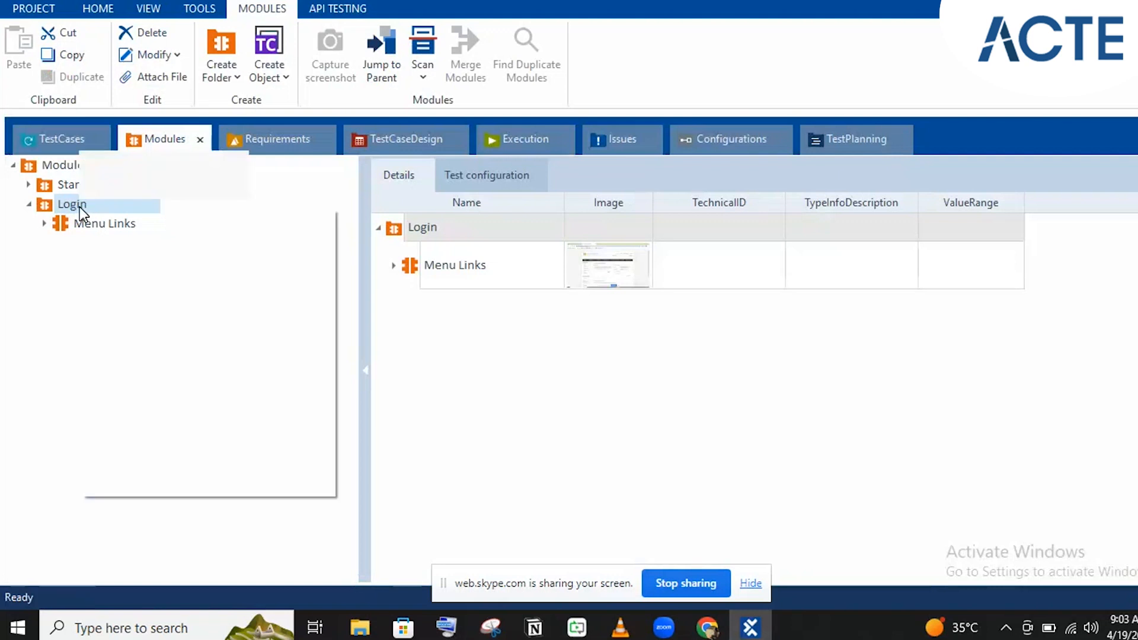
pyautogui.rightClick(80, 208)
pyautogui.moveTo(237, 271)
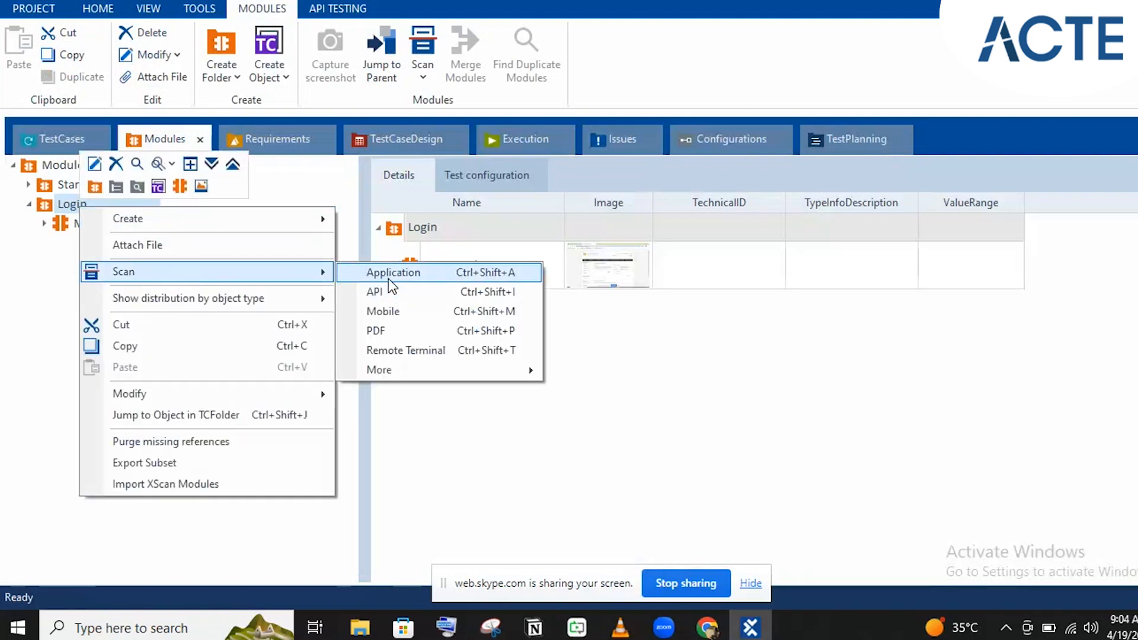
pyautogui.click(386, 274)
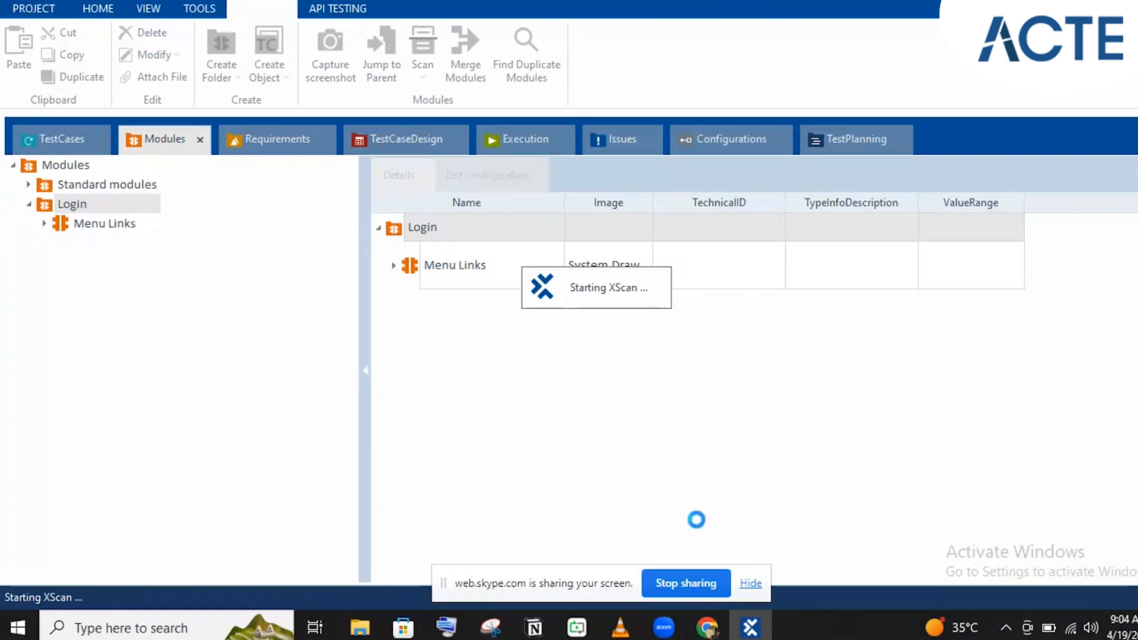
# Step: Switch to Chrome and open the Demo Web Shop's Log in page
pyautogui.moveTo(706, 627)
pyautogui.click(647, 560)
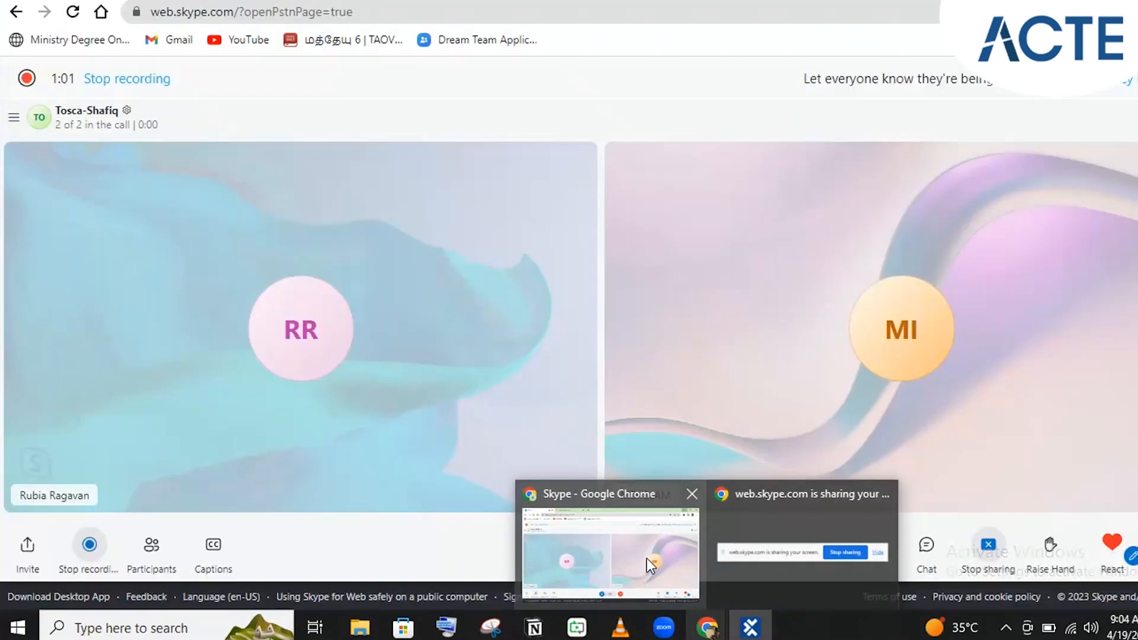
pyautogui.click(645, 558)
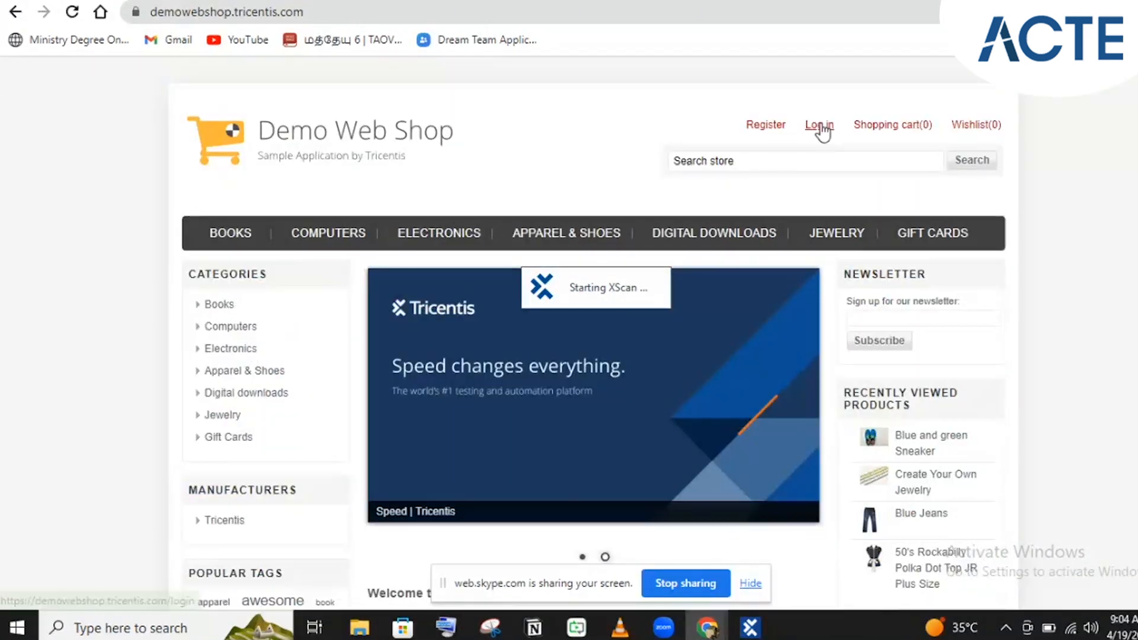
pyautogui.click(820, 125)
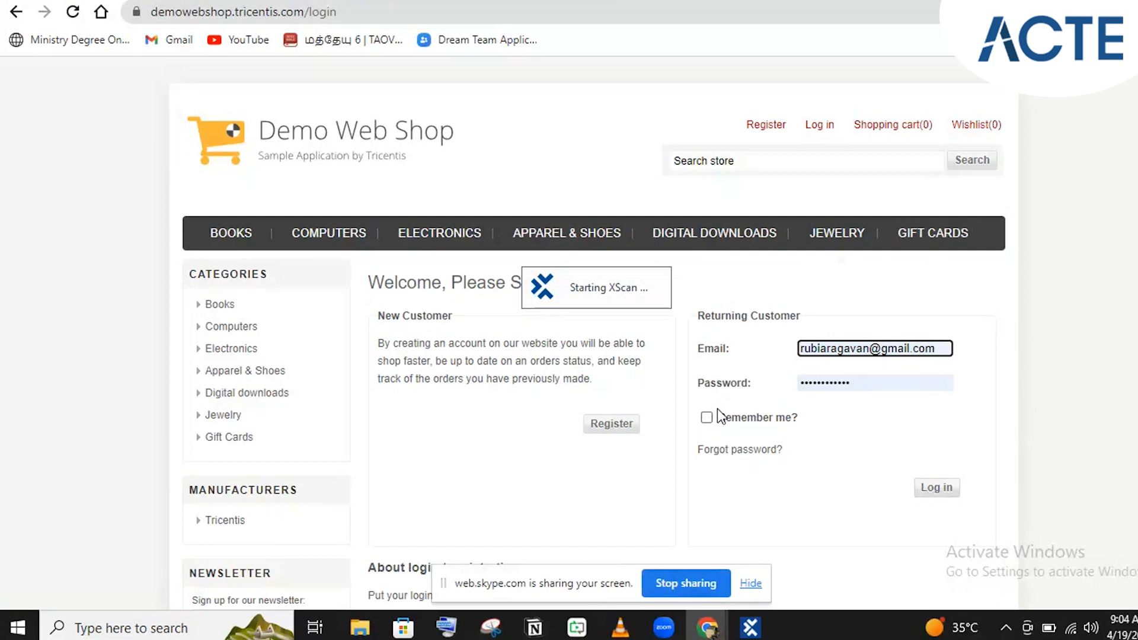
# Step: Return to Tosca and scan the Demo Web Shop Login window as the selected application
pyautogui.click(750, 627)
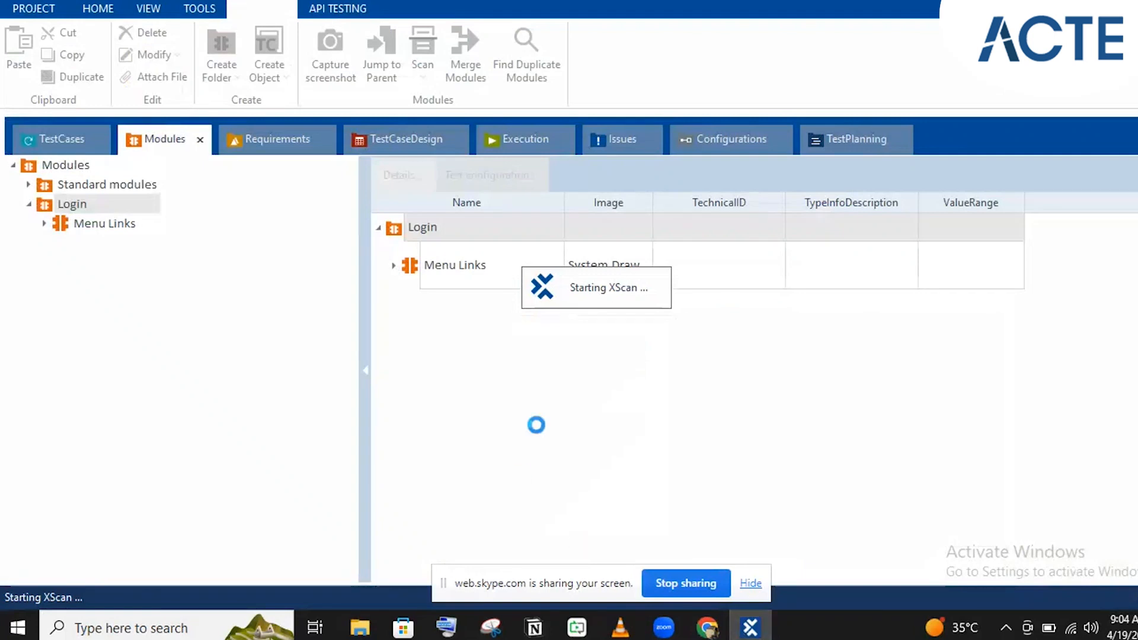
pyautogui.click(749, 630)
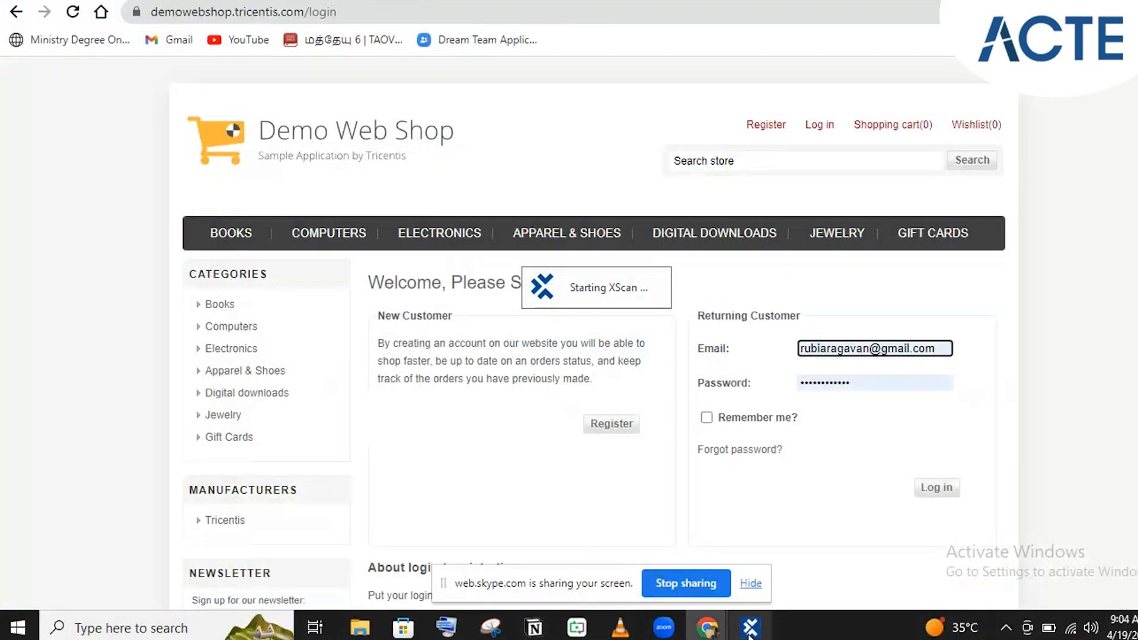
pyautogui.click(750, 629)
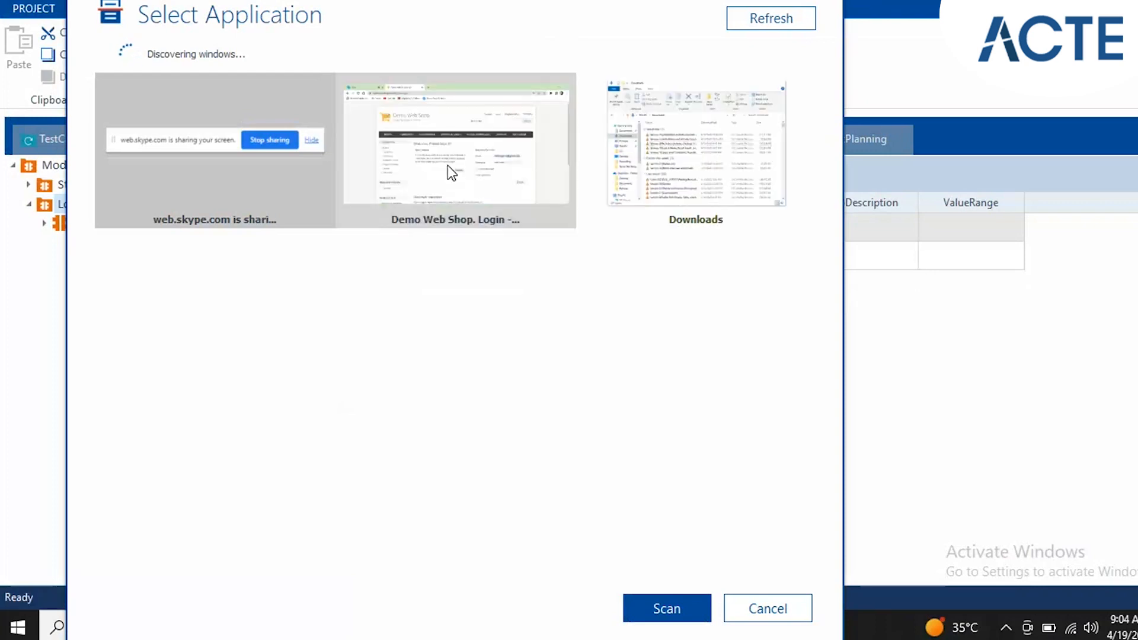
pyautogui.click(452, 173)
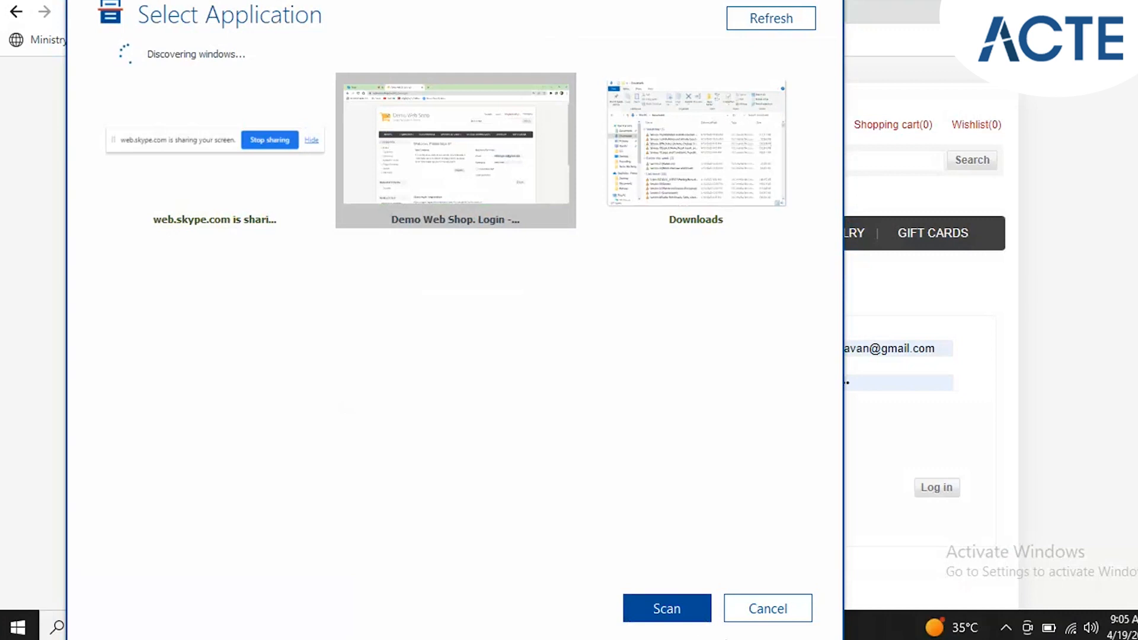
pyautogui.click(675, 621)
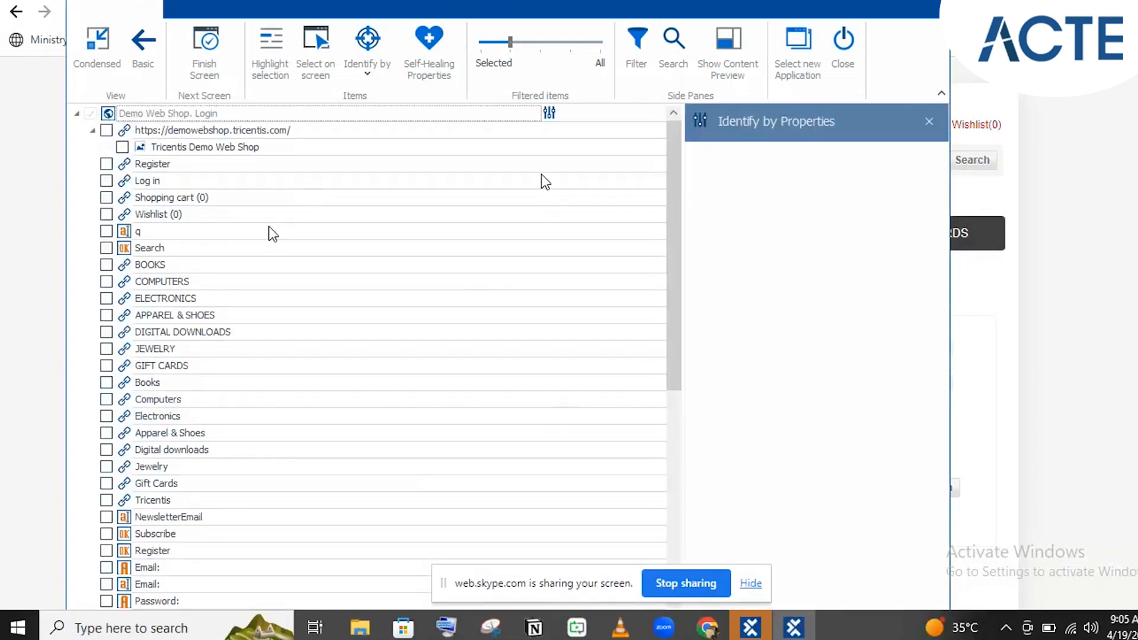
# Step: Try the scan window's Basic and Condensed views, and return to the Advanced view
pyautogui.click(144, 63)
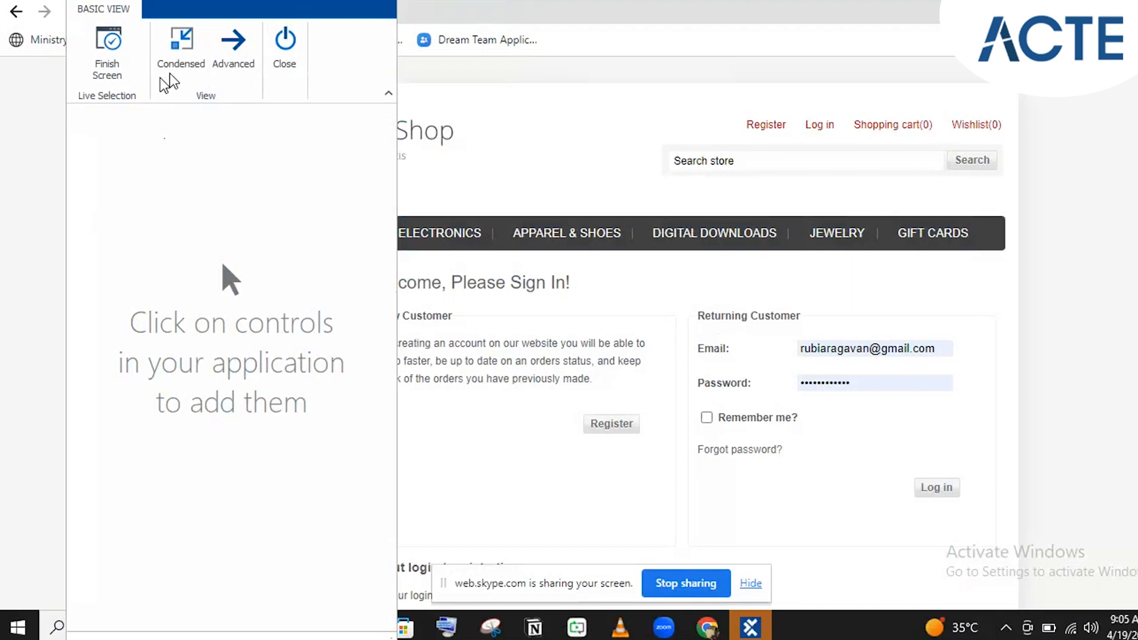
pyautogui.click(169, 33)
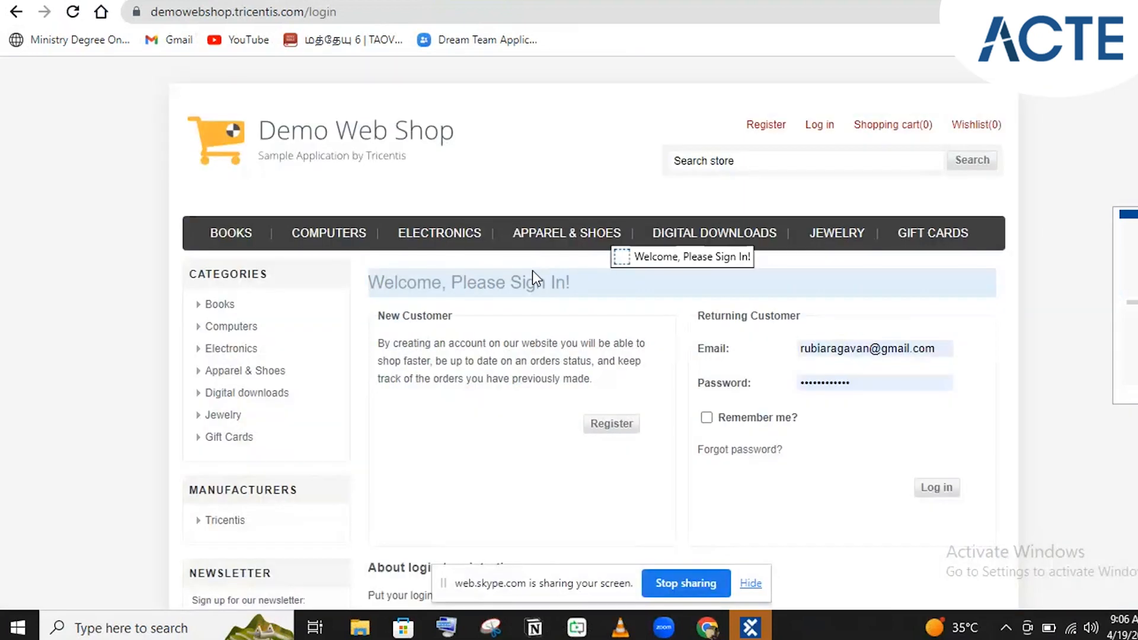
pyautogui.click(1129, 259)
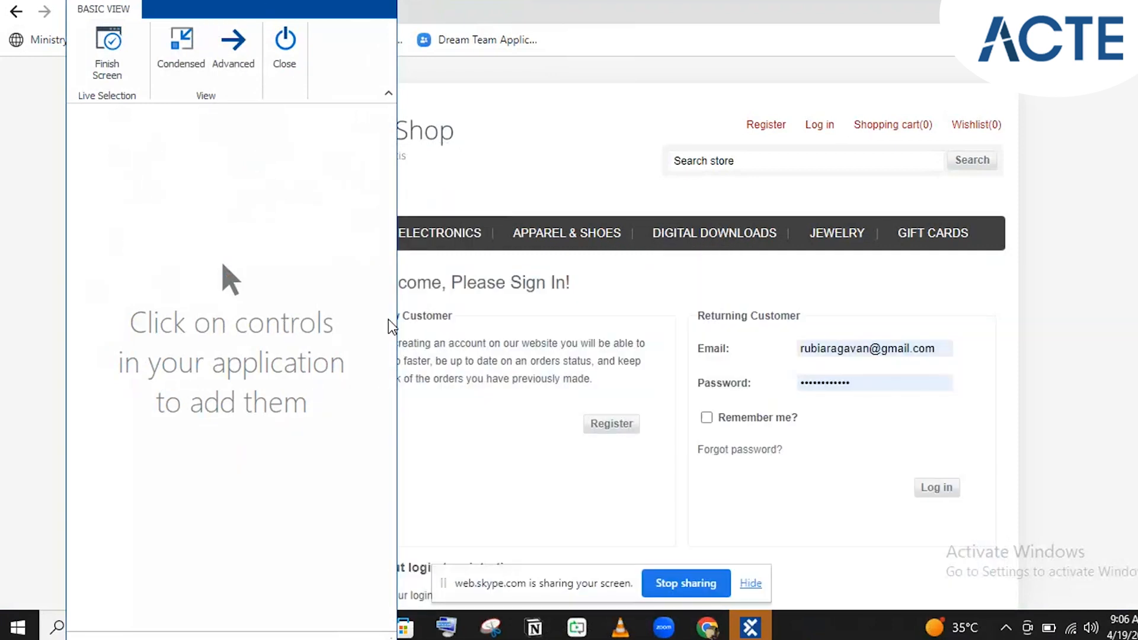
pyautogui.click(178, 46)
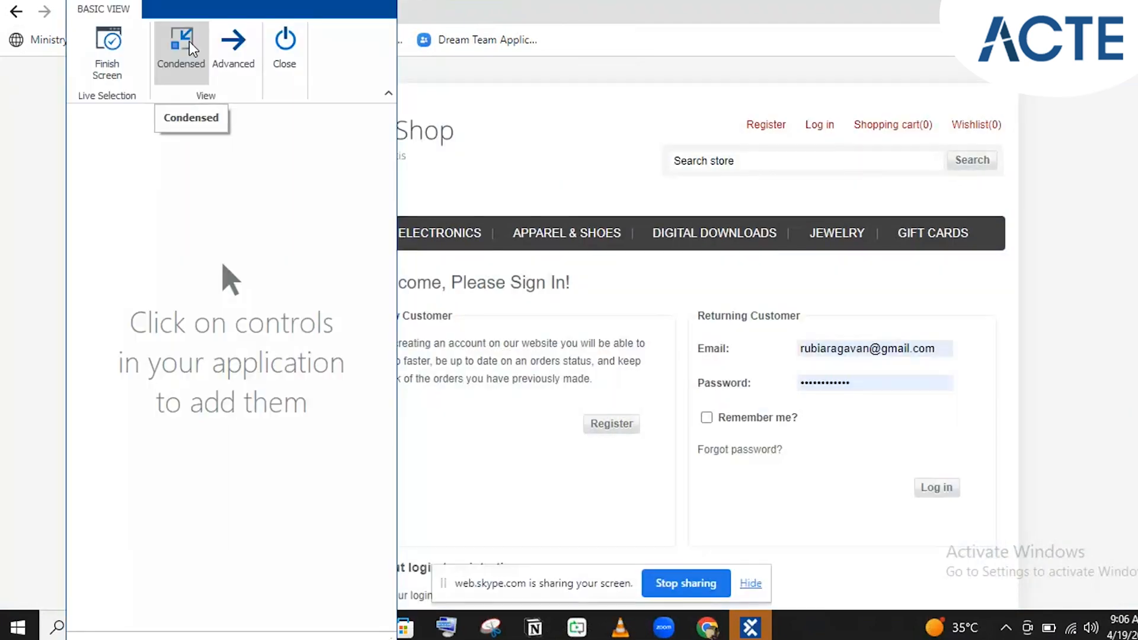
pyautogui.click(190, 44)
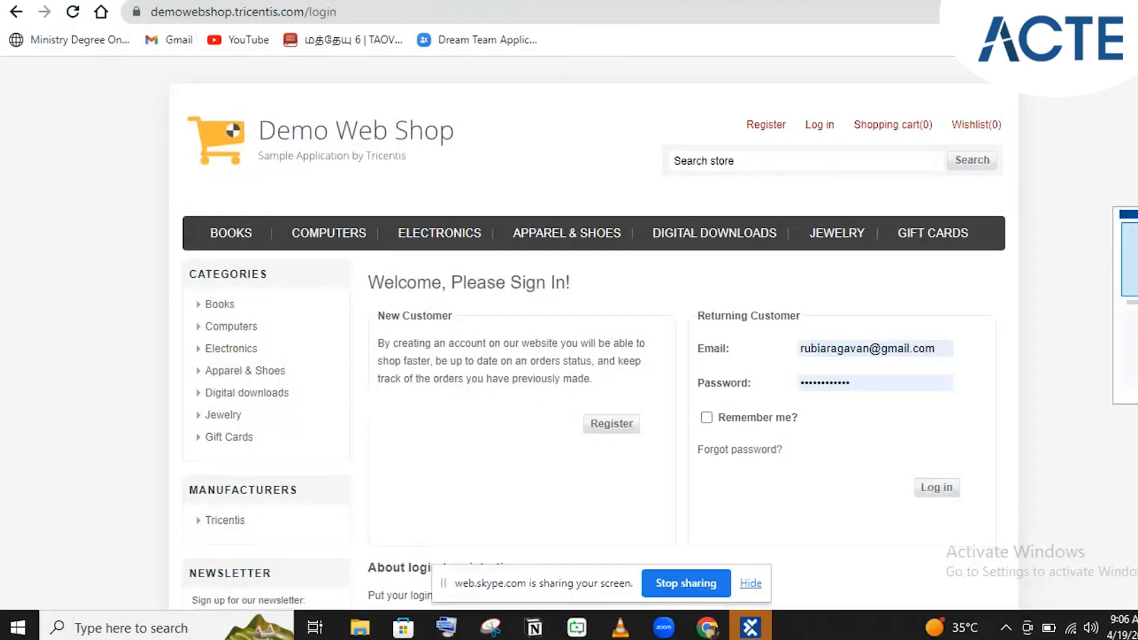
pyautogui.click(1129, 259)
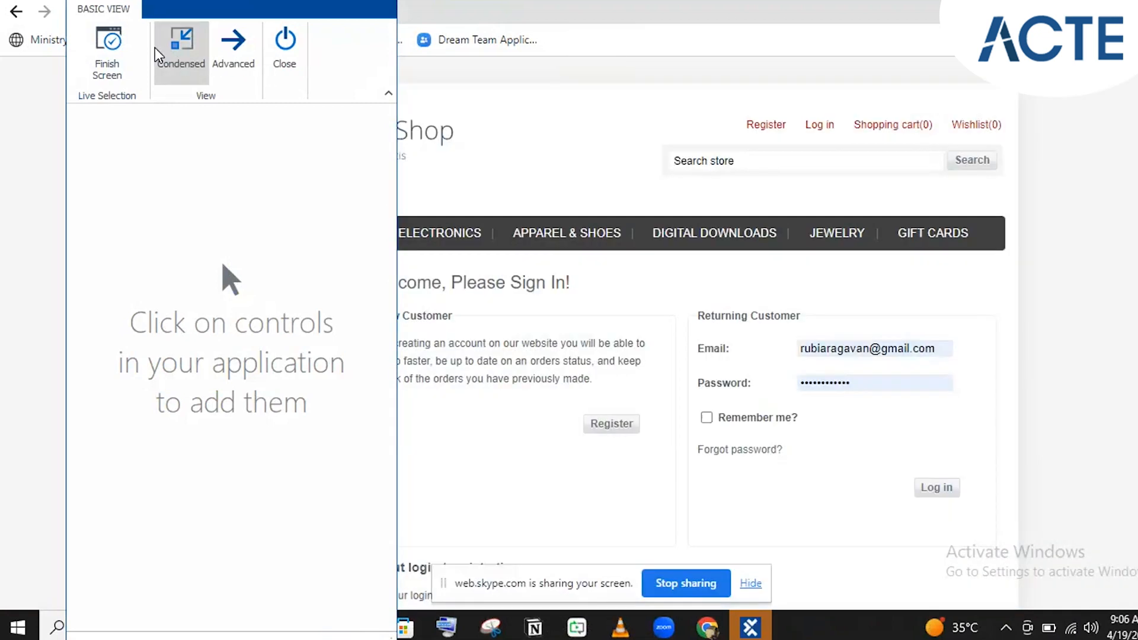
pyautogui.click(243, 64)
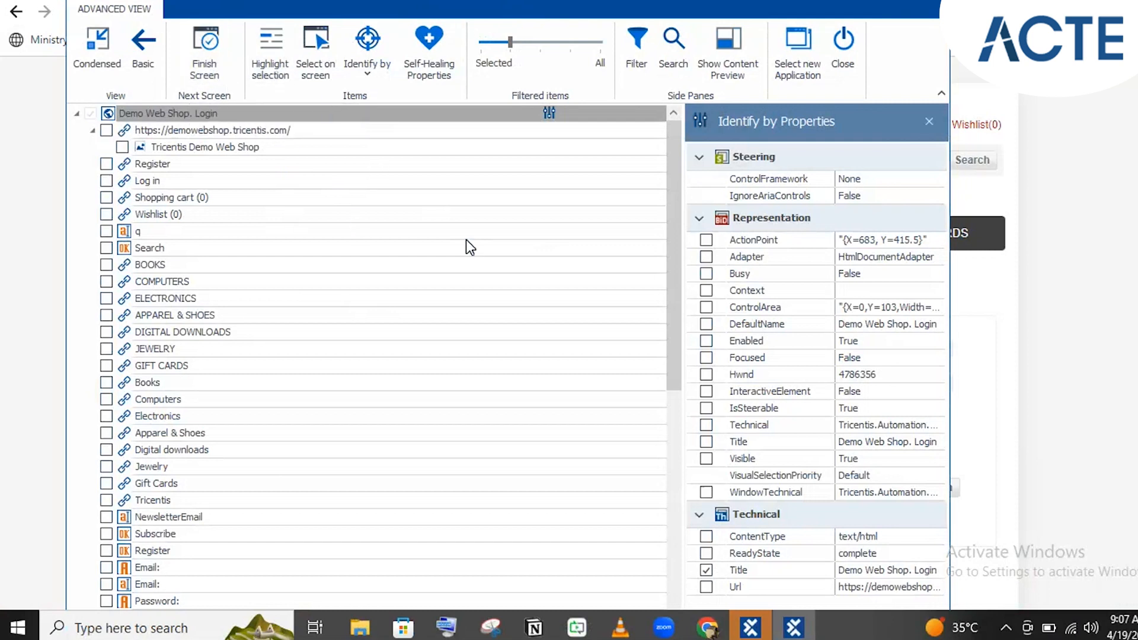
# Step: Move the scan window aside to uncover the web page, and highlight the BOOKS, GIFT CARDS and Shopping cart (0) items on it
pyautogui.moveTo(347, 1); pyautogui.dragTo(722, 1)
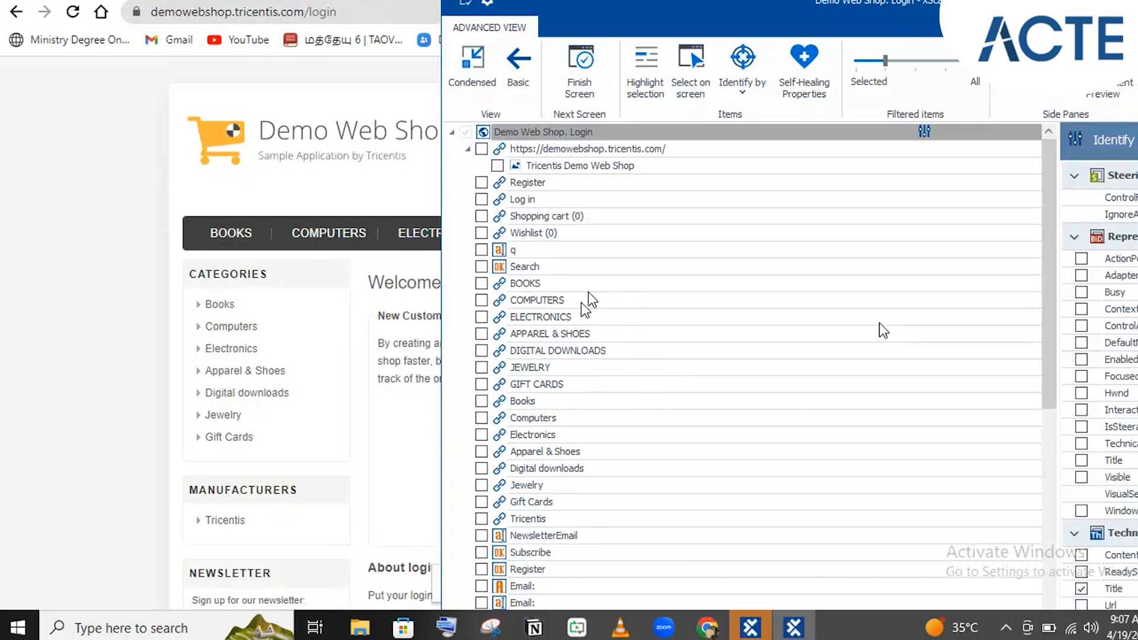
pyautogui.click(545, 280)
pyautogui.click(545, 280)
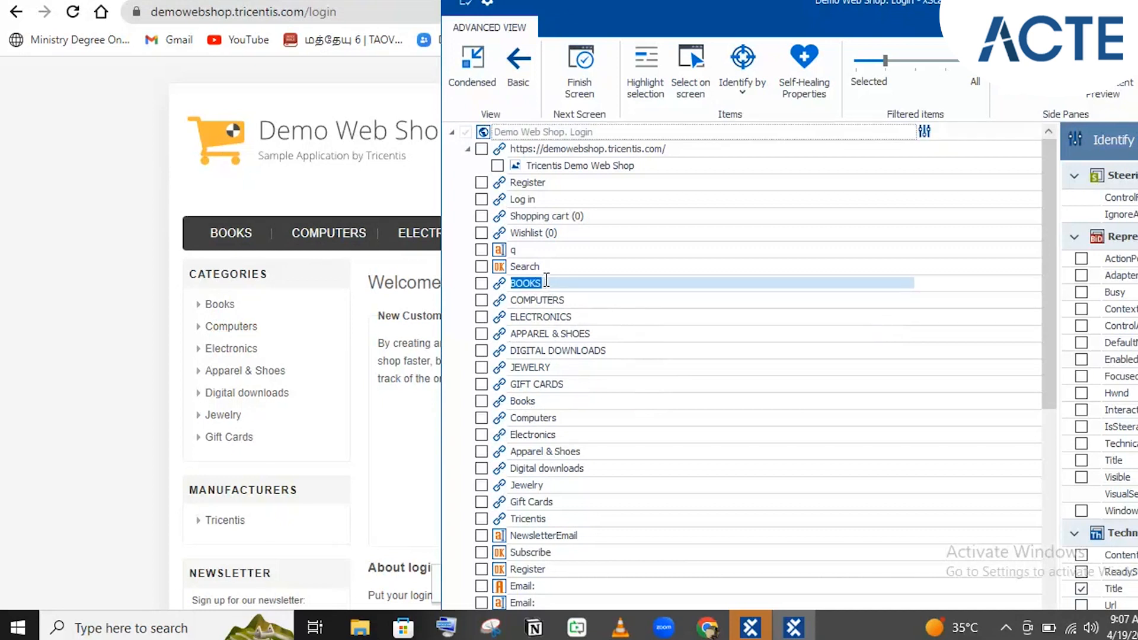
pyautogui.click(638, 63)
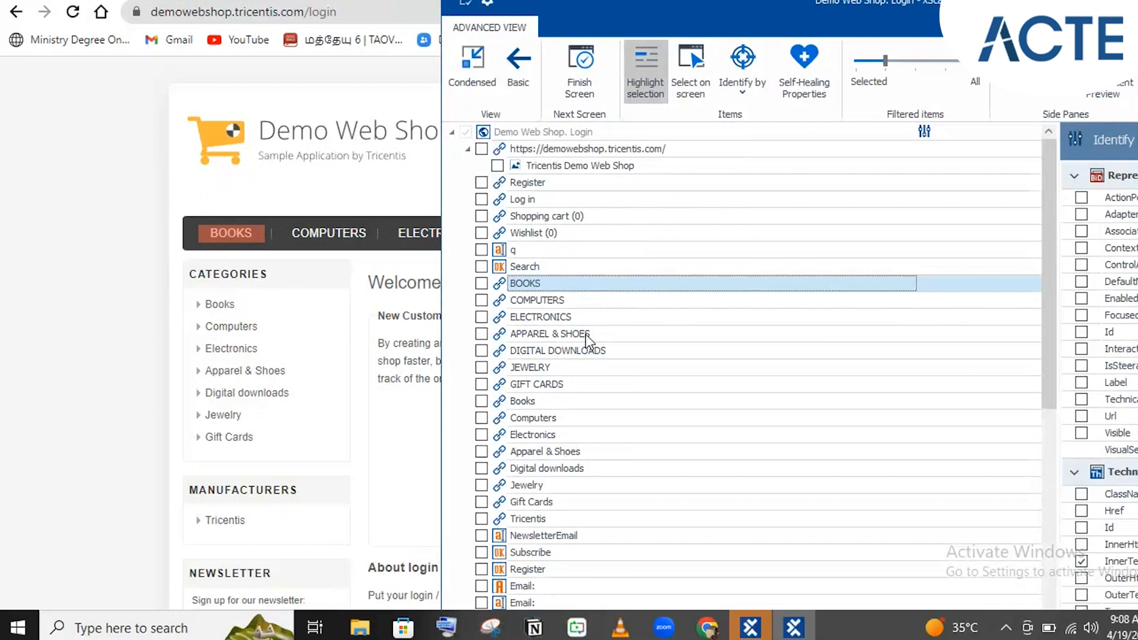
pyautogui.click(533, 384)
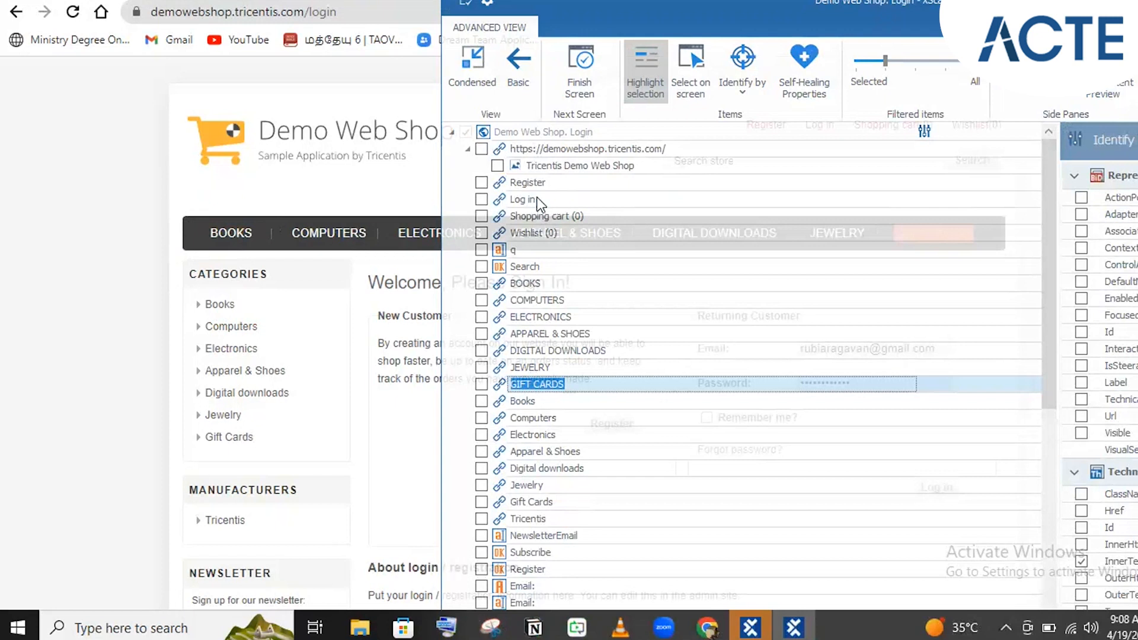
pyautogui.click(508, 216)
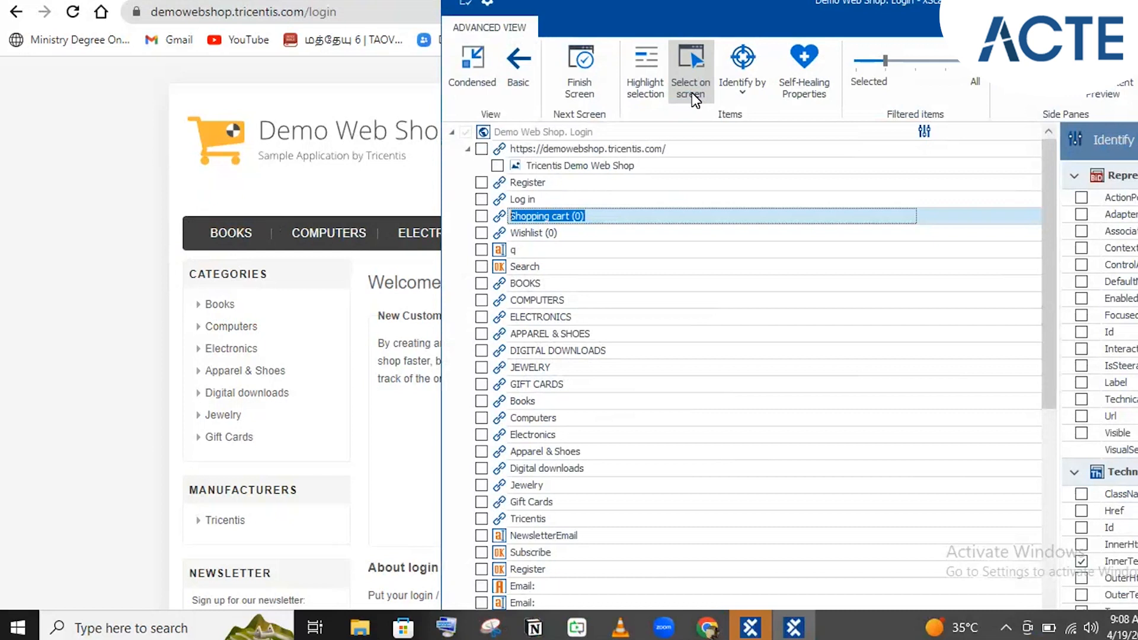
# Step: Try Select on screen over the page's category links, and review the available Identify by methods for the Tricentis Demo Web Shop image
pyautogui.click(682, 159)
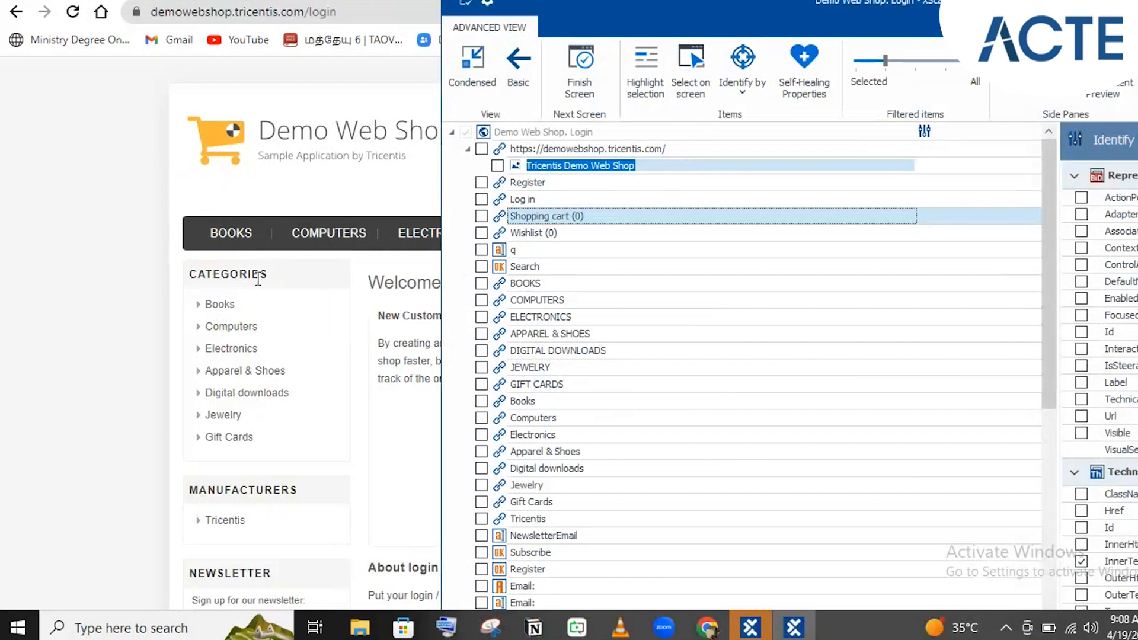
pyautogui.click(685, 65)
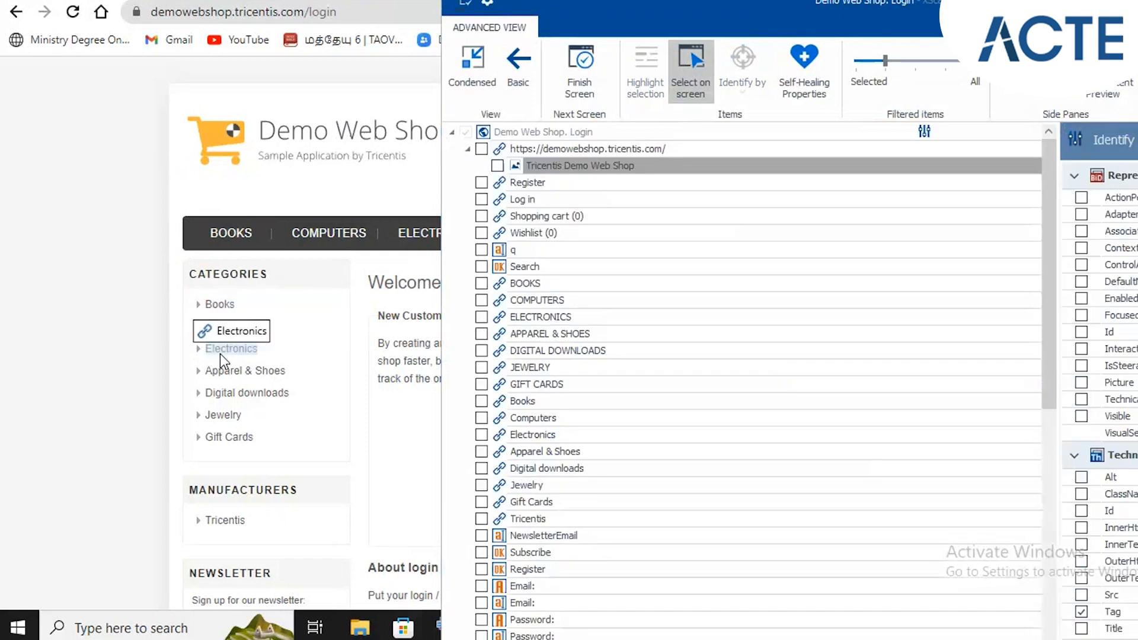
pyautogui.click(695, 80)
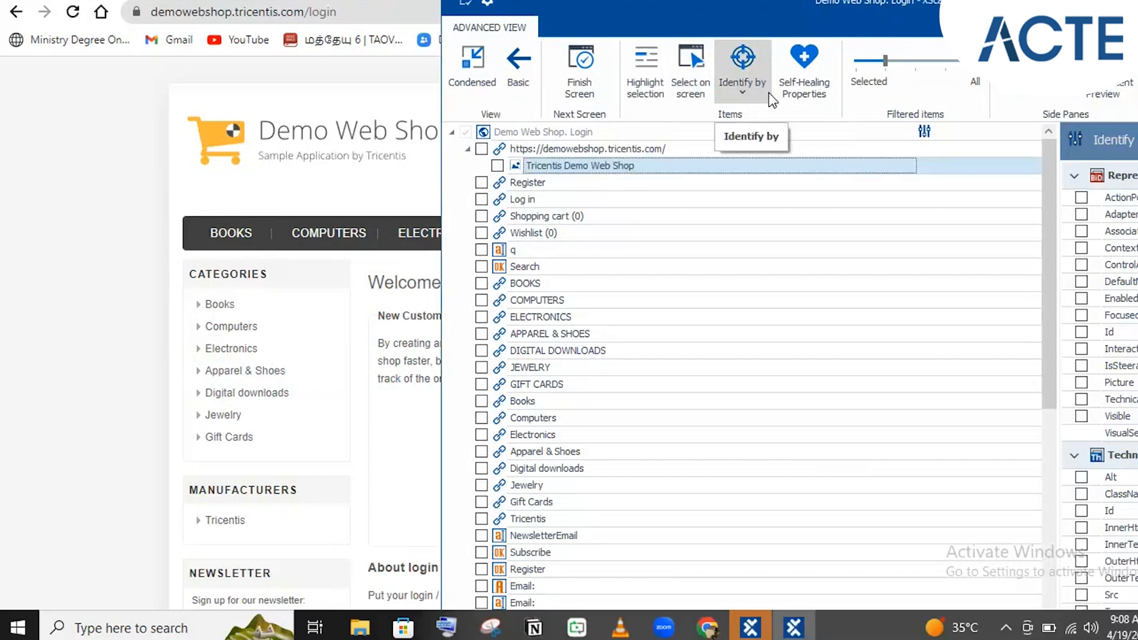
pyautogui.click(741, 94)
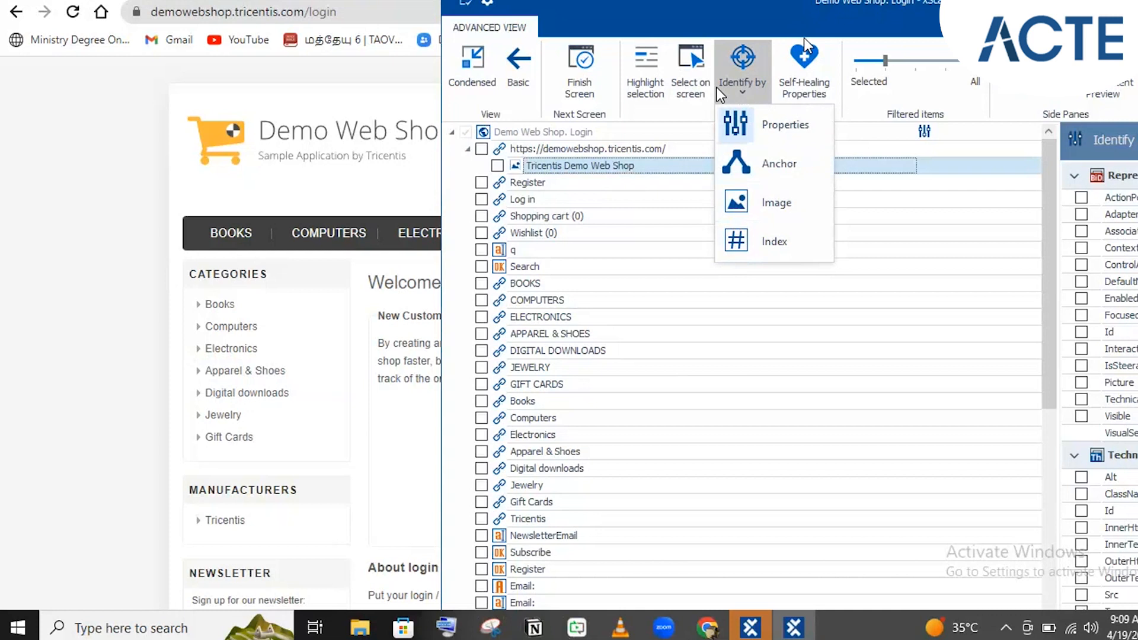
pyautogui.click(809, 12)
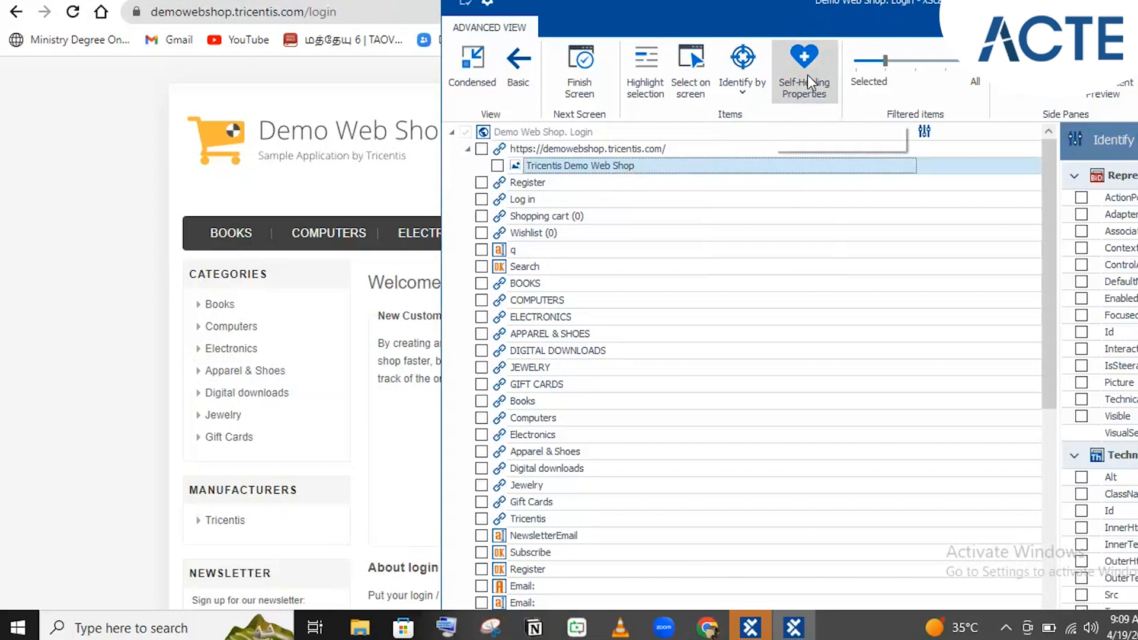
# Step: Move the scan window to uncover its side-pane tools, and review the Identify by methods once more
pyautogui.moveTo(678, 21); pyautogui.dragTo(515, 2)
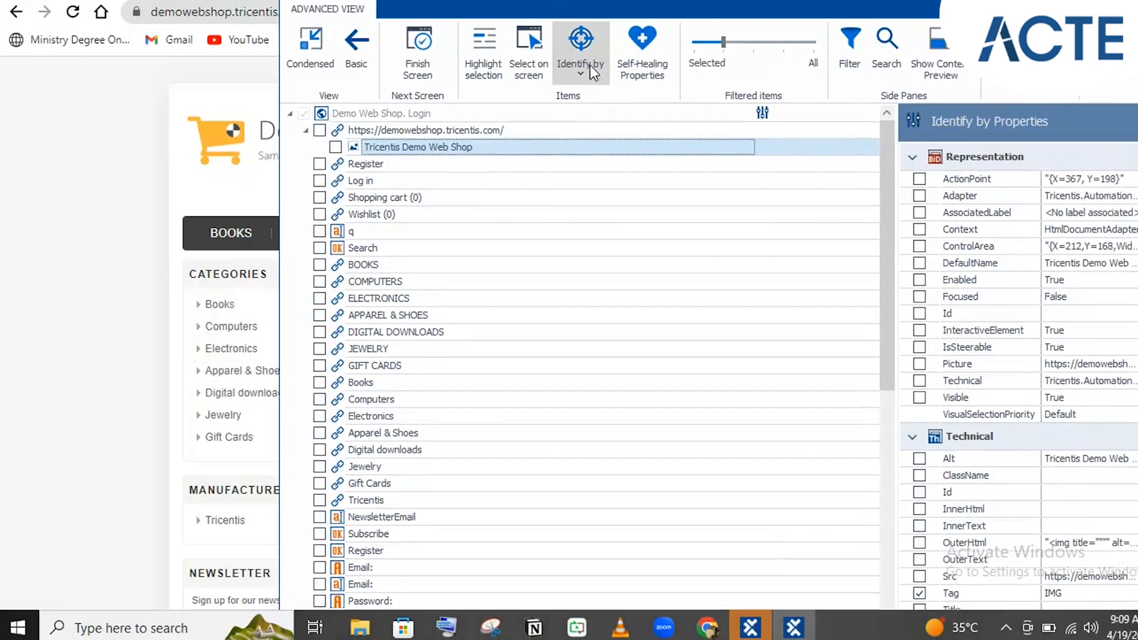
pyautogui.click(589, 66)
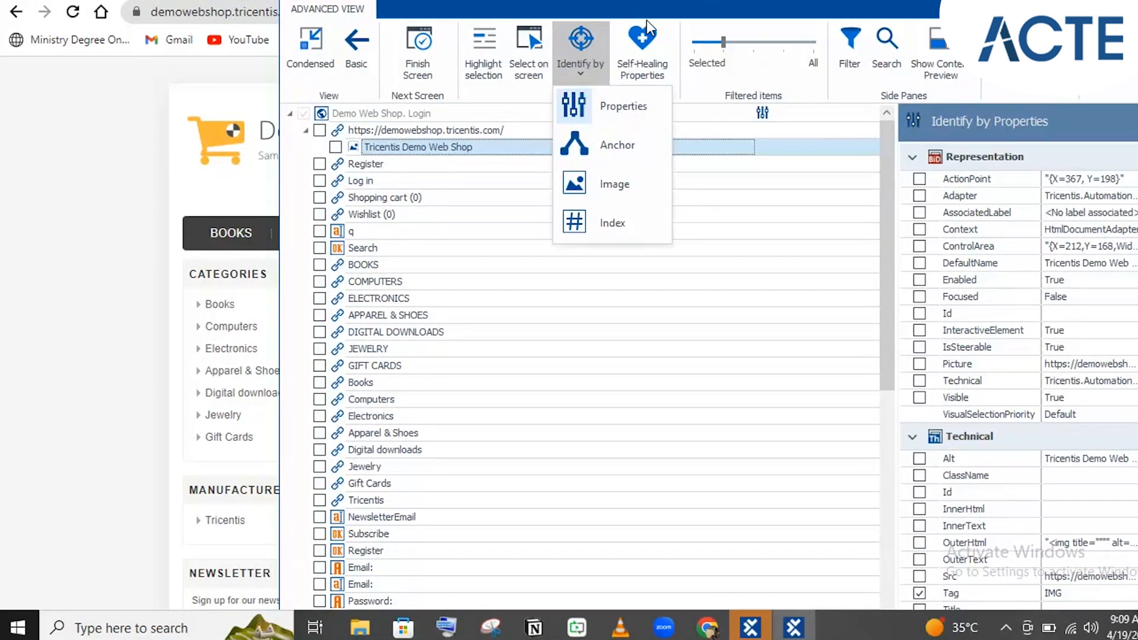
pyautogui.click(809, 3)
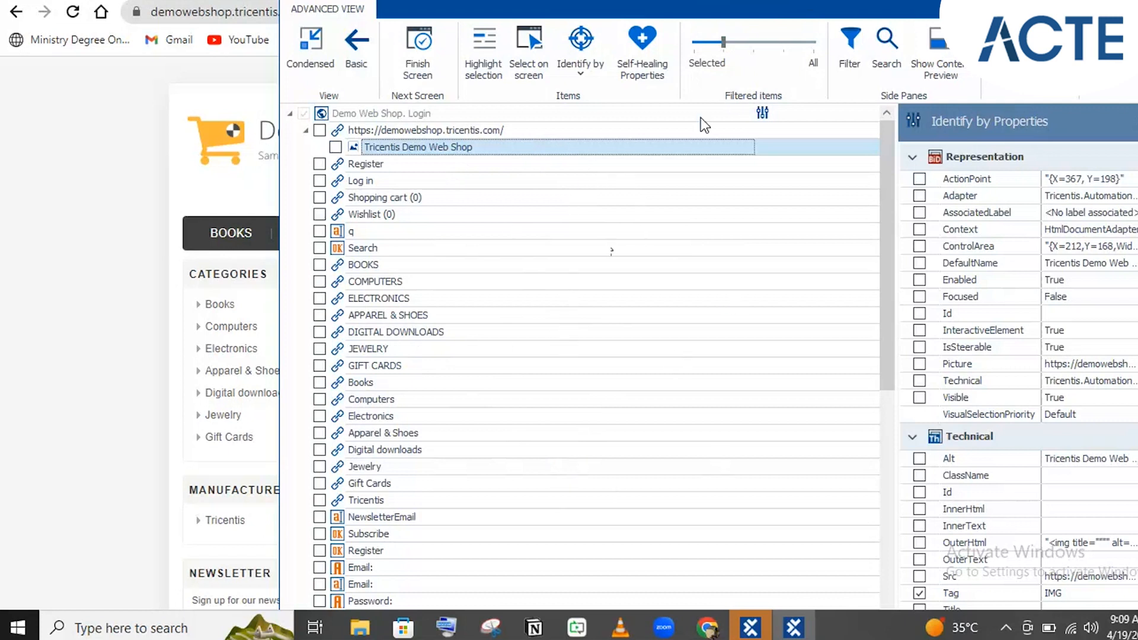
# Step: Try the Filtered items levels from Selected up to All, look through the element tree, and return to the second level
pyautogui.click(695, 41)
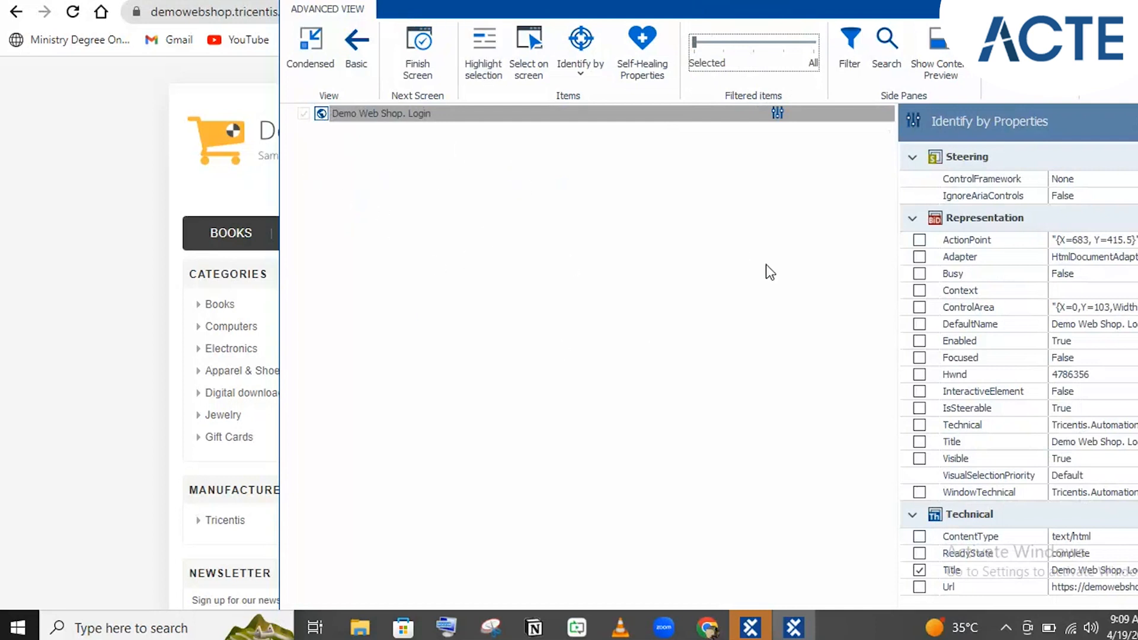
pyautogui.click(723, 41)
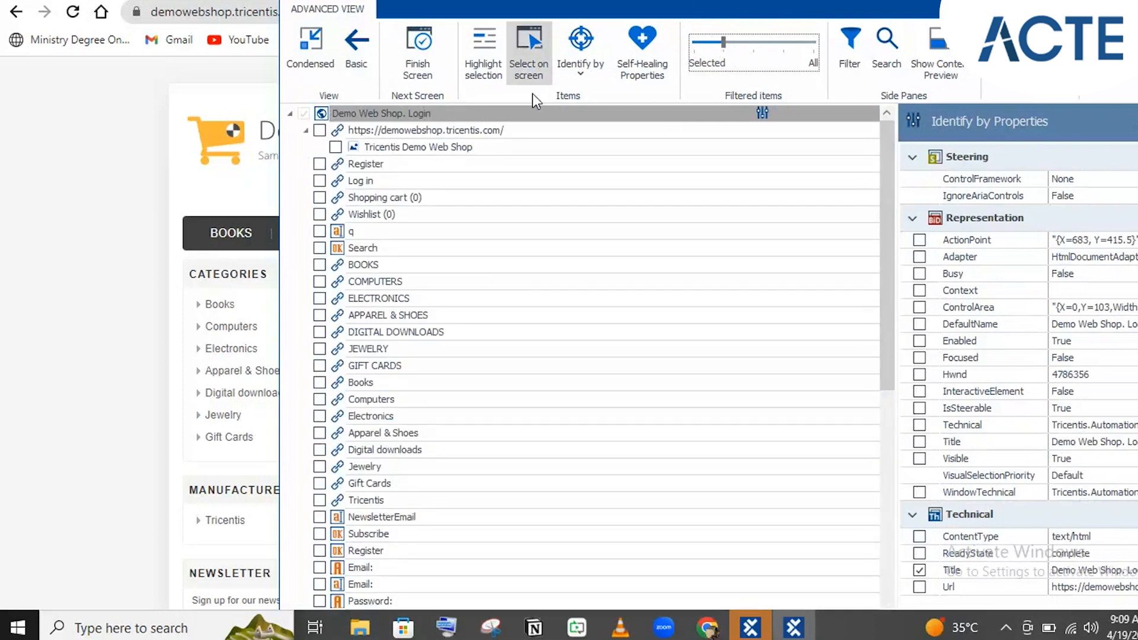
pyautogui.click(783, 41)
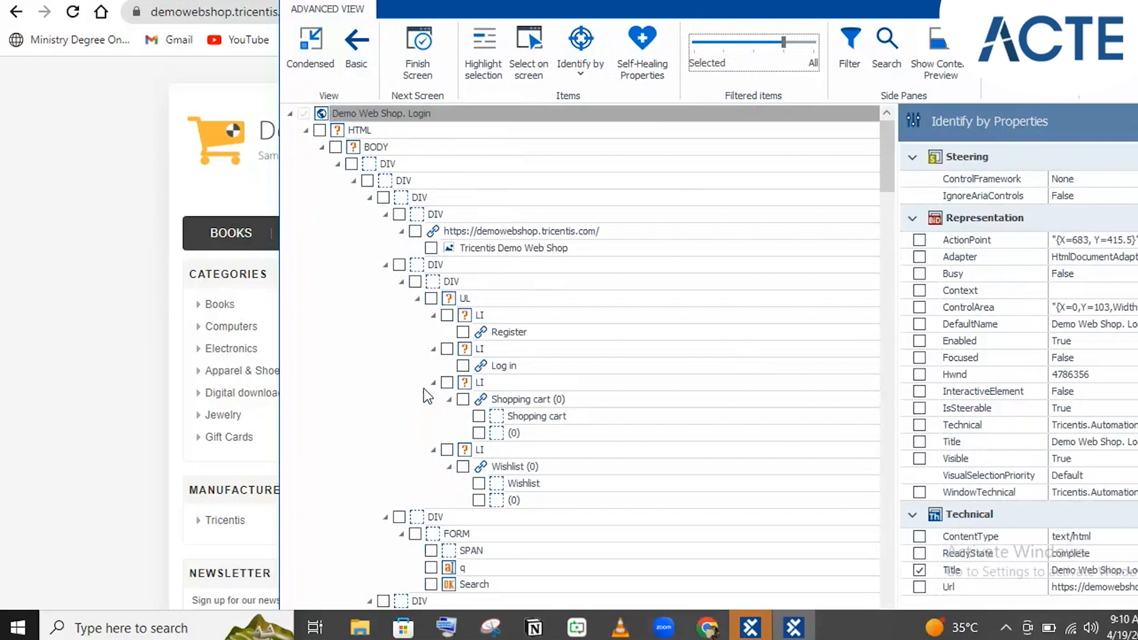
pyautogui.click(813, 39)
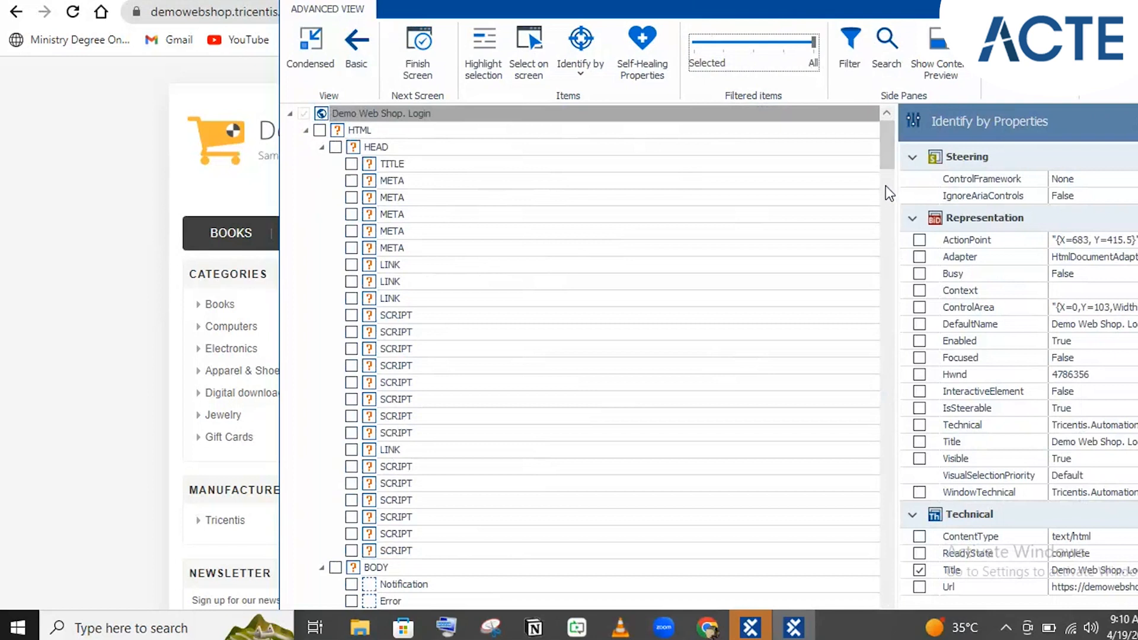
pyautogui.moveTo(883, 158); pyautogui.dragTo(889, 314)
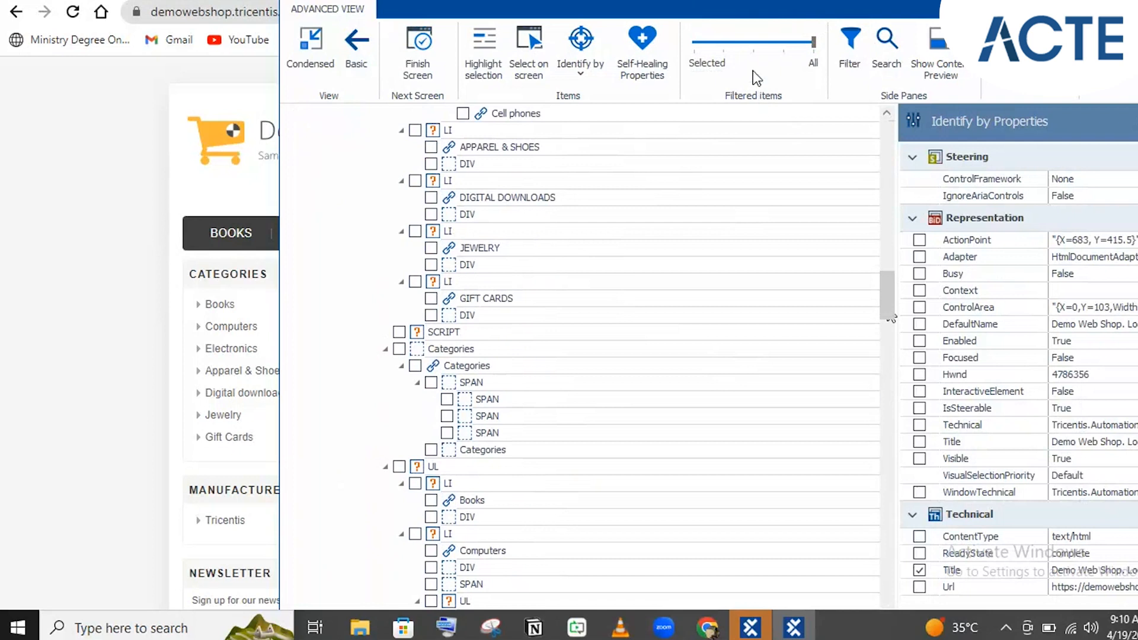
pyautogui.click(732, 42)
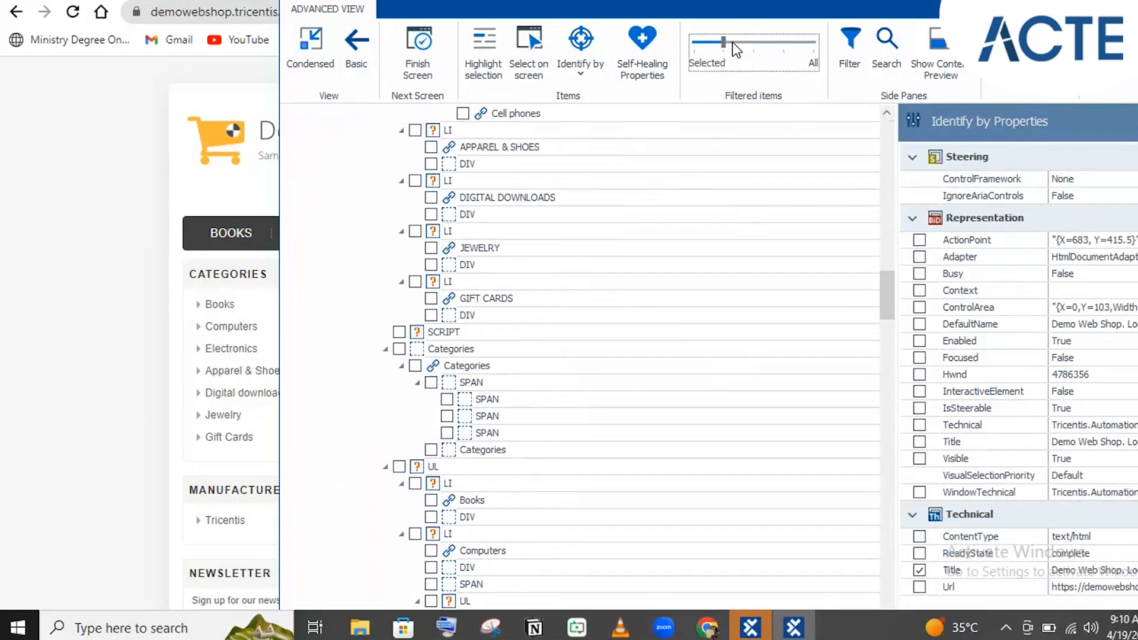
# Step: Open the Filter pane and limit the control types to Link only
pyautogui.click(849, 37)
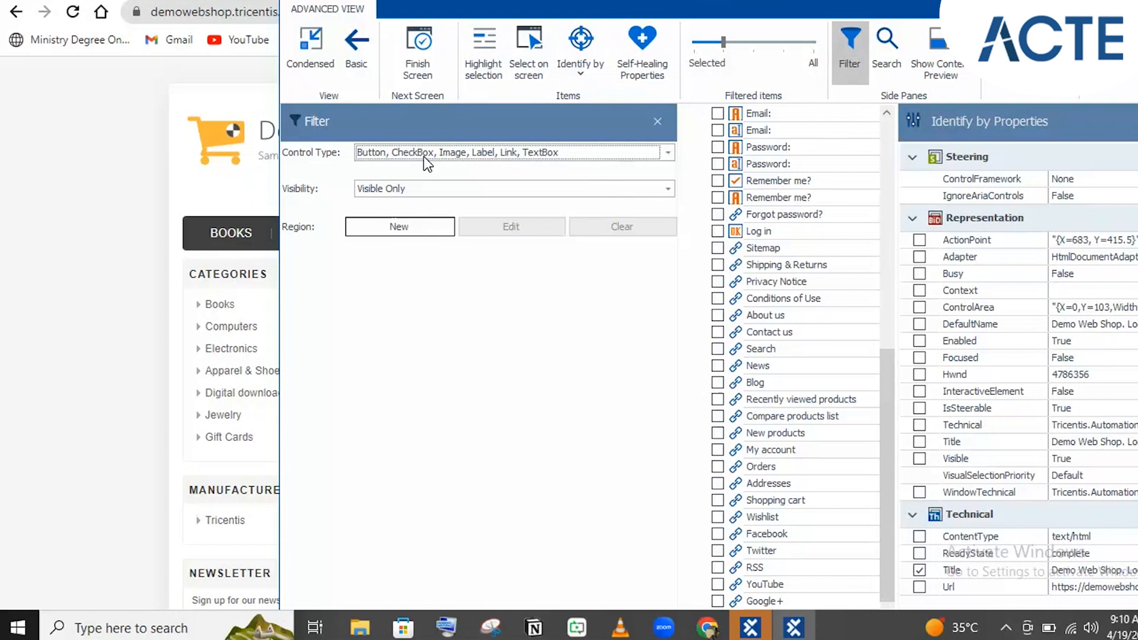
pyautogui.click(660, 152)
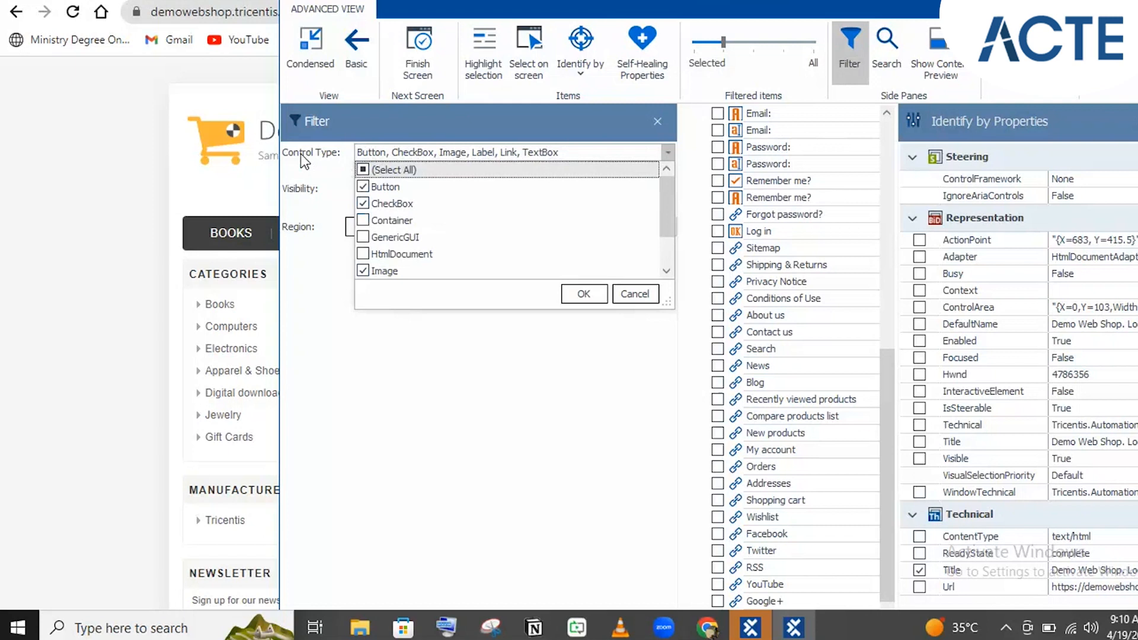
pyautogui.click(363, 170)
pyautogui.scroll(-1, 668, 249)
pyautogui.click(401, 256)
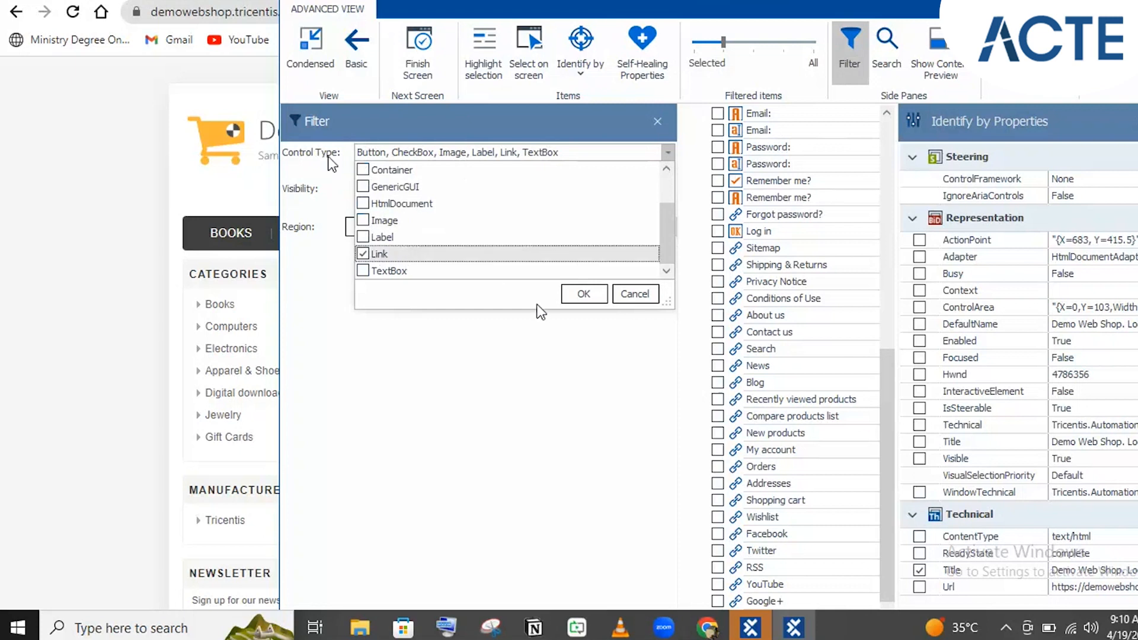
pyautogui.click(574, 295)
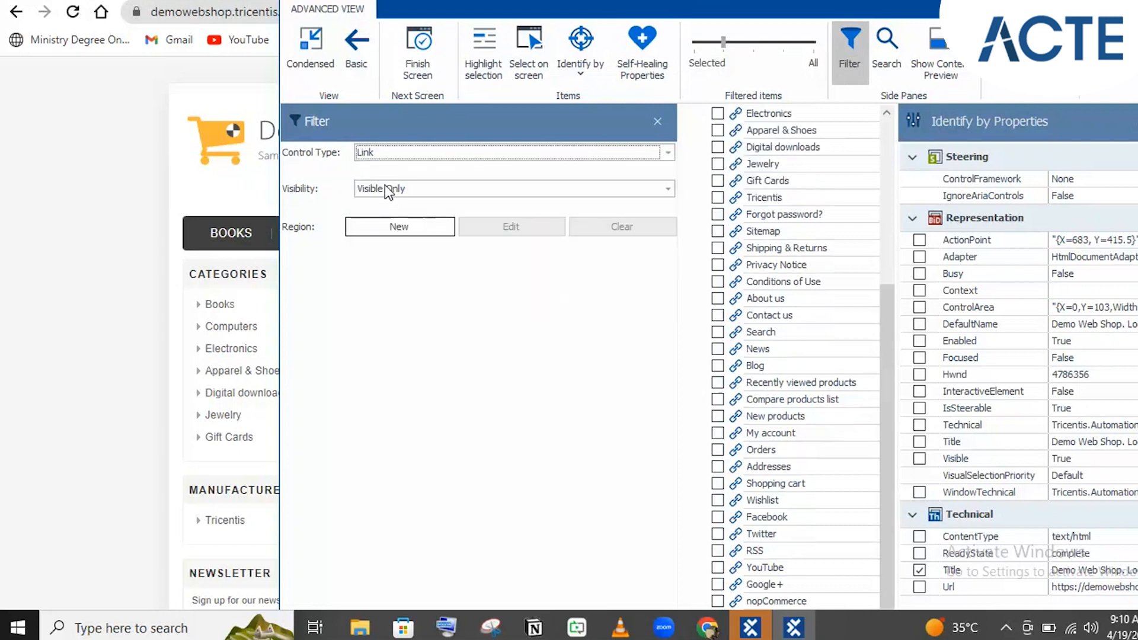
# Step: Review the Visibility filter options, keep Visible Only, and compare the filtered links with those on the web page
pyautogui.click(386, 188)
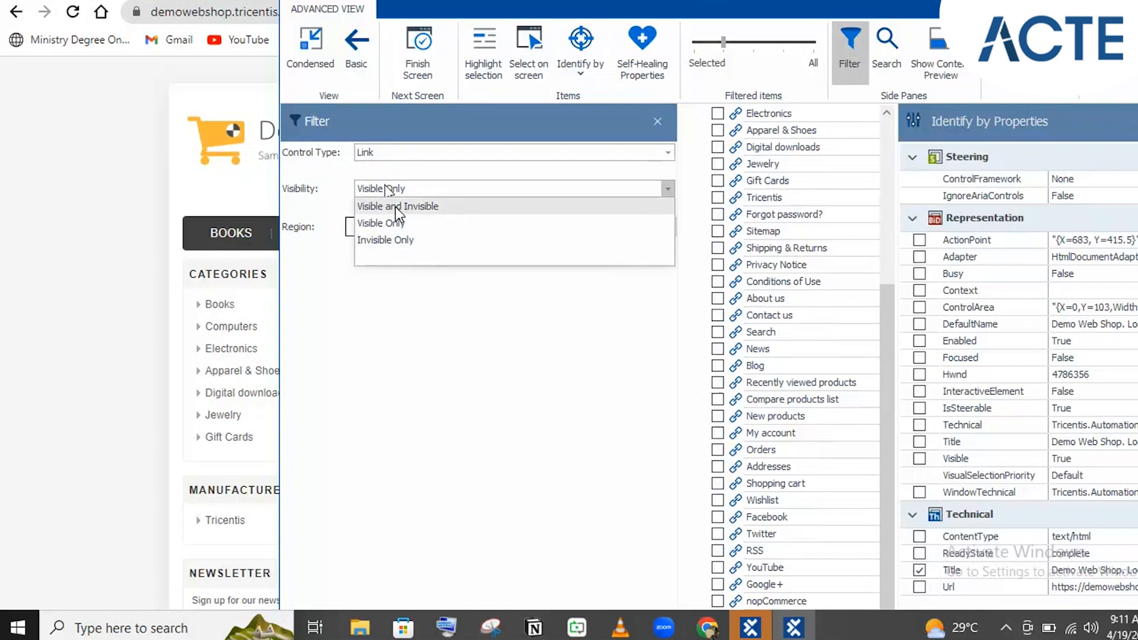
pyautogui.click(410, 220)
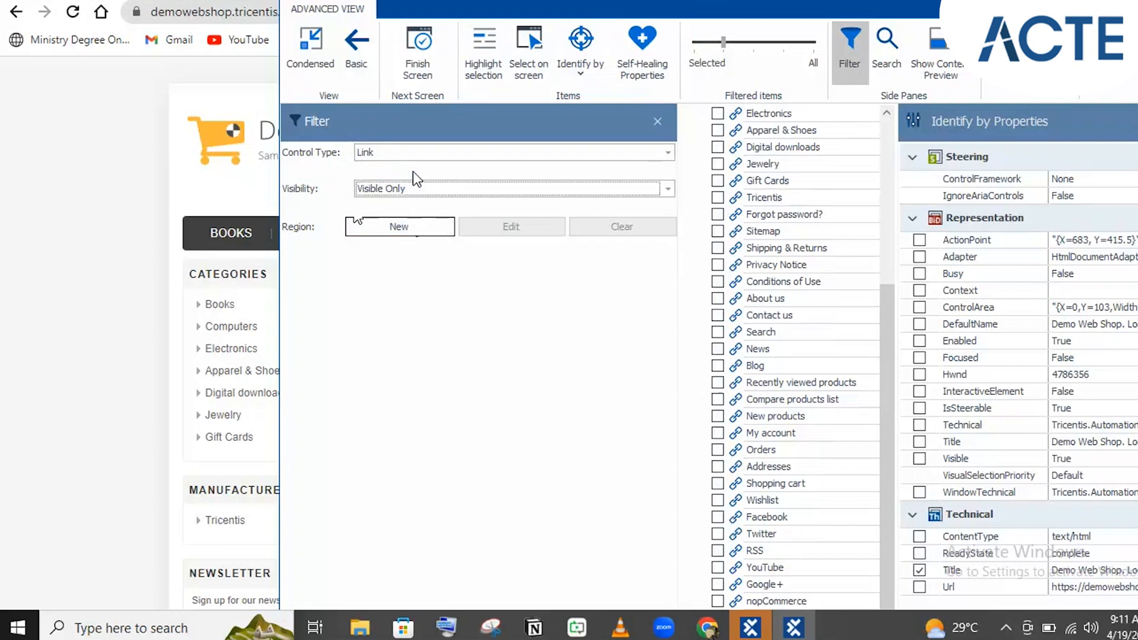
pyautogui.click(424, 220)
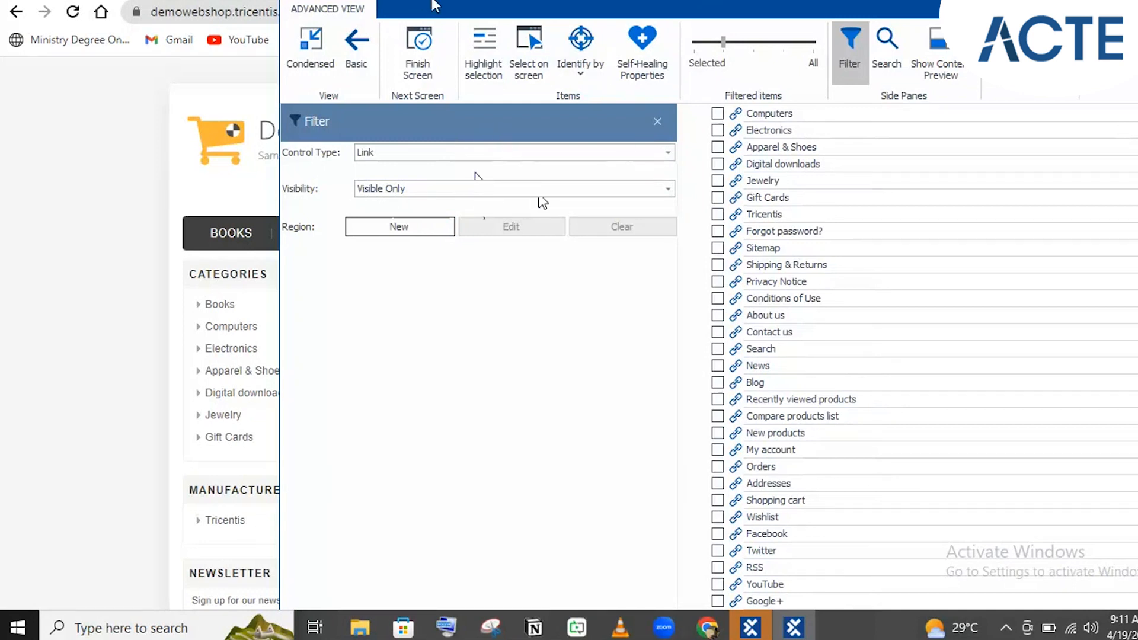
pyautogui.moveTo(435, 5); pyautogui.dragTo(572, 72)
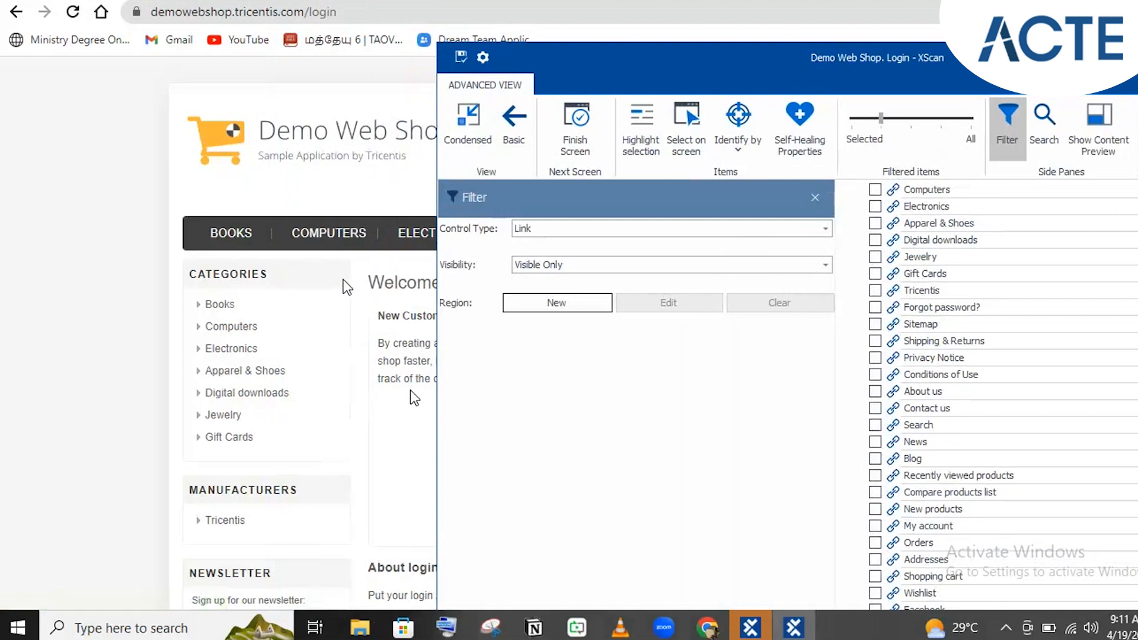
pyautogui.moveTo(325, 237)
pyautogui.scroll(2, 980, 253)
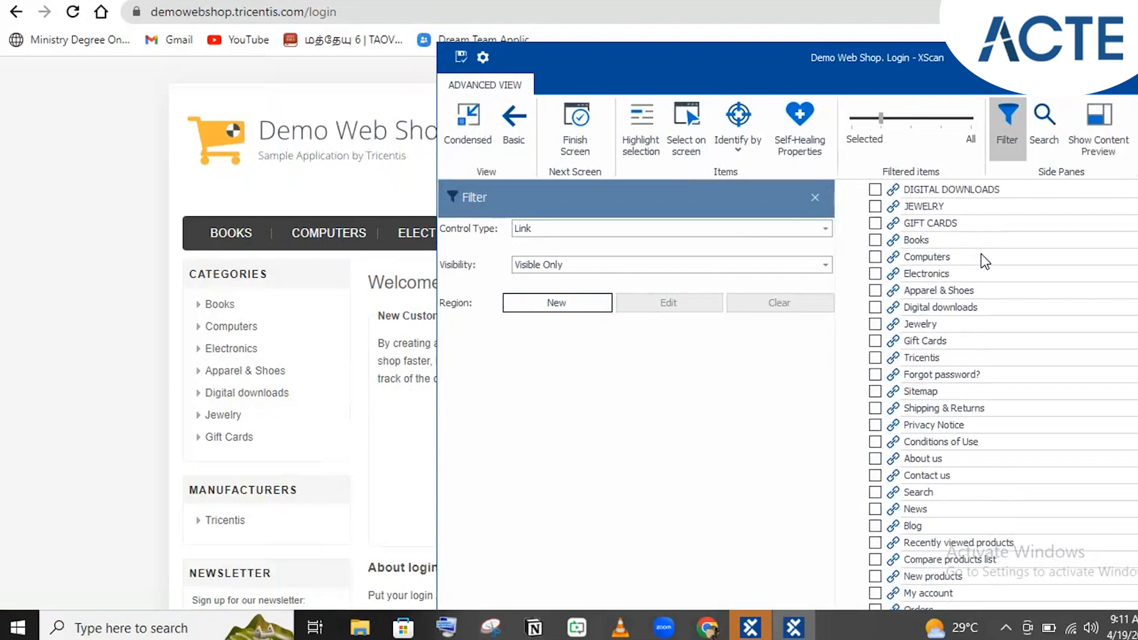
# Step: Set the Visibility filter to Invisible Only, move the scan window to reveal the full list, and close the Filter pane
pyautogui.click(670, 272)
pyautogui.click(553, 319)
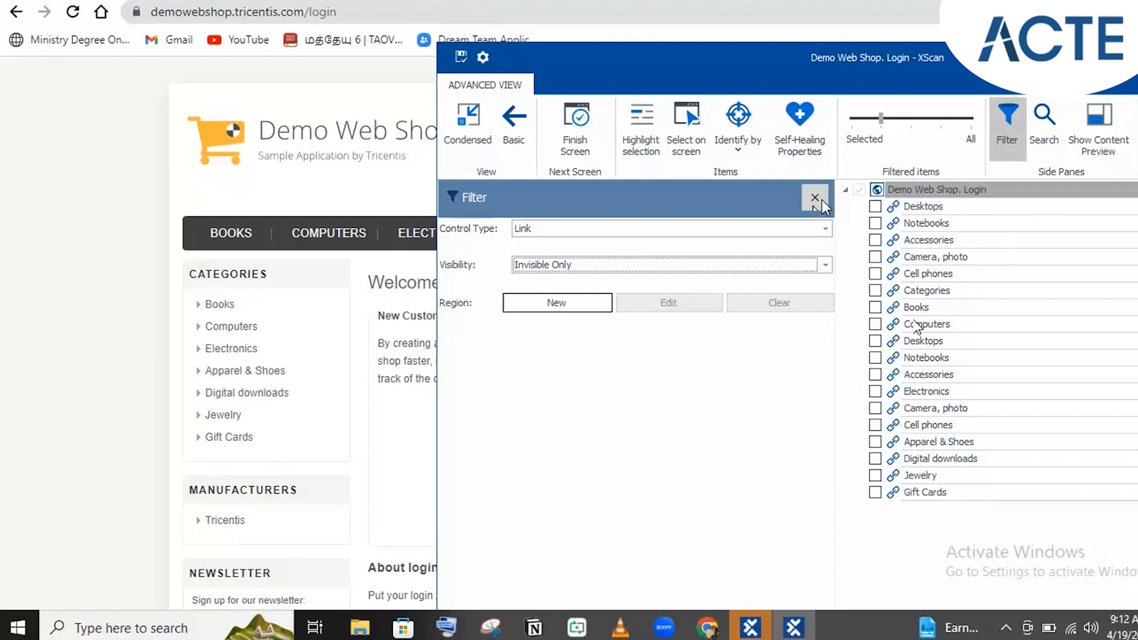
pyautogui.moveTo(781, 67); pyautogui.dragTo(581, 54)
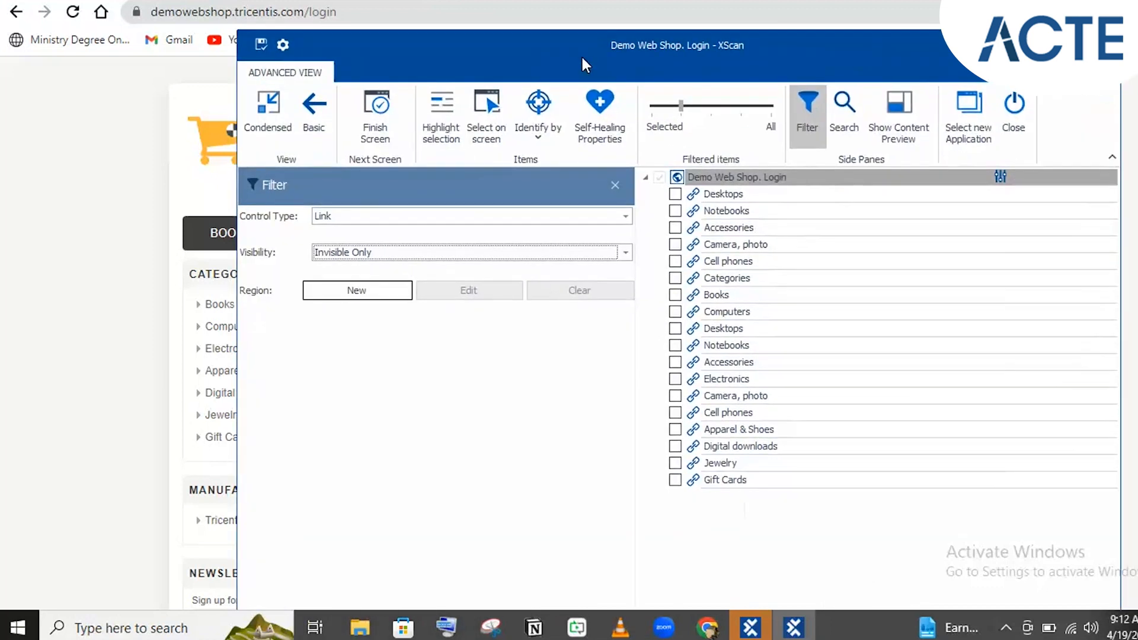
pyautogui.click(614, 186)
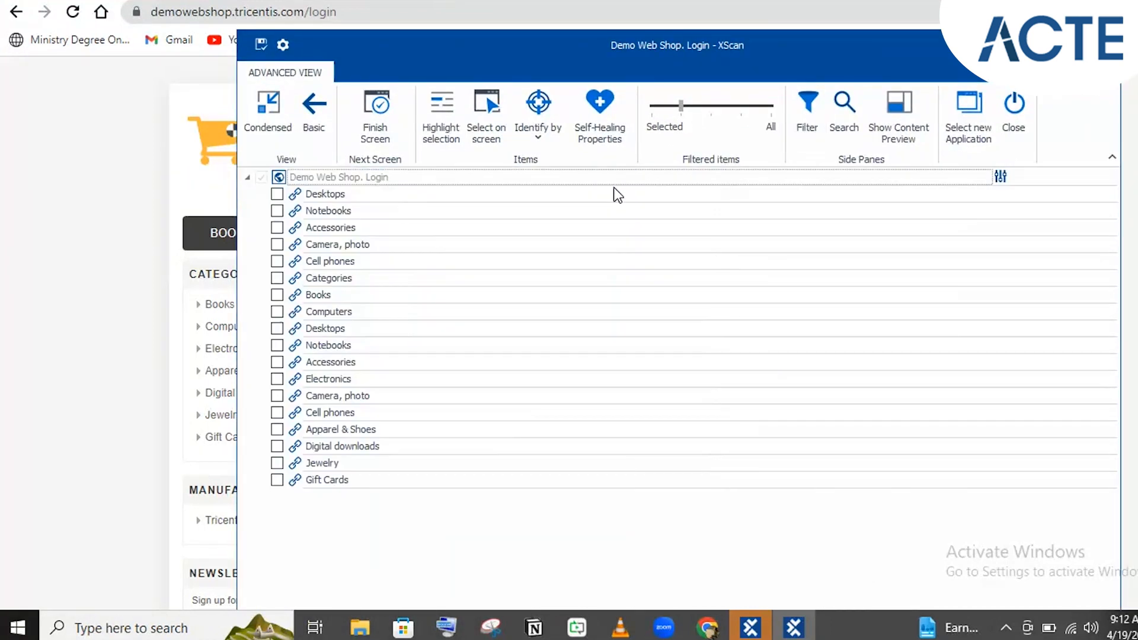
# Step: Open the Search pane, set the filter's Control Type to all and Visibility to Visible and Invisible, and close the Filter pane
pyautogui.click(837, 124)
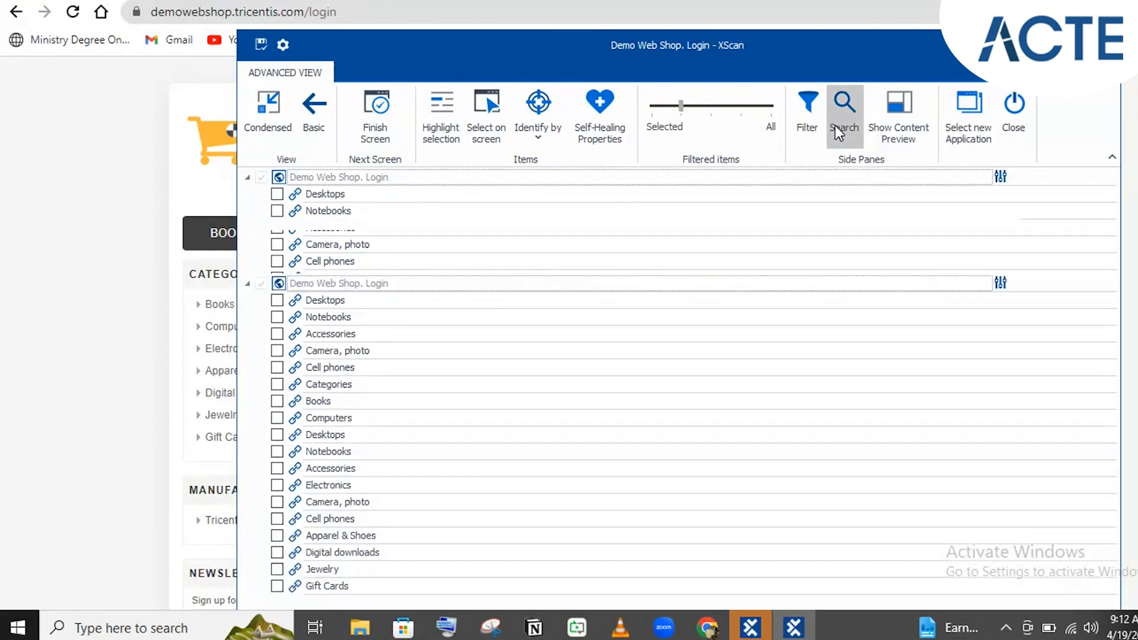
pyautogui.click(796, 133)
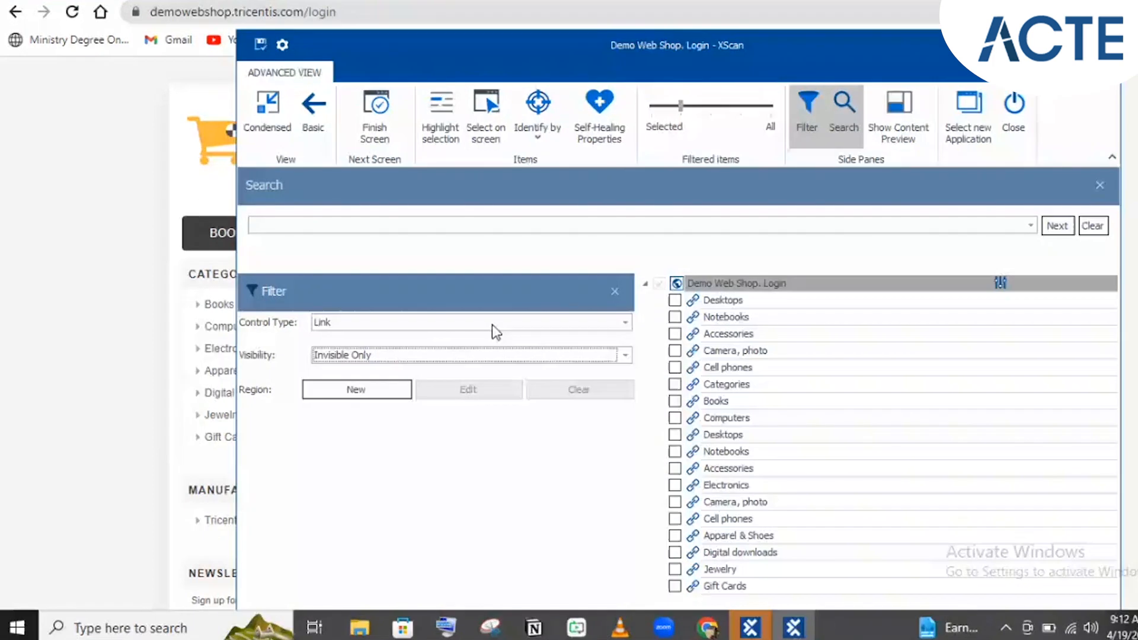
pyautogui.click(530, 325)
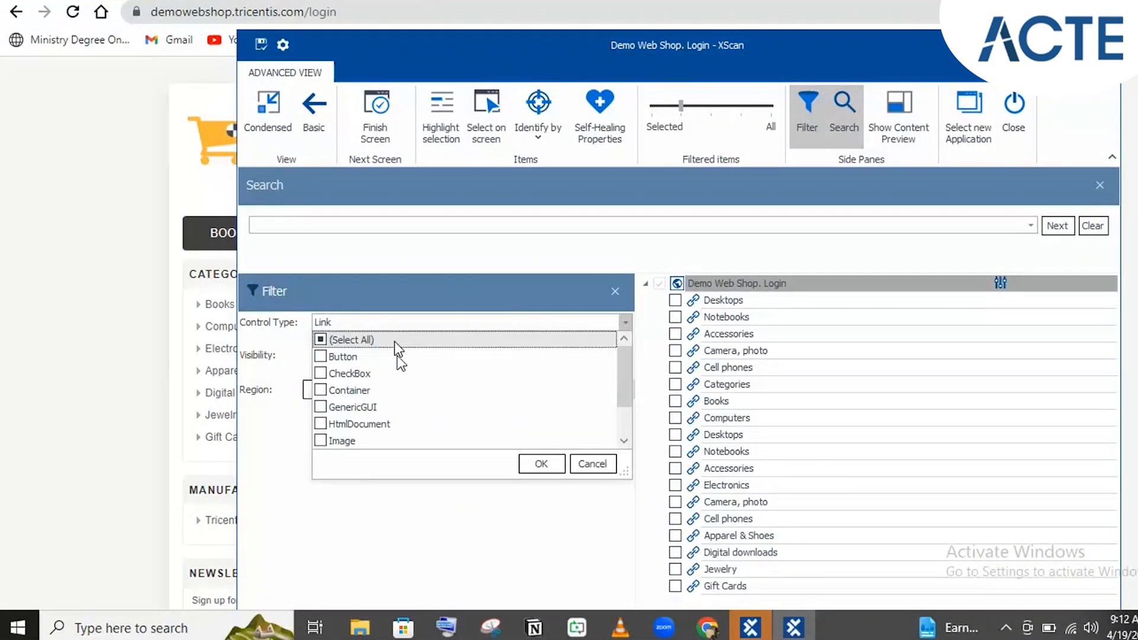
pyautogui.click(395, 342)
pyautogui.click(540, 463)
pyautogui.click(365, 356)
pyautogui.click(360, 375)
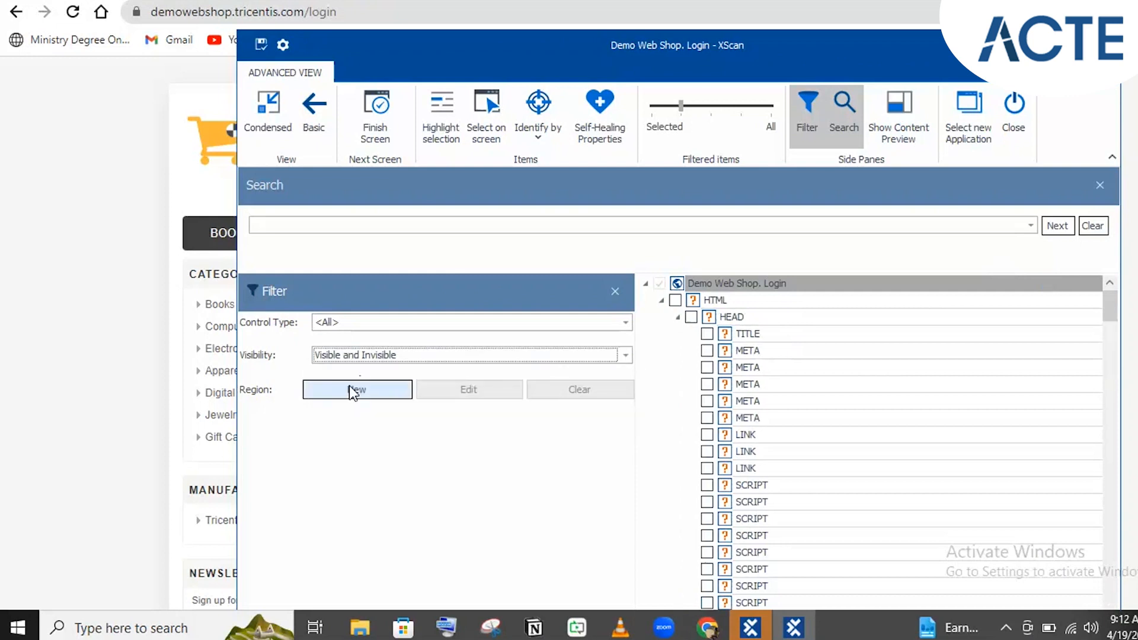
pyautogui.click(602, 298)
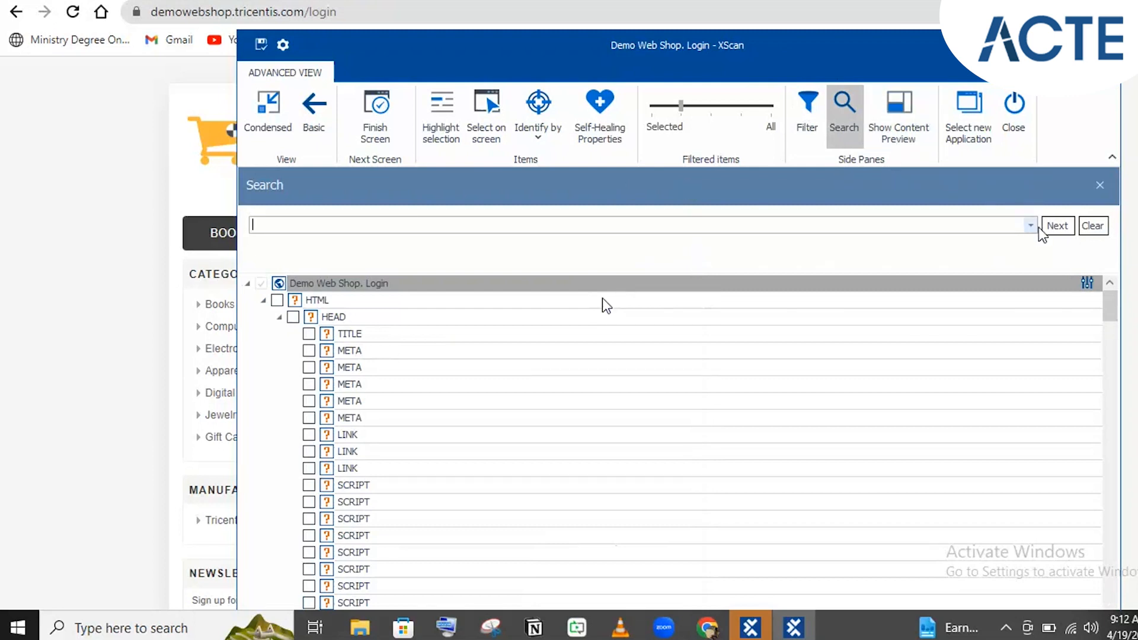
# Step: Reopen the Search pane and try to search the scanned items for "computer"
pyautogui.click(844, 129)
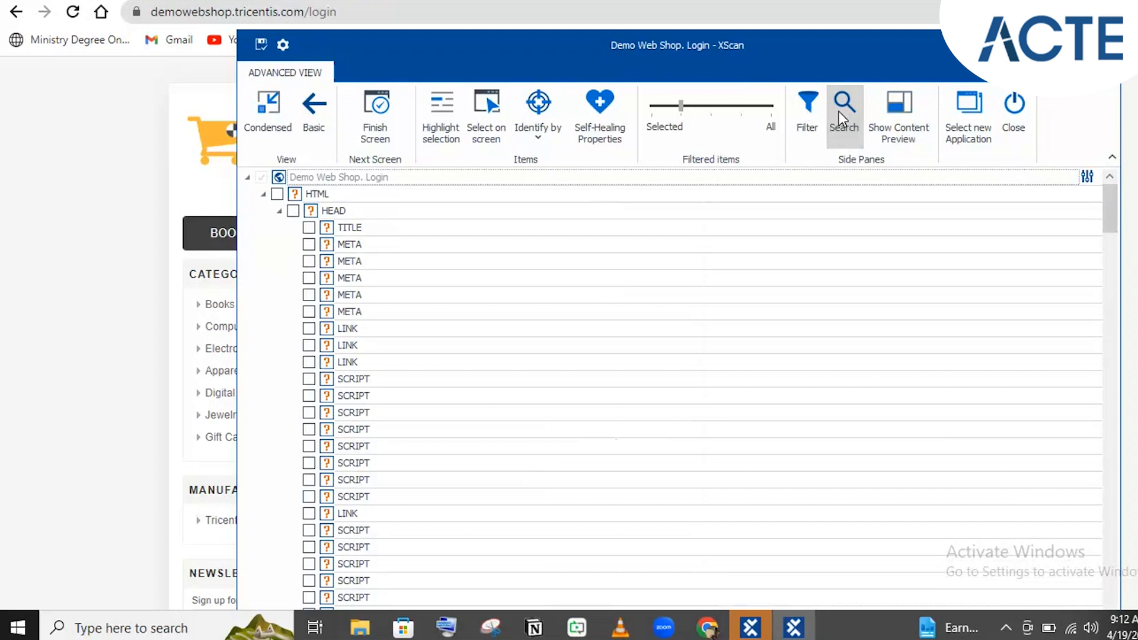
pyautogui.click(838, 112)
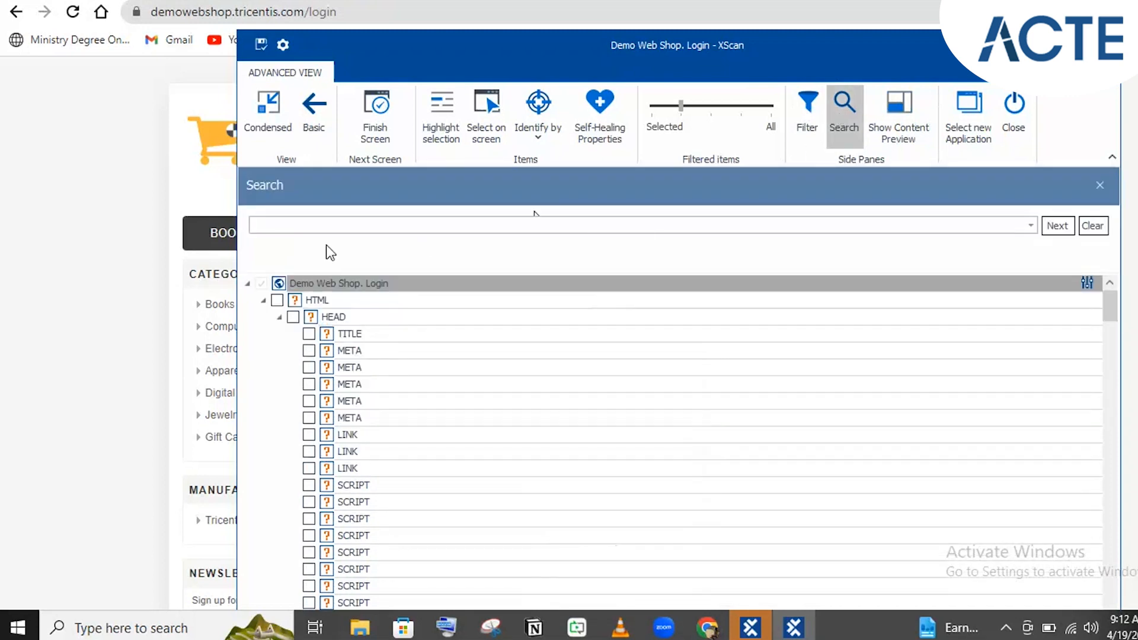
pyautogui.click(257, 225)
pyautogui.write('co')
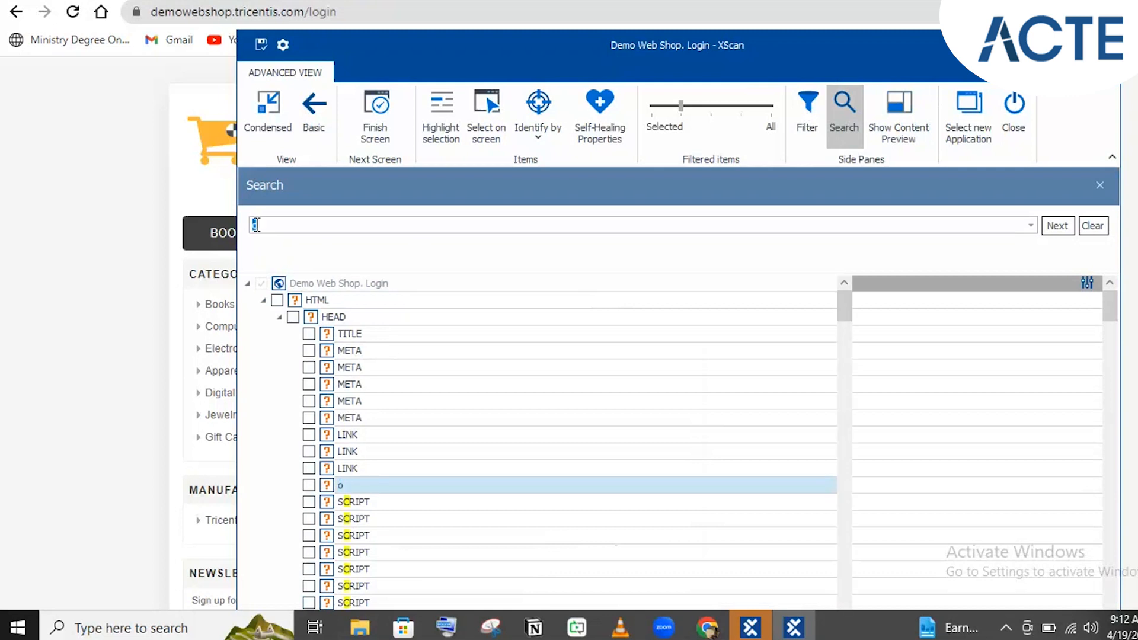
pyautogui.write('mput')
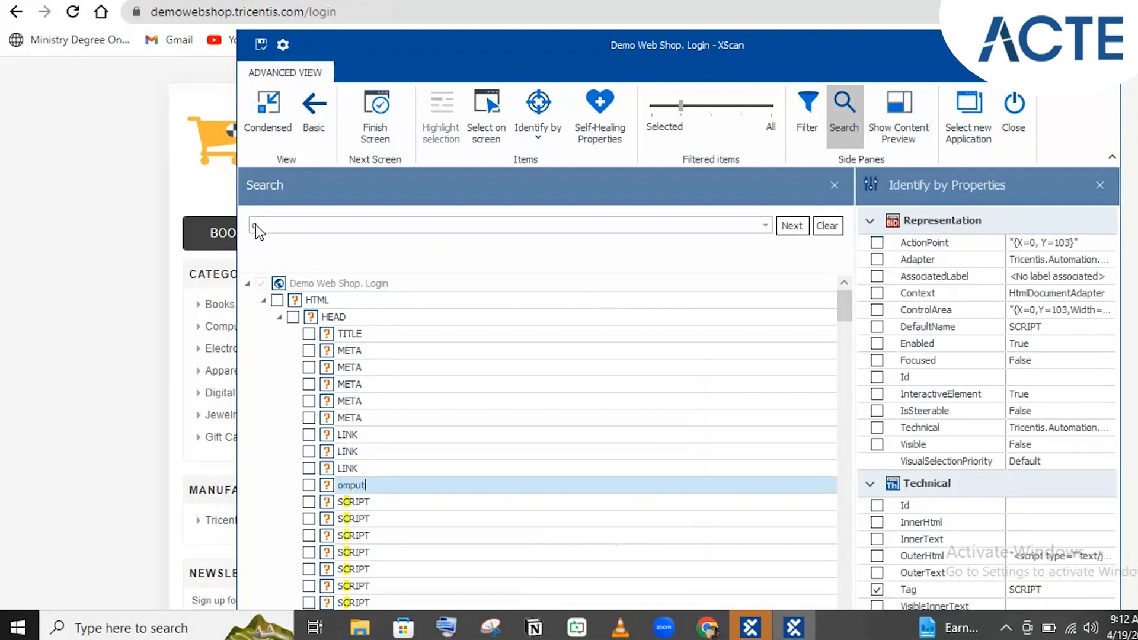
pyautogui.write('er')
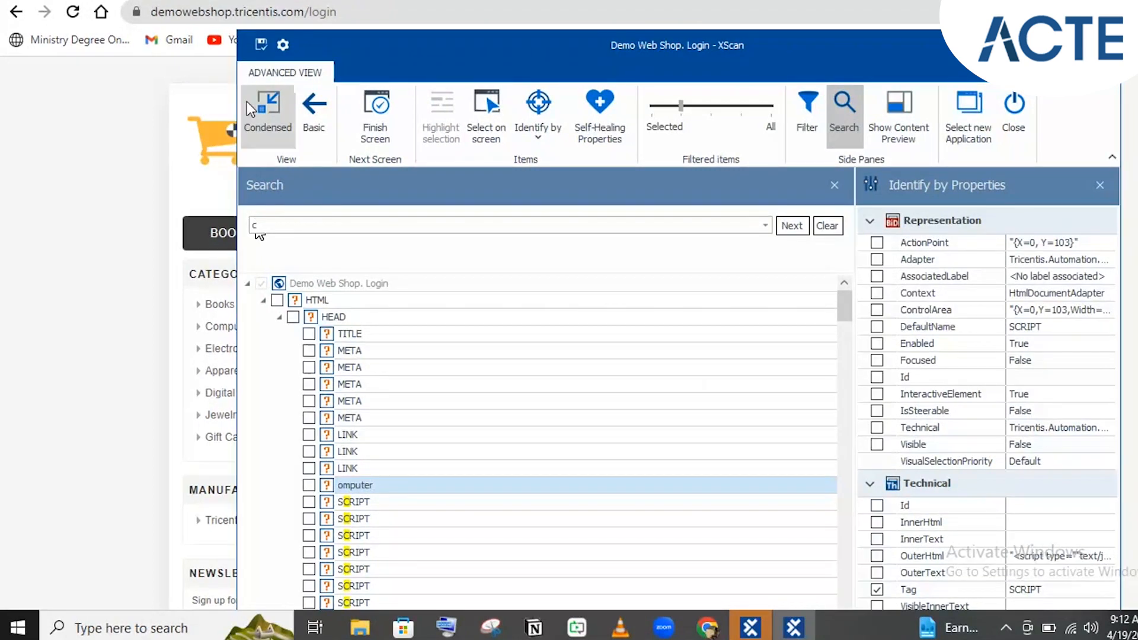
# Step: Search the scanned items for "compute" and look through the highlighted matches in the element tree
pyautogui.click(293, 225)
pyautogui.write('co')
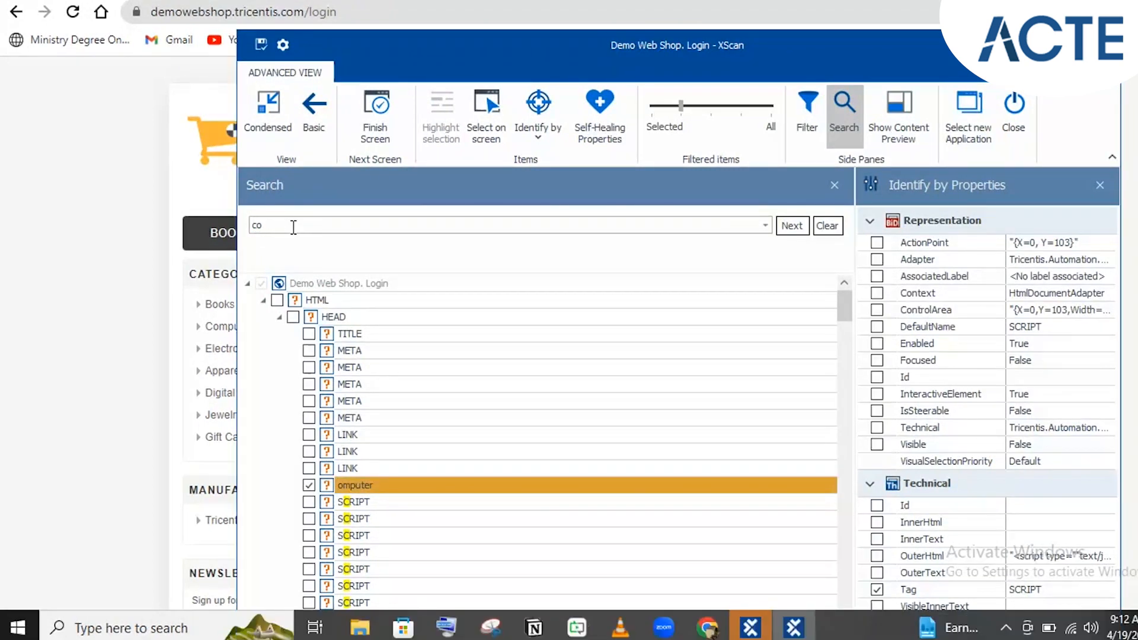
pyautogui.write('mp')
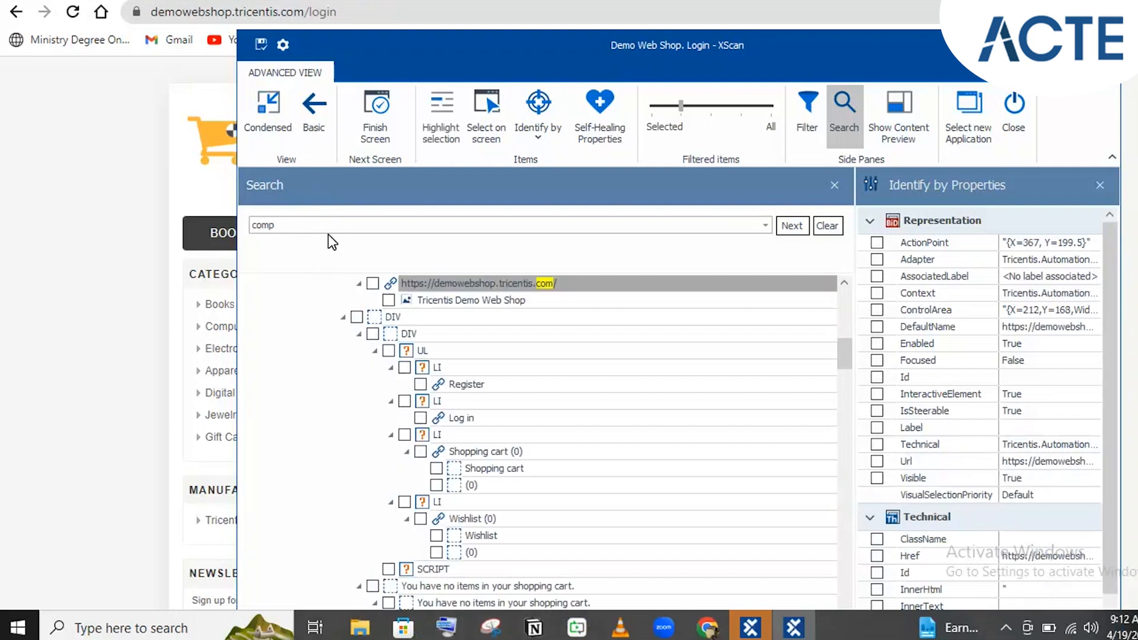
pyautogui.write('ute')
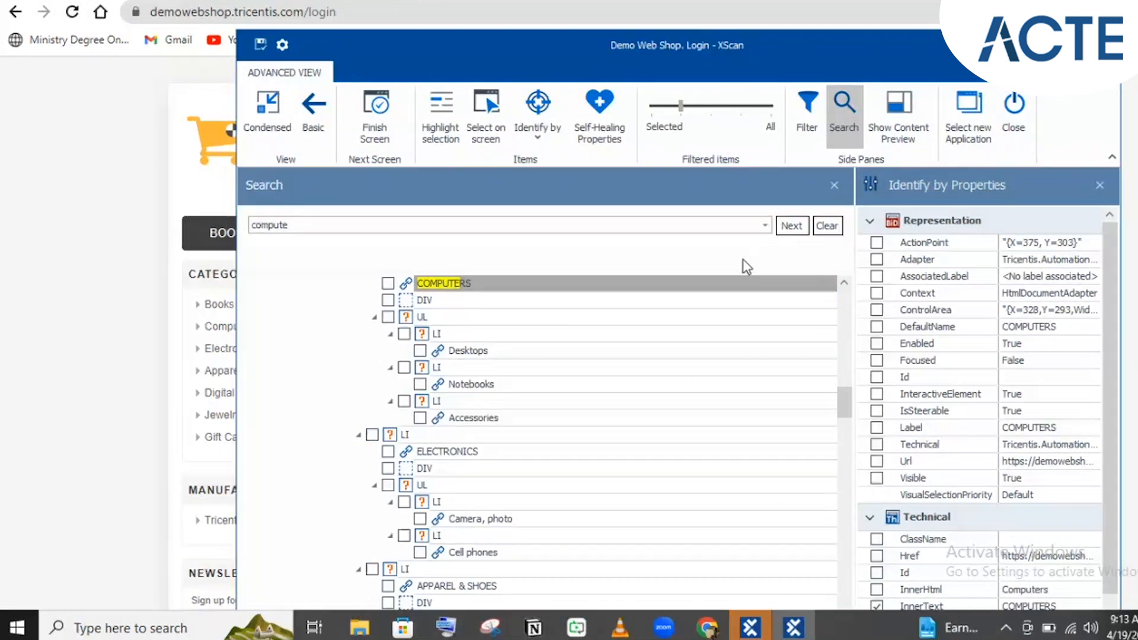
pyautogui.scroll(3, 845, 415)
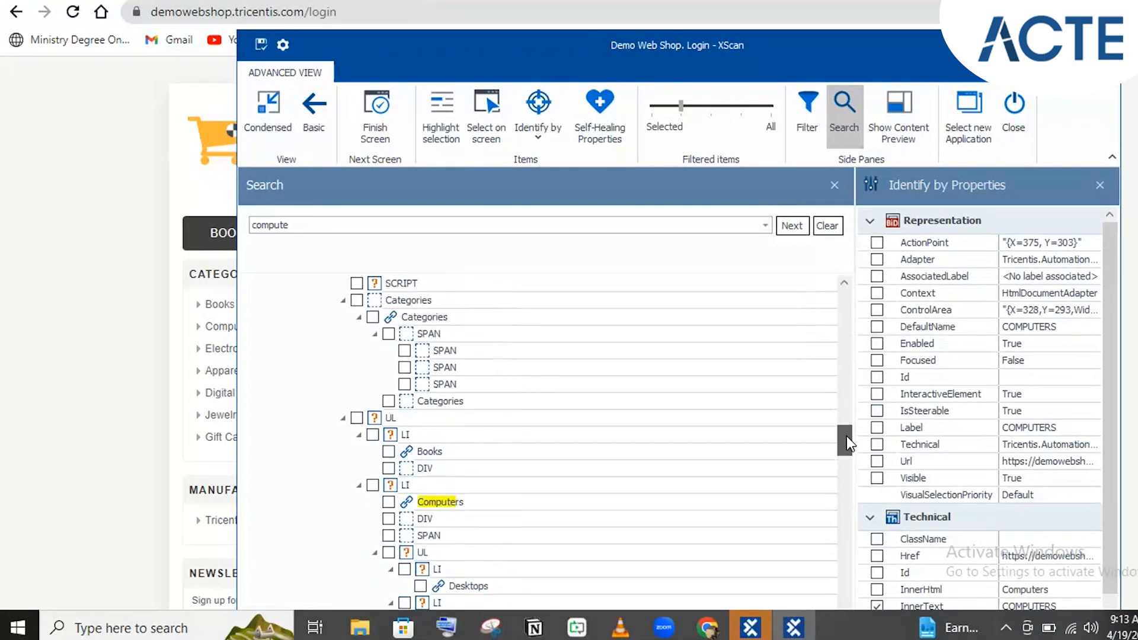
# Step: Clear the search text, close the Search pane and reduce the element tree with the Filtered items slider
pyautogui.scroll(3, 847, 402)
pyautogui.scroll(5, 848, 355)
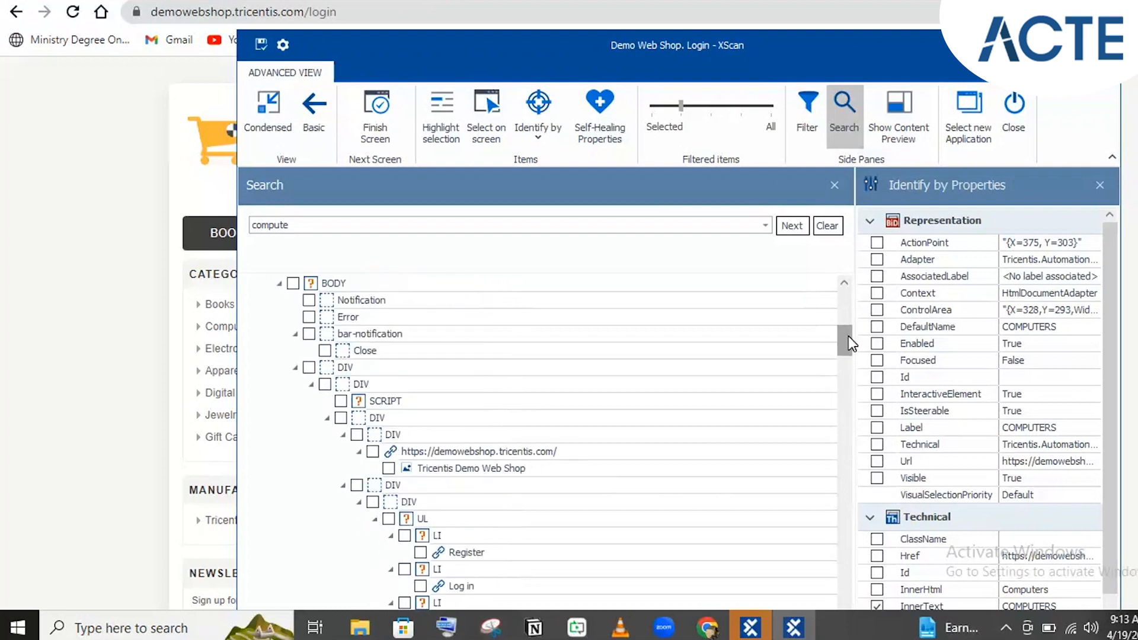
pyautogui.click(686, 108)
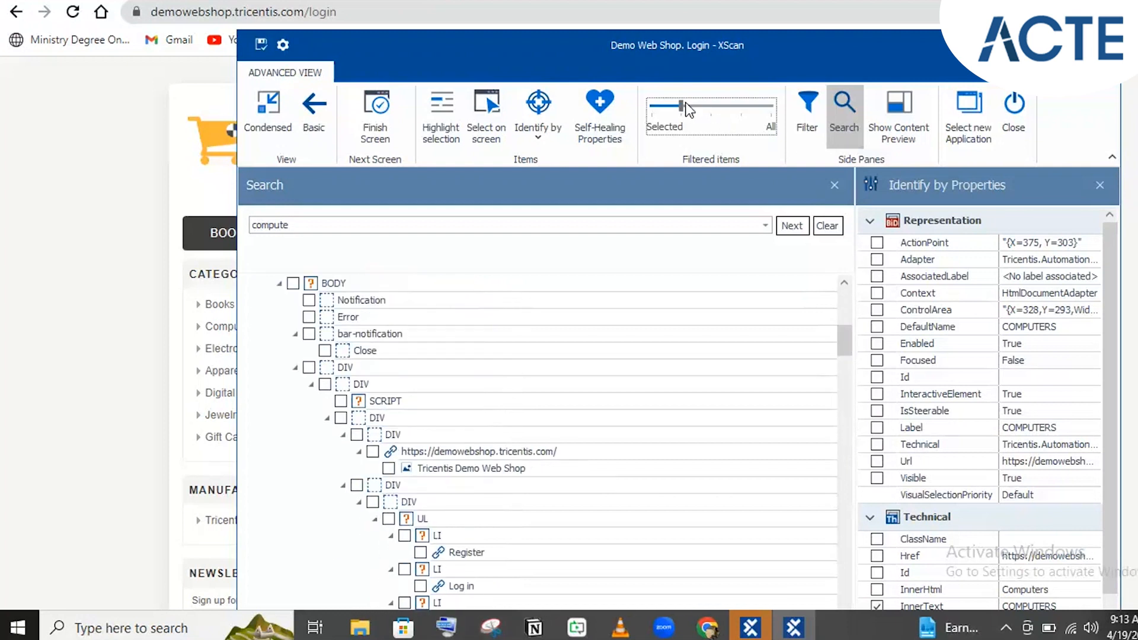
pyautogui.click(356, 225)
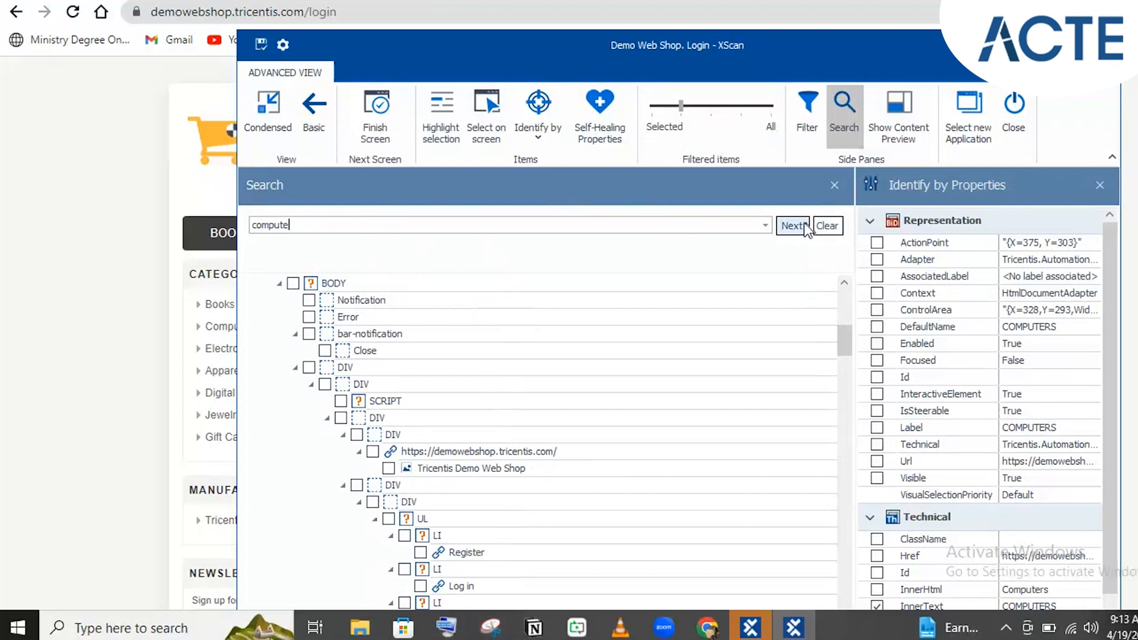
pyautogui.click(828, 226)
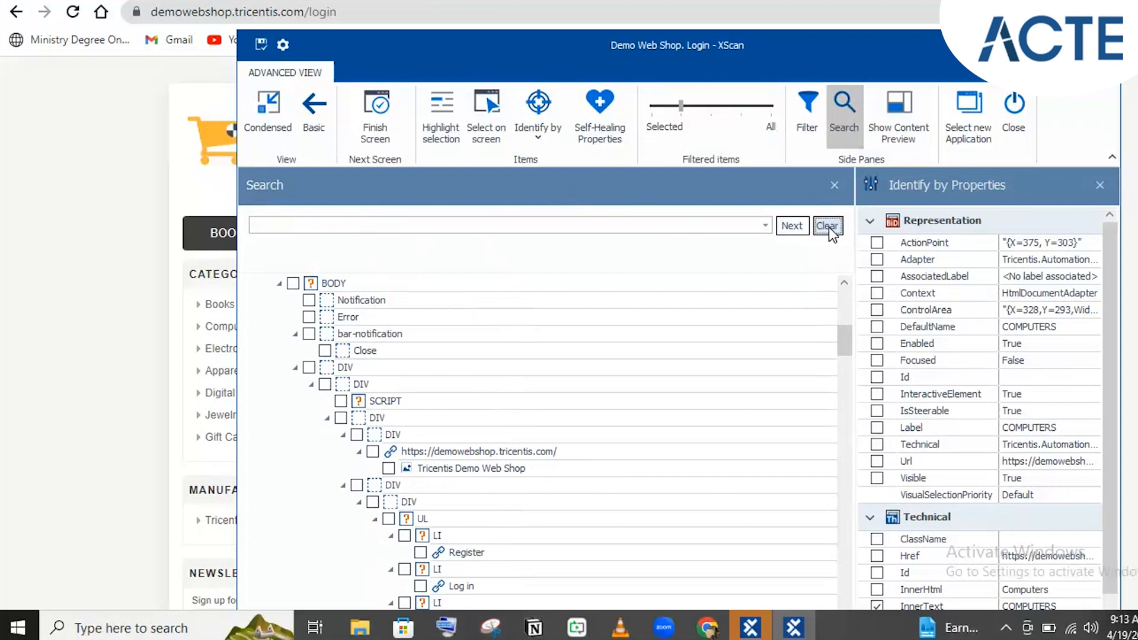
pyautogui.click(840, 119)
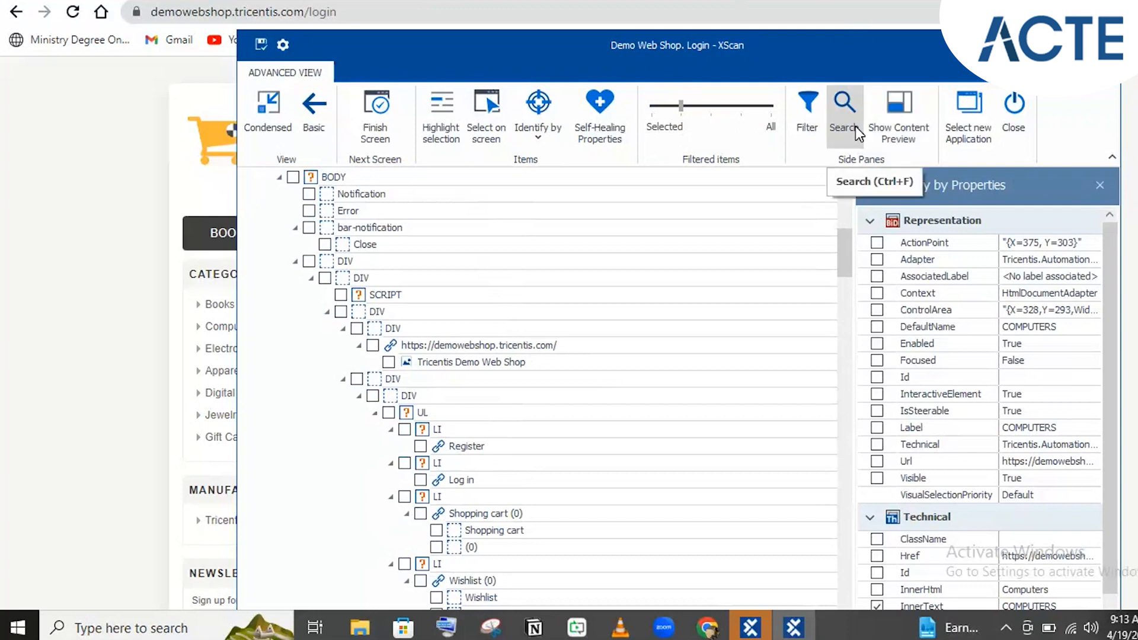
pyautogui.click(709, 107)
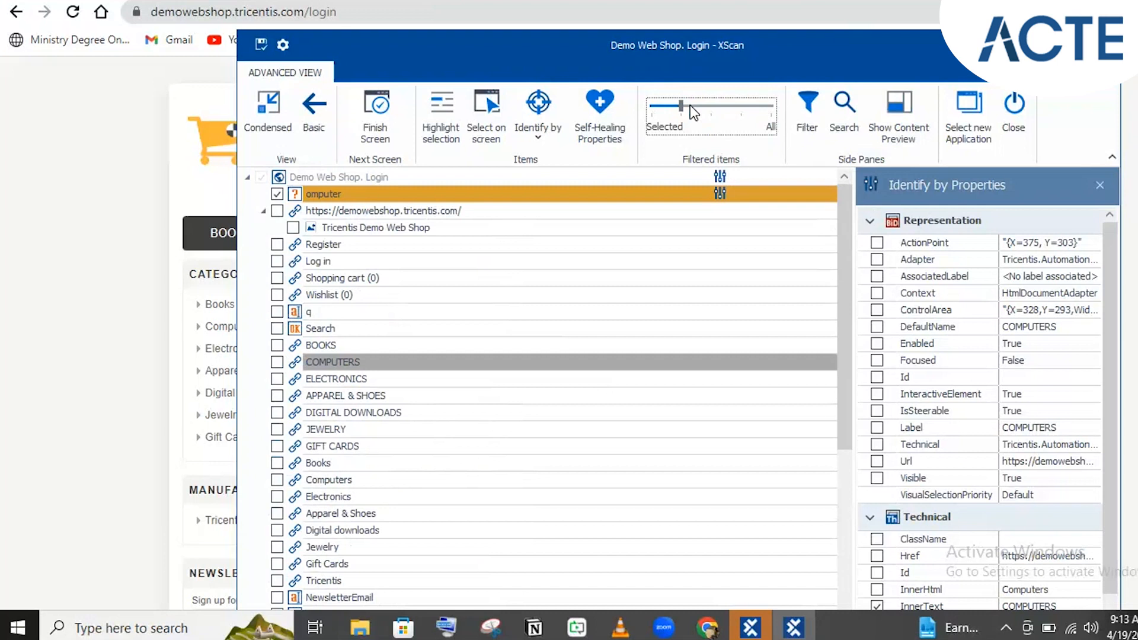
# Step: Show the content preview for the Tricentis Demo Web Shop image and check it for the Search button item
pyautogui.click(368, 221)
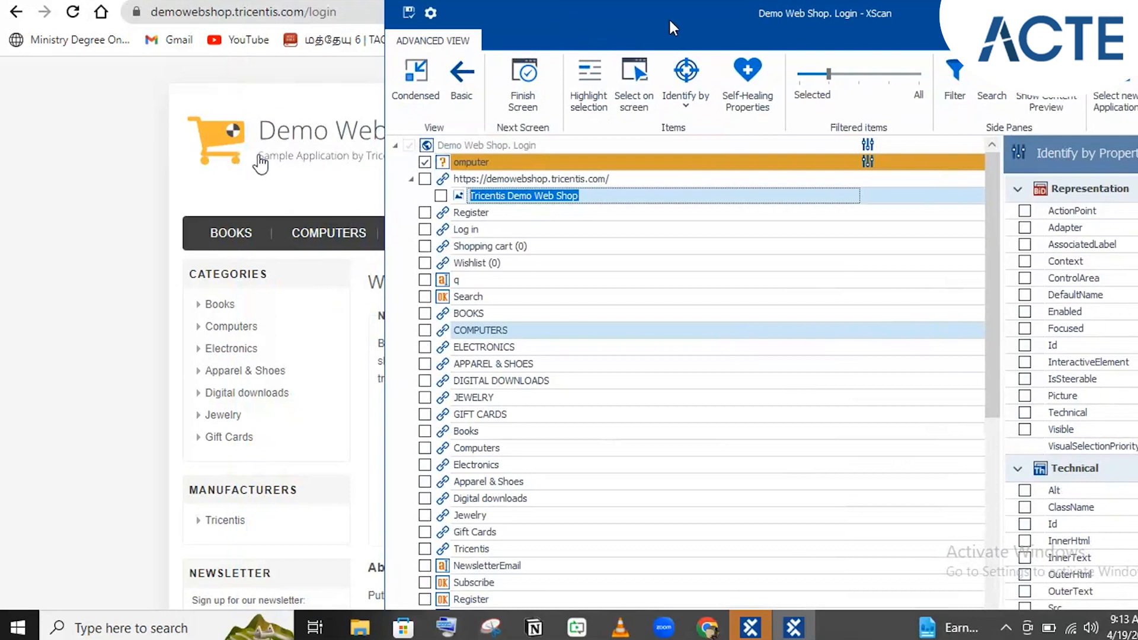
pyautogui.moveTo(666, 17); pyautogui.dragTo(429, 5)
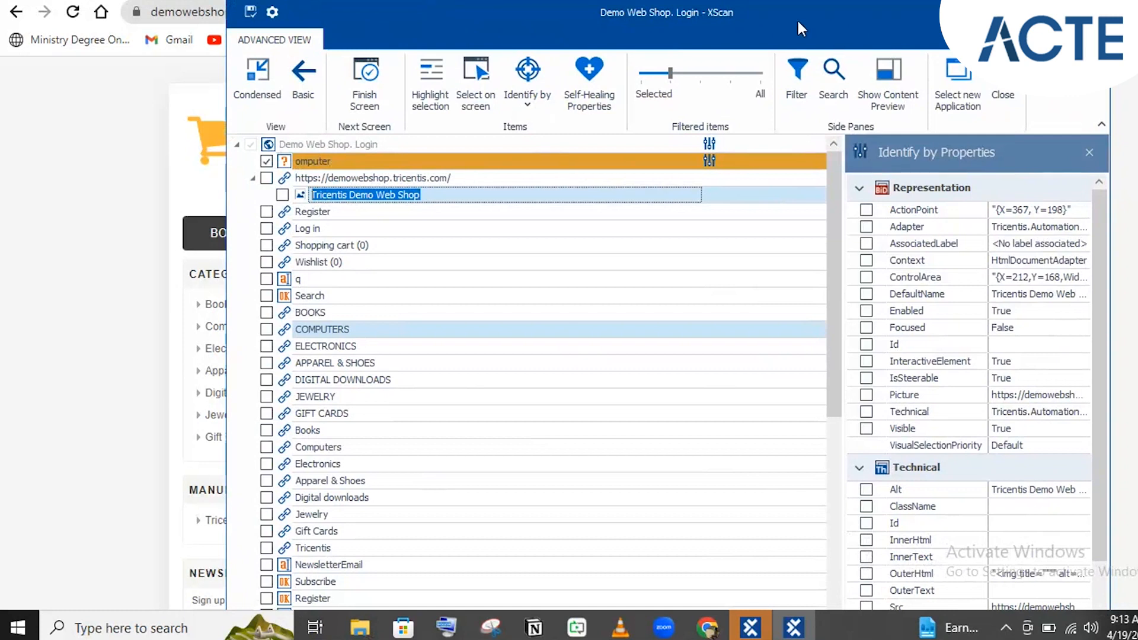
pyautogui.moveTo(796, 19); pyautogui.dragTo(837, 0)
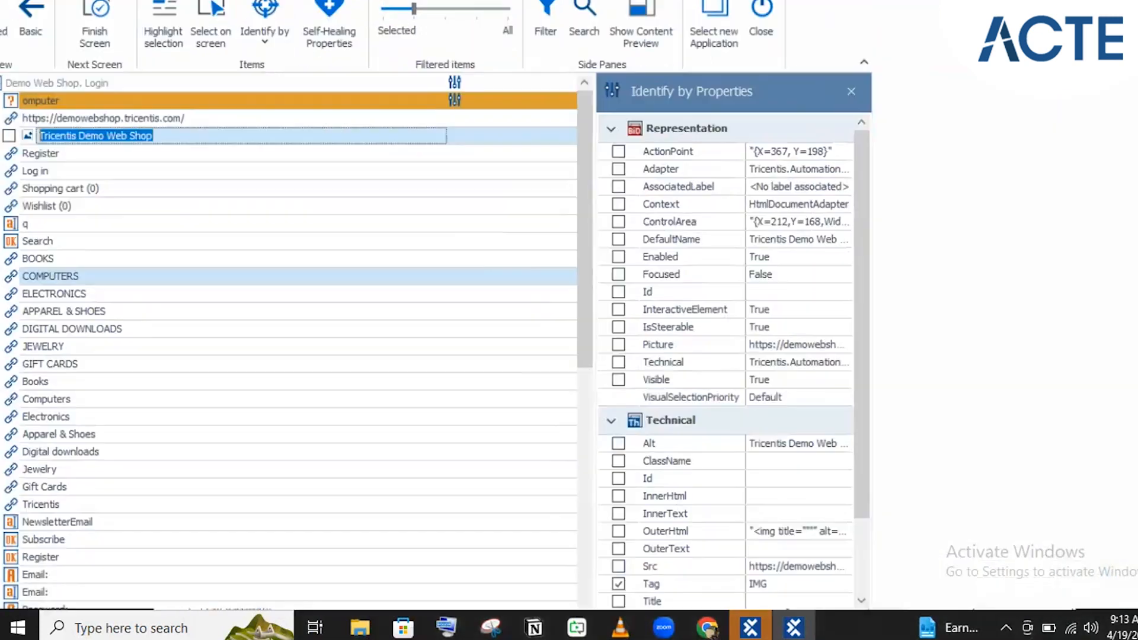
pyautogui.click(626, 24)
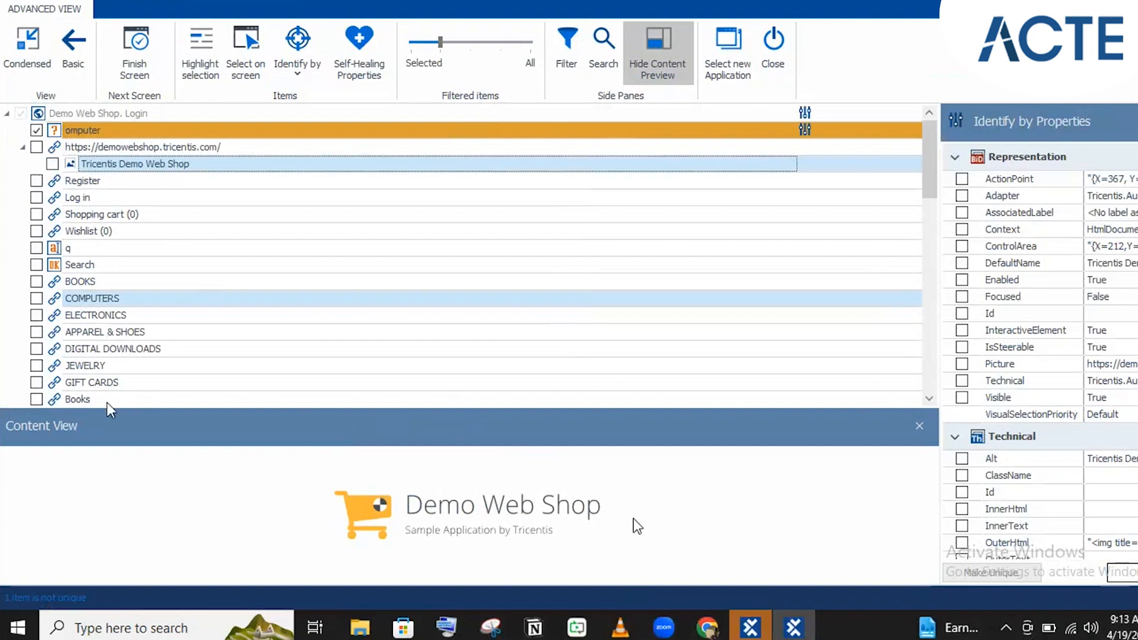
pyautogui.click(83, 265)
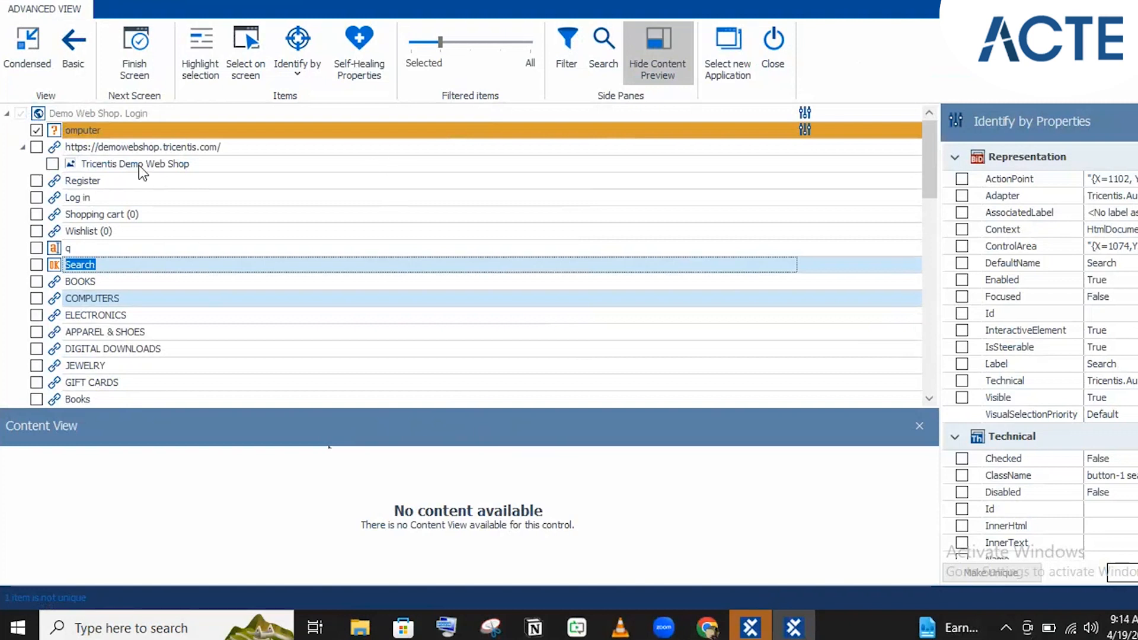
# Step: Deselect the "omputer" item and hide the content preview
pyautogui.click(34, 134)
pyautogui.click(34, 134)
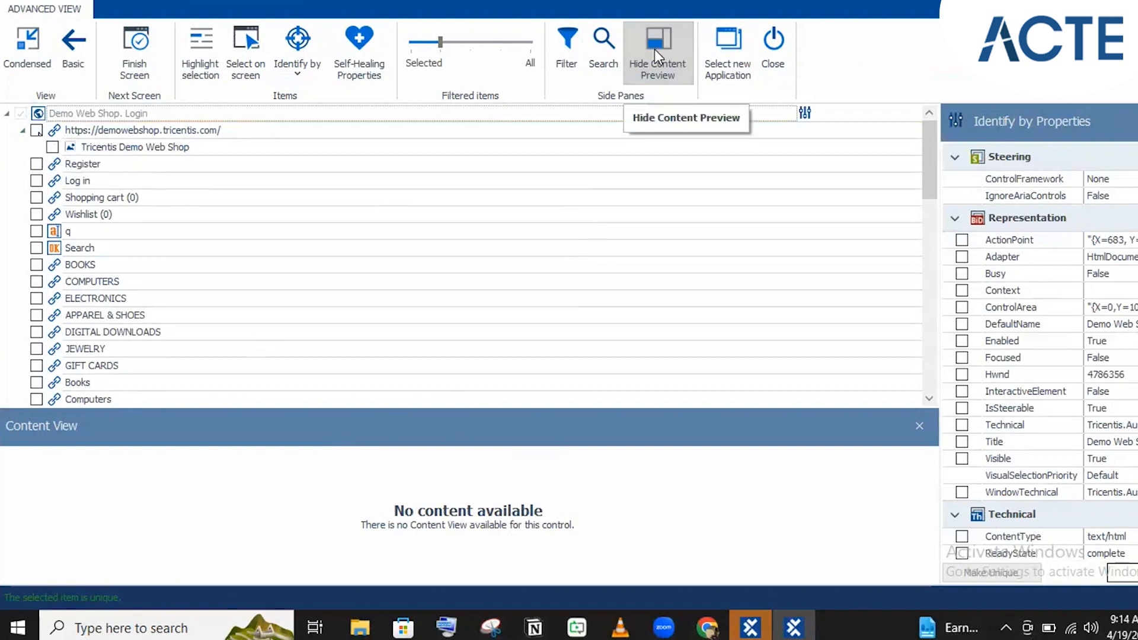
pyautogui.click(640, 58)
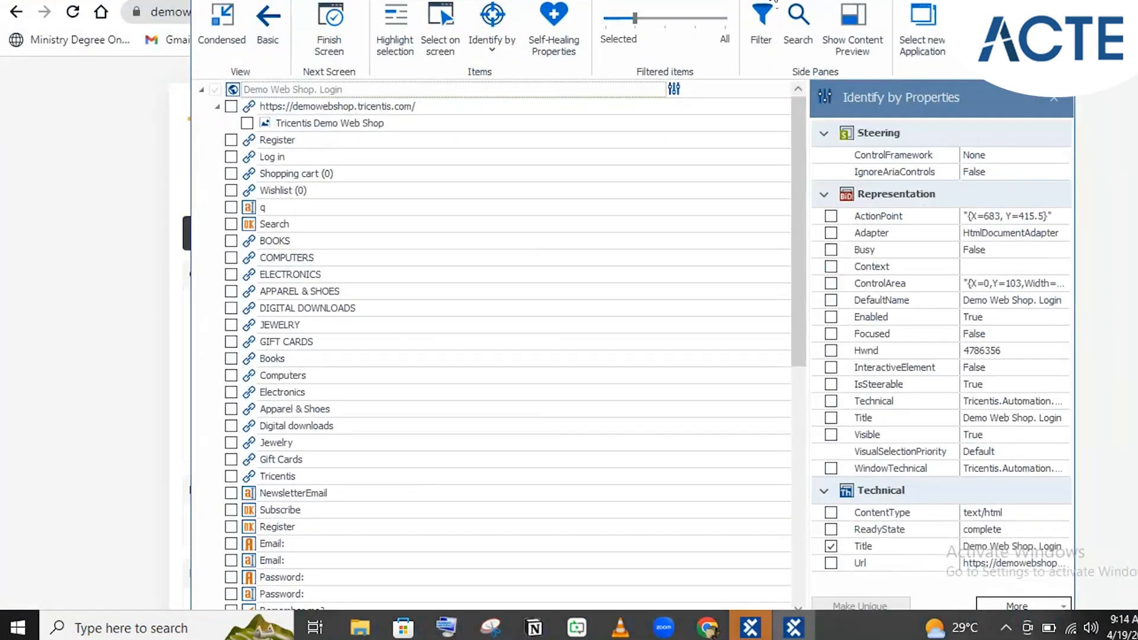
# Step: Move the scan window aside, view the login page behind it, and start selecting a new application to scan
pyautogui.moveTo(801, 1); pyautogui.dragTo(587, 13)
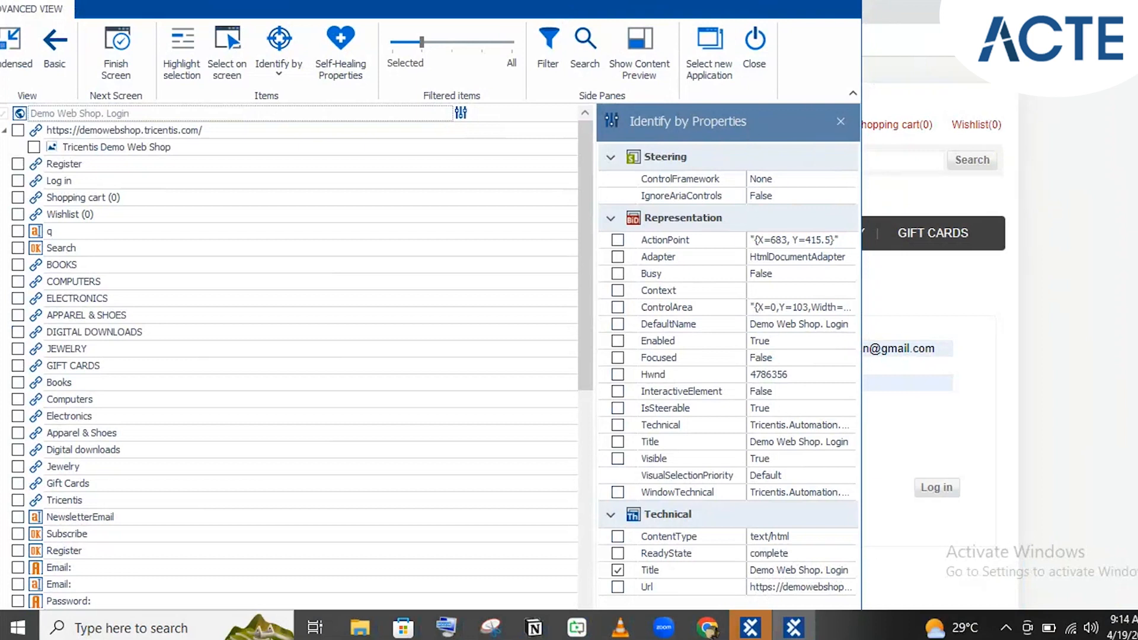
pyautogui.click(763, 0)
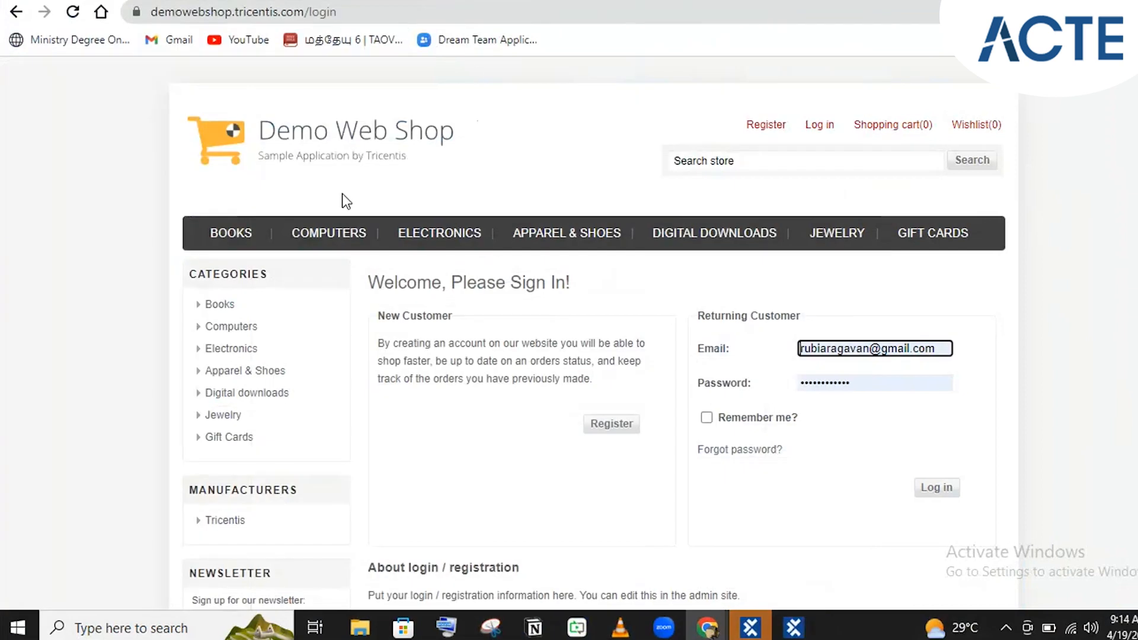
pyautogui.click(793, 626)
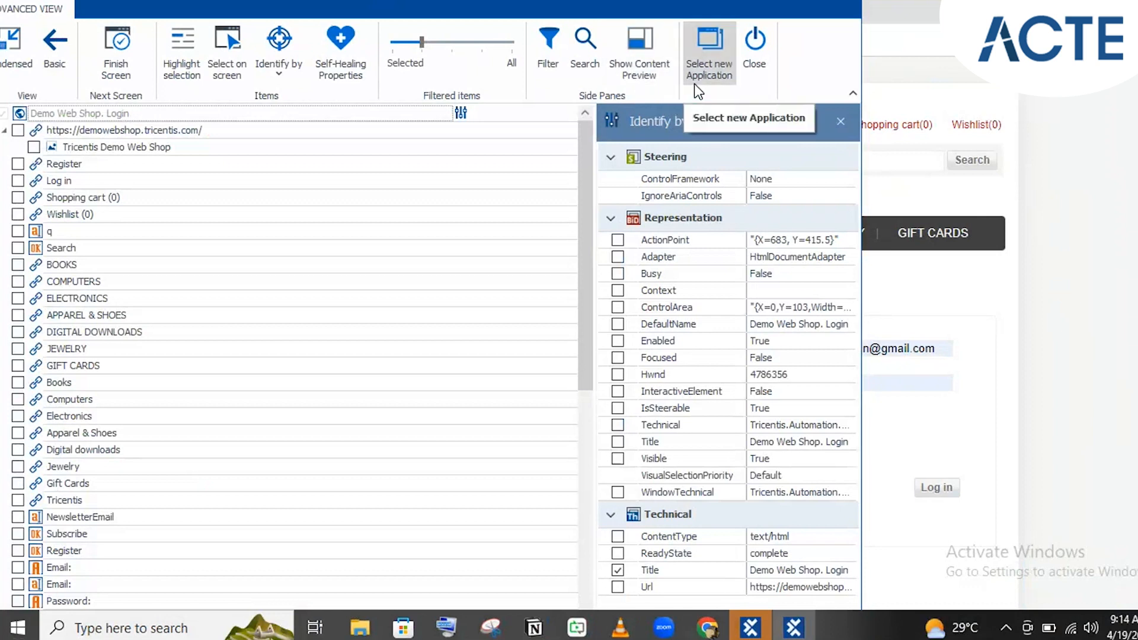
pyautogui.click(709, 59)
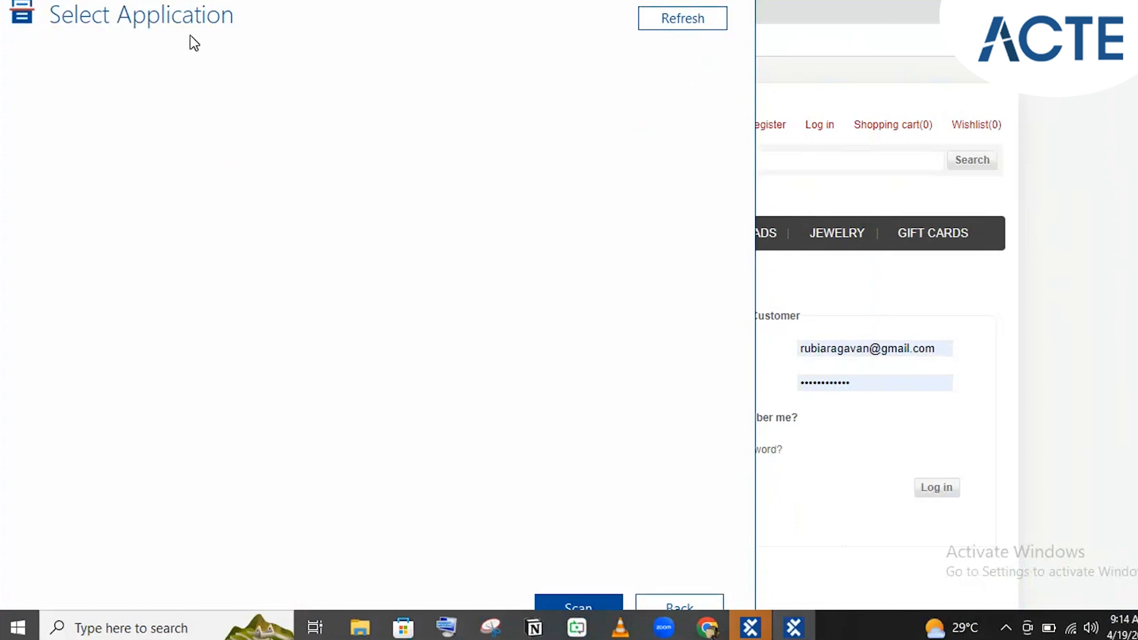
# Step: Open the web shop's Shopping cart page, leaving the login page, and scan it as the new application
pyautogui.moveTo(875, 127)
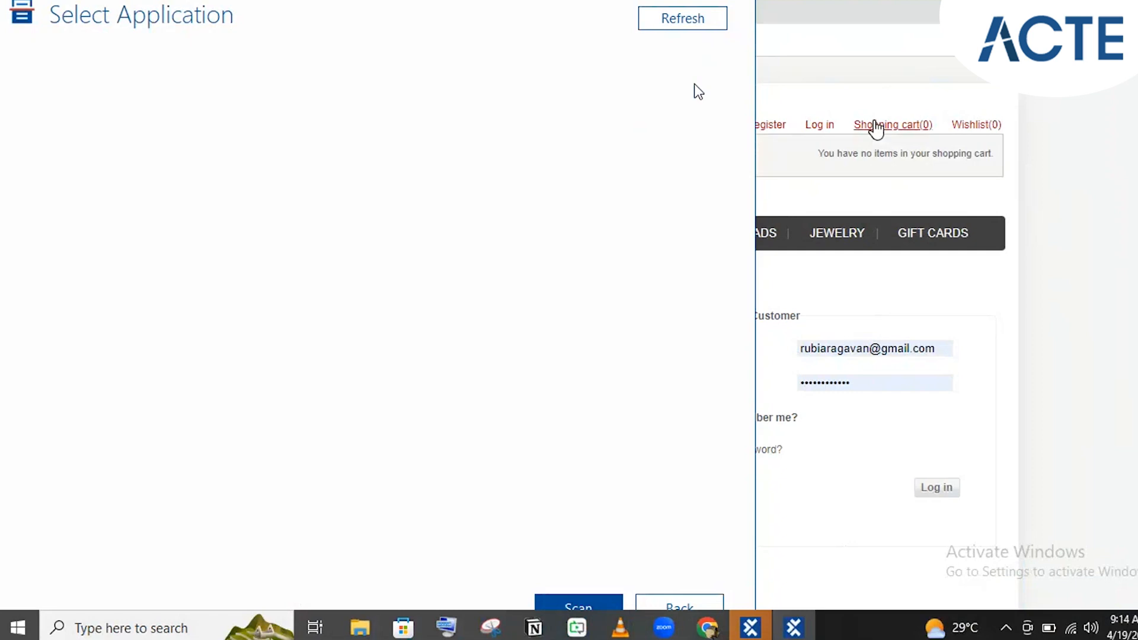
pyautogui.click(875, 124)
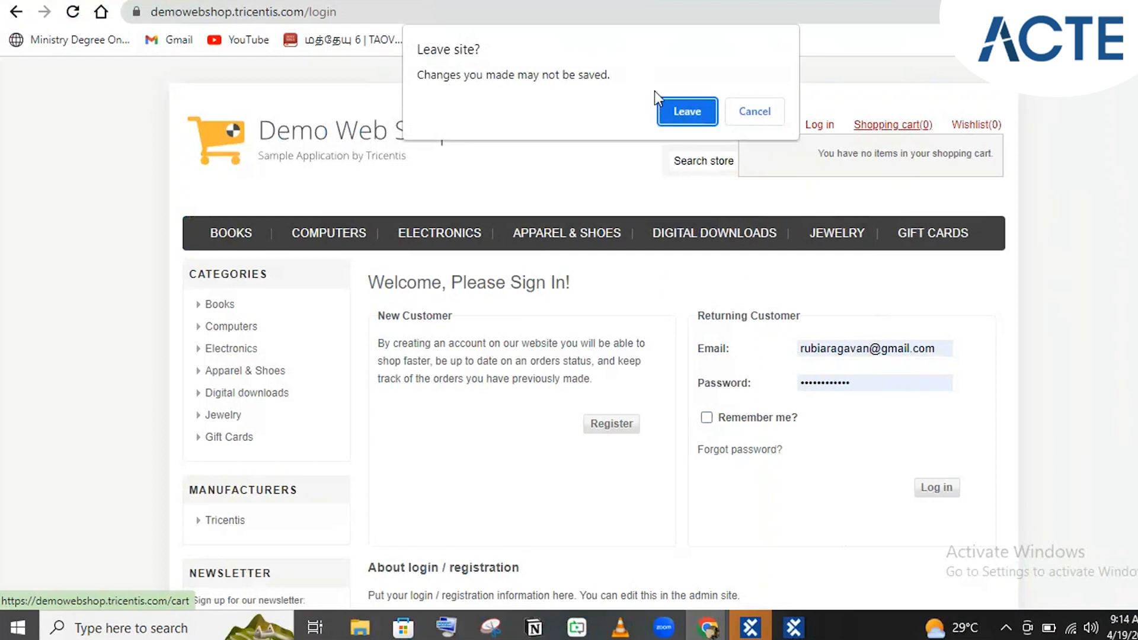
pyautogui.click(681, 112)
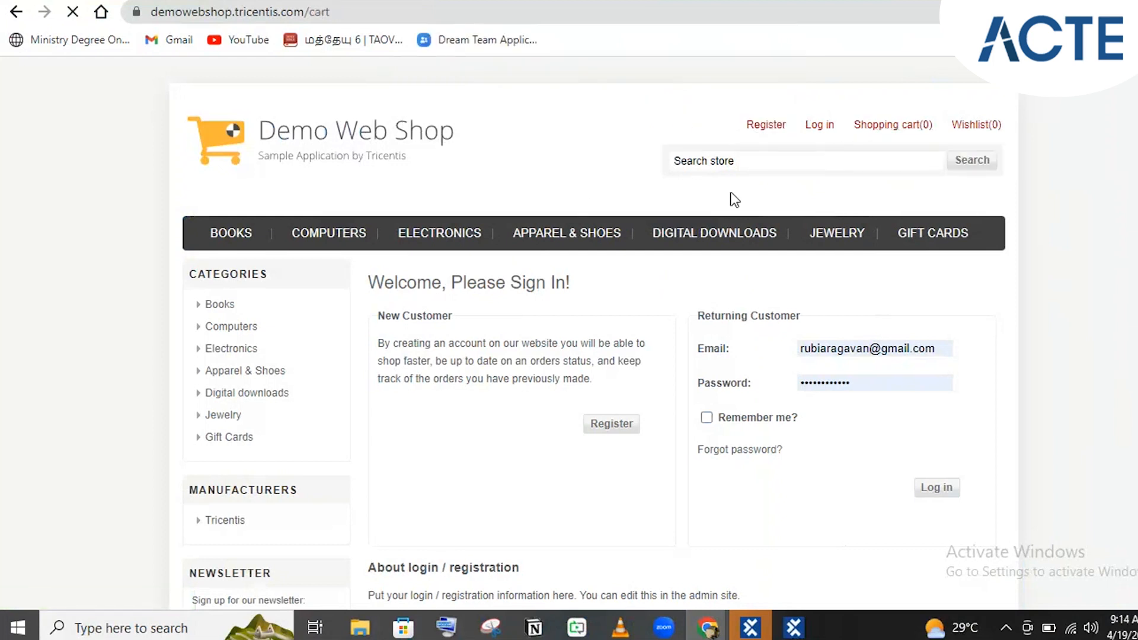
pyautogui.click(794, 627)
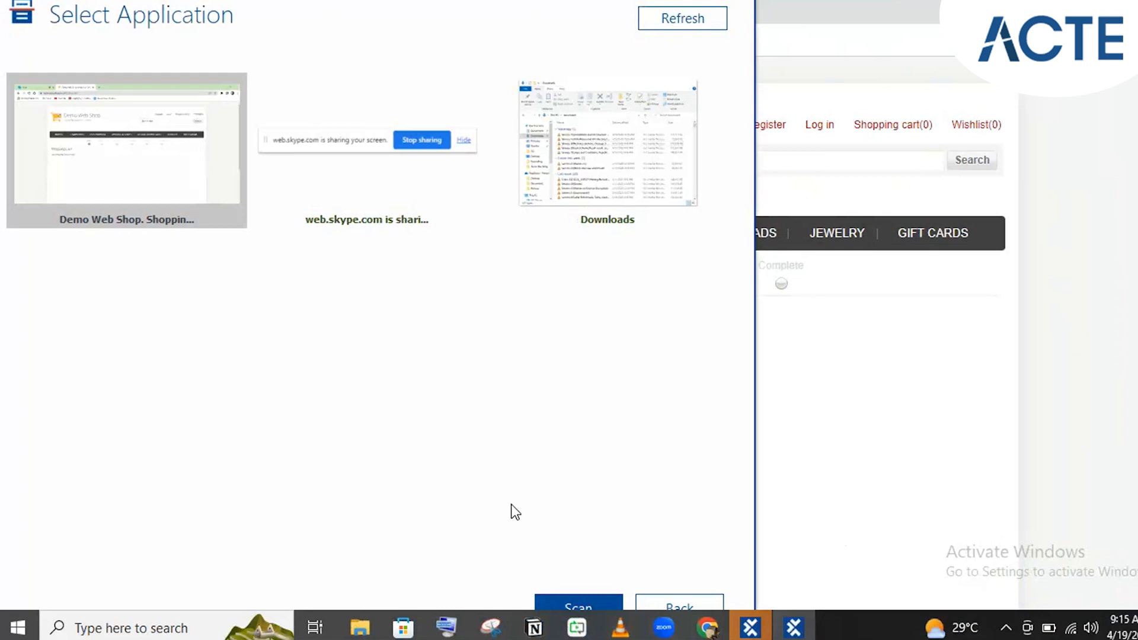
pyautogui.click(556, 597)
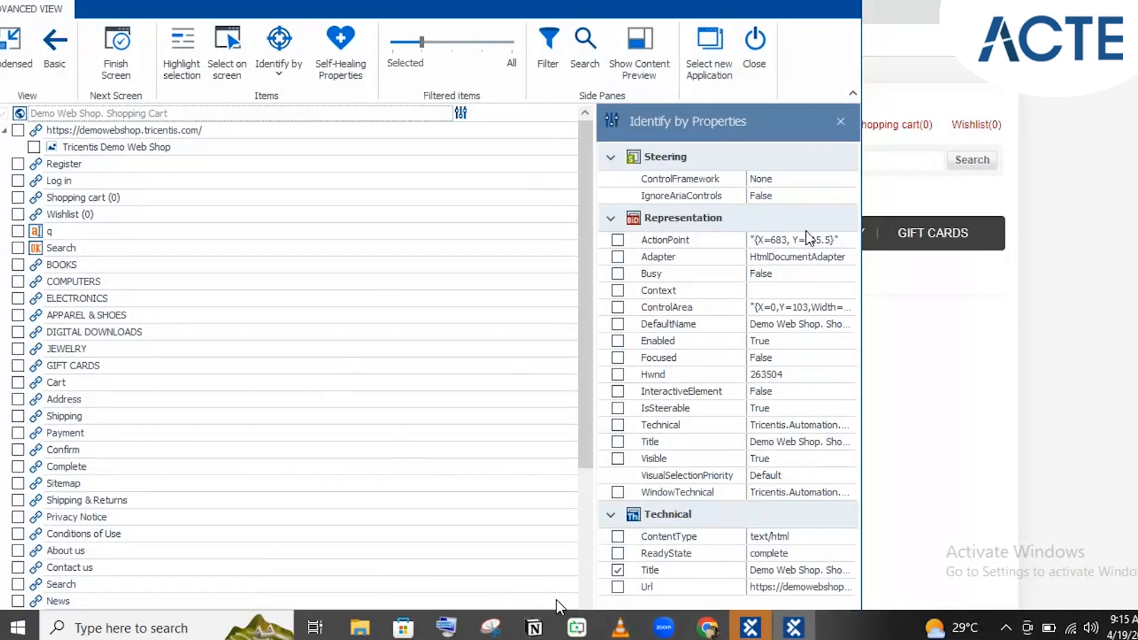
# Step: Reposition the Shopping Cart scan window and view the available Identify by methods
pyautogui.moveTo(475, 17); pyautogui.dragTo(1000, 282)
pyautogui.moveTo(671, 261); pyautogui.dragTo(282, 109)
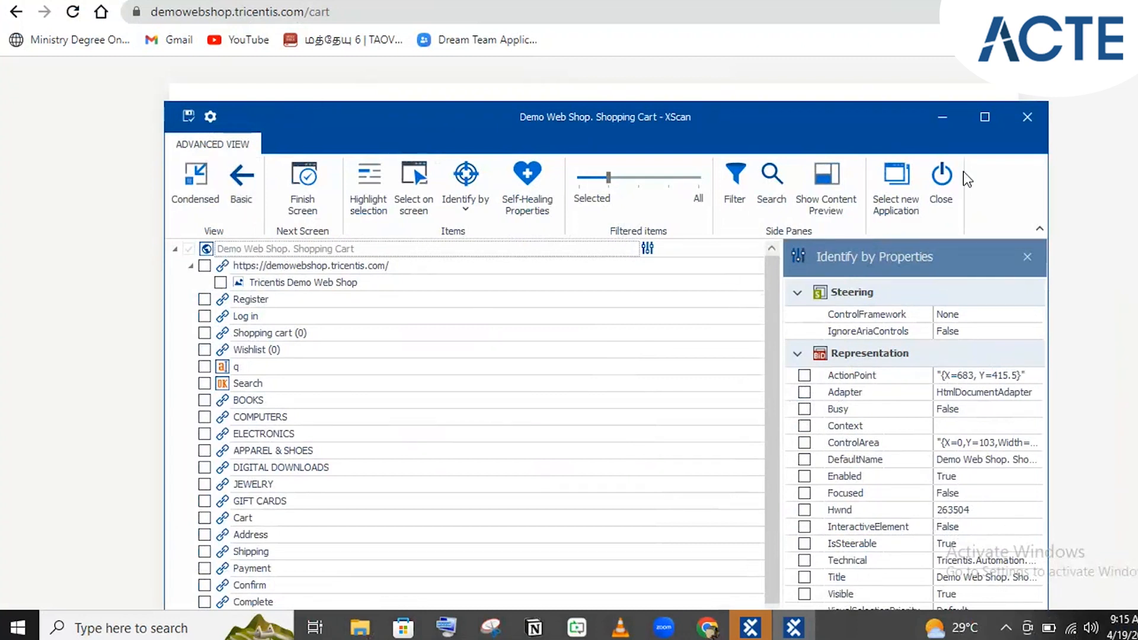
pyautogui.moveTo(776, 112); pyautogui.dragTo(691, 70)
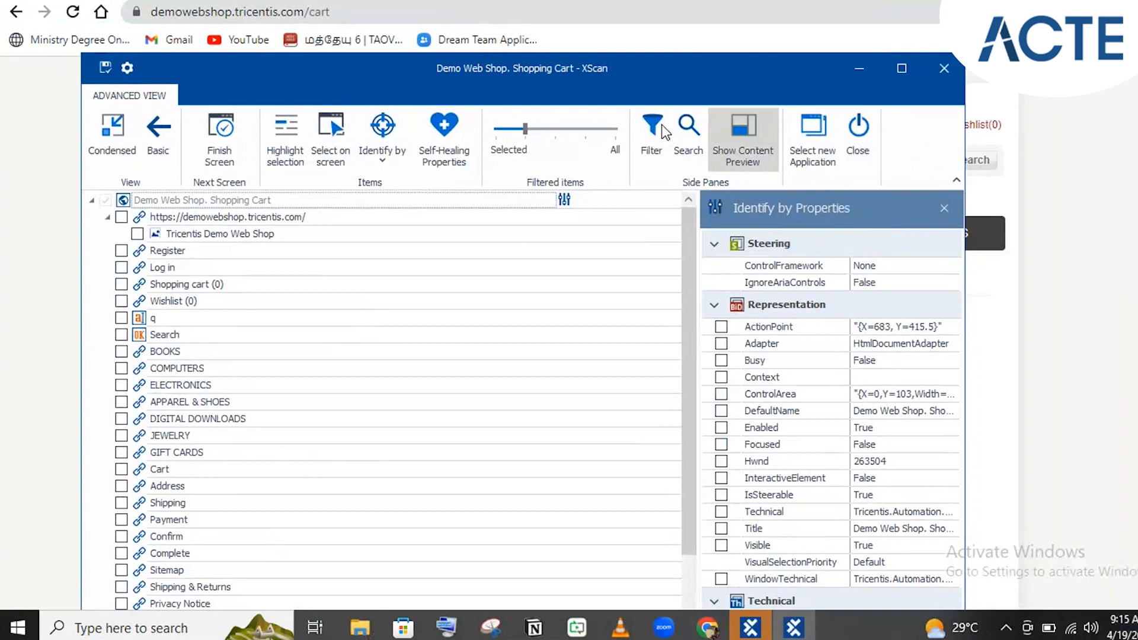
pyautogui.moveTo(459, 69); pyautogui.dragTo(556, 2)
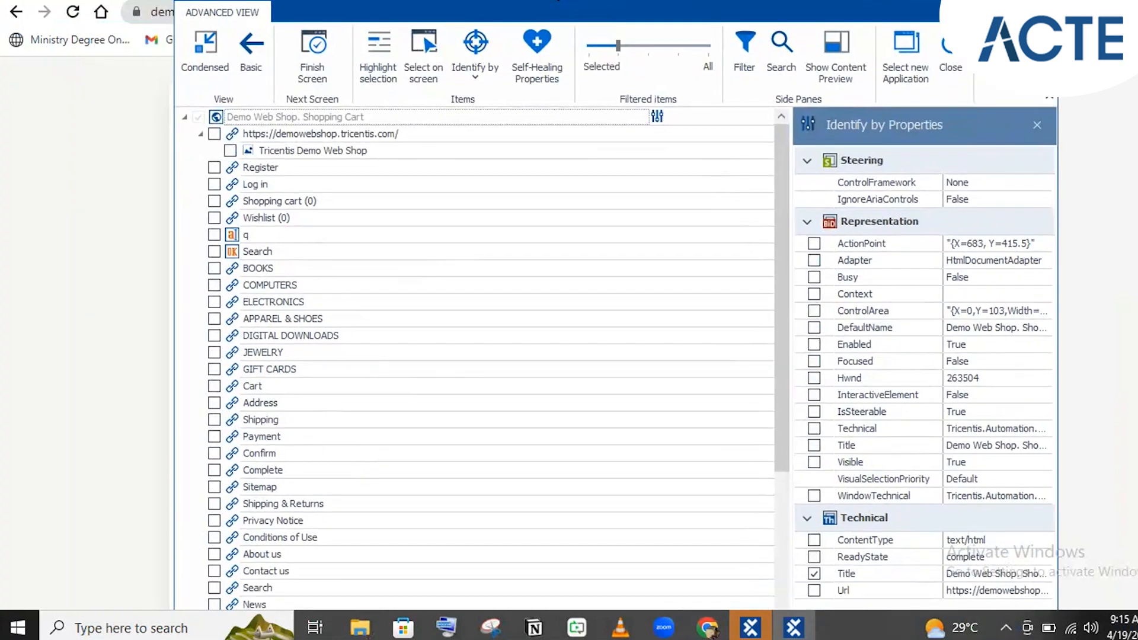
pyautogui.click(476, 69)
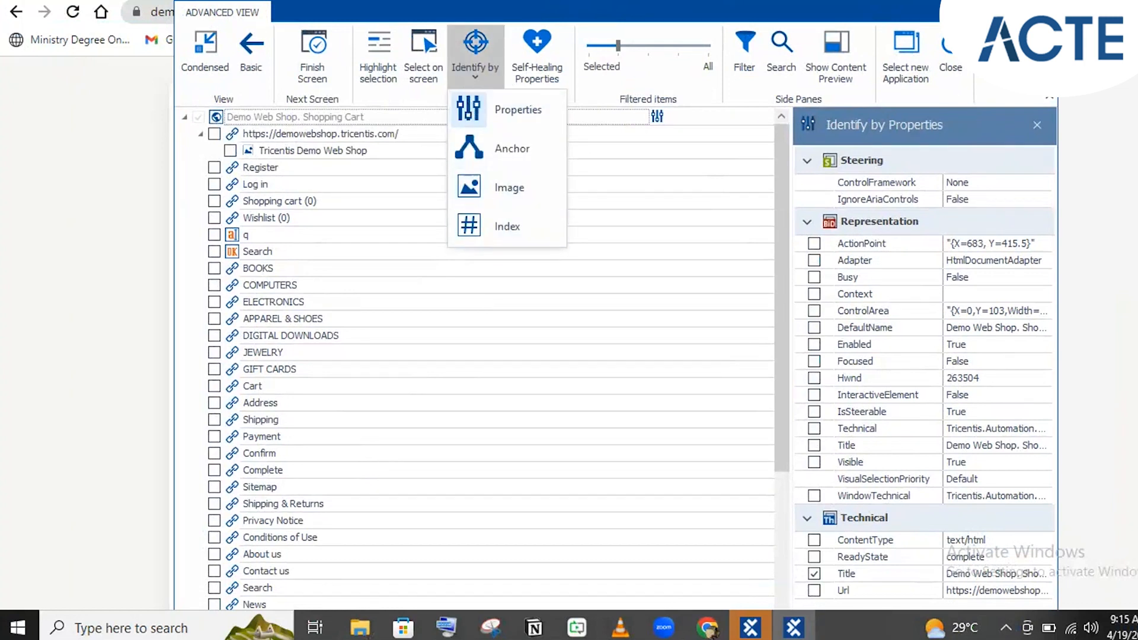
pyautogui.press('Escape')
# Step: Minimize and restore the Shopping Cart scan window, and end the scan to return to the Login modules folder
pyautogui.click(785, 624)
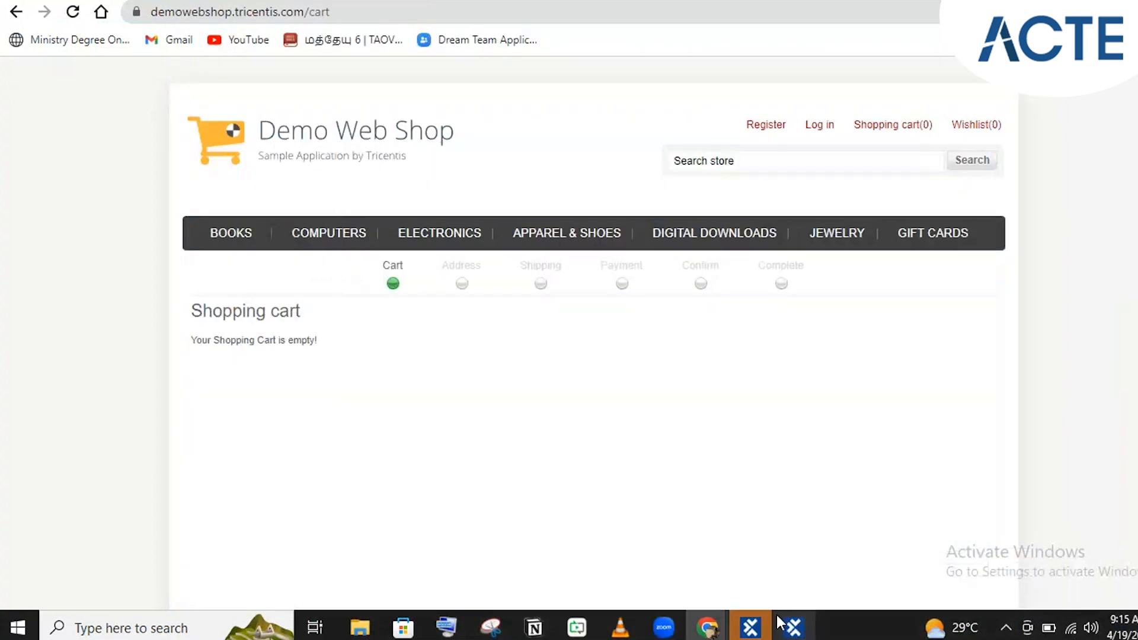
pyautogui.click(789, 628)
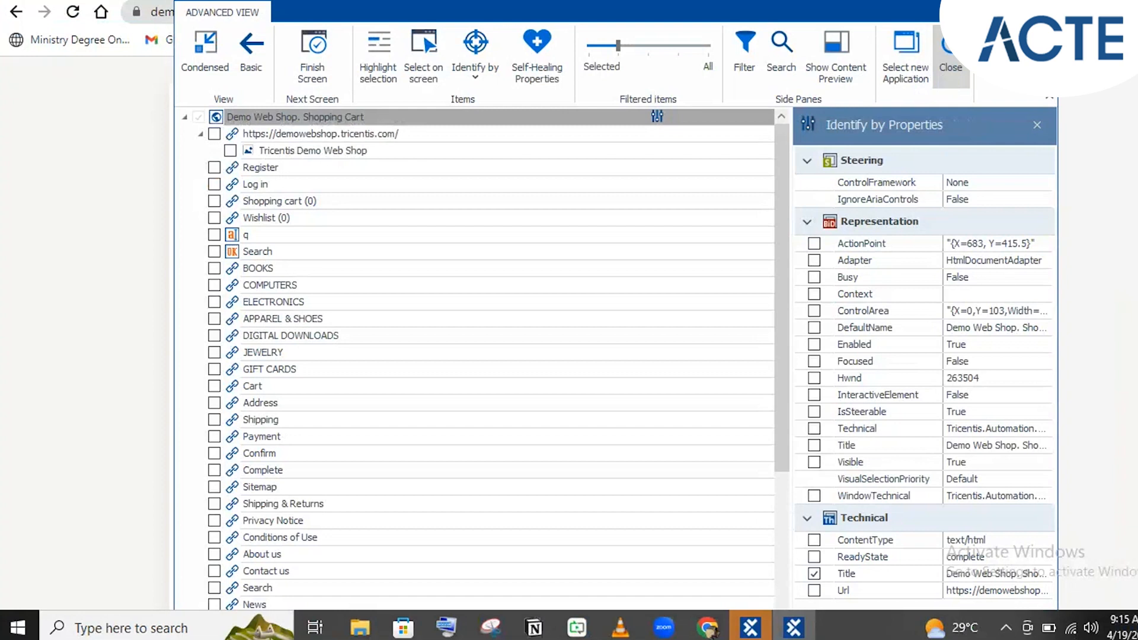
pyautogui.click(941, 75)
pyautogui.click(816, 129)
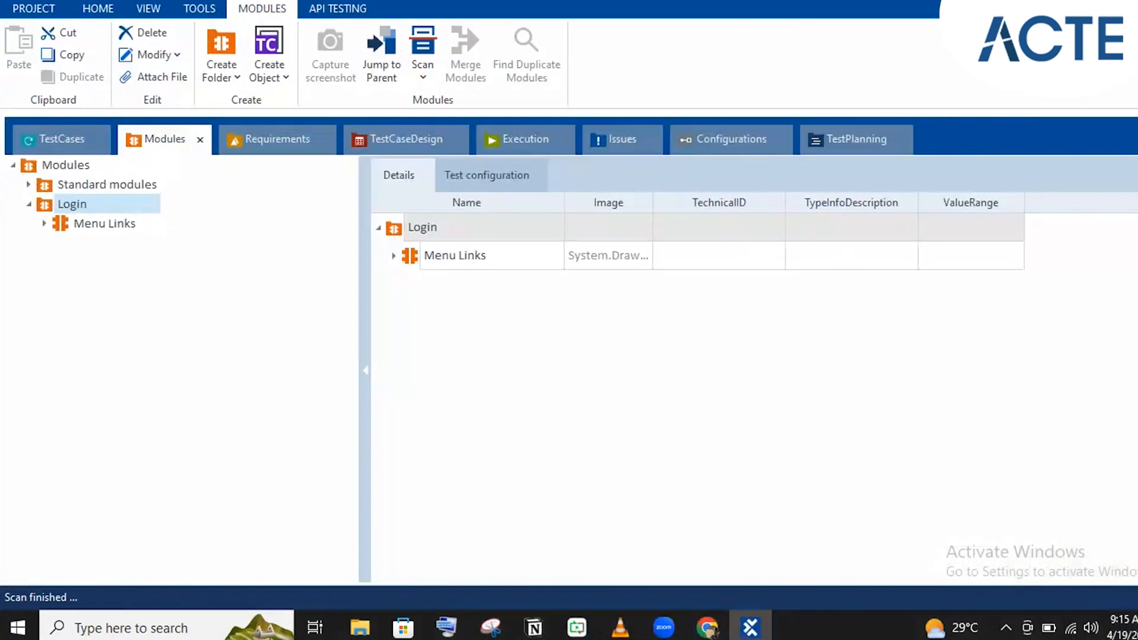
# Step: Start a new application scan from the Login modules folder and scan the Demo Web Shop Login window
pyautogui.rightClick(55, 202)
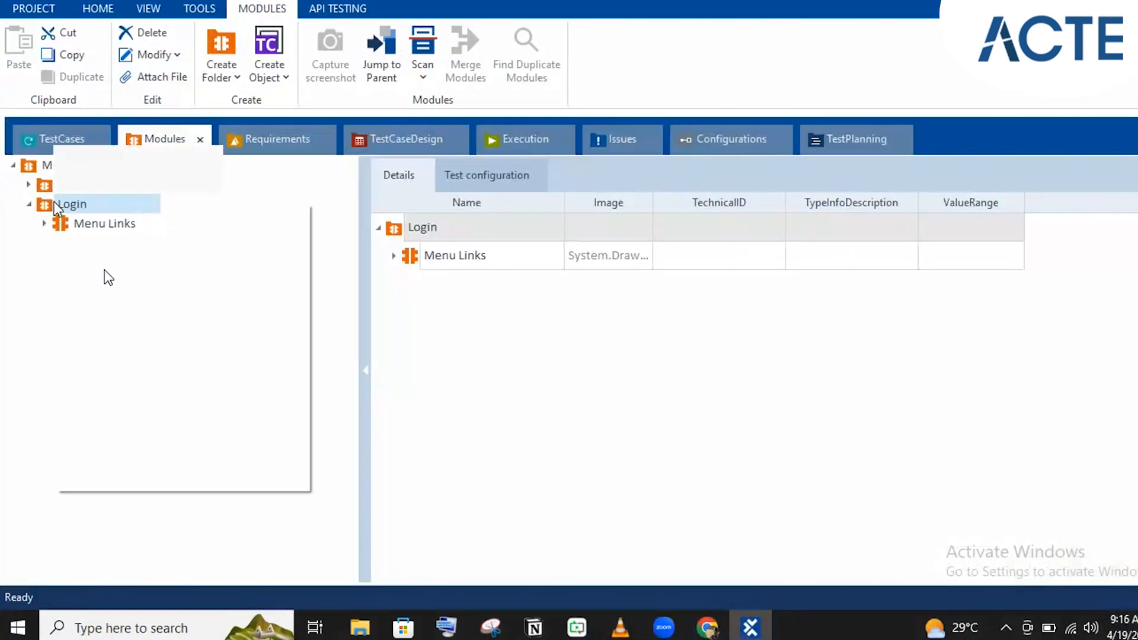
pyautogui.moveTo(104, 269)
pyautogui.click(387, 268)
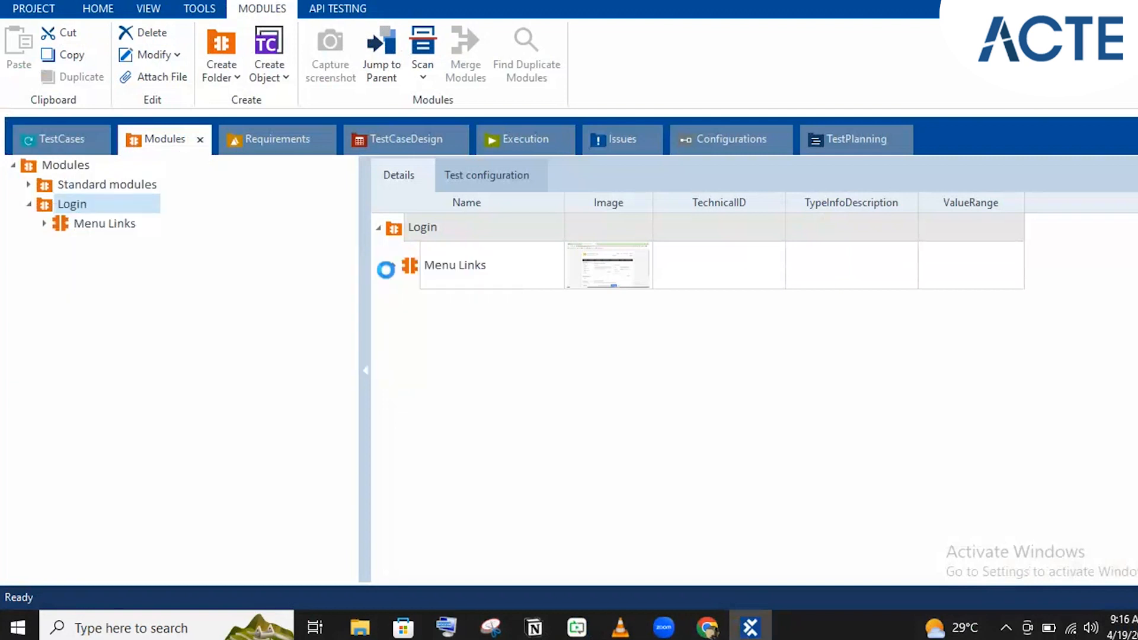
pyautogui.moveTo(699, 625)
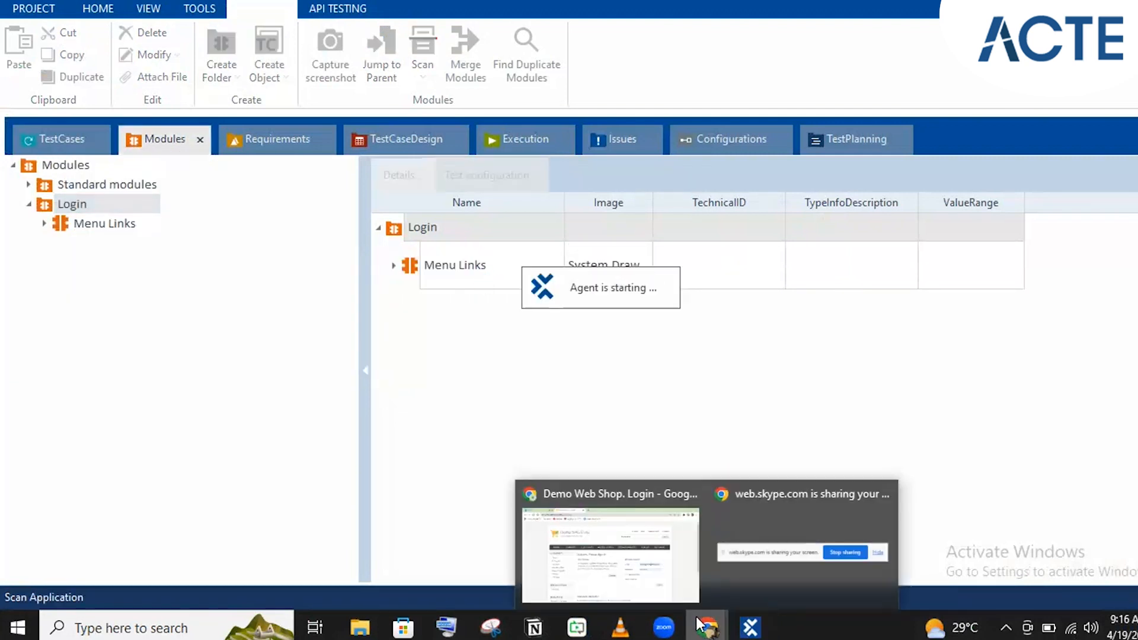
pyautogui.click(617, 509)
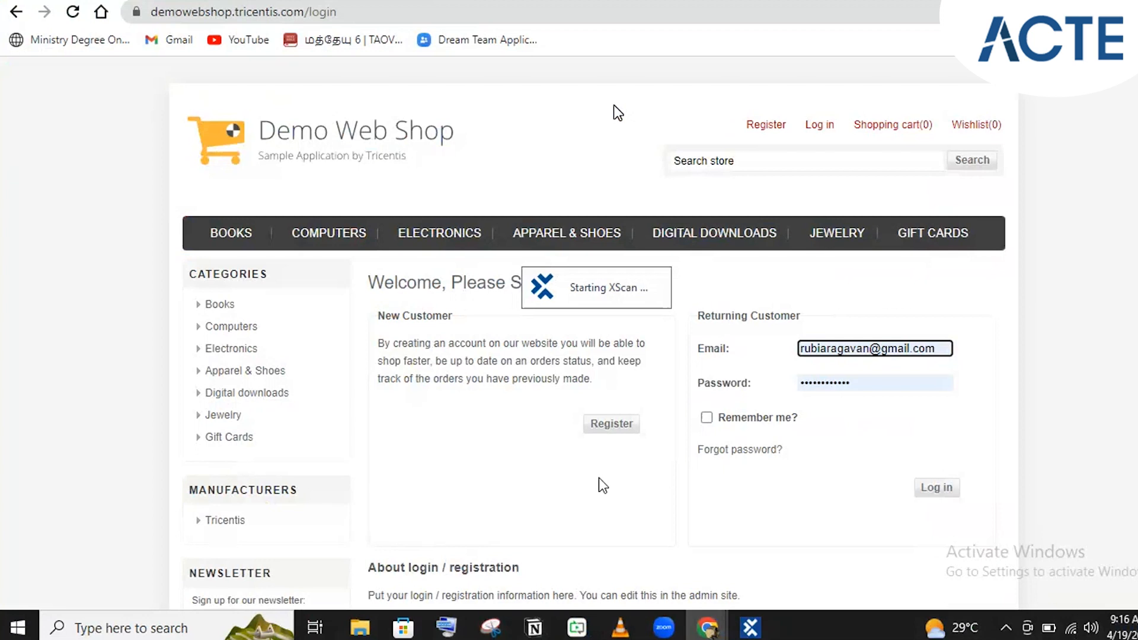
pyautogui.moveTo(745, 630)
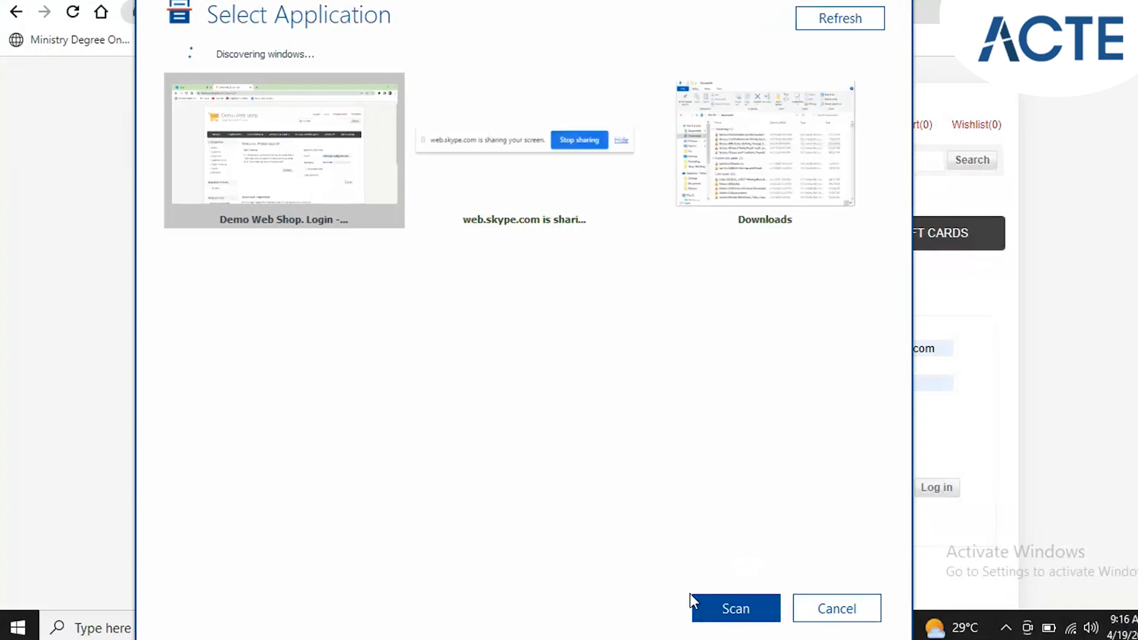
pyautogui.click(695, 603)
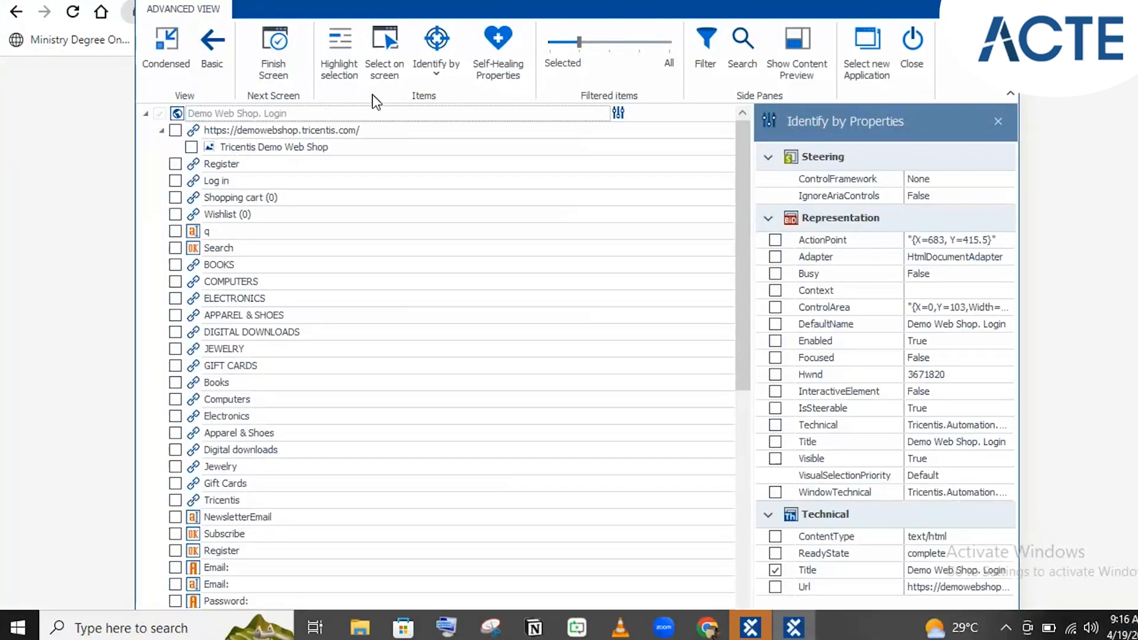
# Step: View the Identify by methods, and pick the Email and Password fields and their labels directly on the login page
pyautogui.moveTo(438, 13)
pyautogui.mouseDown()
pyautogui.moveTo(230, 28)
pyautogui.moveTo(450, 11)
pyautogui.mouseUp()
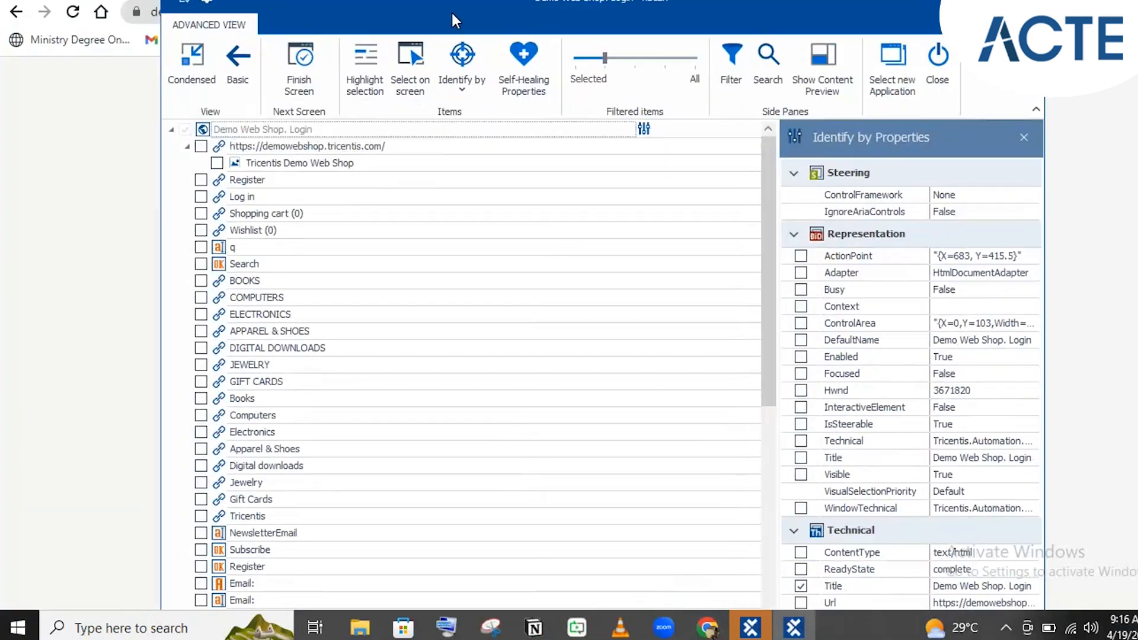
pyautogui.click(481, 92)
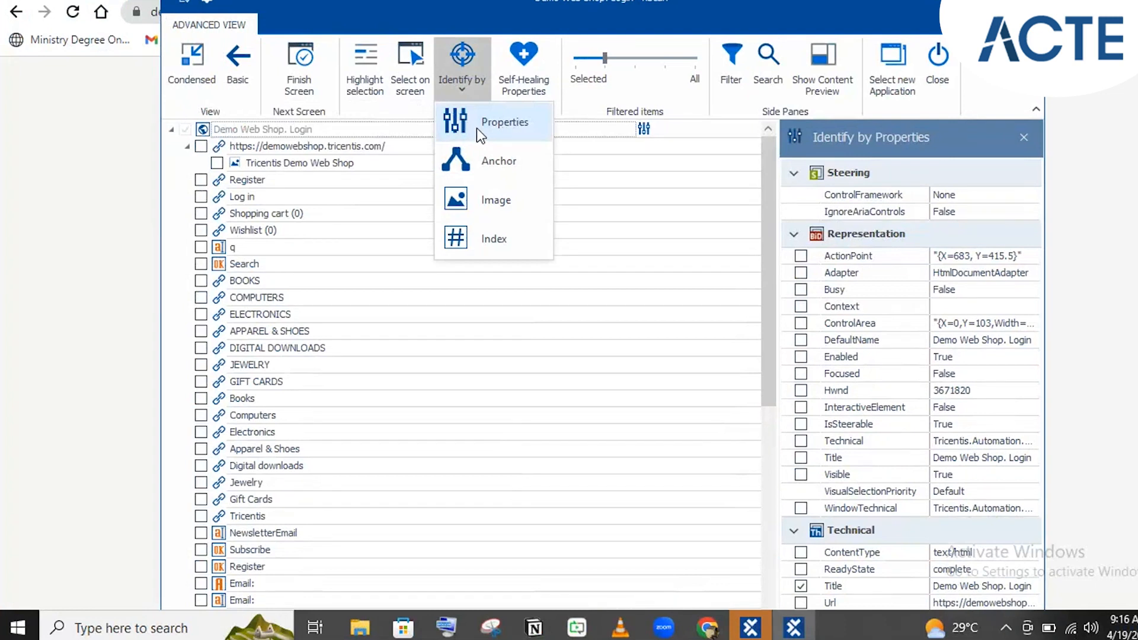
pyautogui.click(408, 75)
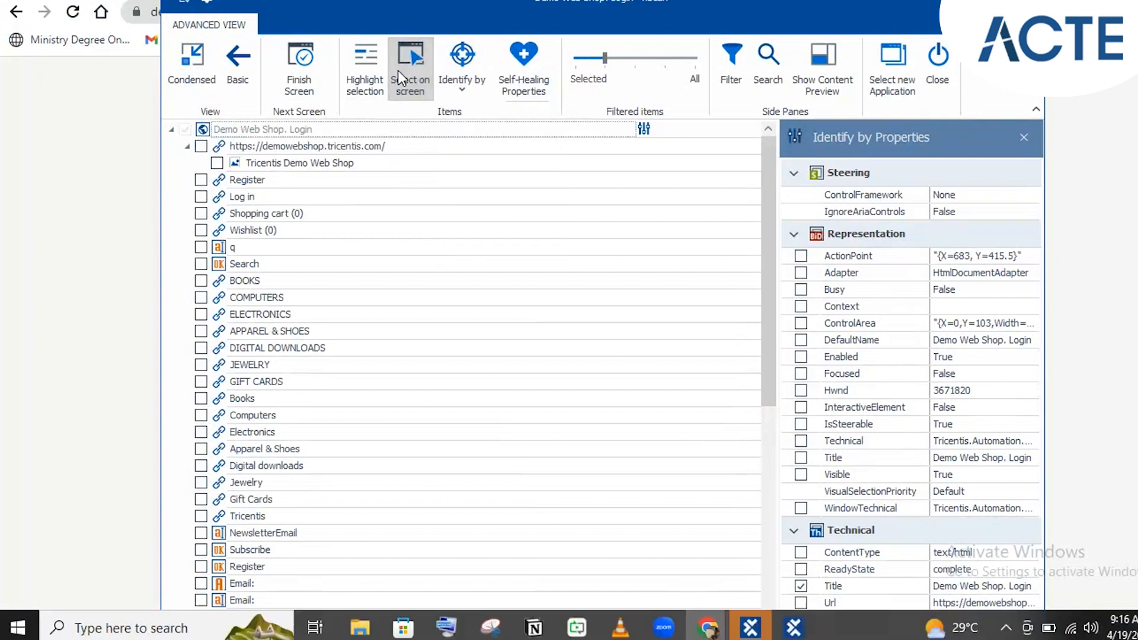
pyautogui.moveTo(657, 6); pyautogui.dragTo(309, 38)
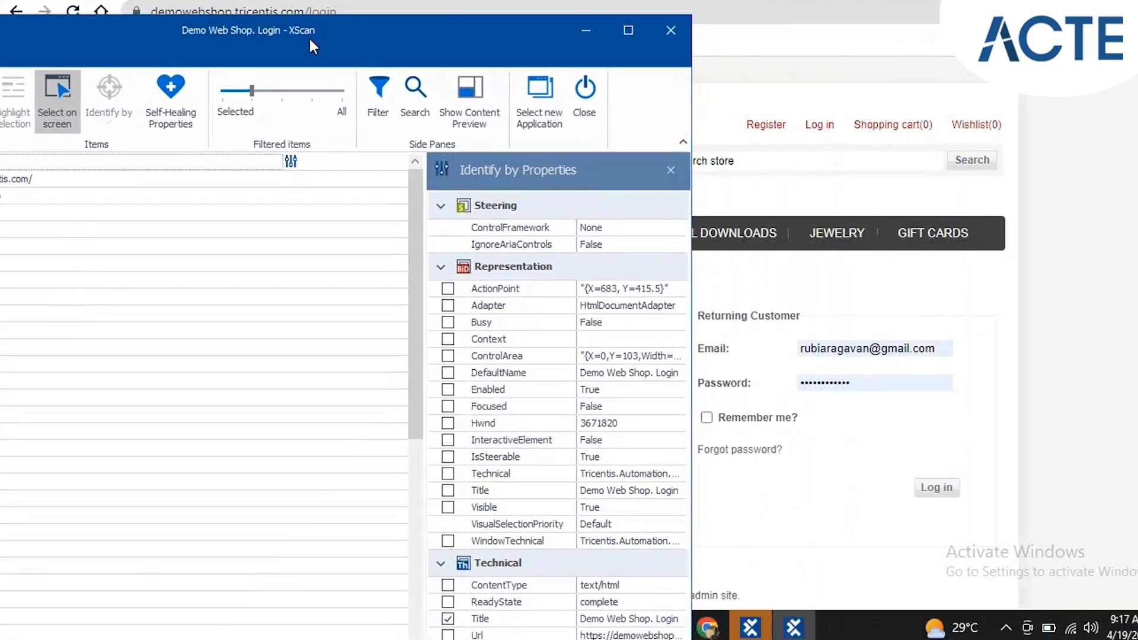
pyautogui.click(856, 341)
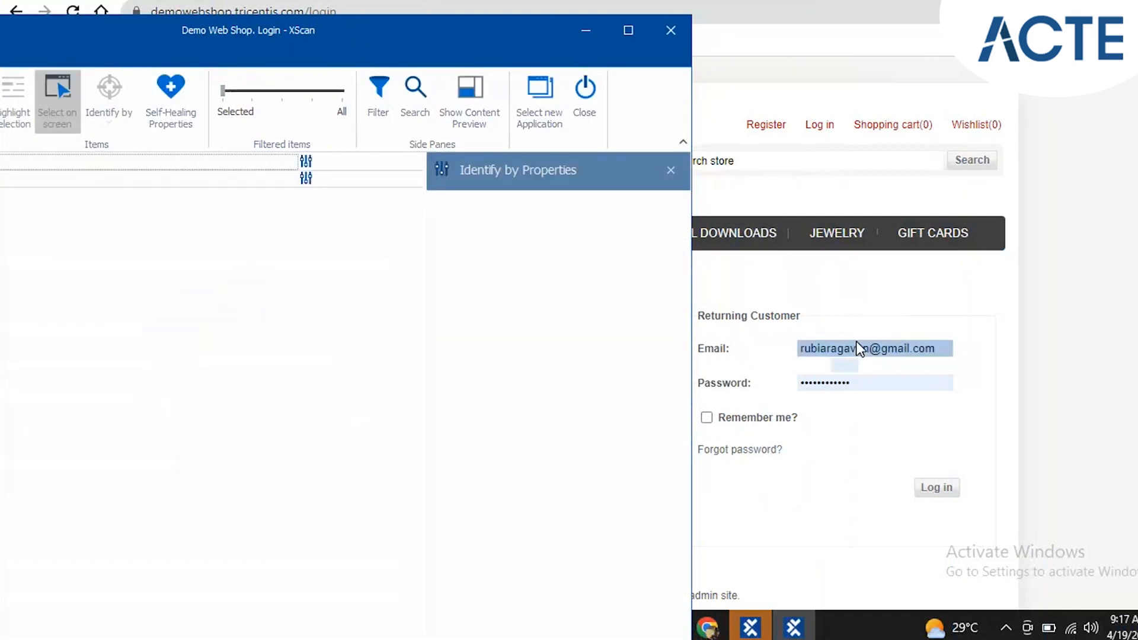
pyautogui.click(822, 381)
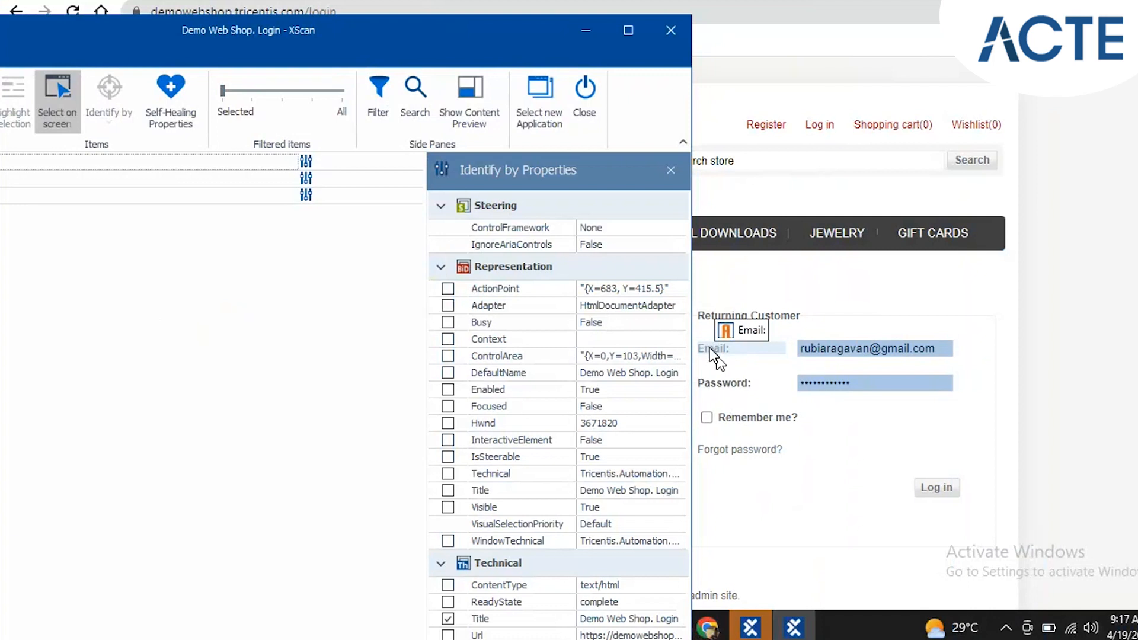
pyautogui.click(709, 347)
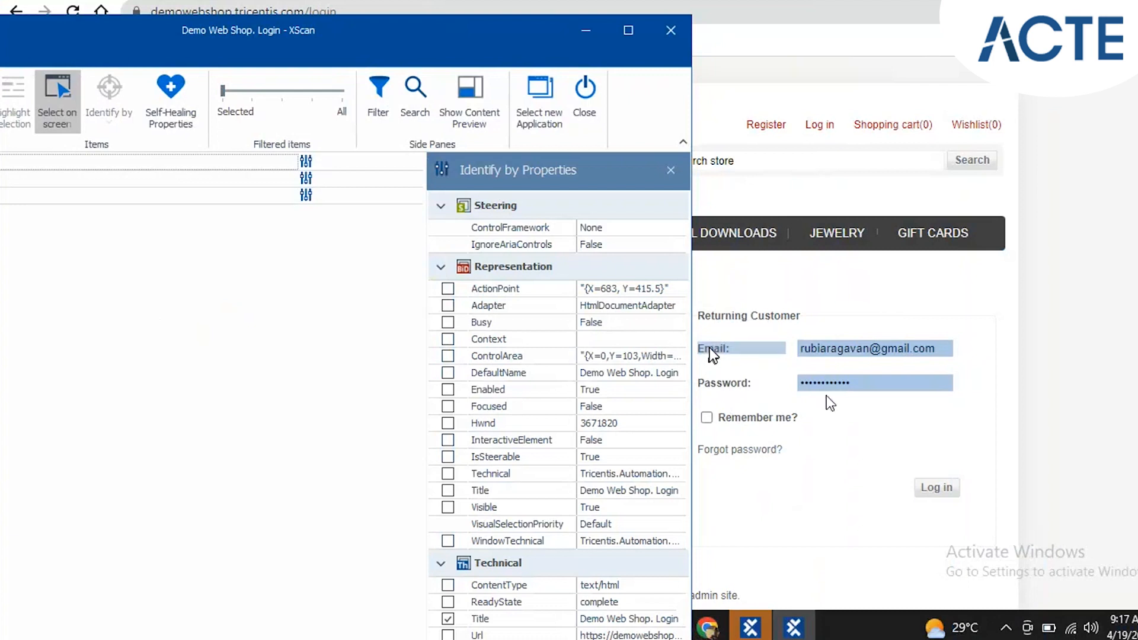
pyautogui.click(713, 383)
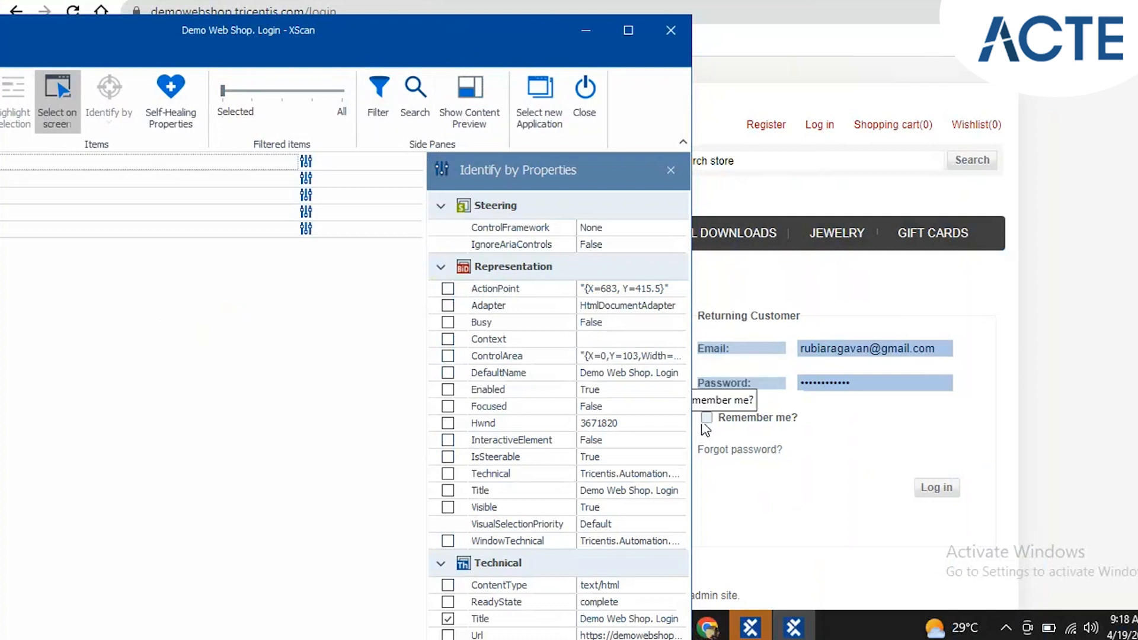
# Step: Add the Remember me? checkbox and label, the Forgot password? link and the Log in button from the login page to the scan selection
pyautogui.moveTo(442, 24); pyautogui.dragTo(388, 329)
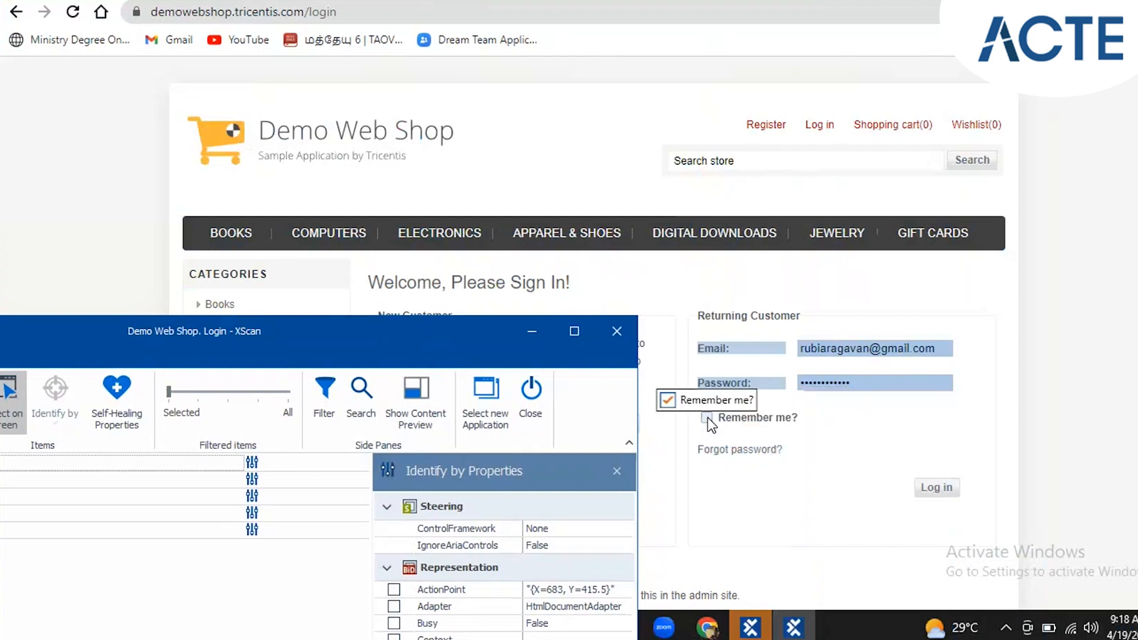
pyautogui.click(711, 425)
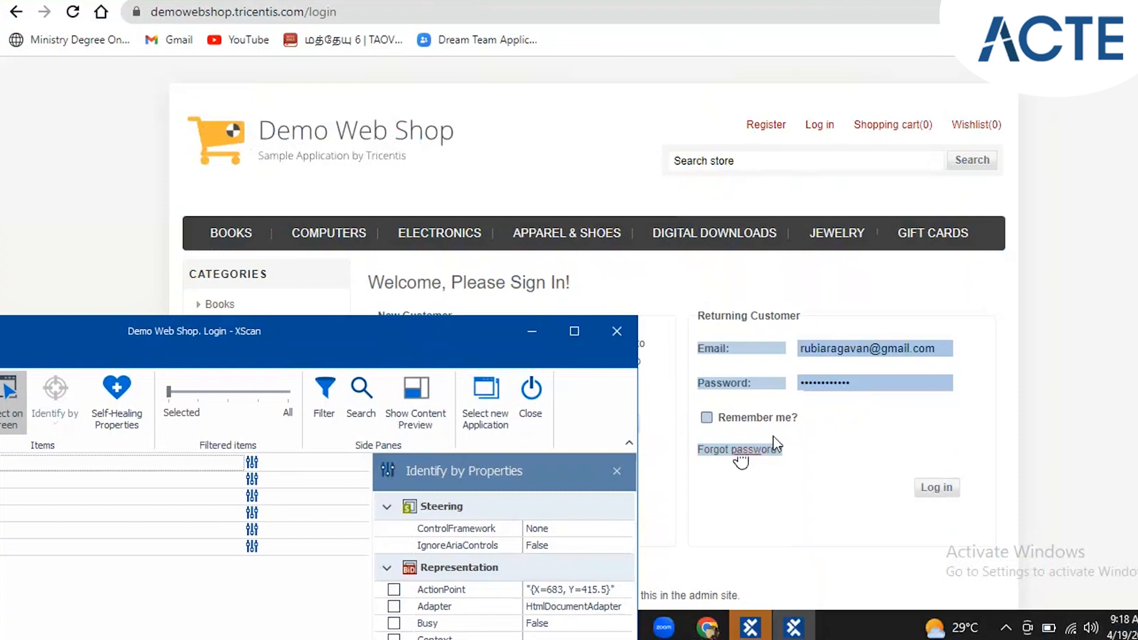
pyautogui.click(772, 415)
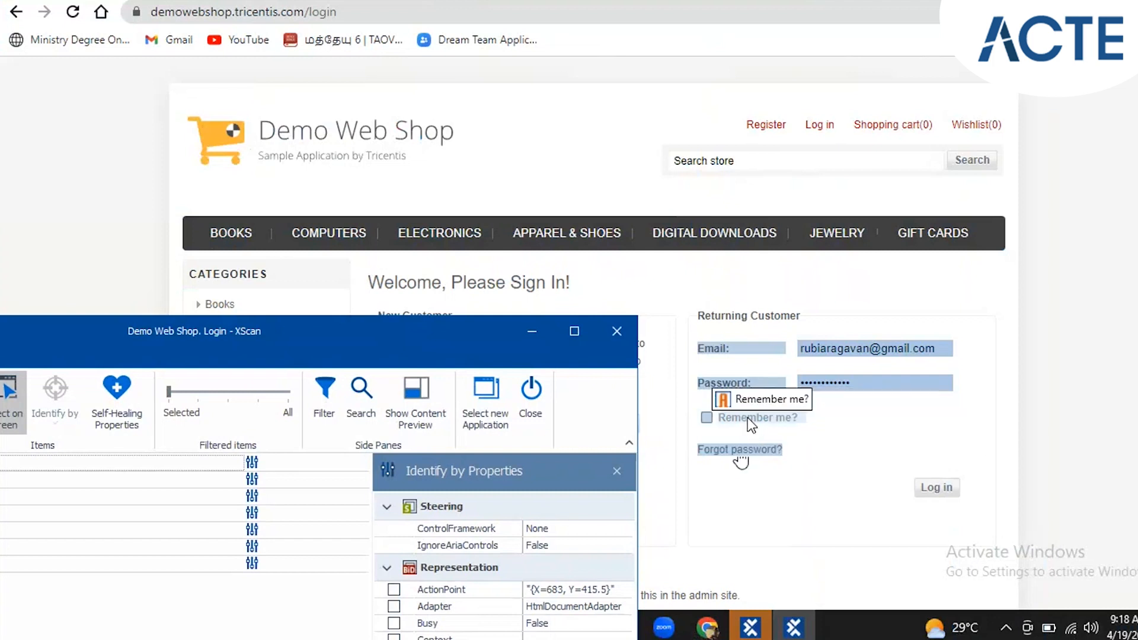
pyautogui.click(946, 490)
pyautogui.click(944, 488)
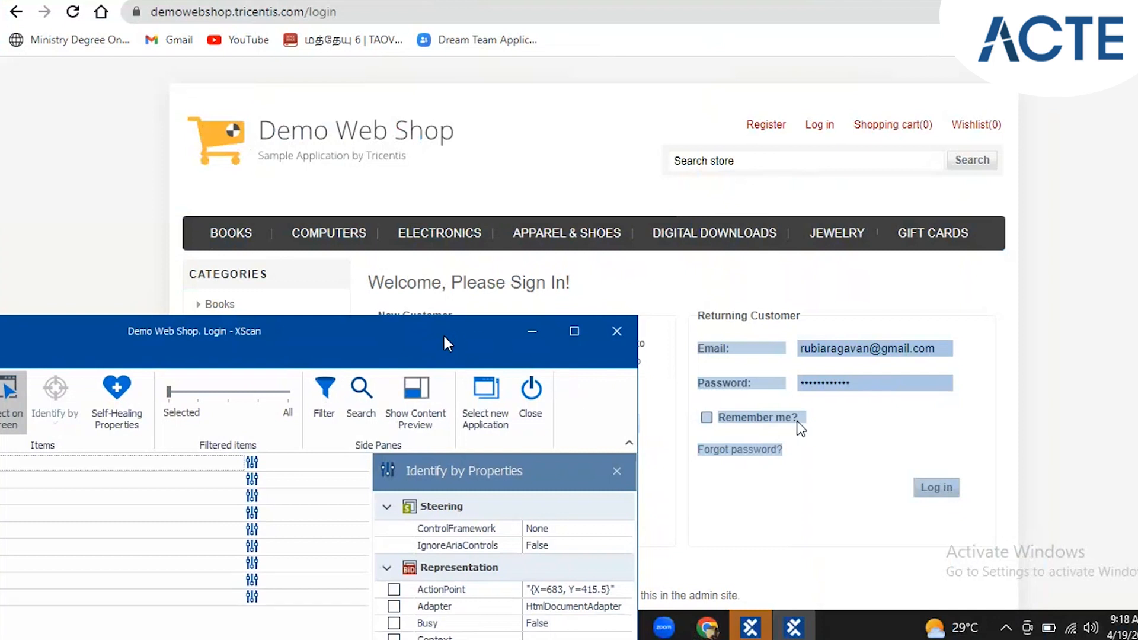
# Step: Review the selected login controls in the scan window and compare them with the login page
pyautogui.moveTo(368, 343); pyautogui.dragTo(846, 5)
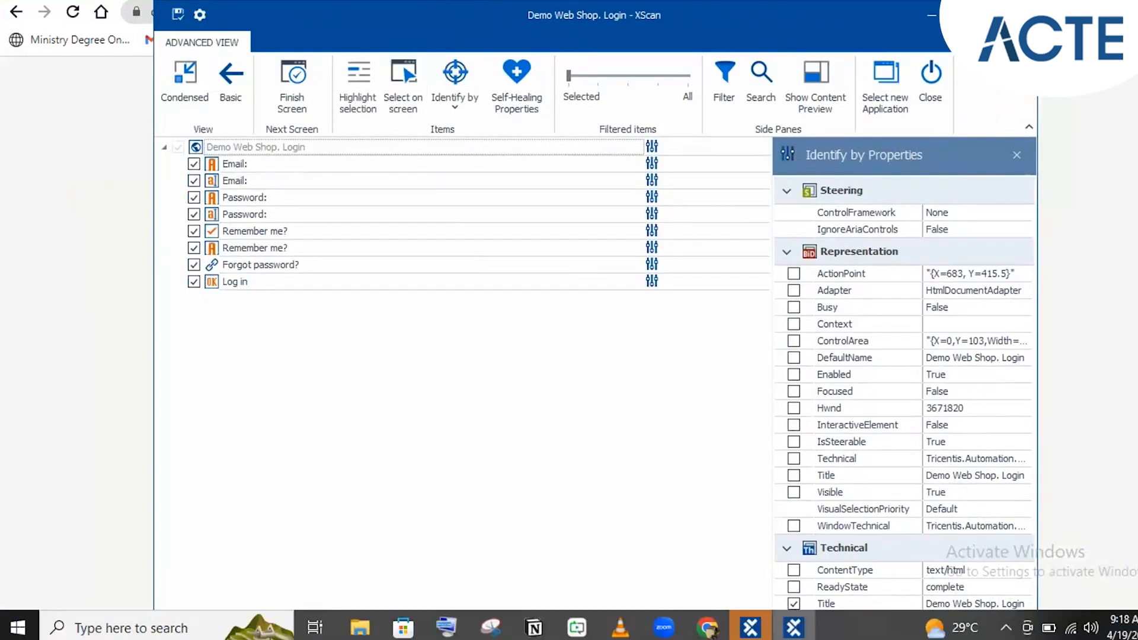
pyautogui.click(931, 15)
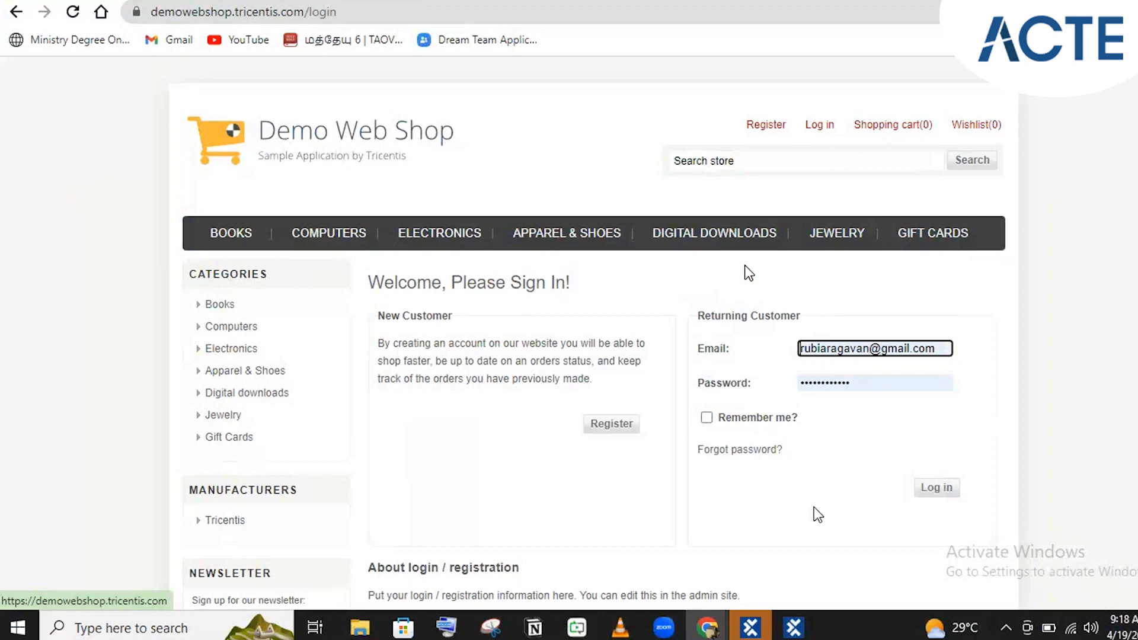
pyautogui.click(781, 623)
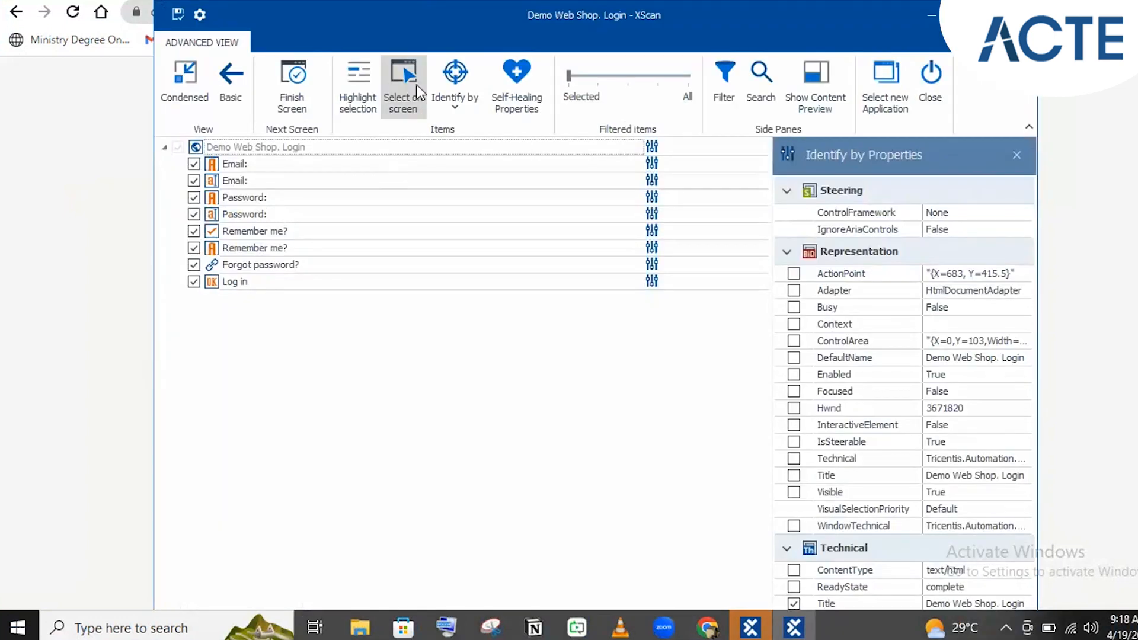
# Step: Pick the Demo Web Shop logo link directly on the web page and inspect its entry in the scan list
pyautogui.moveTo(443, 52); pyautogui.dragTo(707, 93)
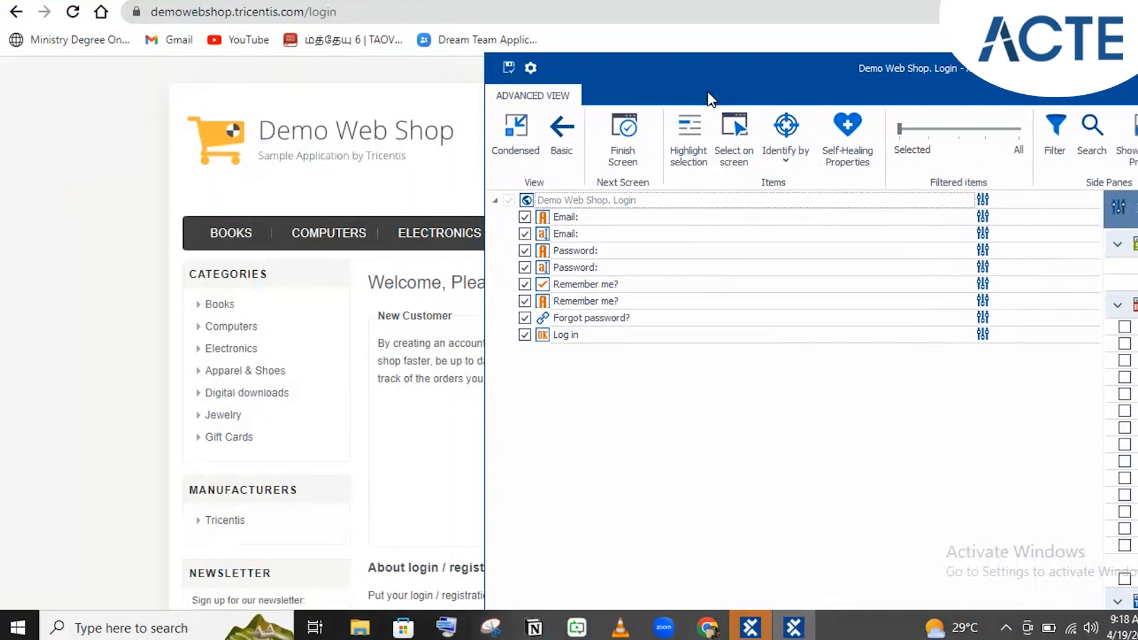
pyautogui.click(737, 160)
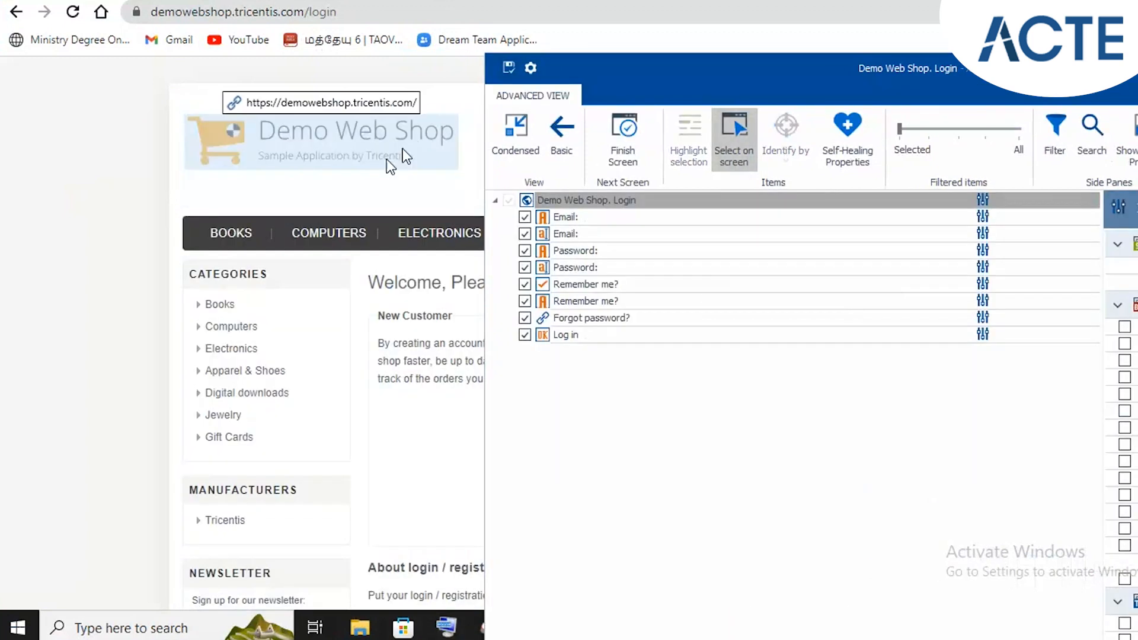
pyautogui.click(385, 160)
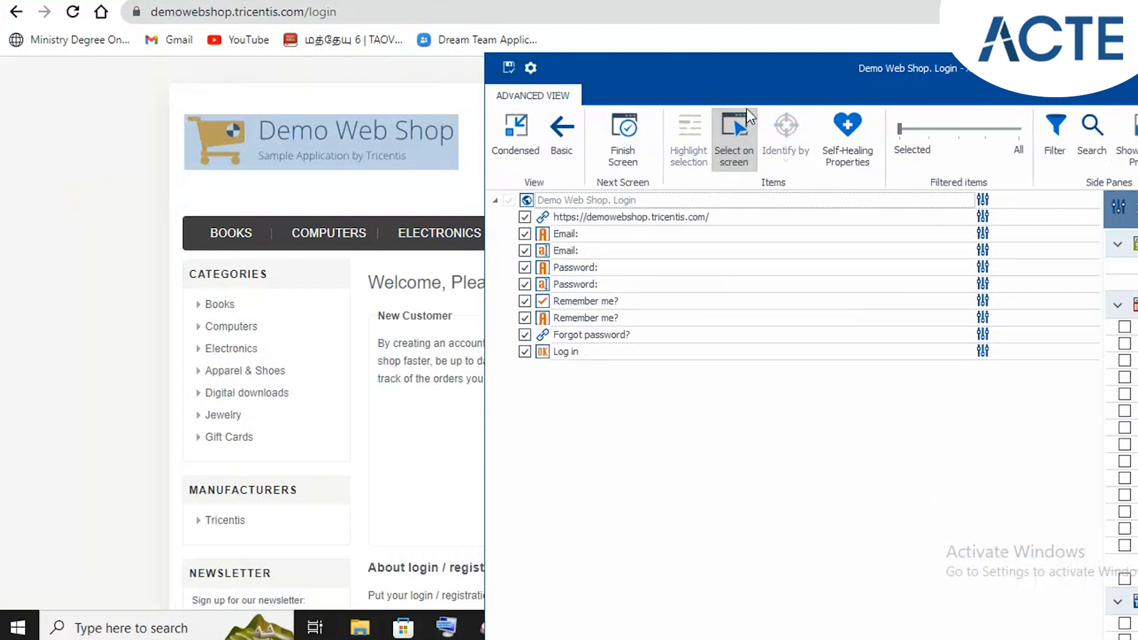
pyautogui.moveTo(823, 74); pyautogui.dragTo(470, 60)
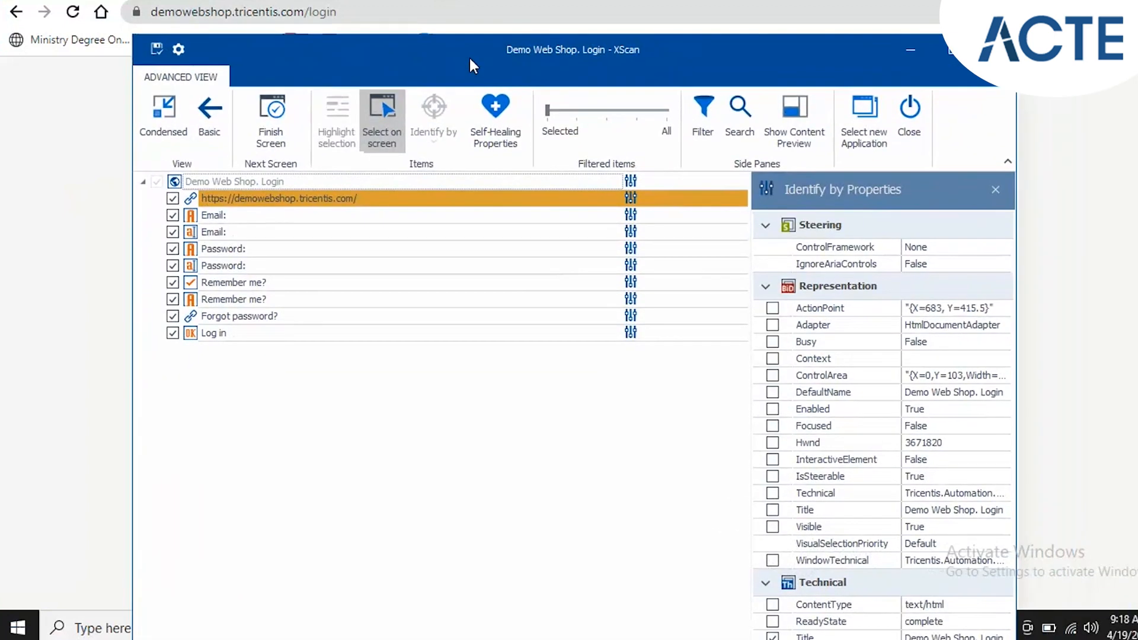
pyautogui.click(307, 201)
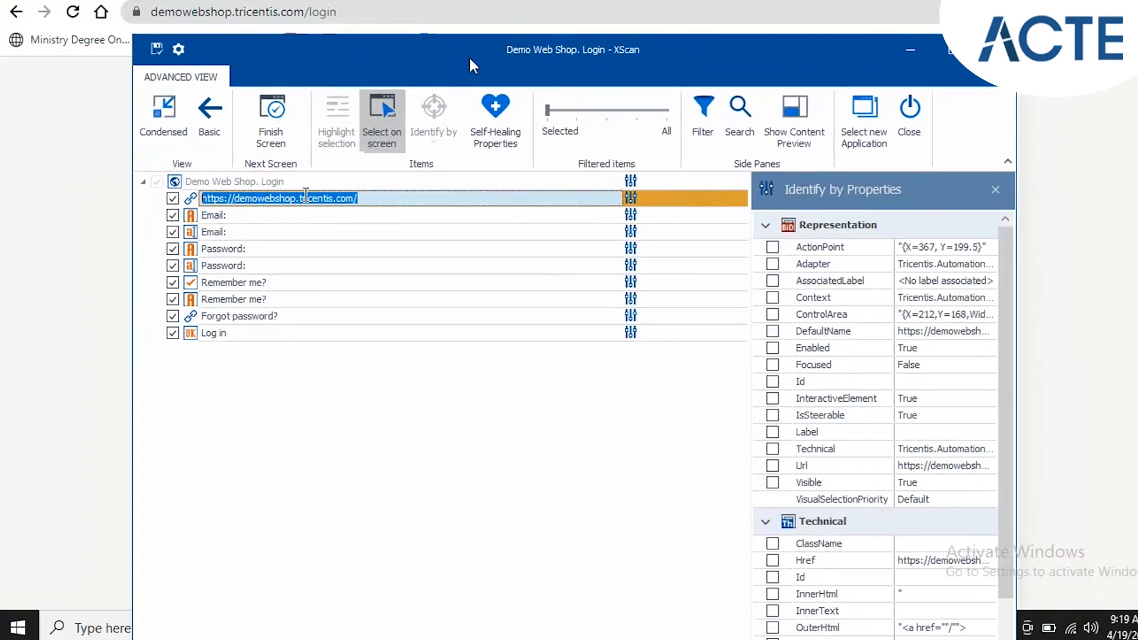
# Step: Broaden the filtered items list, end on-screen selection, and highlight the Tricentis Demo Web Shop image on the page
pyautogui.click(643, 109)
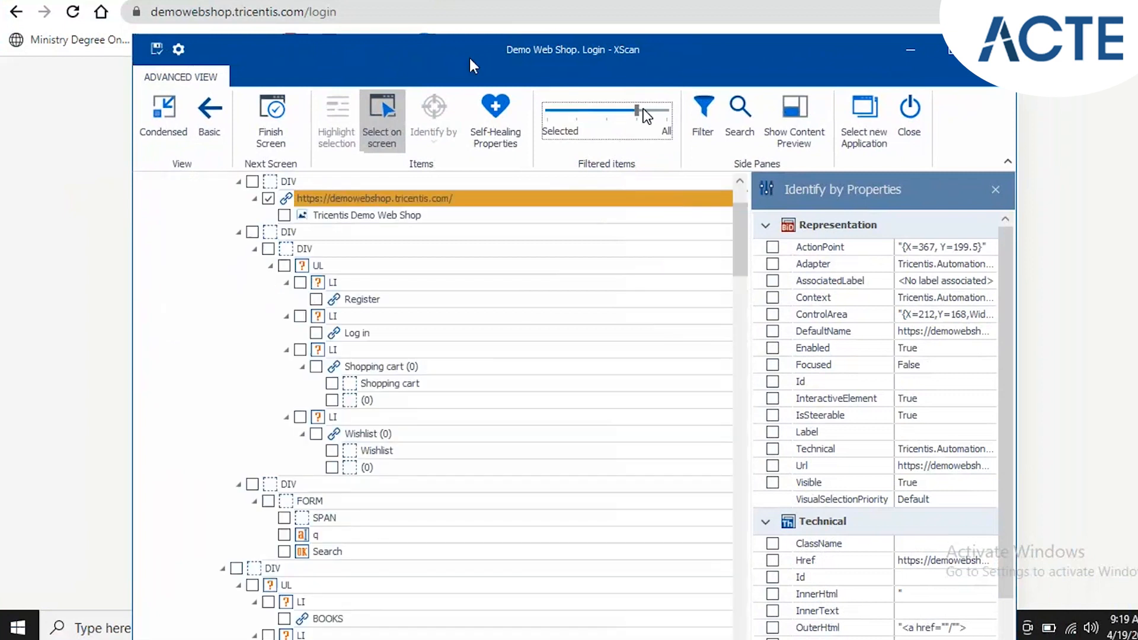
pyautogui.click(336, 215)
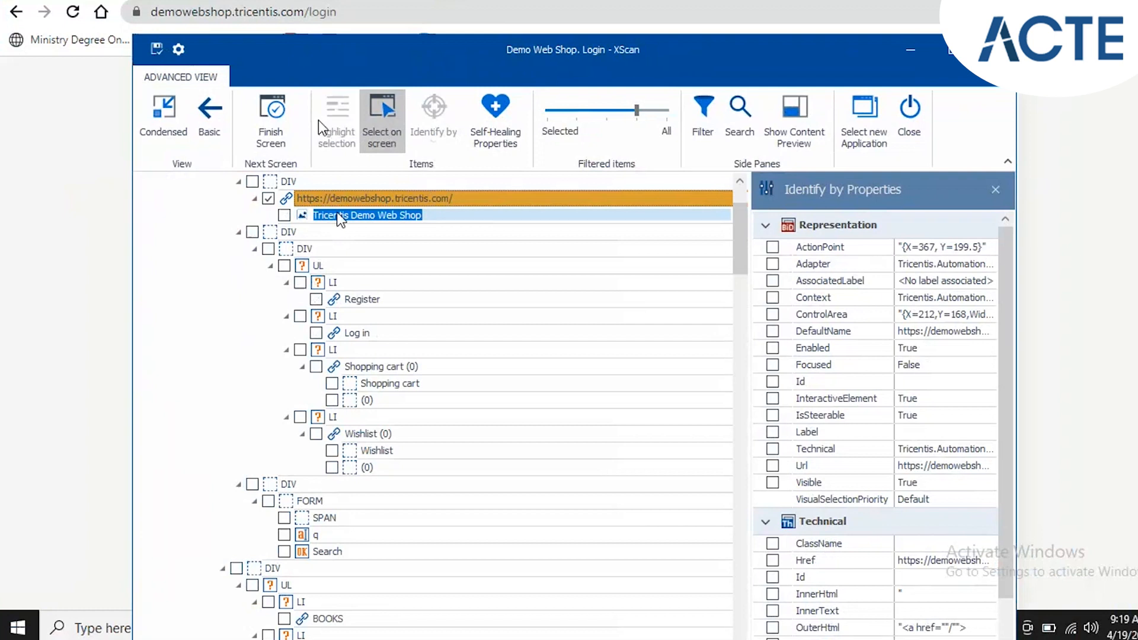
pyautogui.moveTo(376, 44); pyautogui.dragTo(647, 87)
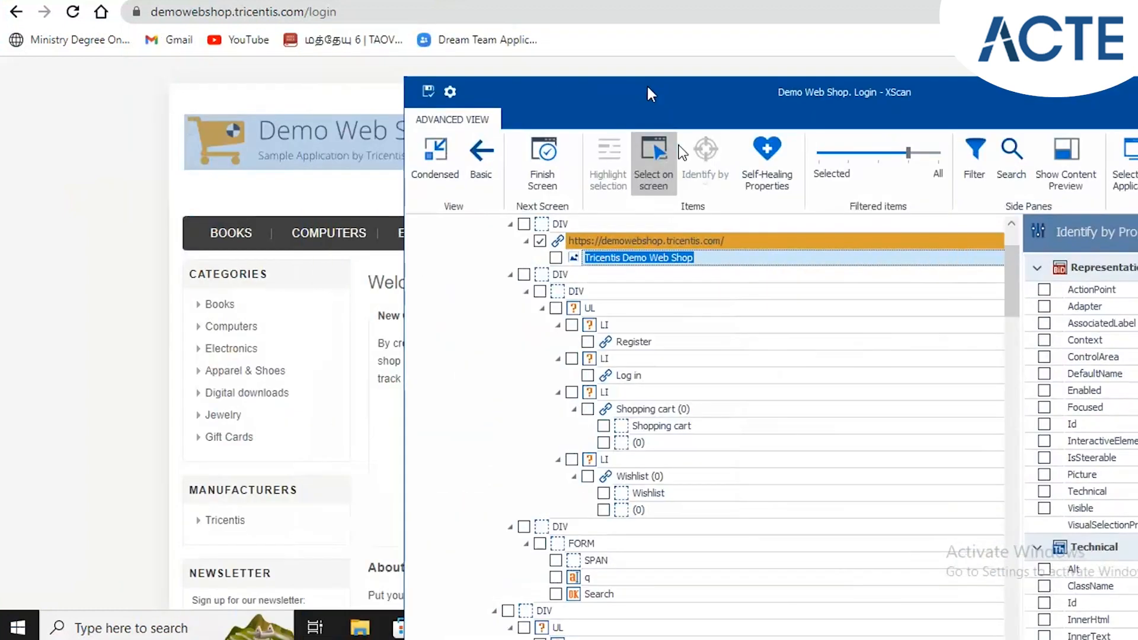
pyautogui.click(649, 177)
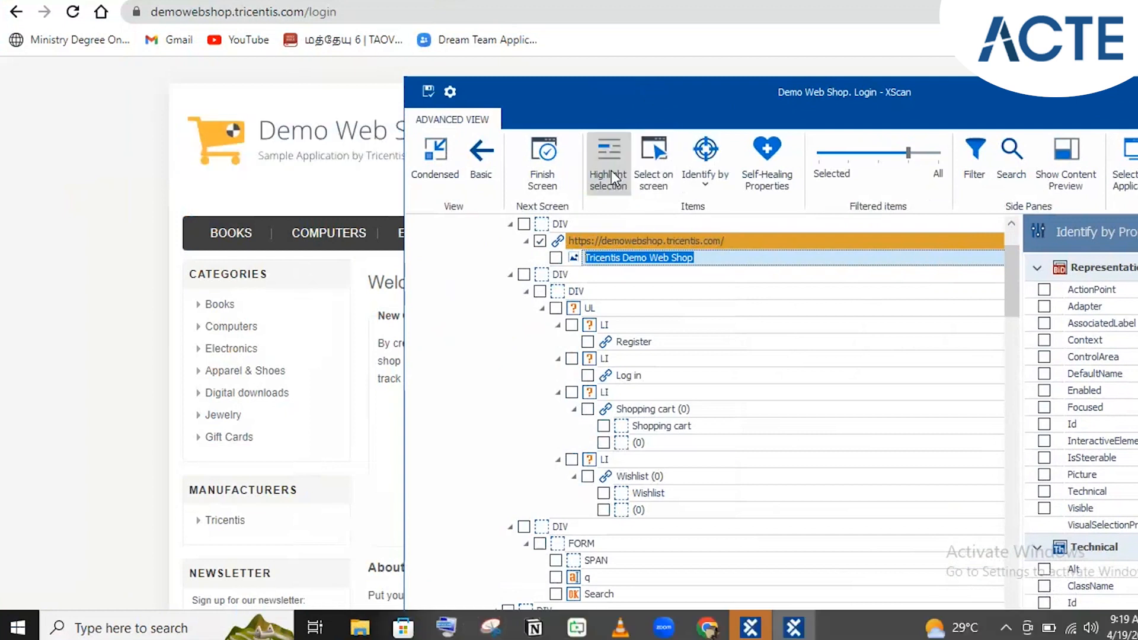
pyautogui.click(603, 163)
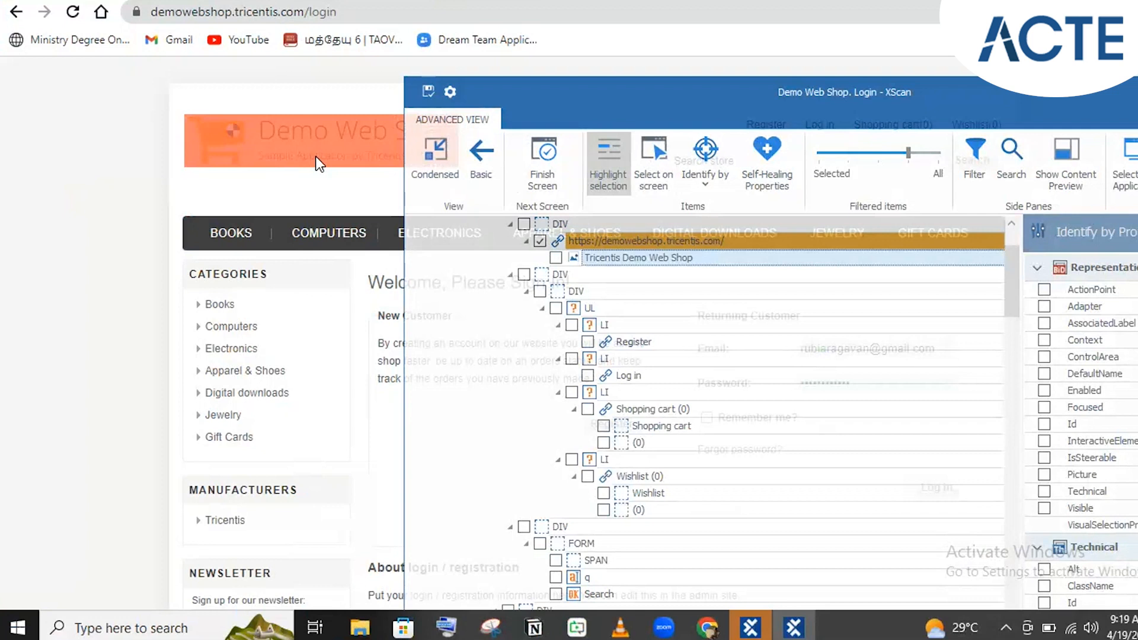
pyautogui.moveTo(637, 98); pyautogui.dragTo(723, 80)
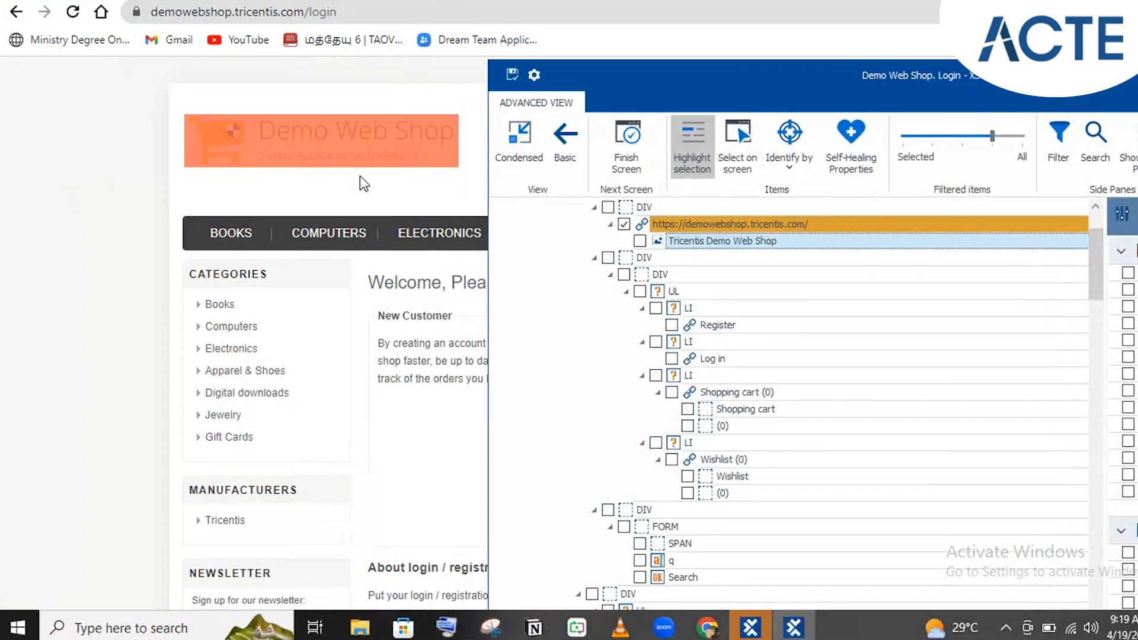
# Step: Set the filtered items to All, turn off the selection highlight, and compare the list with the web page
pyautogui.moveTo(629, 90); pyautogui.dragTo(284, 2)
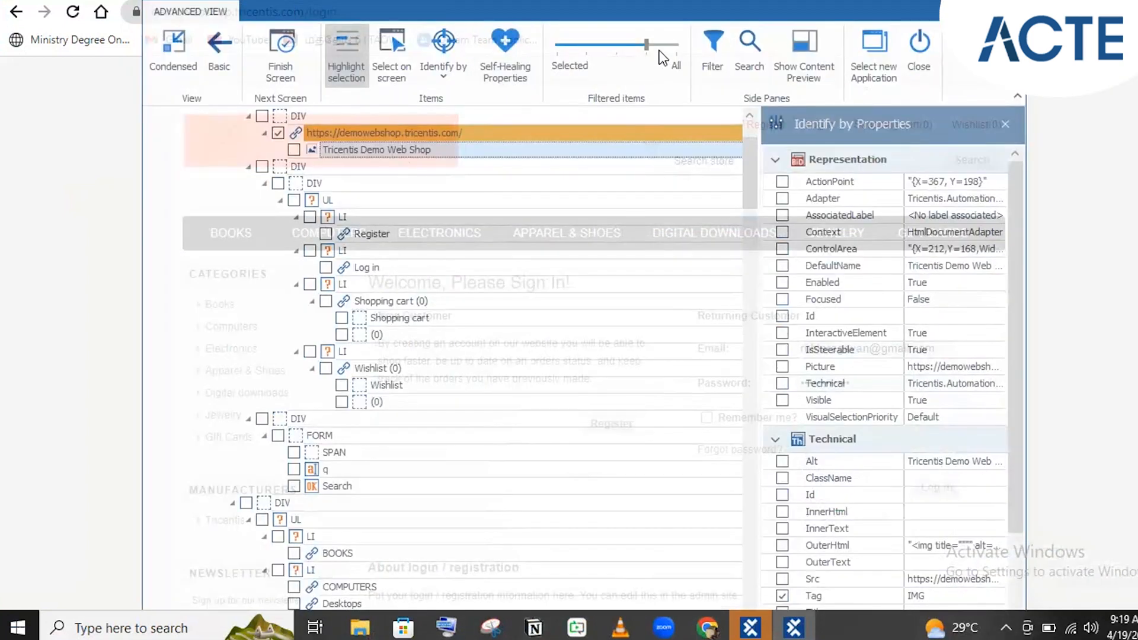
pyautogui.click(678, 46)
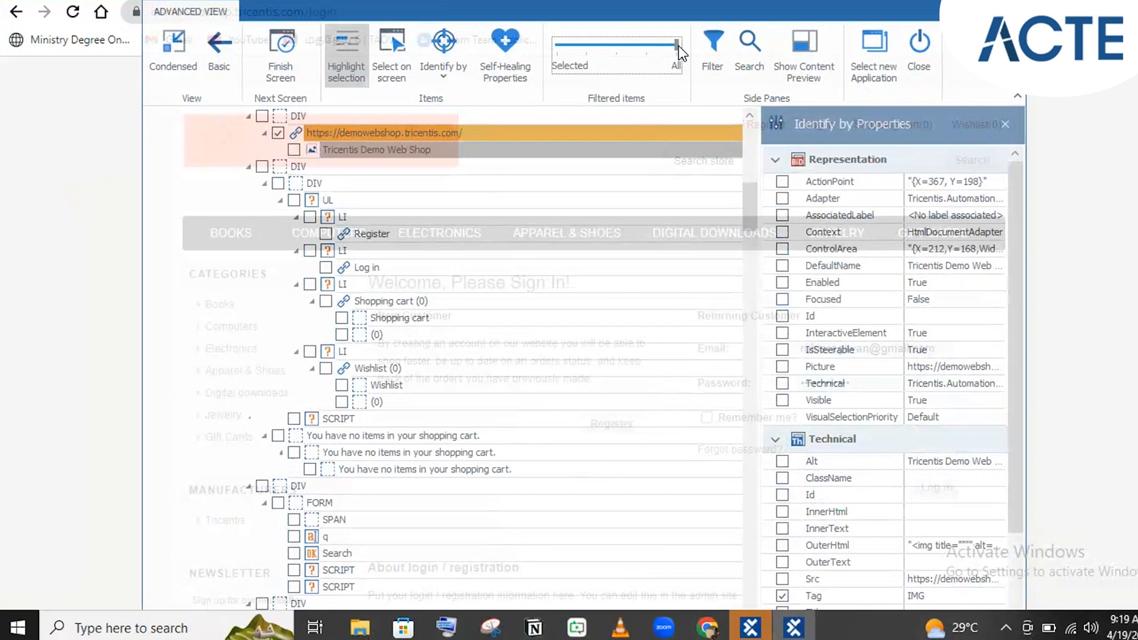
pyautogui.click(340, 54)
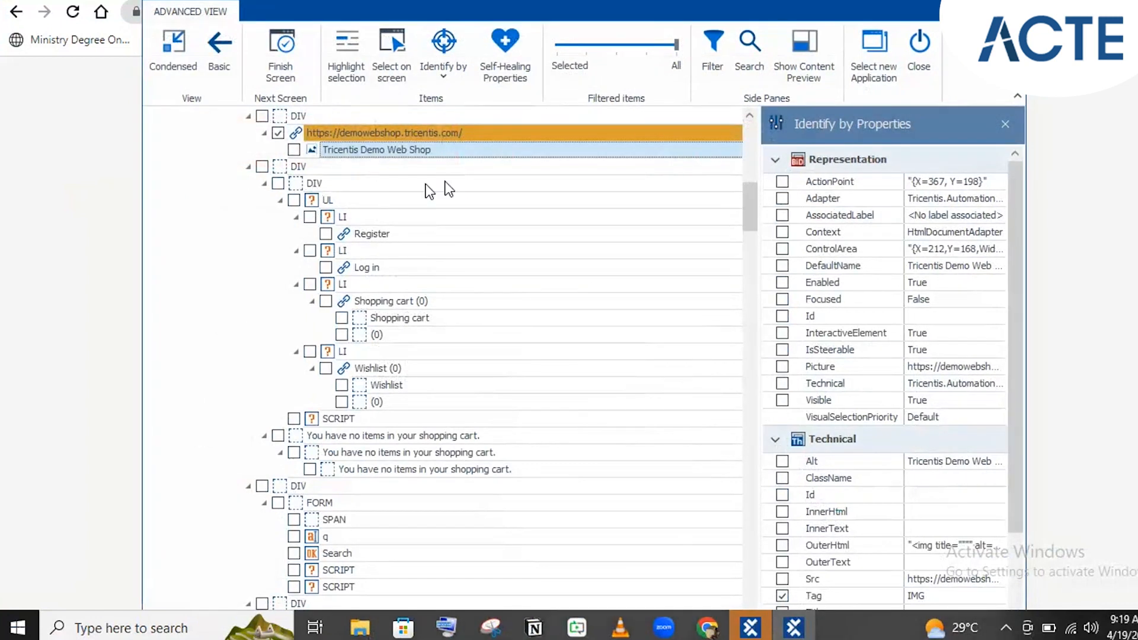
pyautogui.moveTo(355, 2); pyautogui.dragTo(652, 83)
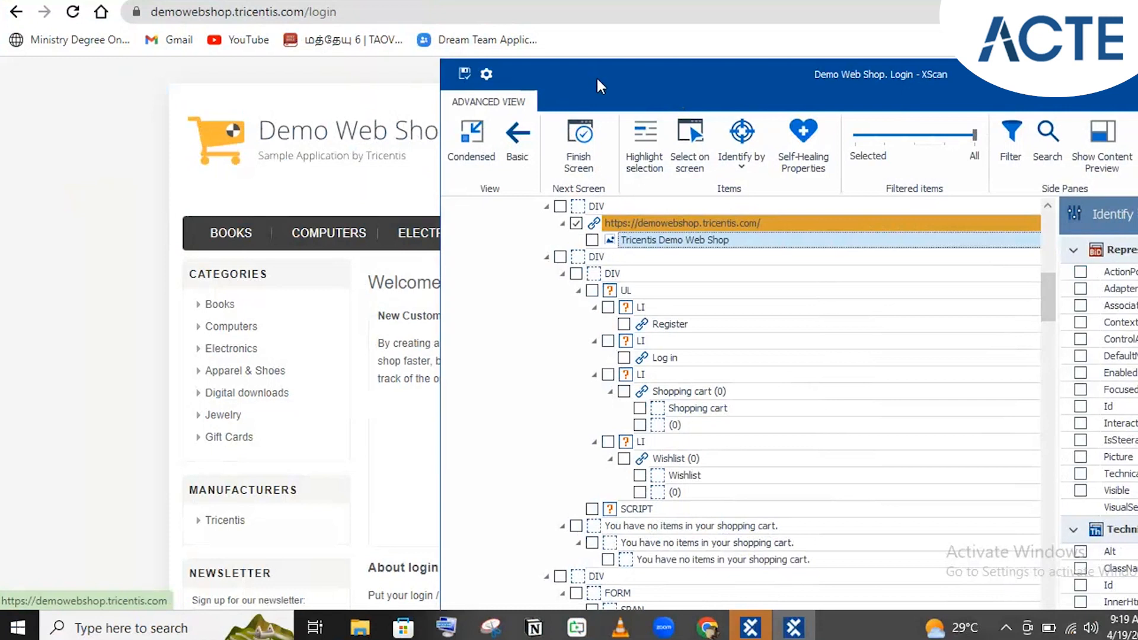
pyautogui.moveTo(610, 78); pyautogui.dragTo(355, 7)
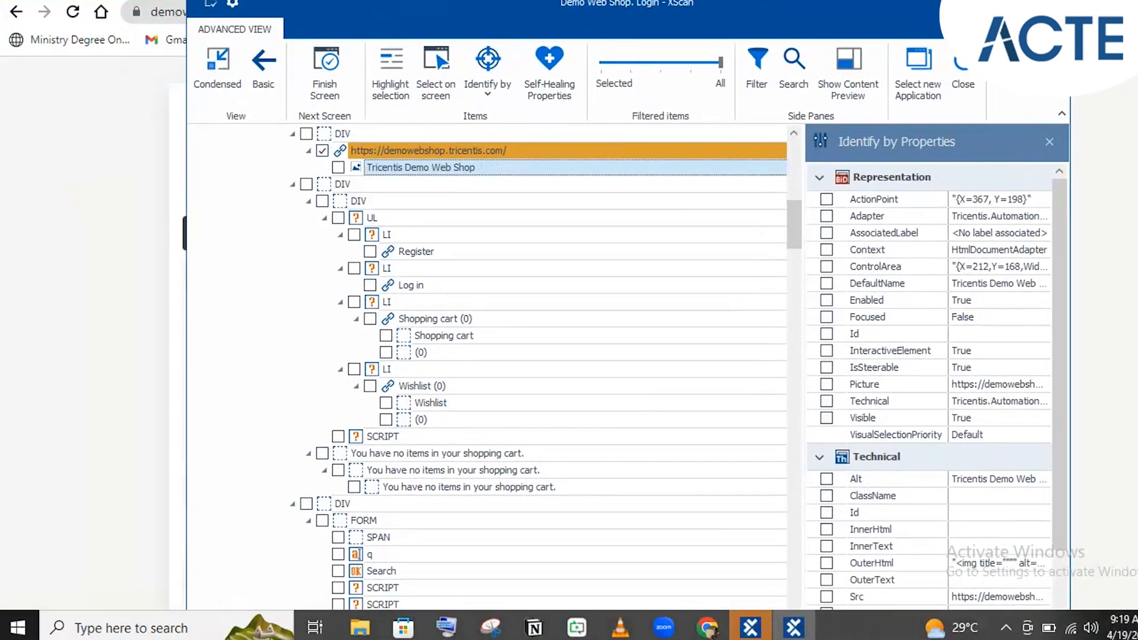
pyautogui.click(396, 158)
pyautogui.click(415, 173)
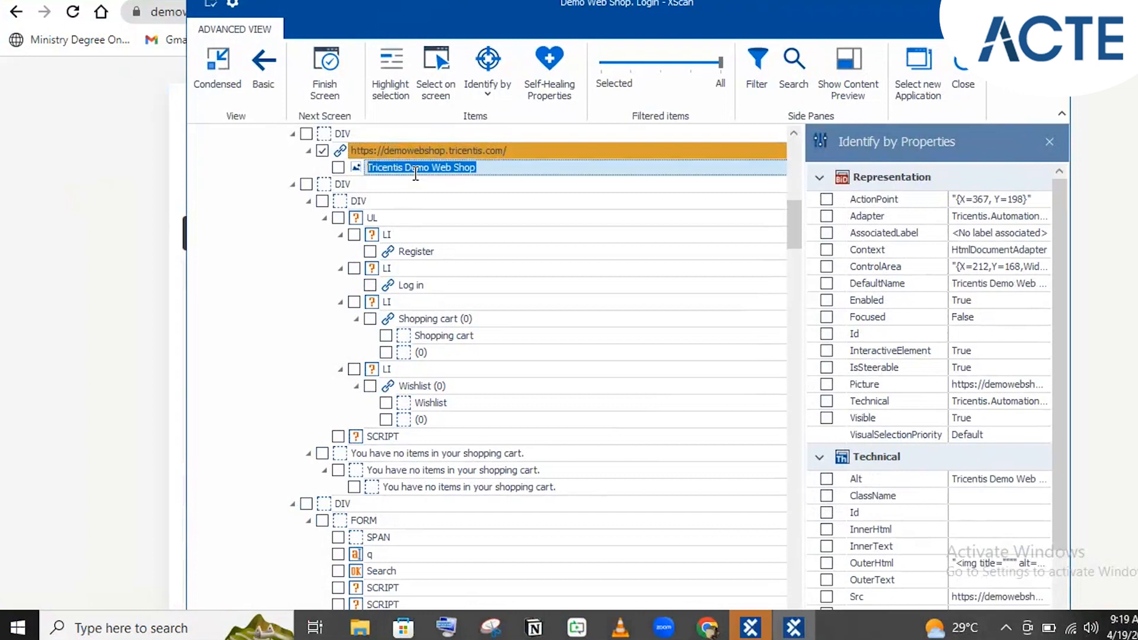
pyautogui.click(322, 152)
pyautogui.click(617, 63)
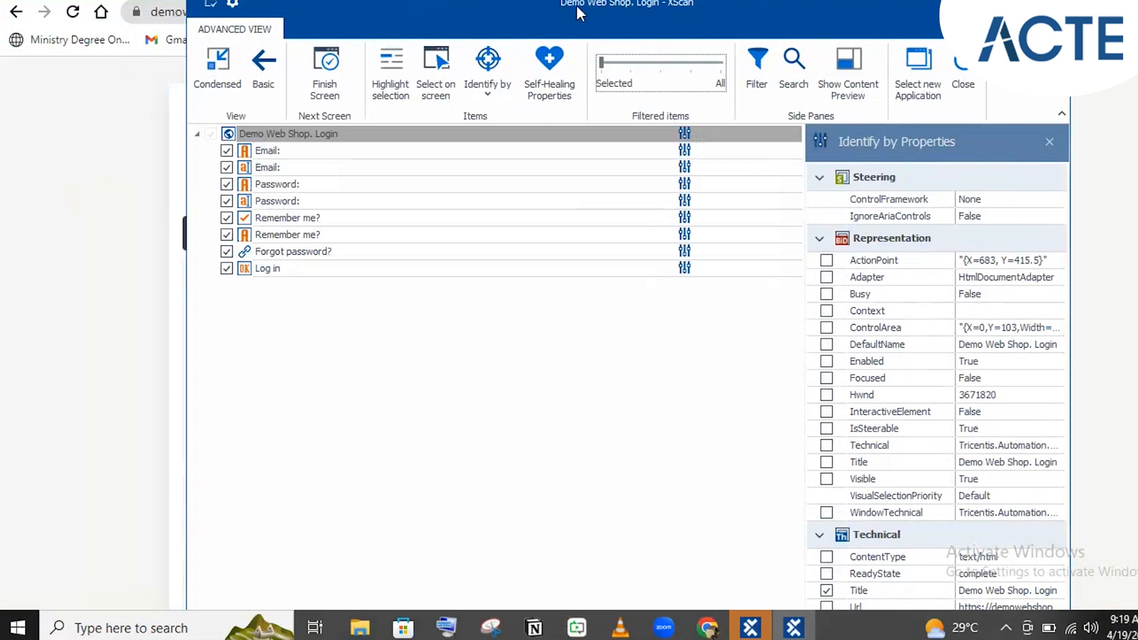
# Step: Select the Demo Web Shop. Login root entry and maximize the scan window
pyautogui.click(355, 135)
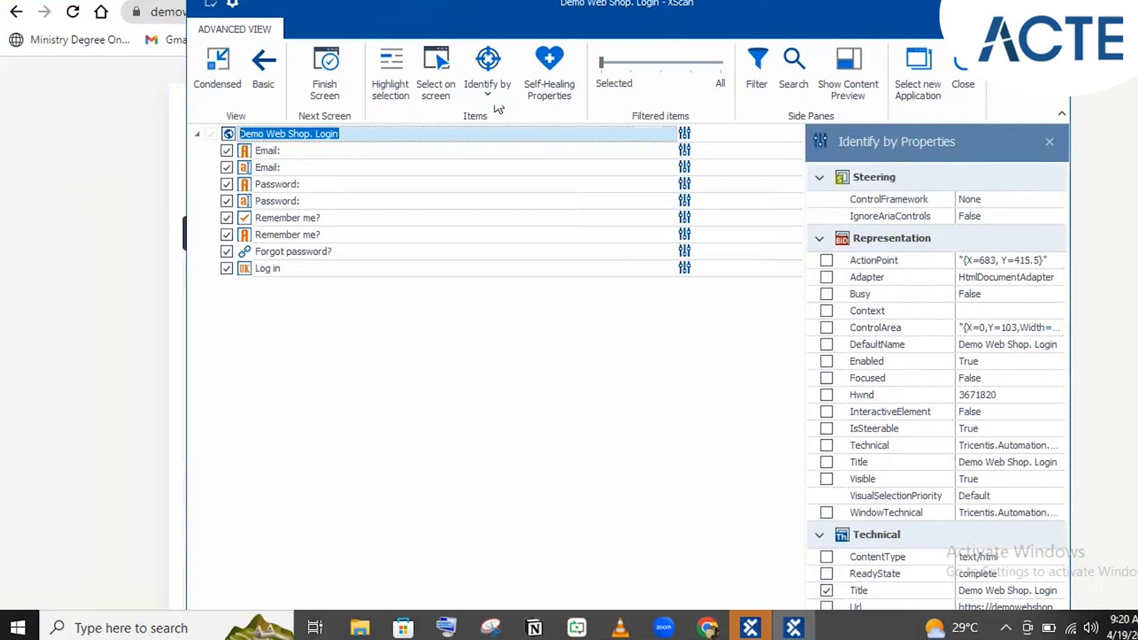
pyautogui.doubleClick(883, 18)
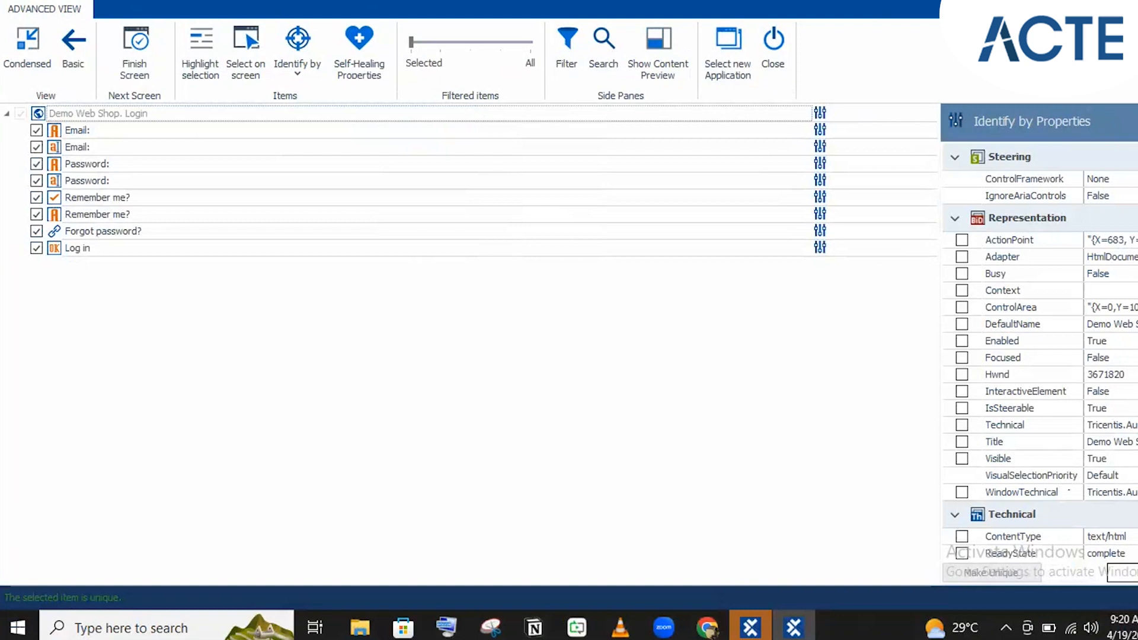
# Step: Examine the identification properties of the Demo Web Shop. Login root, the Email: label and the Email: text box
pyautogui.scroll(-1, 1040, 349)
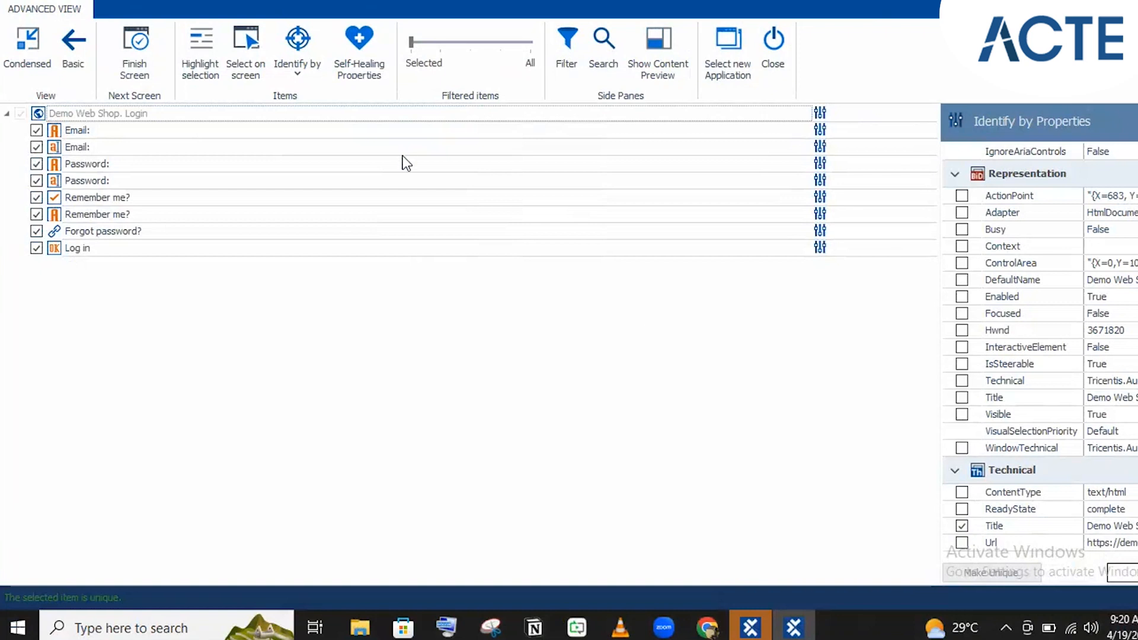
pyautogui.click(264, 130)
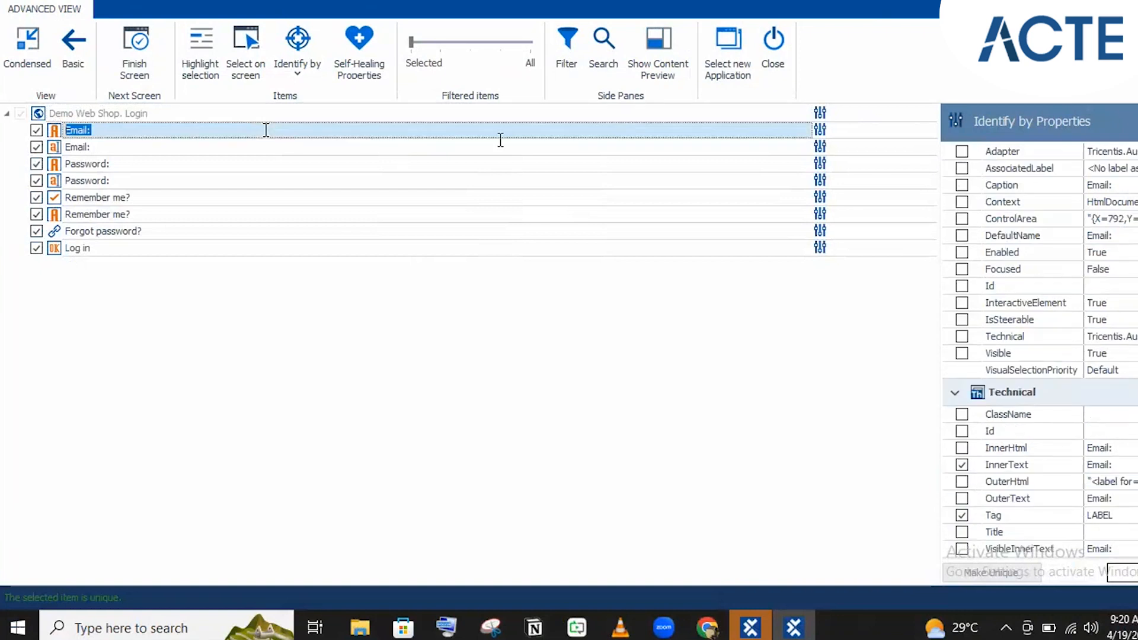
pyautogui.scroll(-1, 1094, 537)
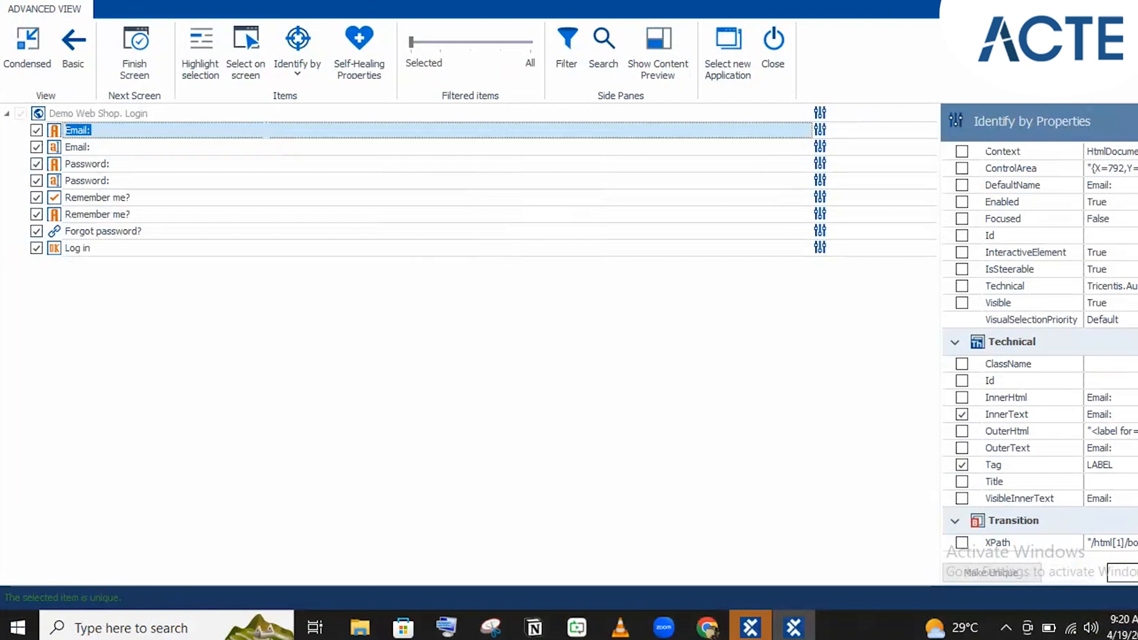
pyautogui.click(1117, 2)
pyautogui.moveTo(595, 16); pyautogui.dragTo(582, 0)
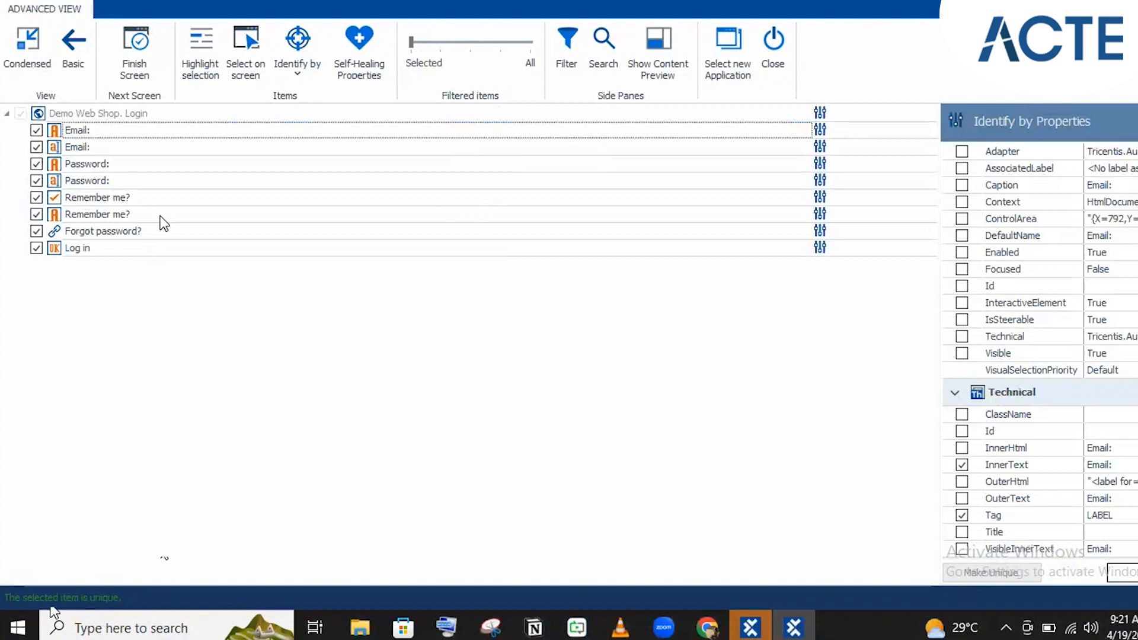
pyautogui.click(128, 152)
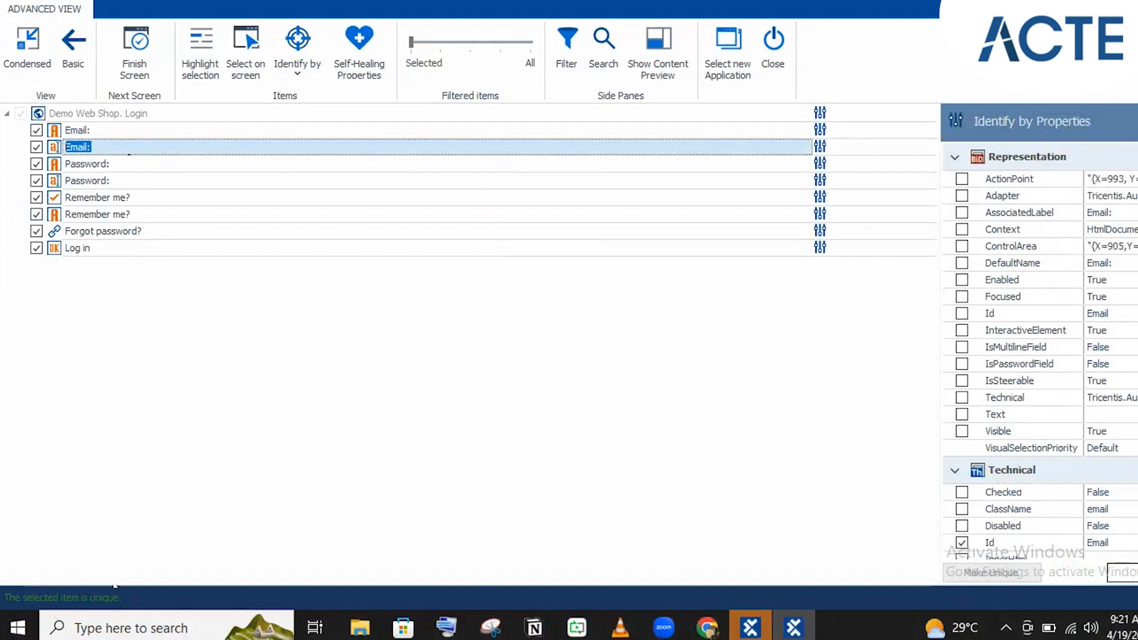
pyautogui.scroll(-4, 1037, 332)
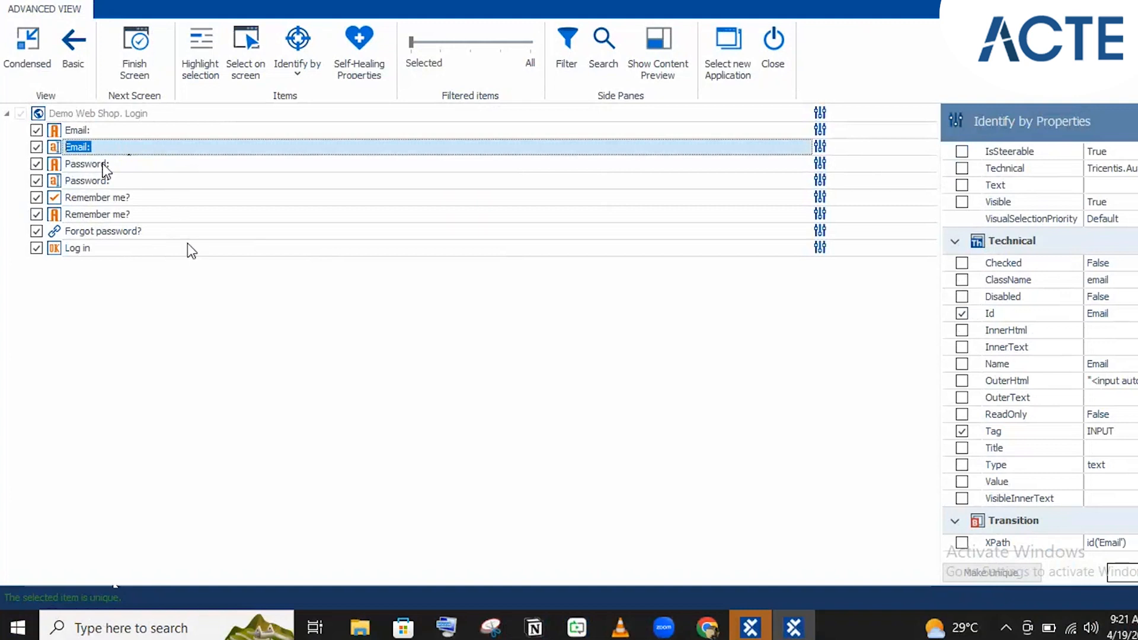
# Step: Remove InnerText from the Remember me? label's identifying properties and view the other identification methods available
pyautogui.click(120, 216)
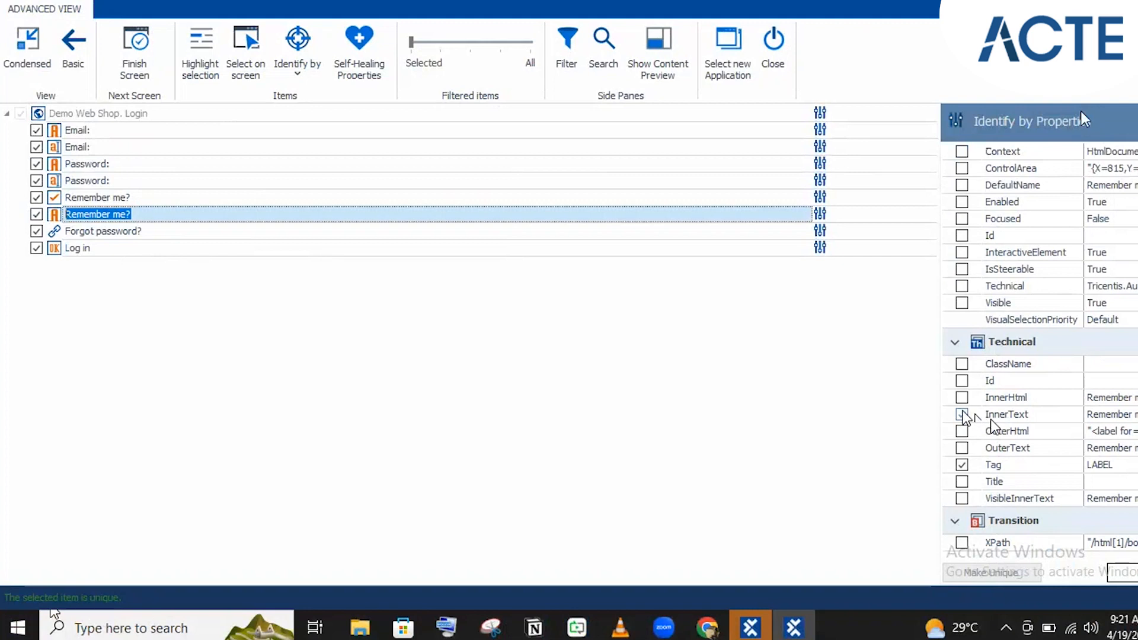
pyautogui.click(962, 415)
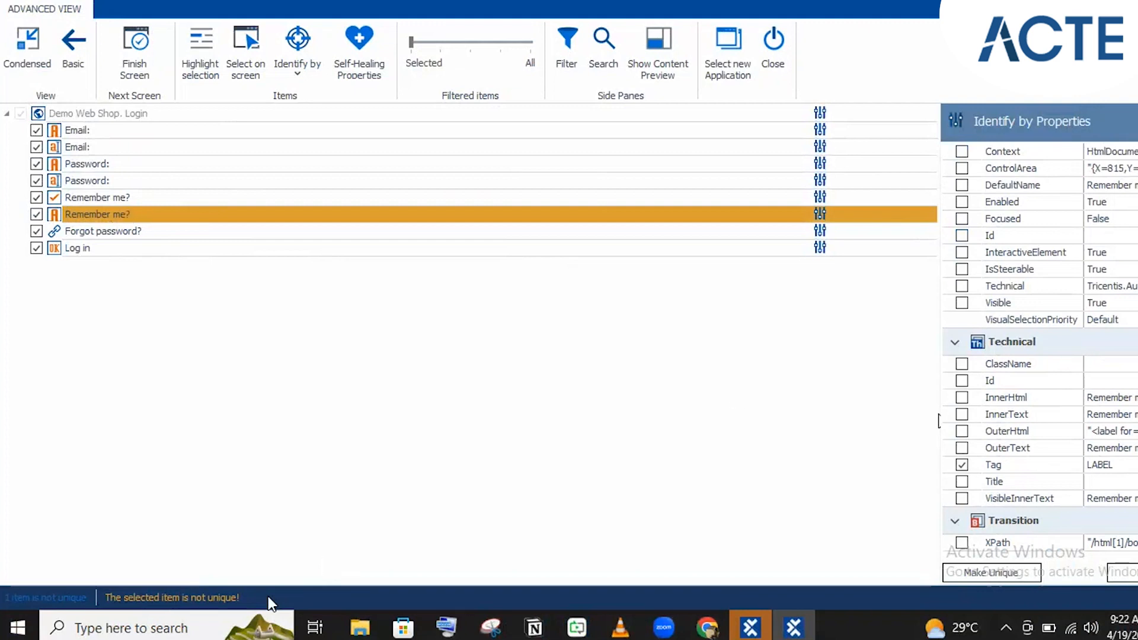
pyautogui.click(286, 83)
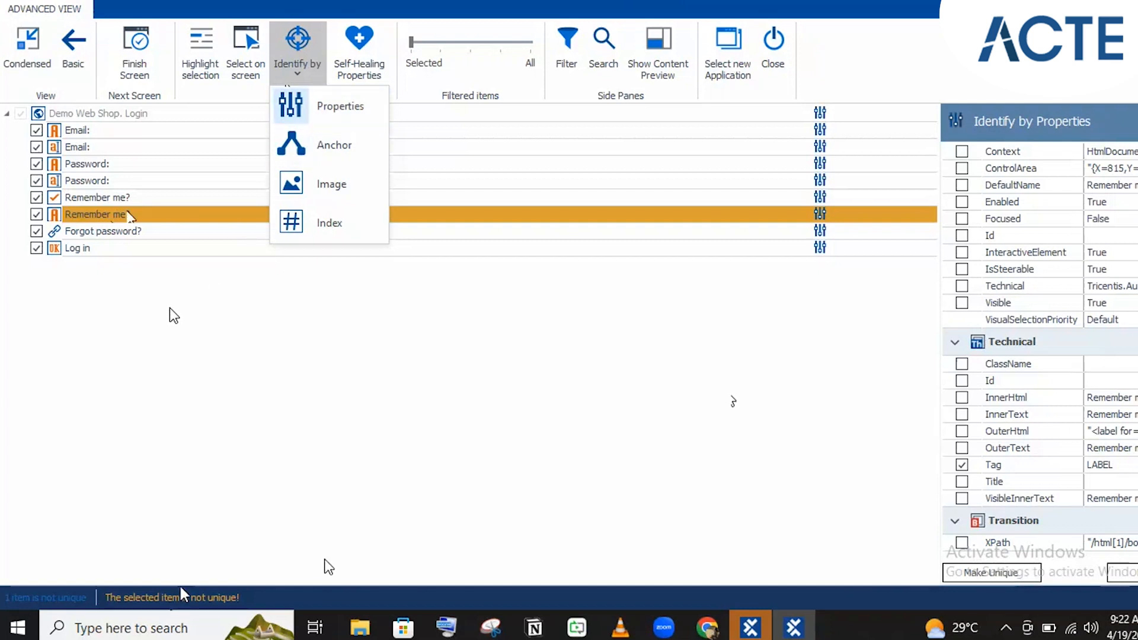
pyautogui.click(129, 217)
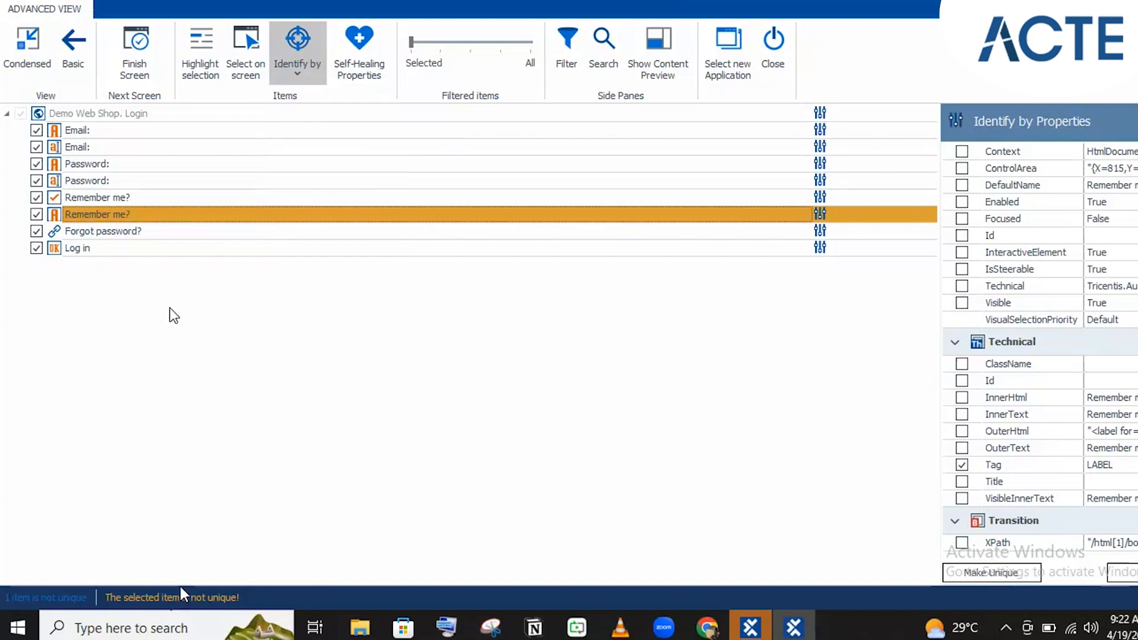
pyautogui.click(306, 77)
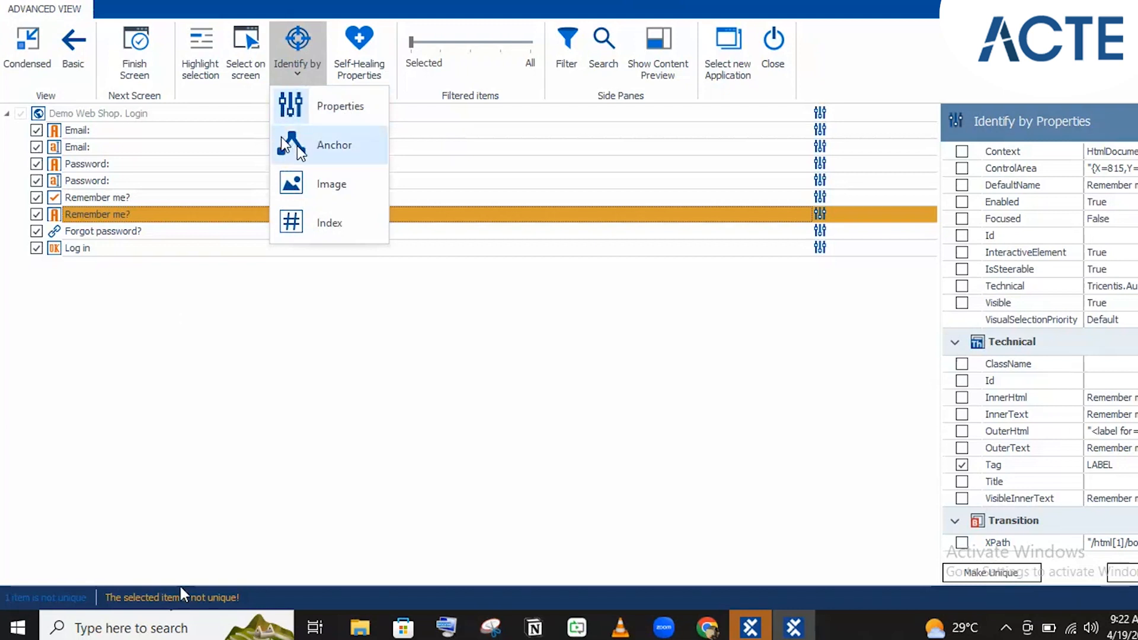
pyautogui.click(168, 339)
pyautogui.click(138, 215)
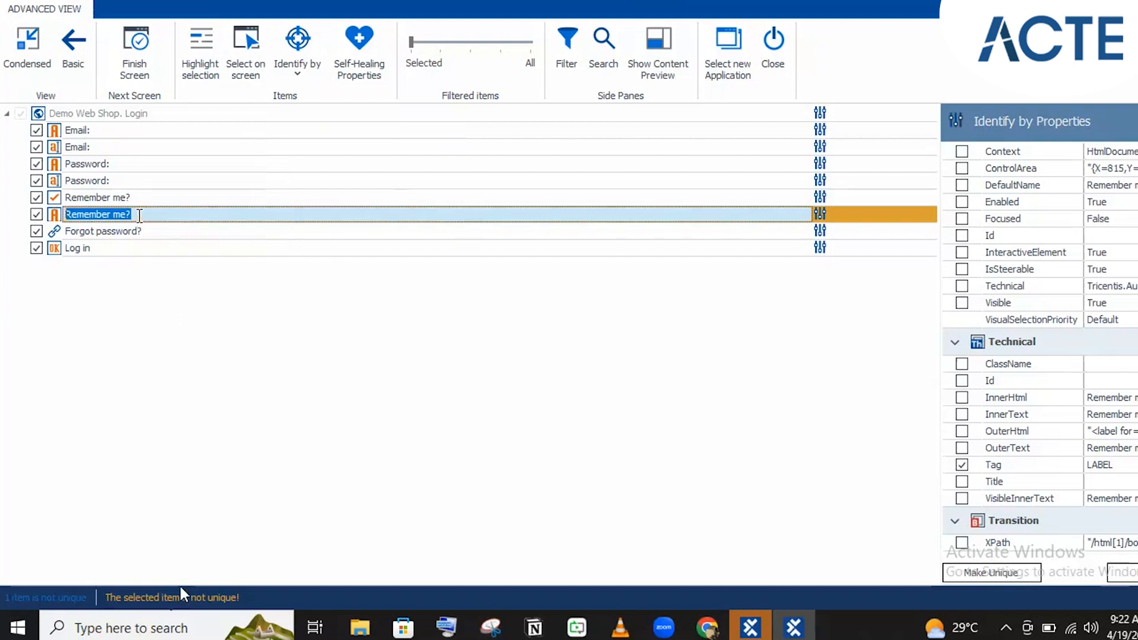
# Step: Reselect the Remember me? label, review its property values and identify it by DefaultName as well
pyautogui.click(82, 142)
pyautogui.click(125, 213)
pyautogui.scroll(2, 1039, 350)
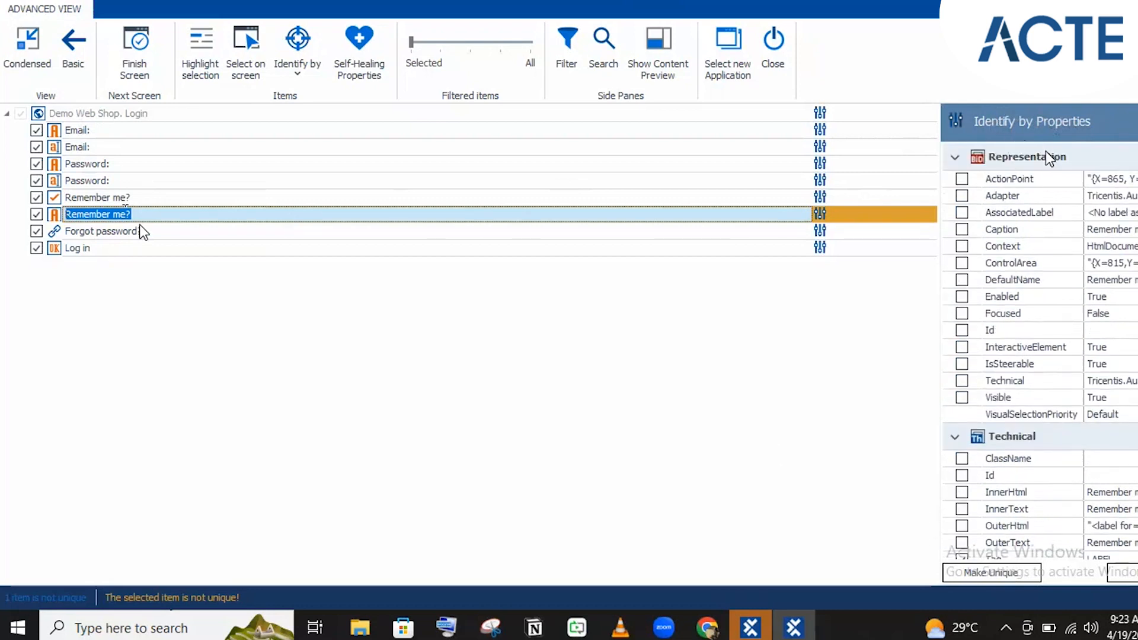
pyautogui.scroll(-2, 1040, 350)
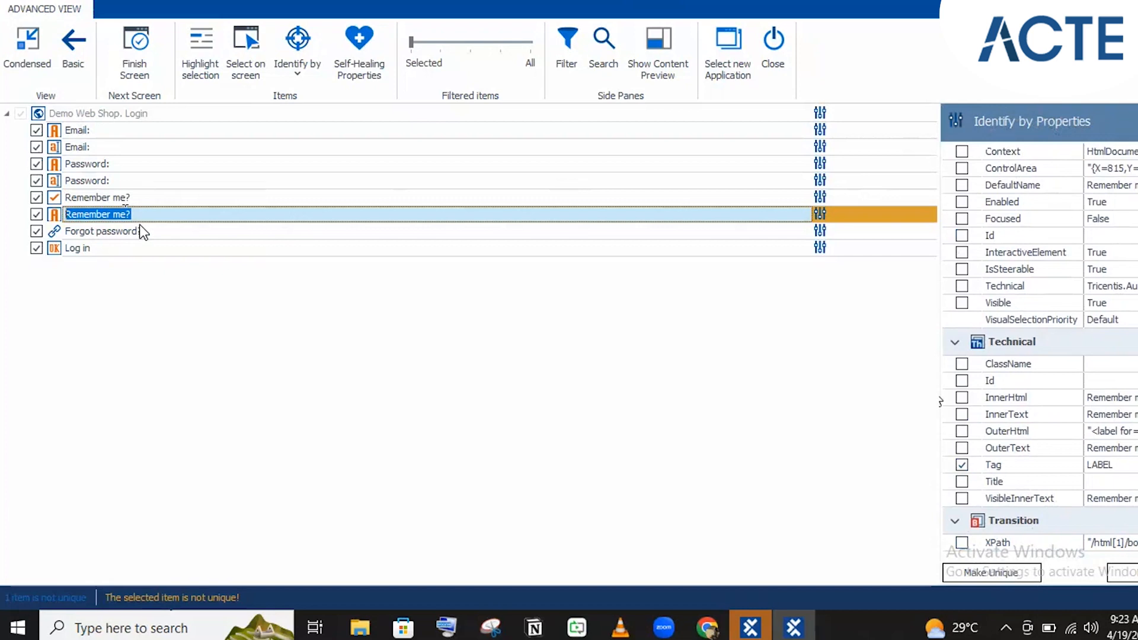
pyautogui.scroll(3, 1037, 266)
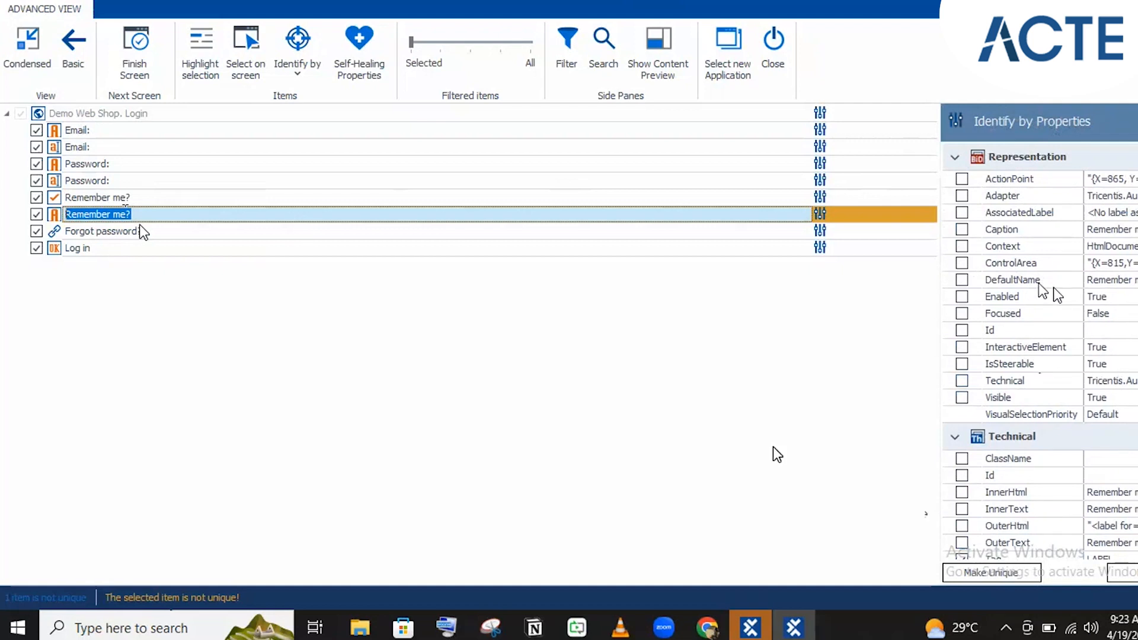
pyautogui.click(1132, 279)
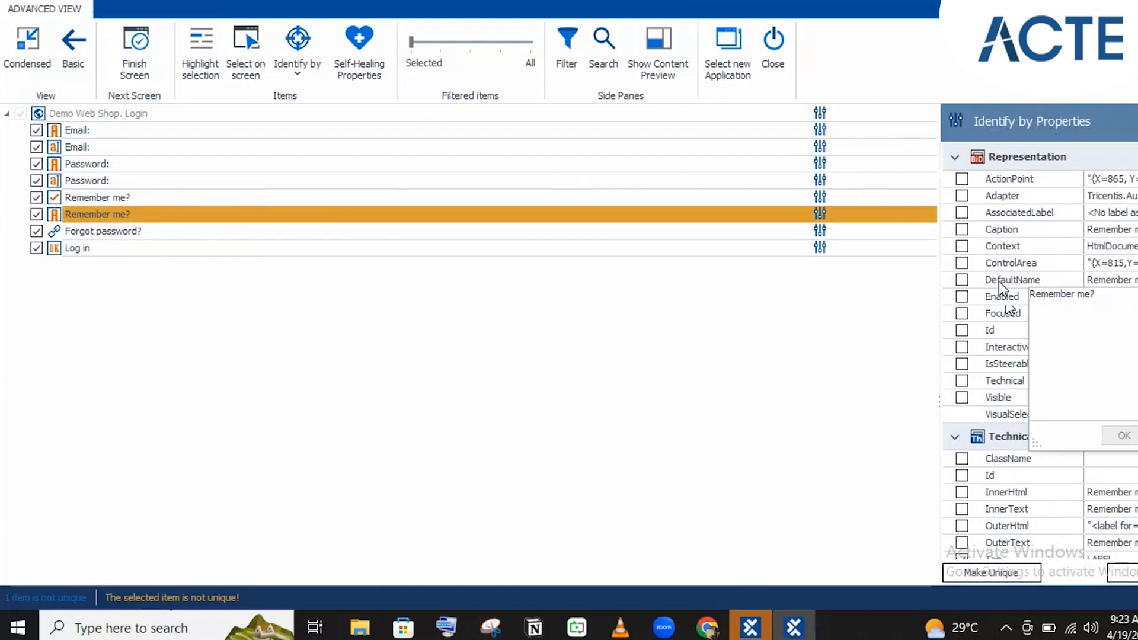
pyautogui.click(268, 290)
pyautogui.click(962, 280)
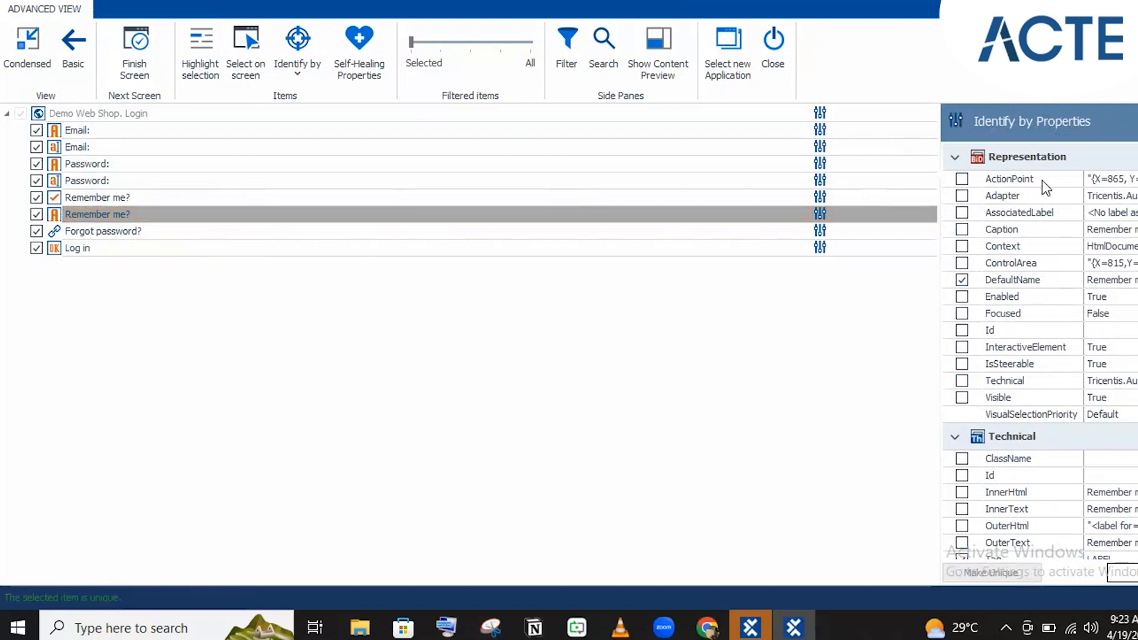
pyautogui.click(961, 279)
pyautogui.click(962, 280)
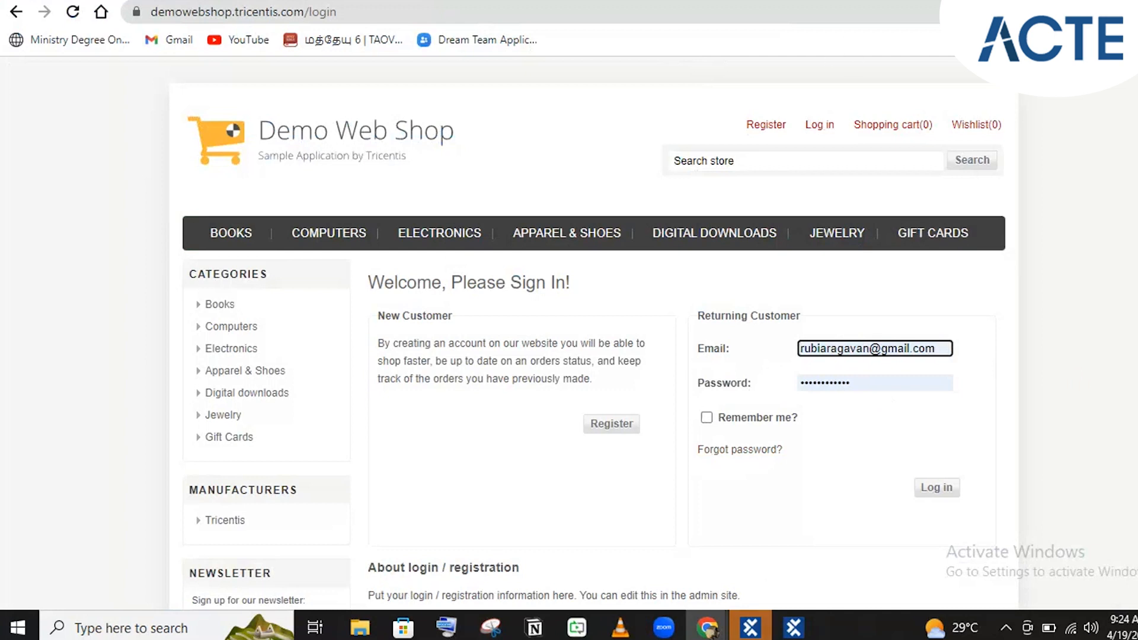
# Step: Switch back to XScan and view the Remember me? label's full property values, moving the window before maximizing it again
pyautogui.click(795, 629)
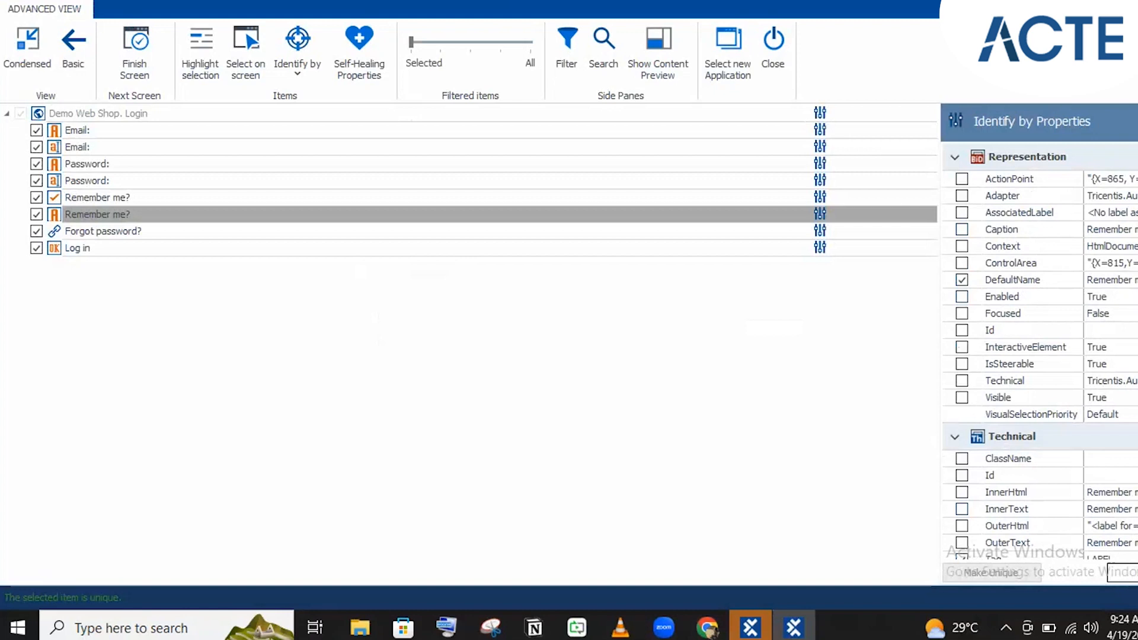
pyautogui.scroll(-1, 1039, 349)
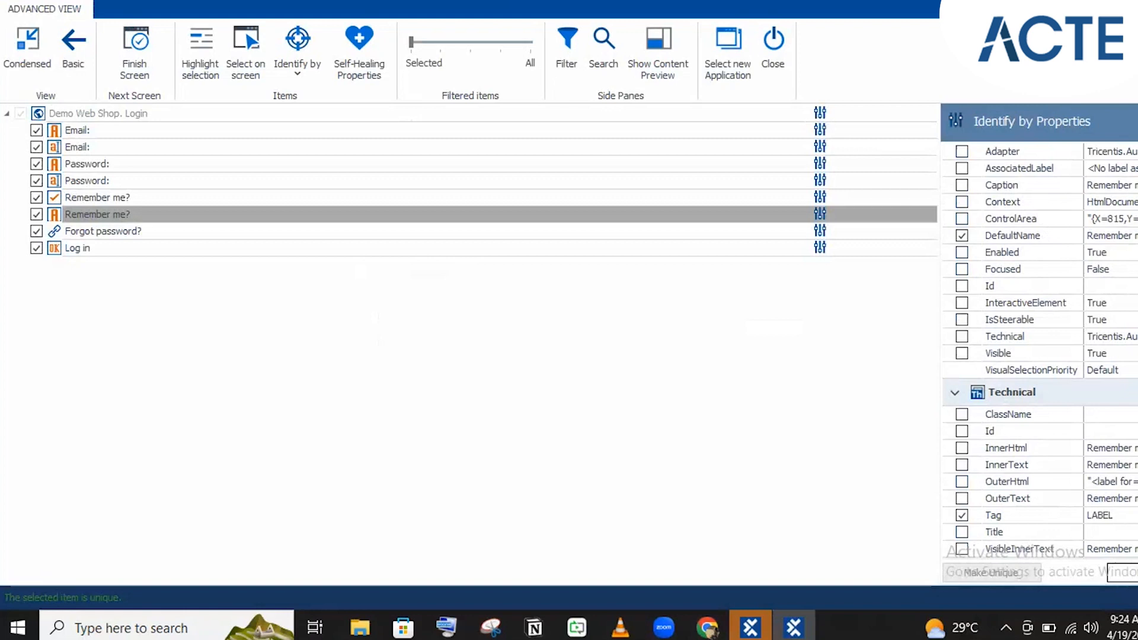
pyautogui.scroll(-1, 1040, 353)
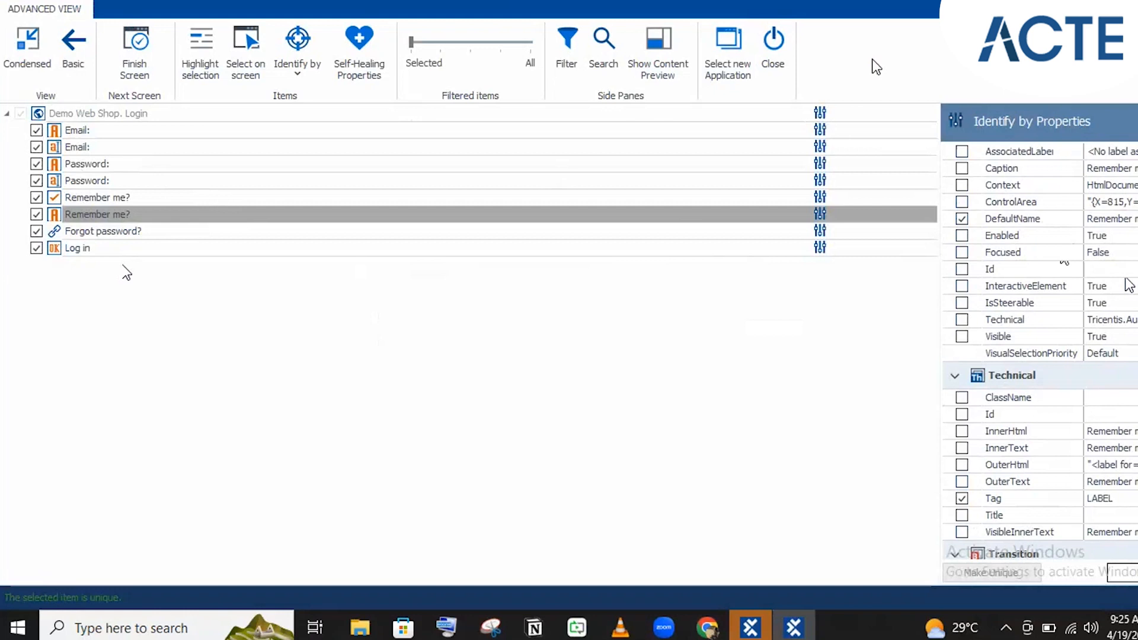
pyautogui.moveTo(1003, 12); pyautogui.dragTo(1004, 225)
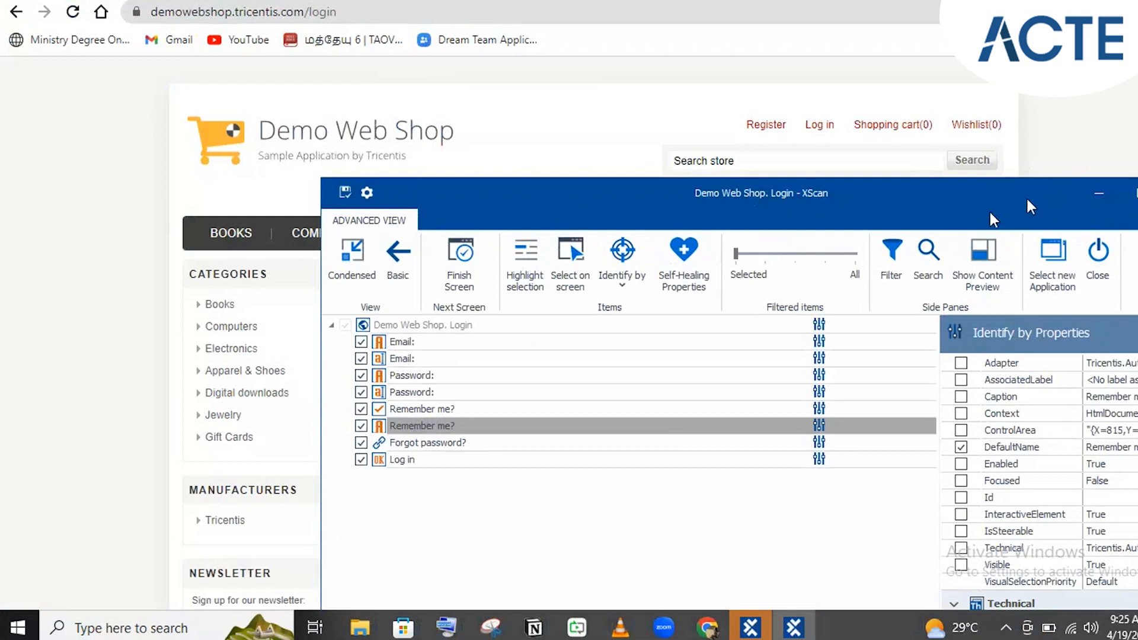
pyautogui.moveTo(999, 201); pyautogui.dragTo(896, 38)
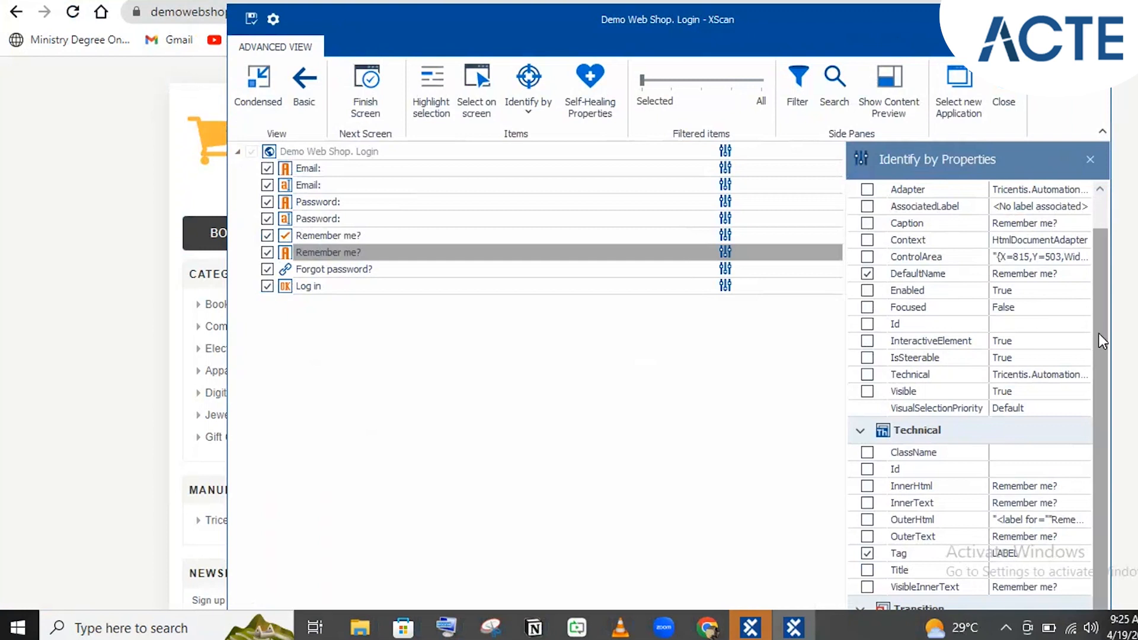
pyautogui.click(1063, 17)
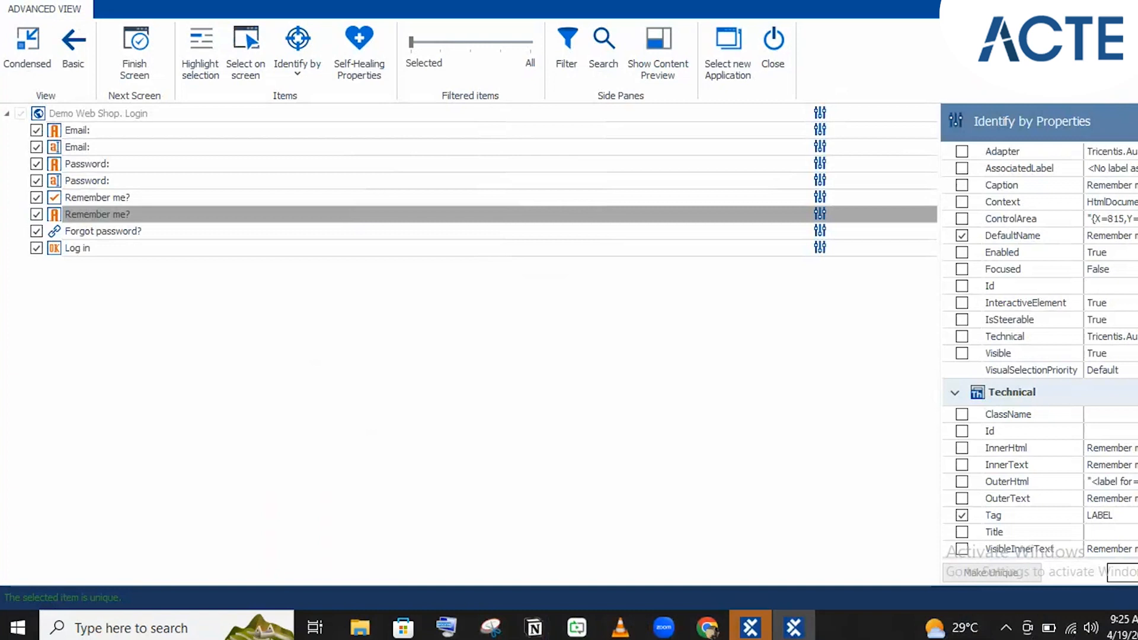
# Step: Examine the ClassName, OuterHtml and Tag property values of the Remember me? label
pyautogui.scroll(1, 1040, 351)
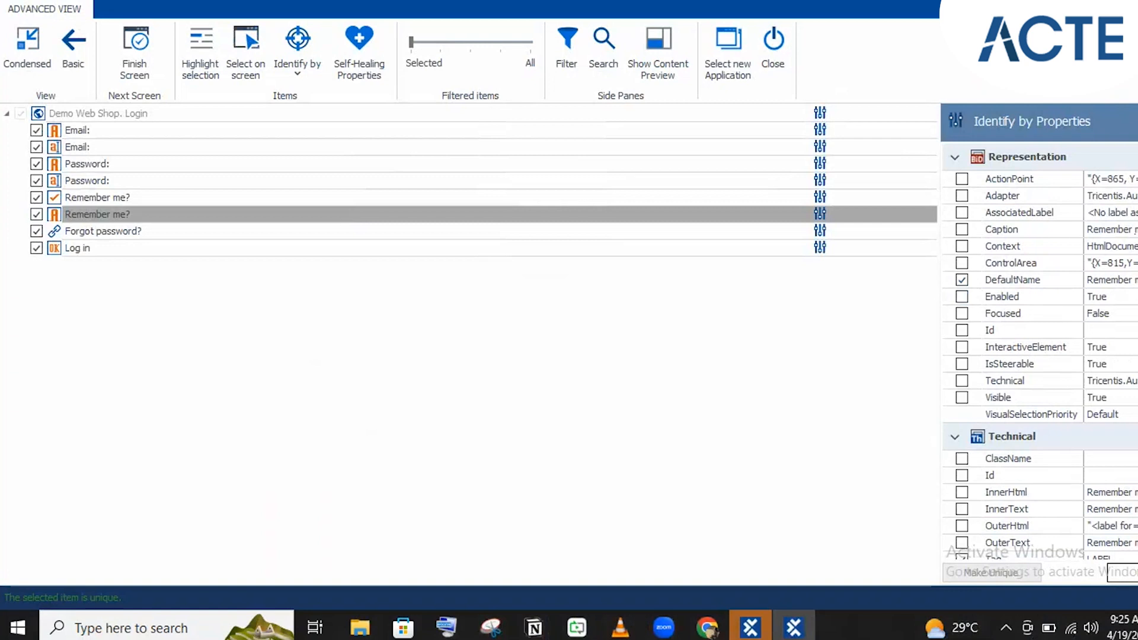
pyautogui.scroll(-3, 1039, 353)
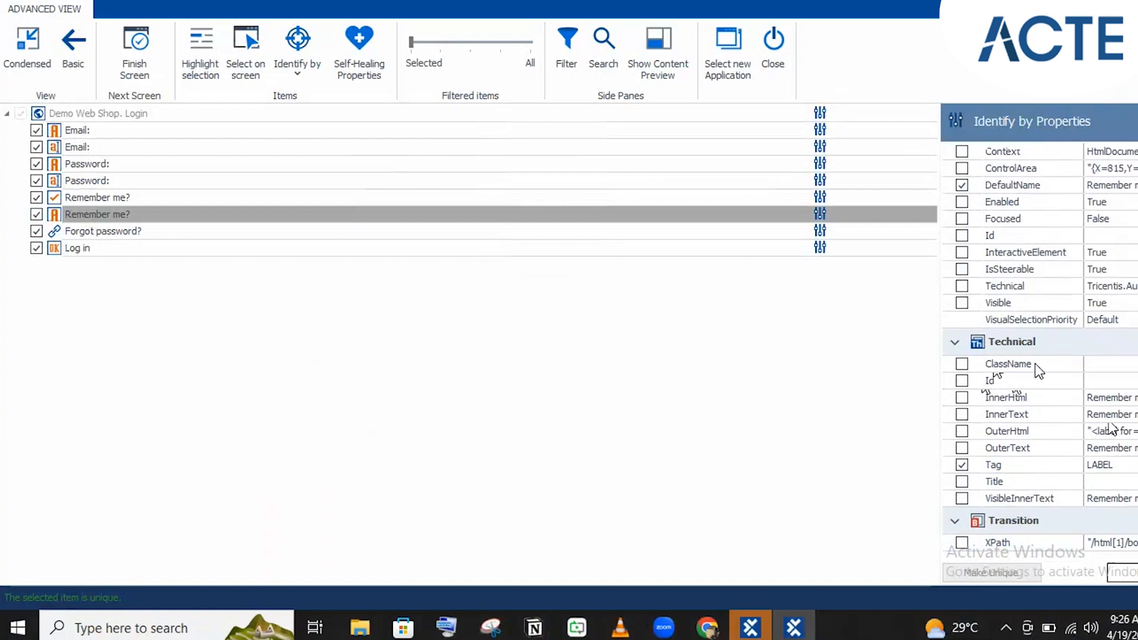
pyautogui.click(1114, 363)
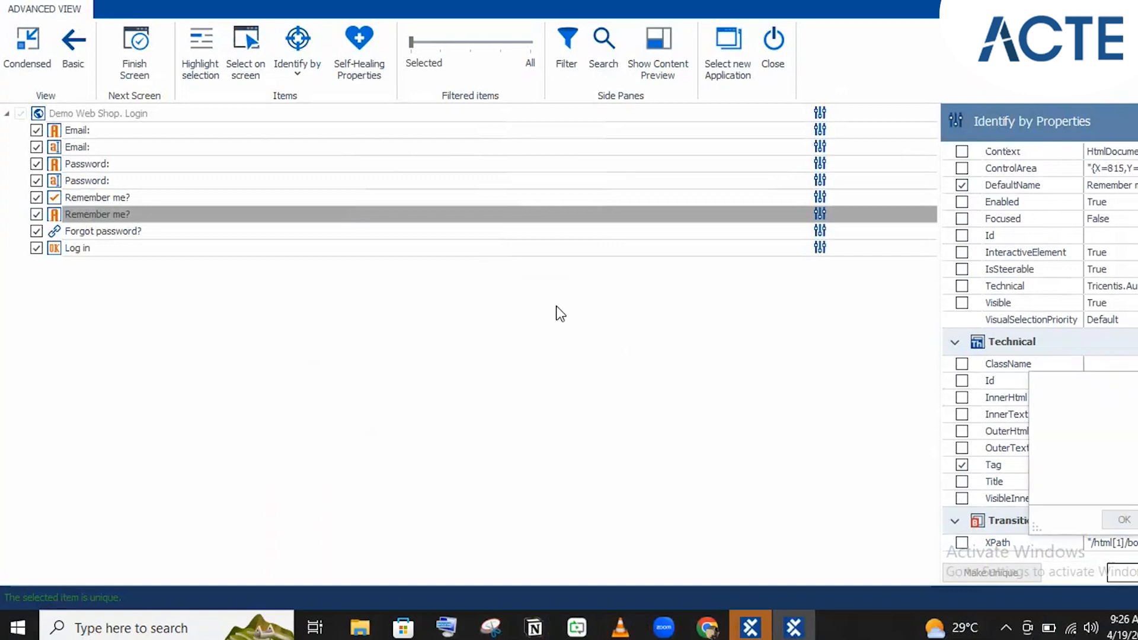
pyautogui.click(334, 295)
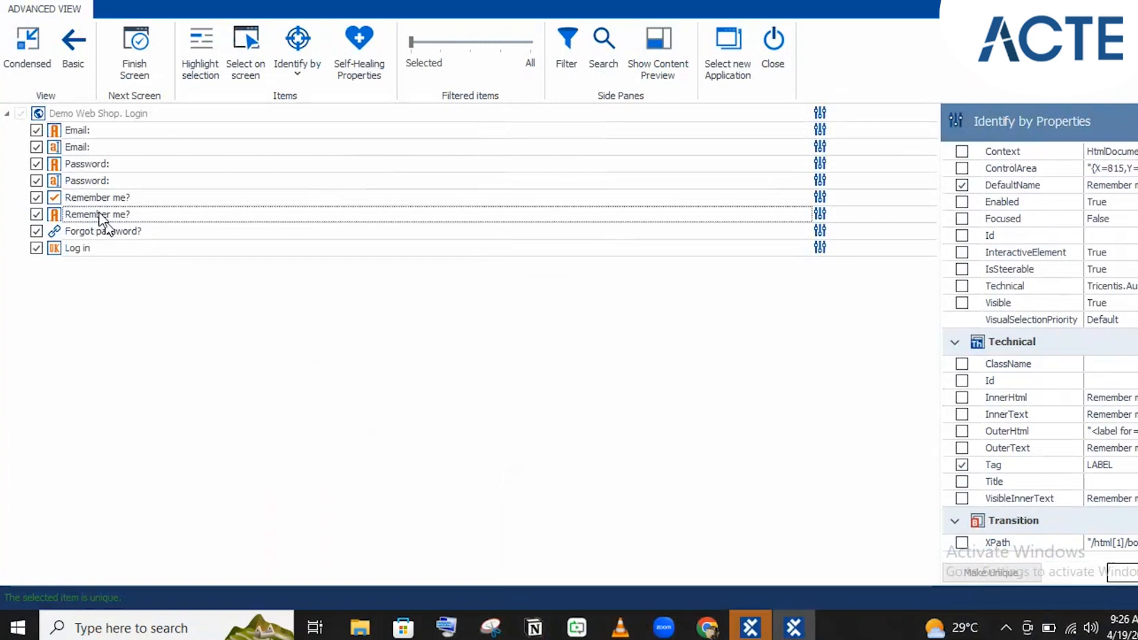
pyautogui.click(130, 215)
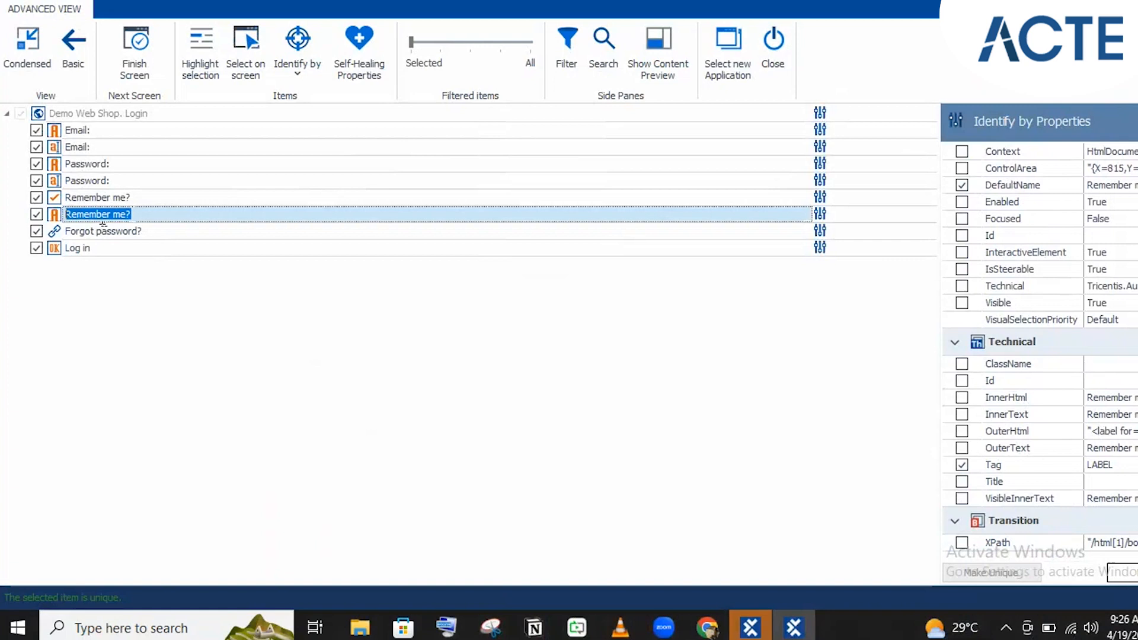
pyautogui.click(1130, 431)
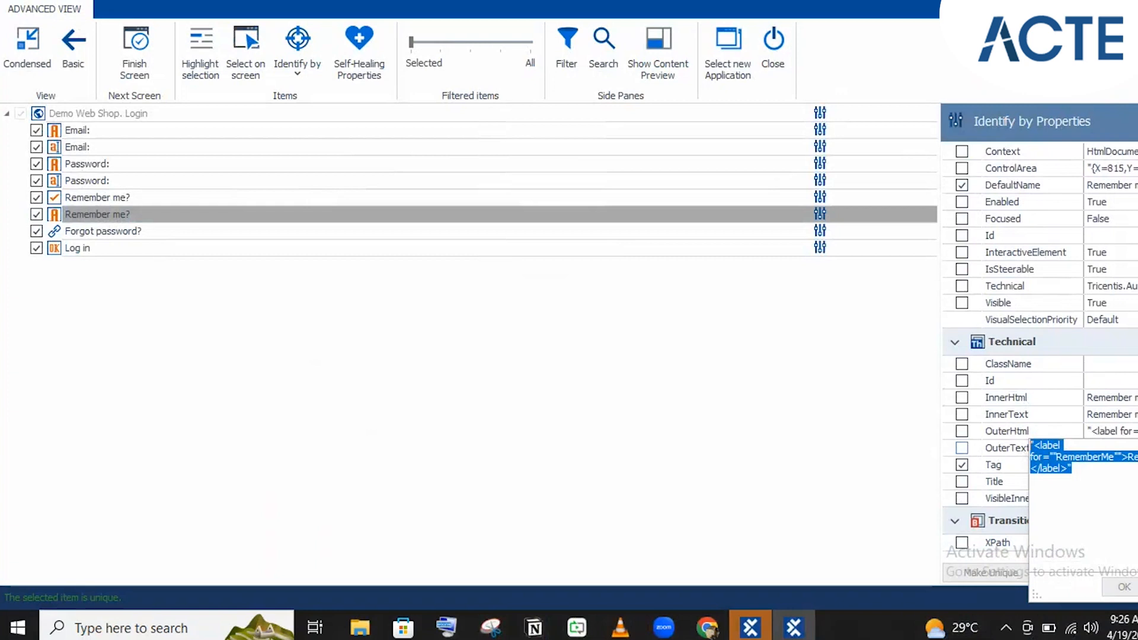
pyautogui.click(1031, 414)
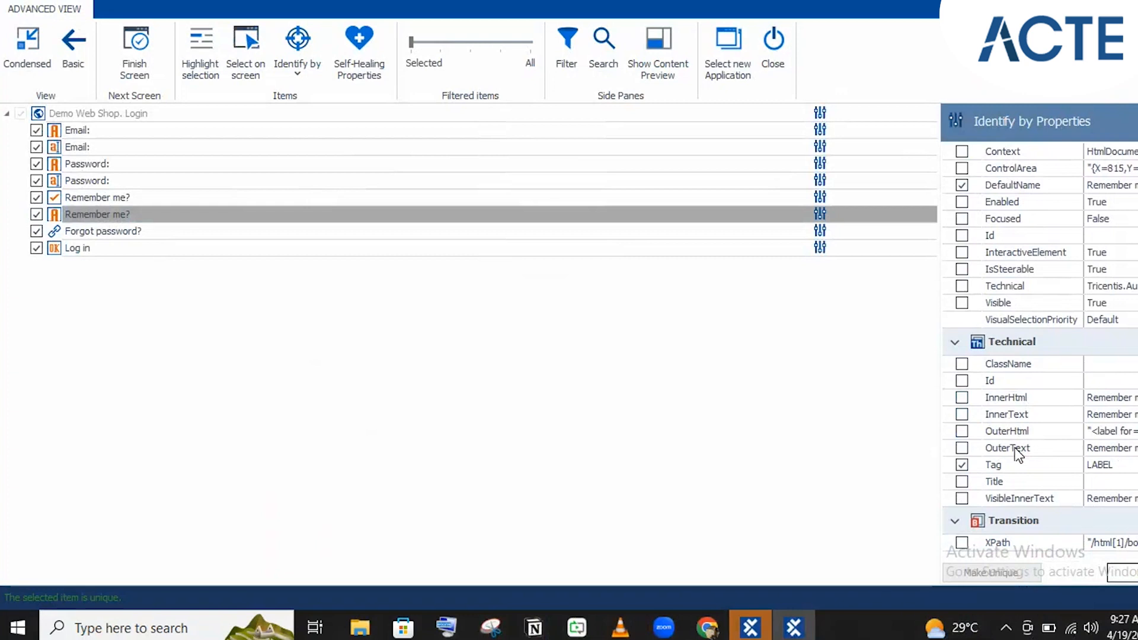
pyautogui.click(1106, 468)
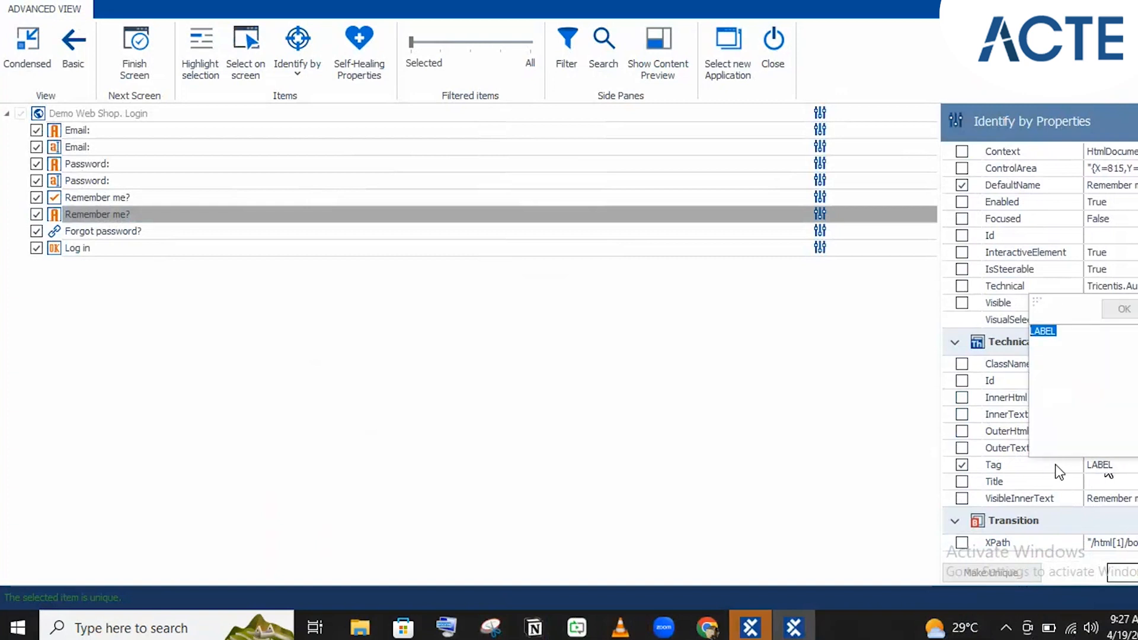
pyautogui.click(1106, 468)
pyautogui.click(123, 217)
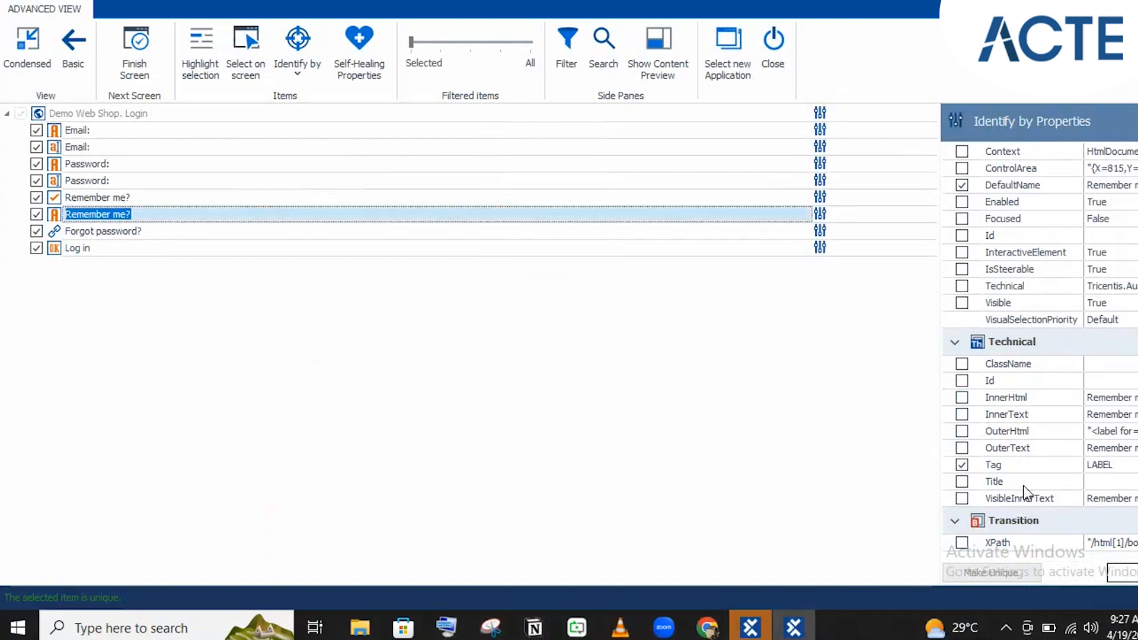
# Step: Toggle the Remember me? label's Tag property off and on again, and select the Demo Web Shop. Login root entry
pyautogui.click(961, 465)
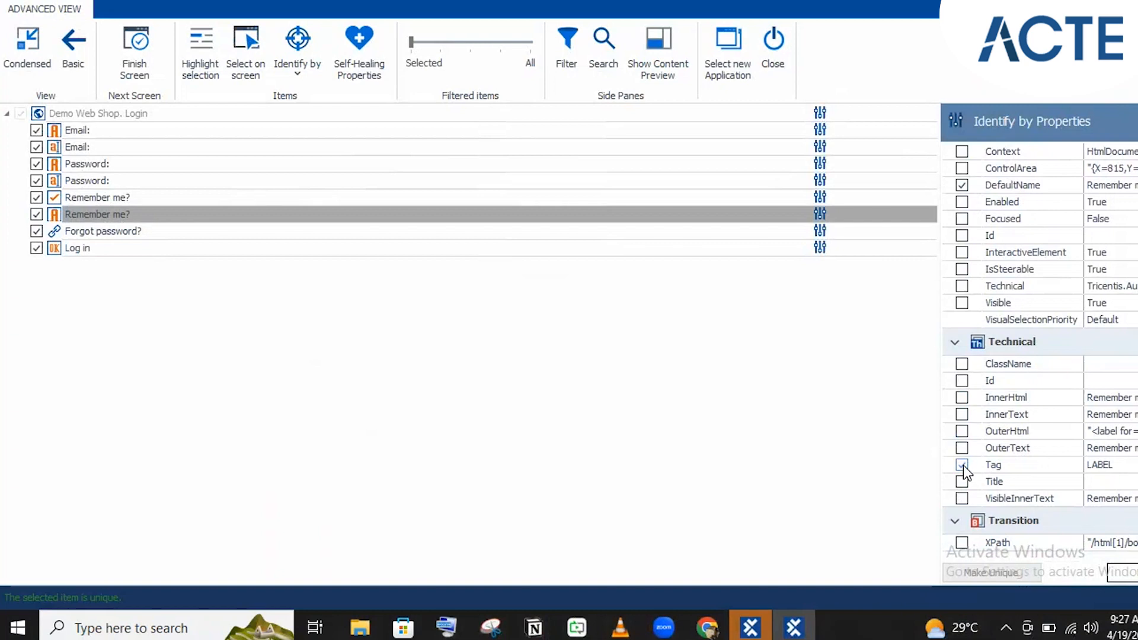
pyautogui.click(961, 465)
pyautogui.click(104, 112)
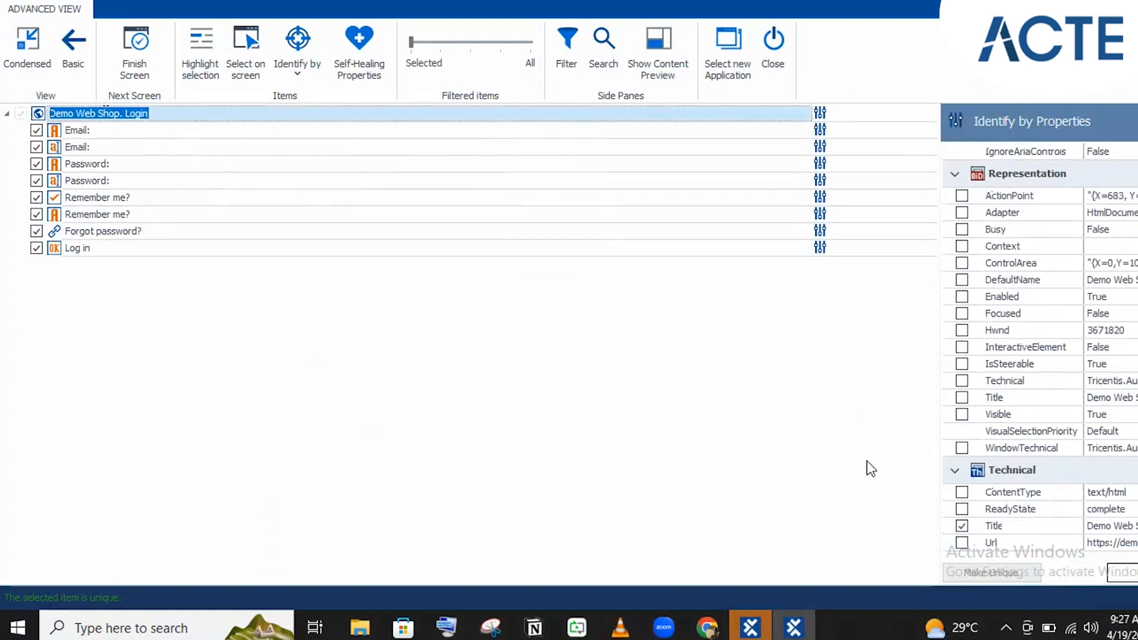
# Step: Examine the Title property value of the Demo Web Shop. Login entry and check it against the login page in Chrome
pyautogui.click(1131, 526)
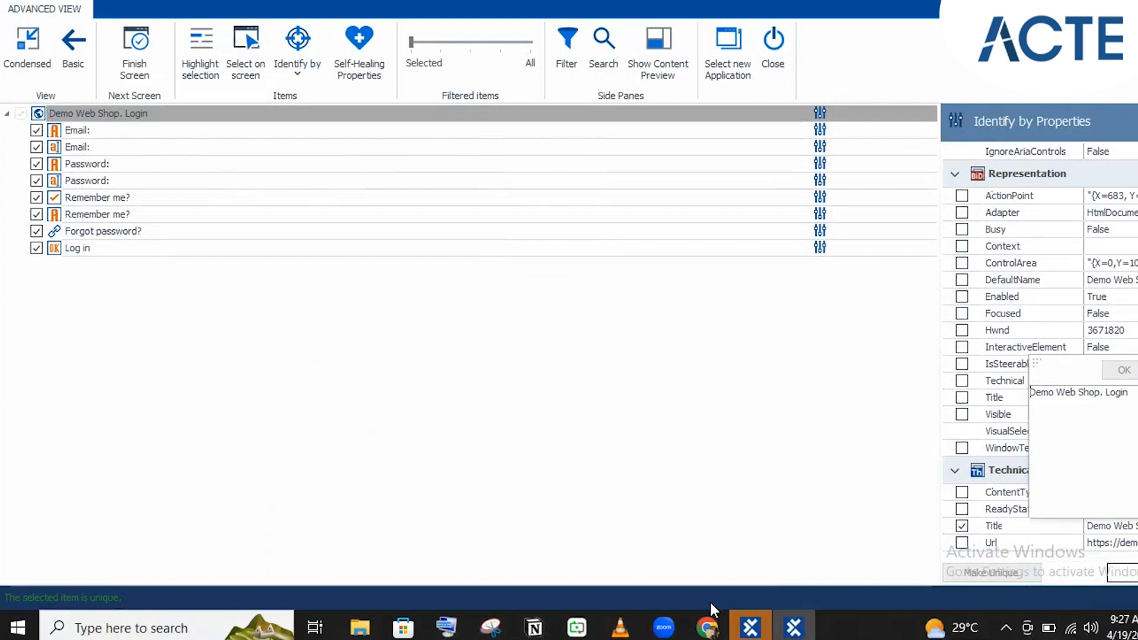
pyautogui.moveTo(713, 630)
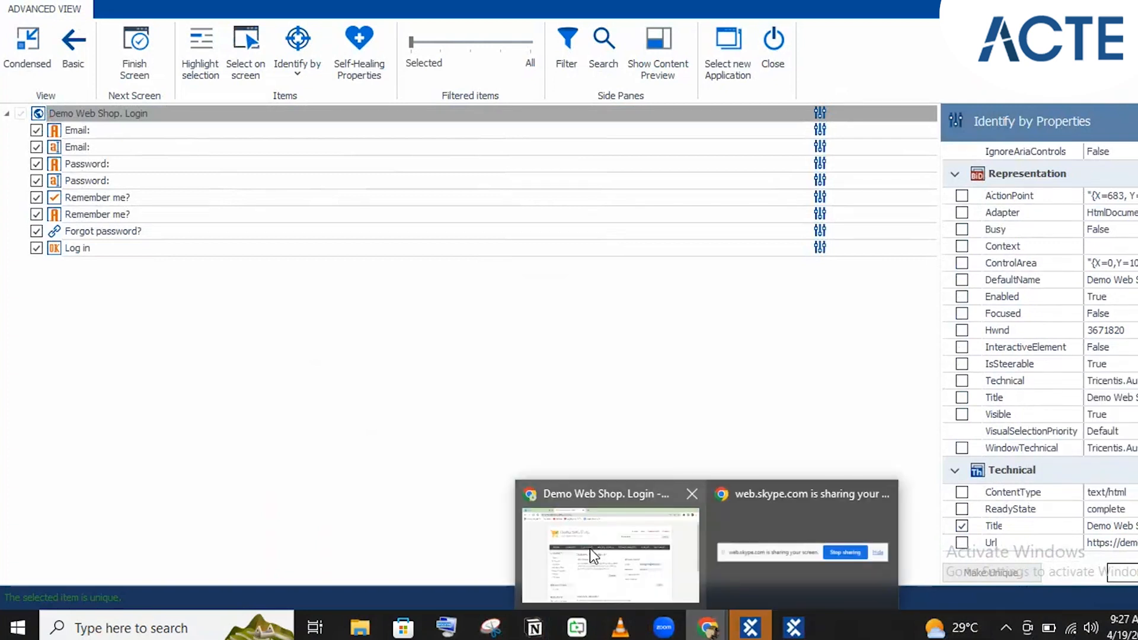
pyautogui.click(589, 548)
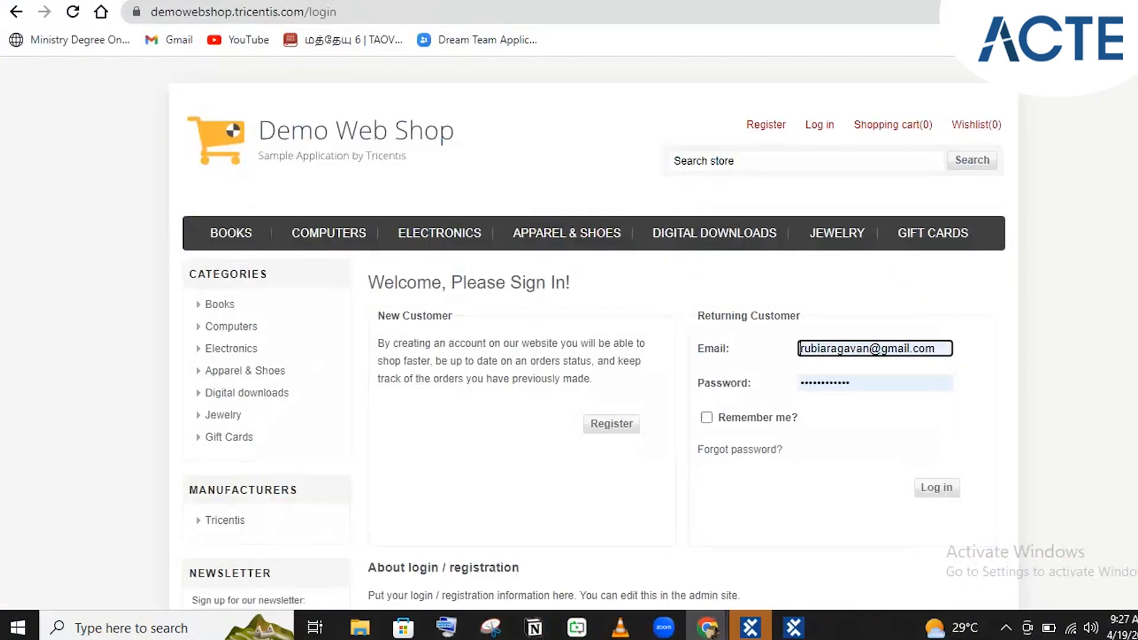
pyautogui.hotkey('alt', 'Tab')
# Step: Compare the Technical properties and identification criteria of the Remember me? checkbox and the Remember me? label
pyautogui.click(87, 201)
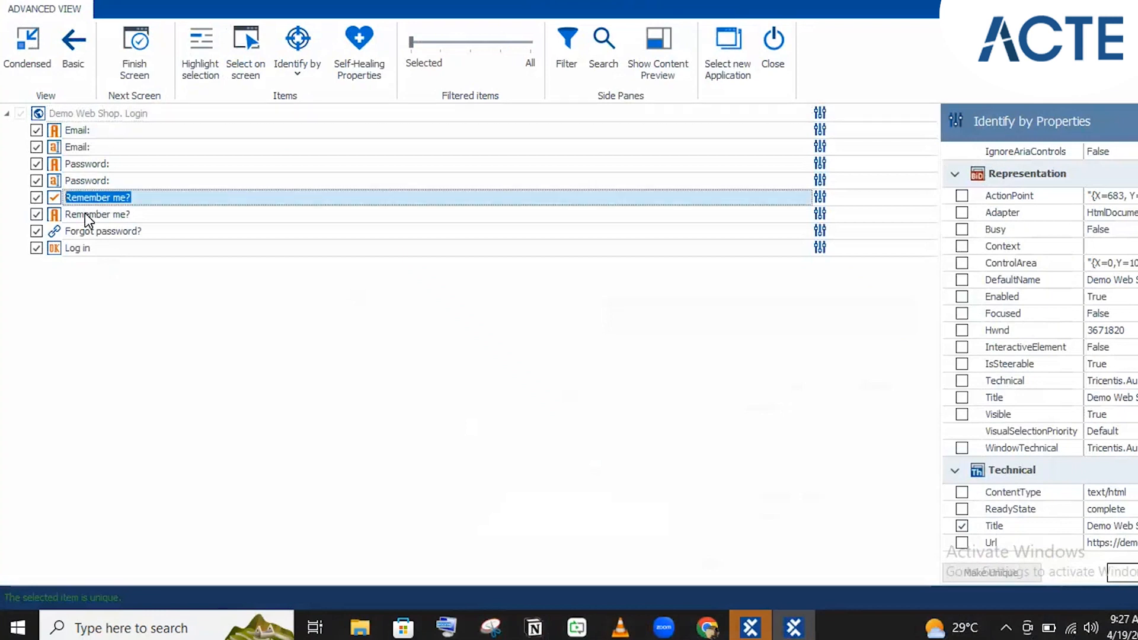
pyautogui.click(85, 213)
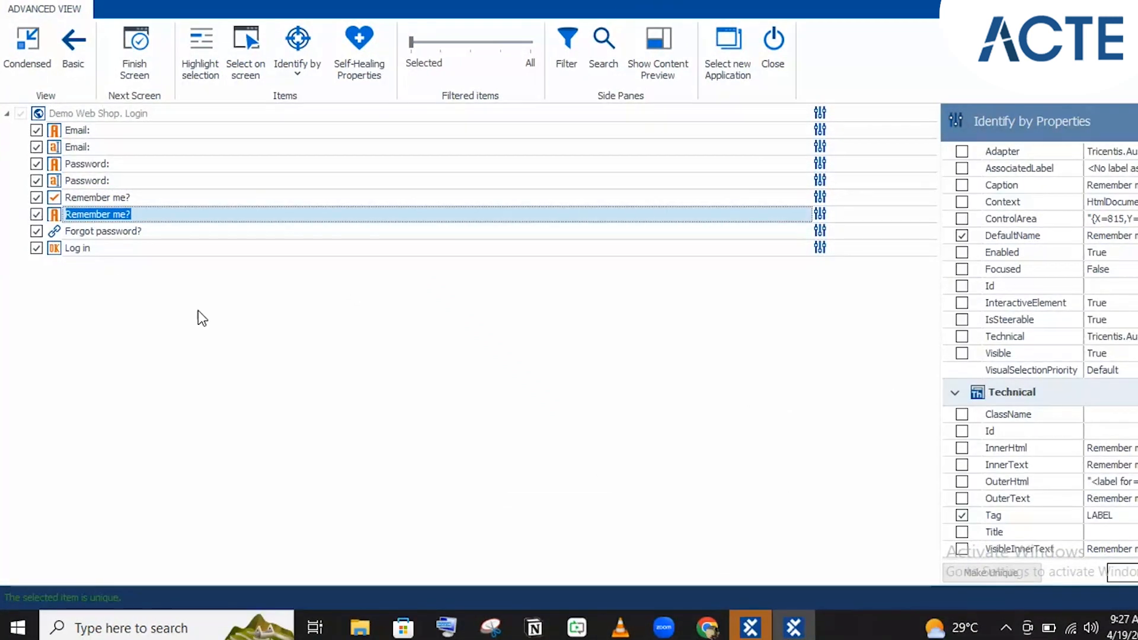
pyautogui.click(102, 198)
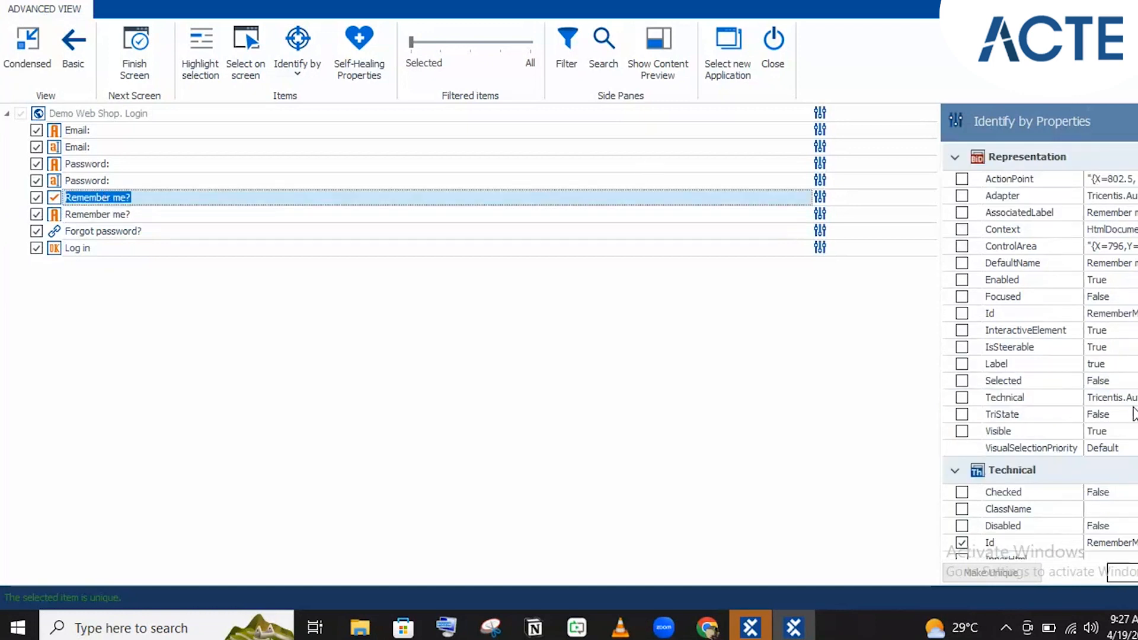
pyautogui.scroll(-5, 1040, 349)
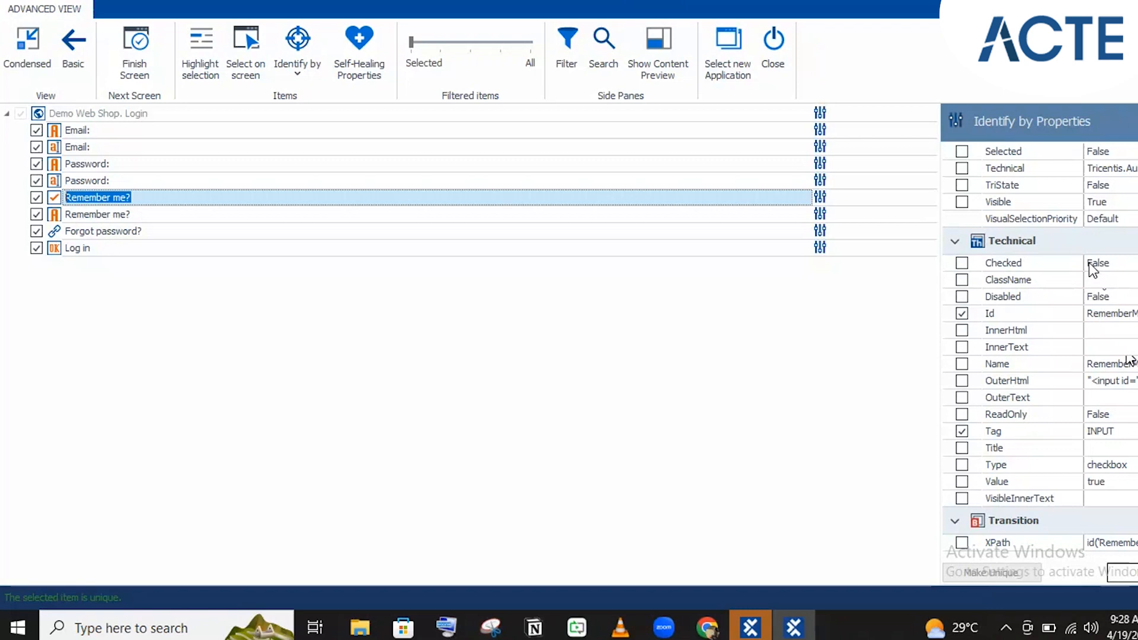
pyautogui.click(132, 213)
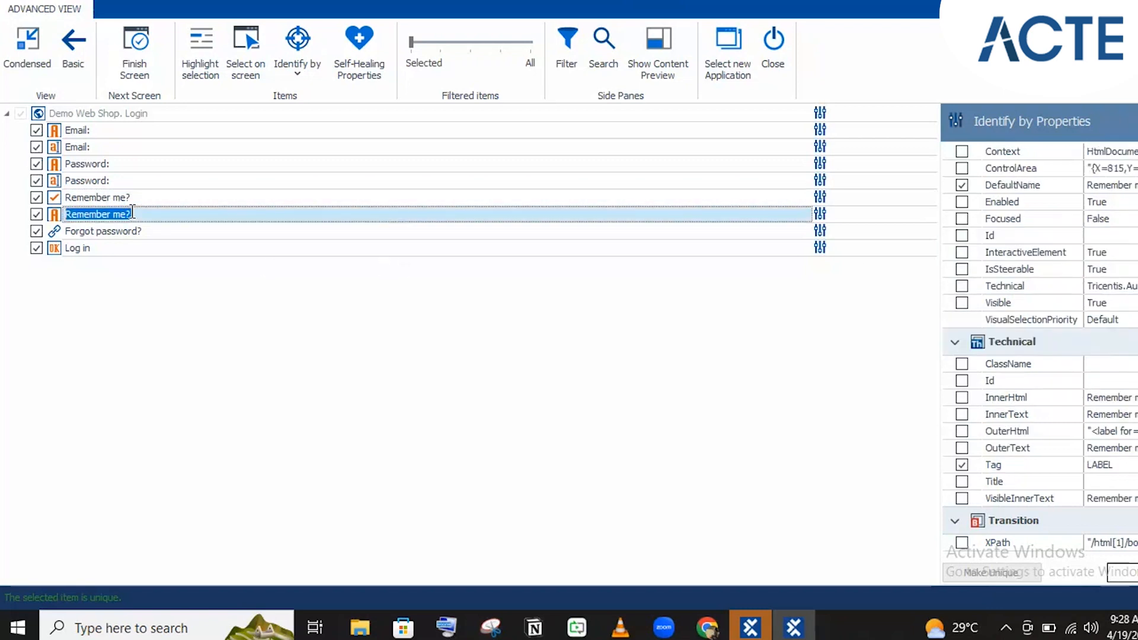
pyautogui.click(112, 200)
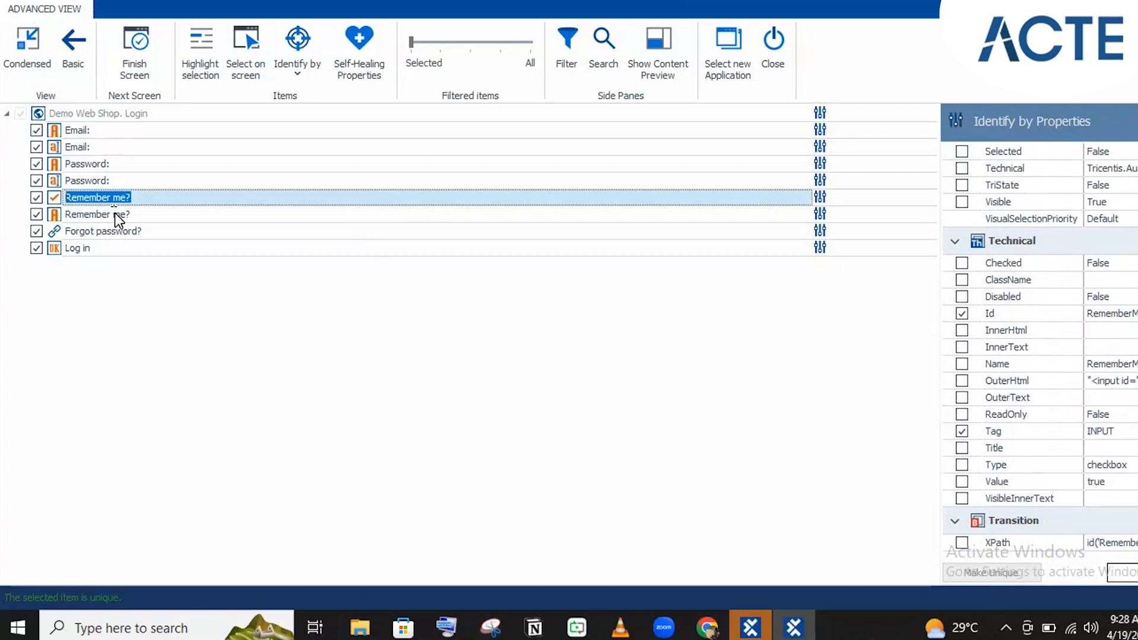
pyautogui.click(95, 266)
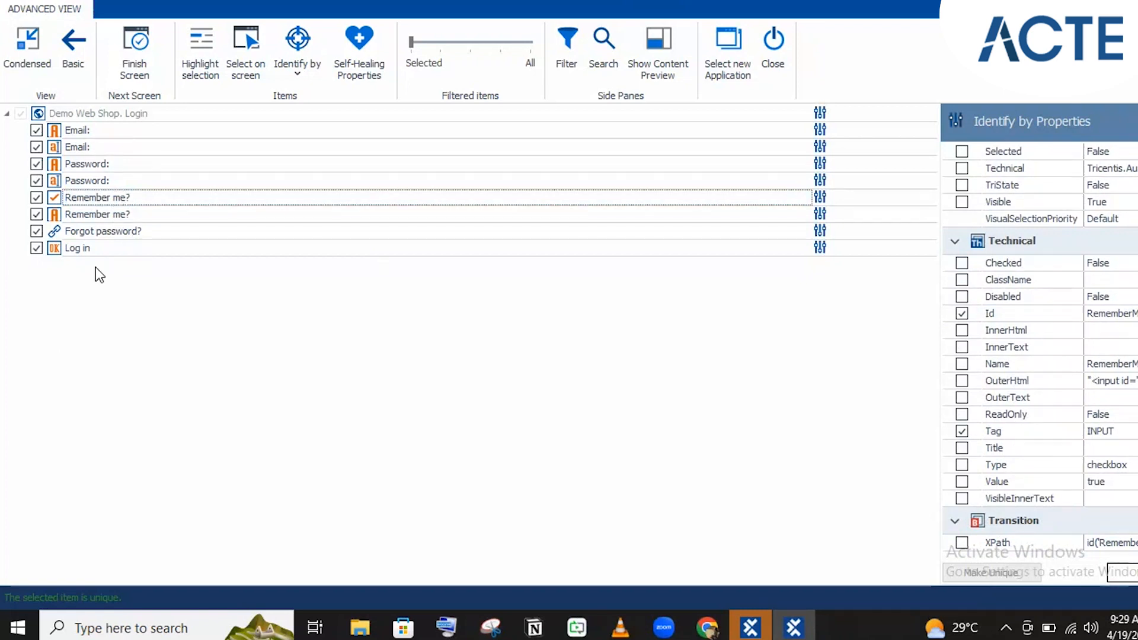
pyautogui.click(135, 198)
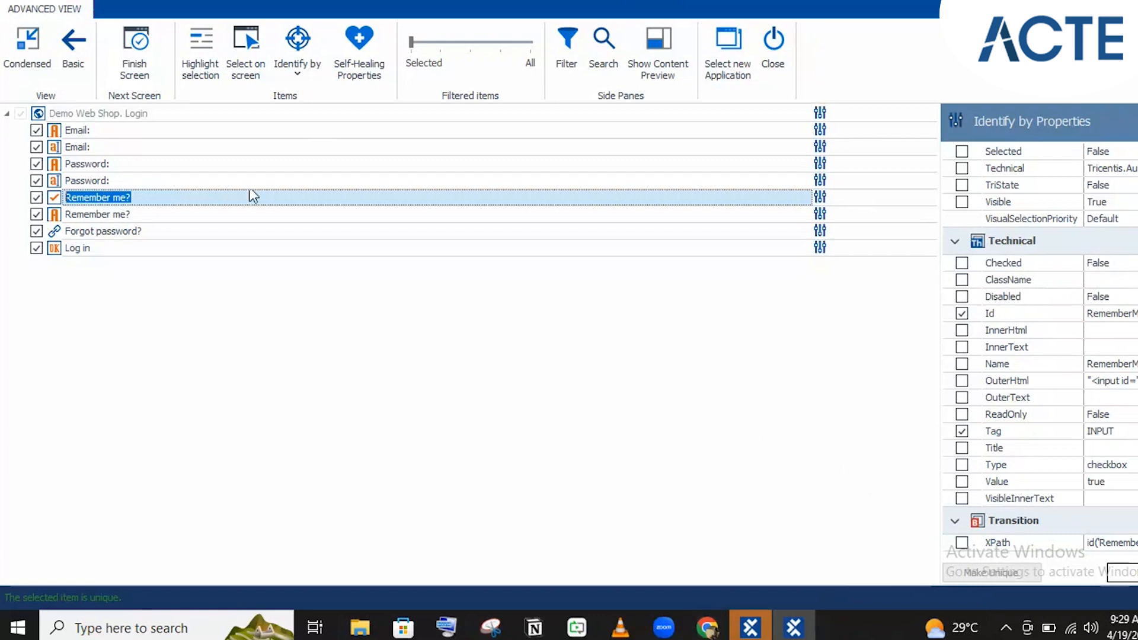
# Step: Switch to Chrome to view the Remember me? option on the login page, and return to XScan
pyautogui.click(707, 627)
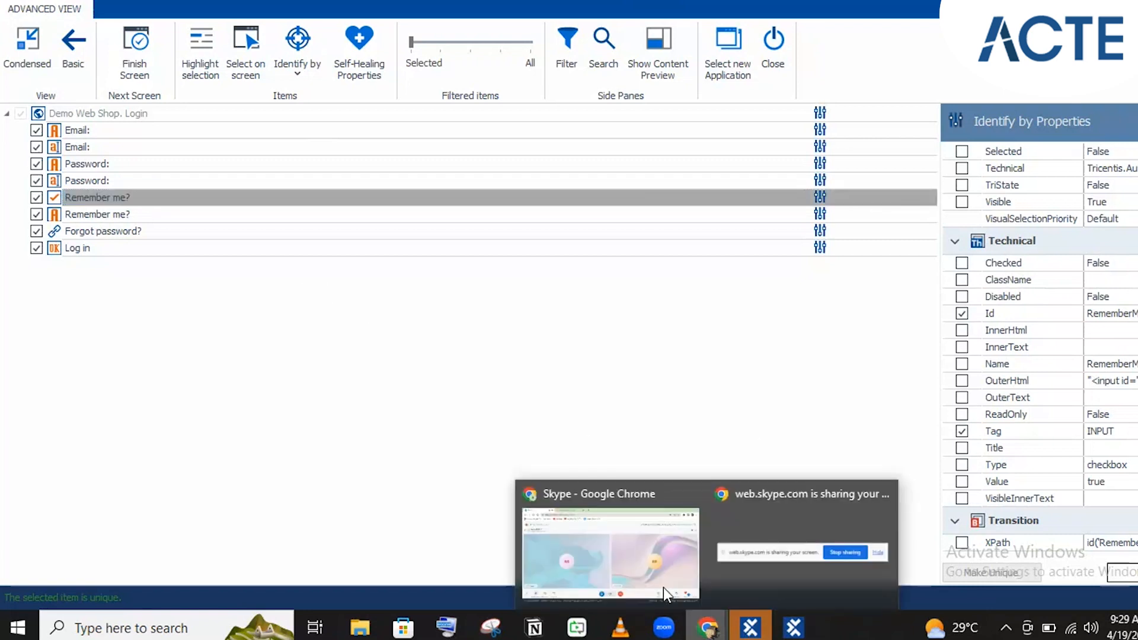
pyautogui.click(576, 515)
pyautogui.click(240, 1)
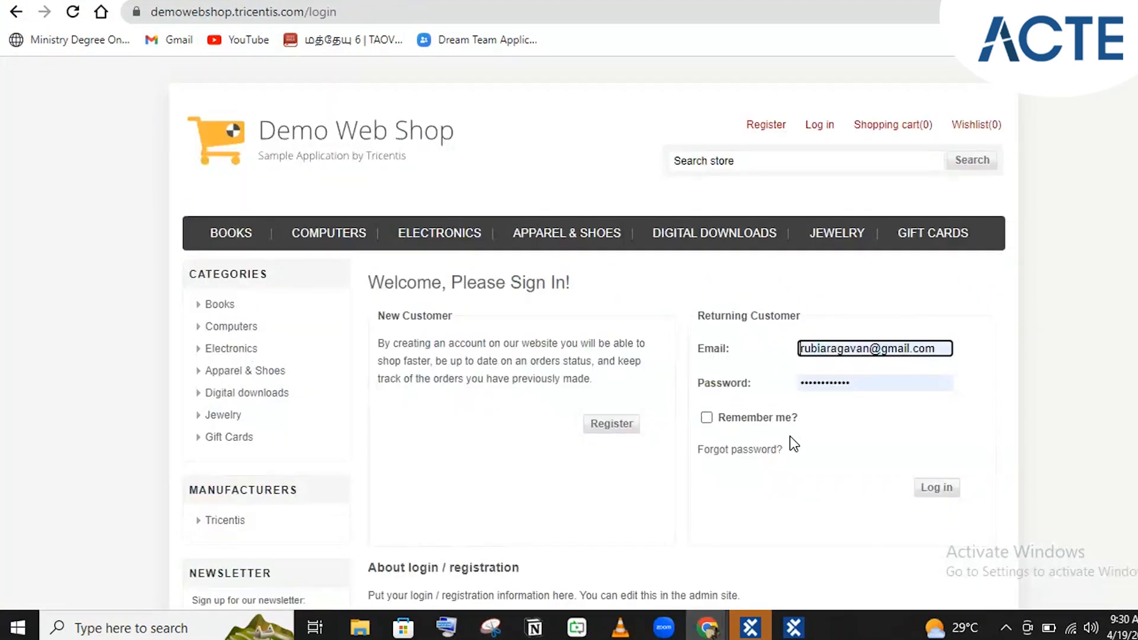
pyautogui.moveTo(798, 624)
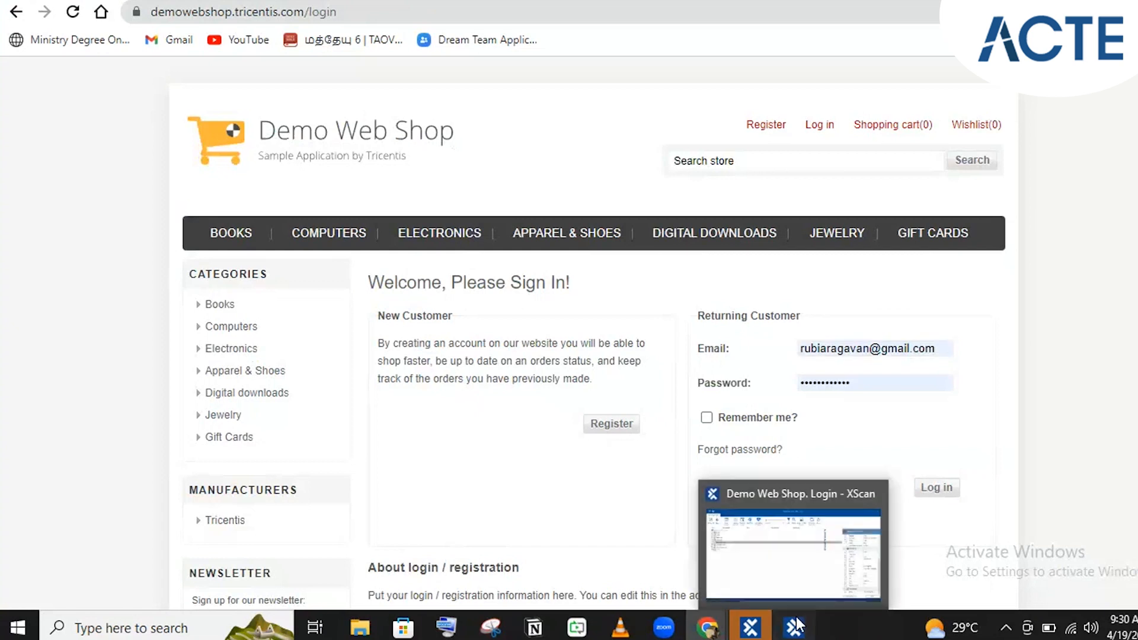
pyautogui.click(795, 626)
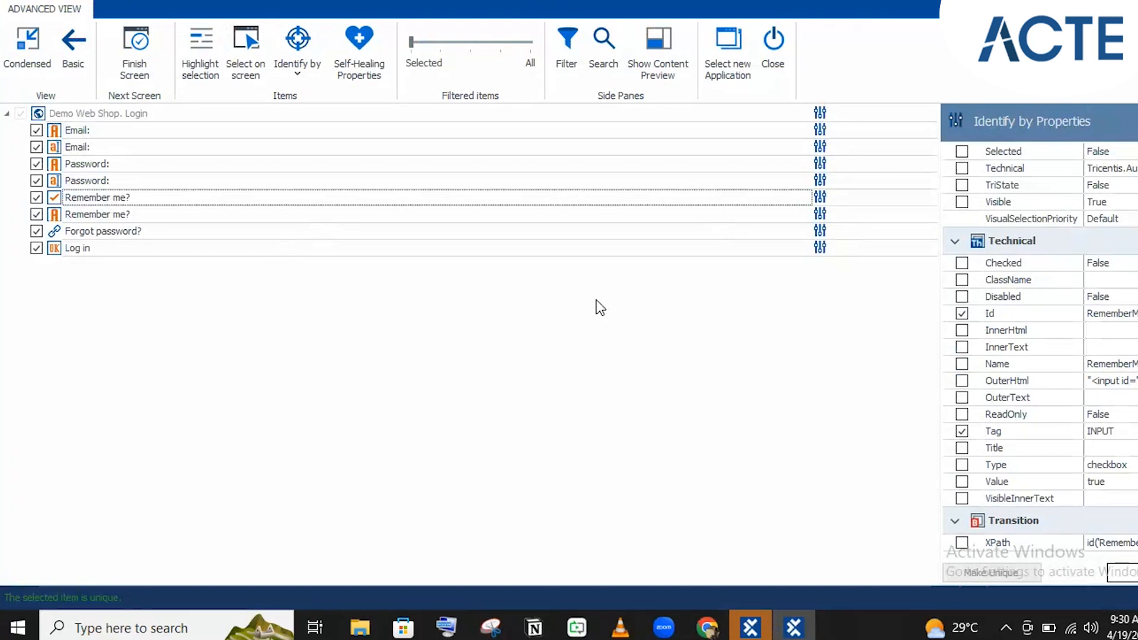
# Step: Recheck the identification properties of the Remember me? label against those of its checkbox
pyautogui.click(131, 215)
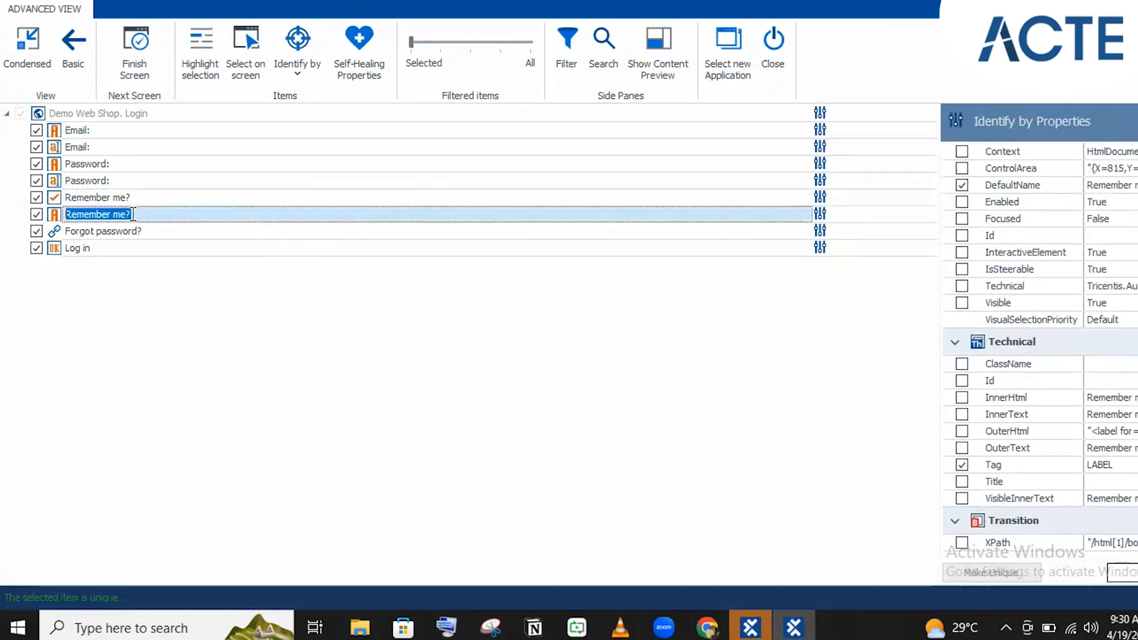
pyautogui.click(110, 198)
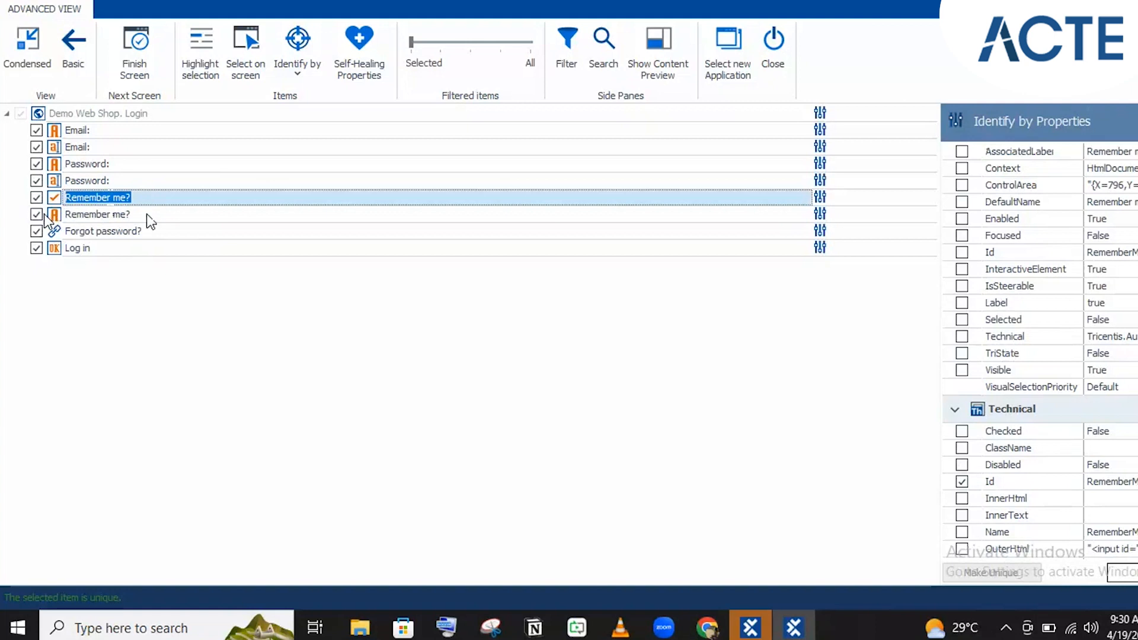
pyautogui.click(386, 375)
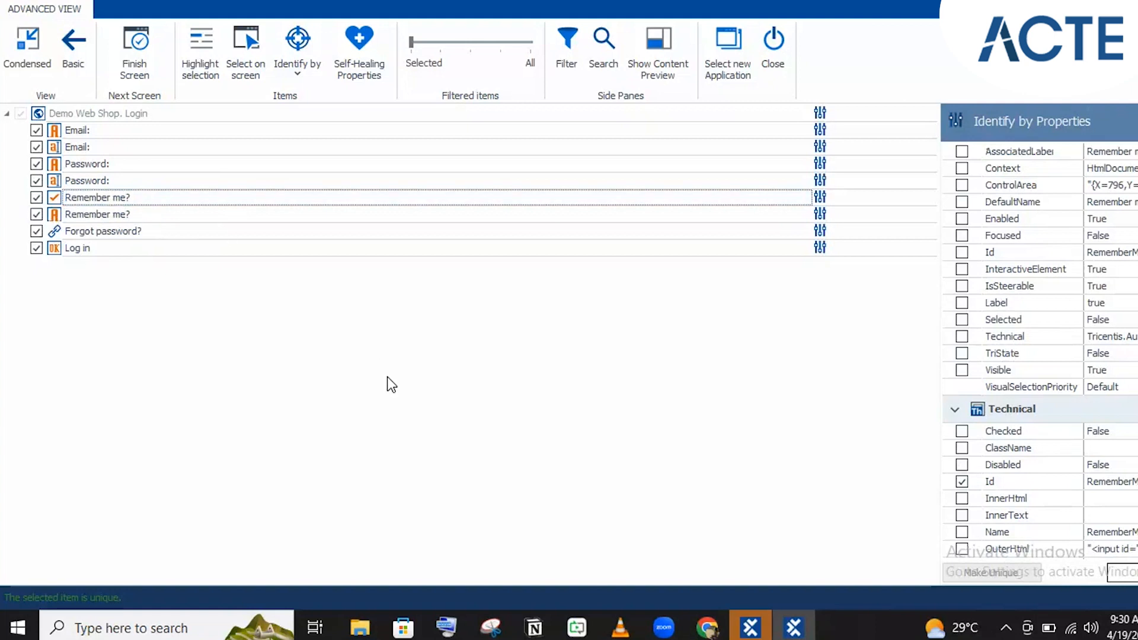
# Step: Identify the Remember me? label by InnerText and Tag, trying OuterHtml and OuterText before clearing them together with DefaultName
pyautogui.click(105, 215)
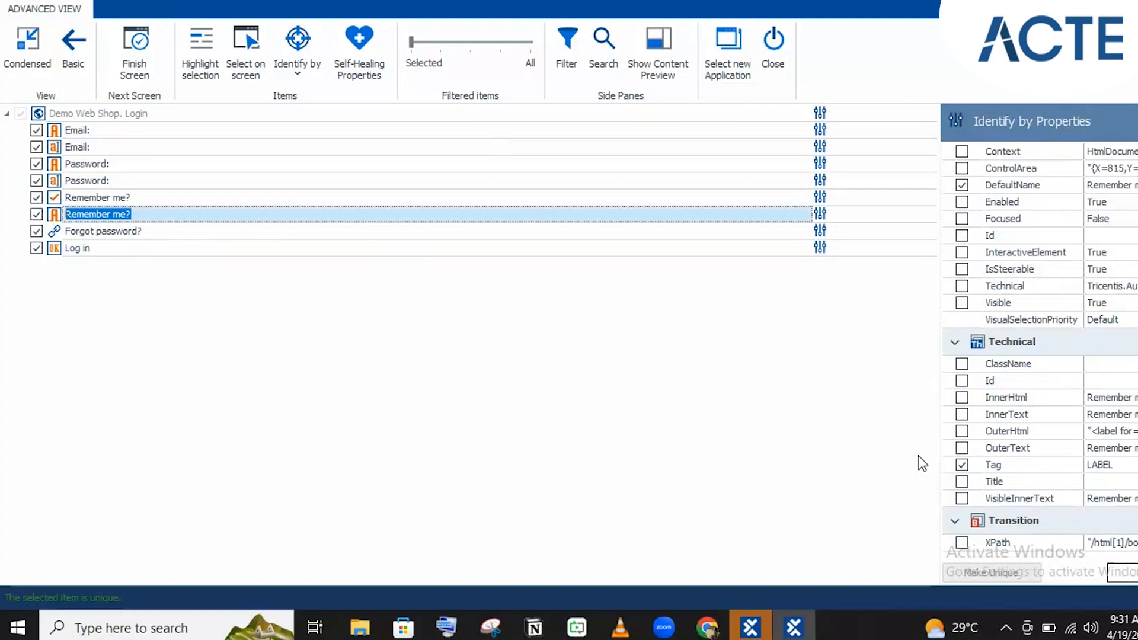
pyautogui.click(962, 414)
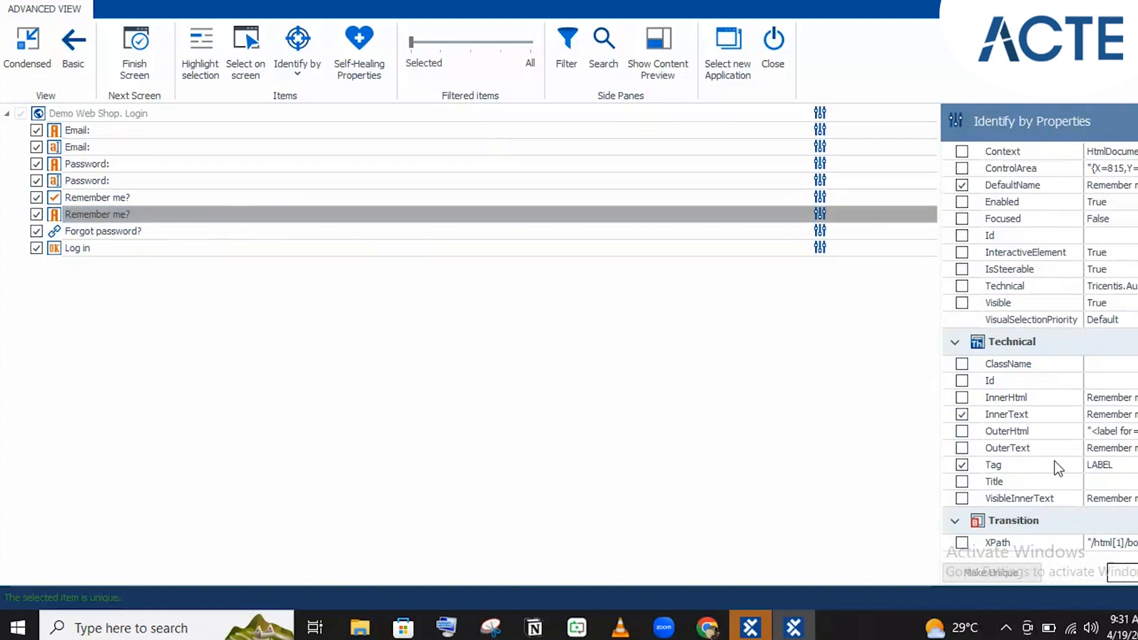
pyautogui.click(961, 412)
pyautogui.click(962, 431)
pyautogui.click(1120, 451)
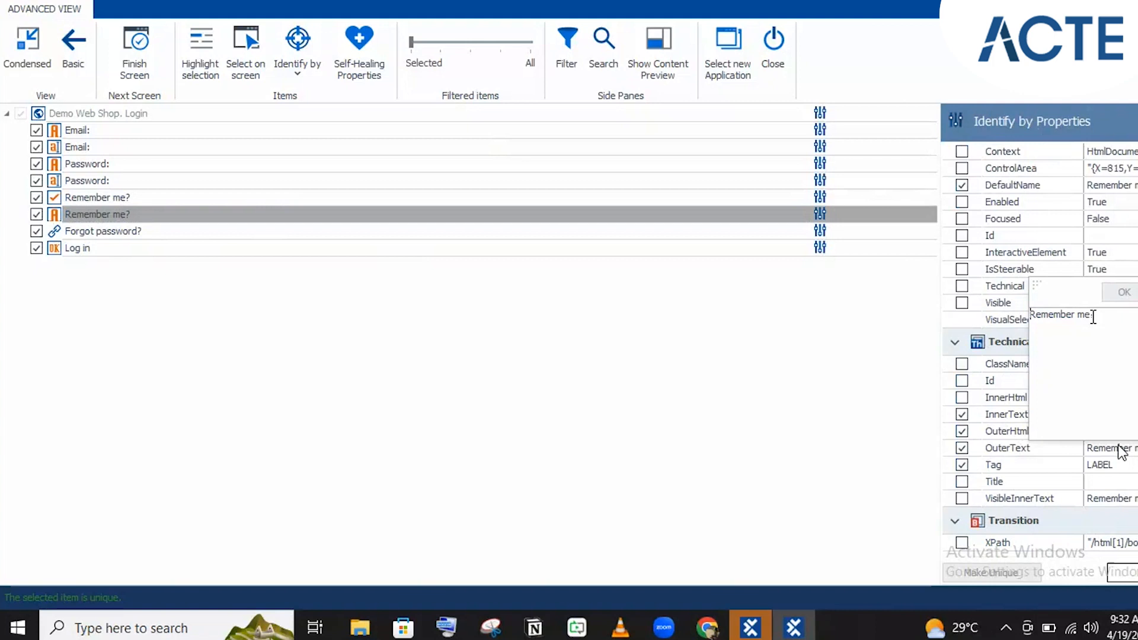
pyautogui.click(877, 318)
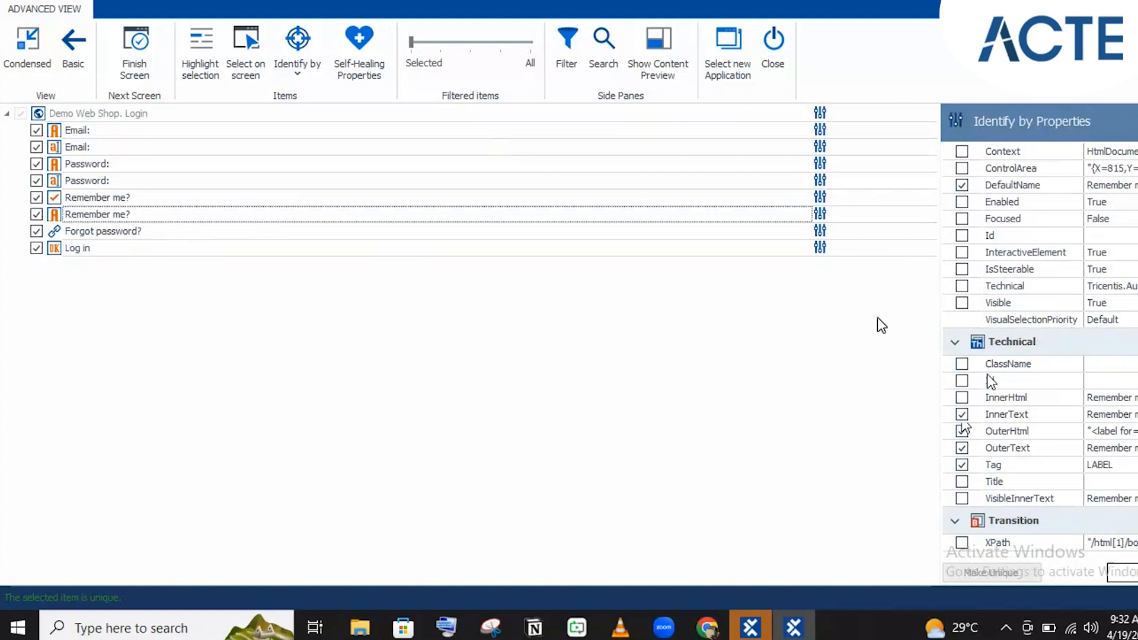
pyautogui.click(961, 431)
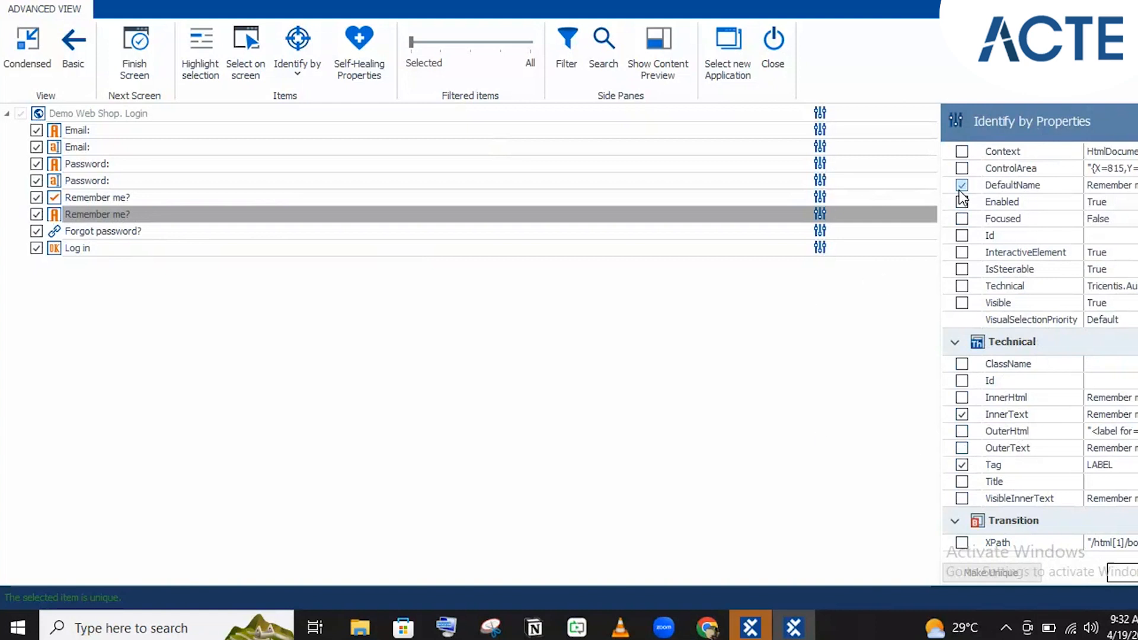
pyautogui.click(756, 429)
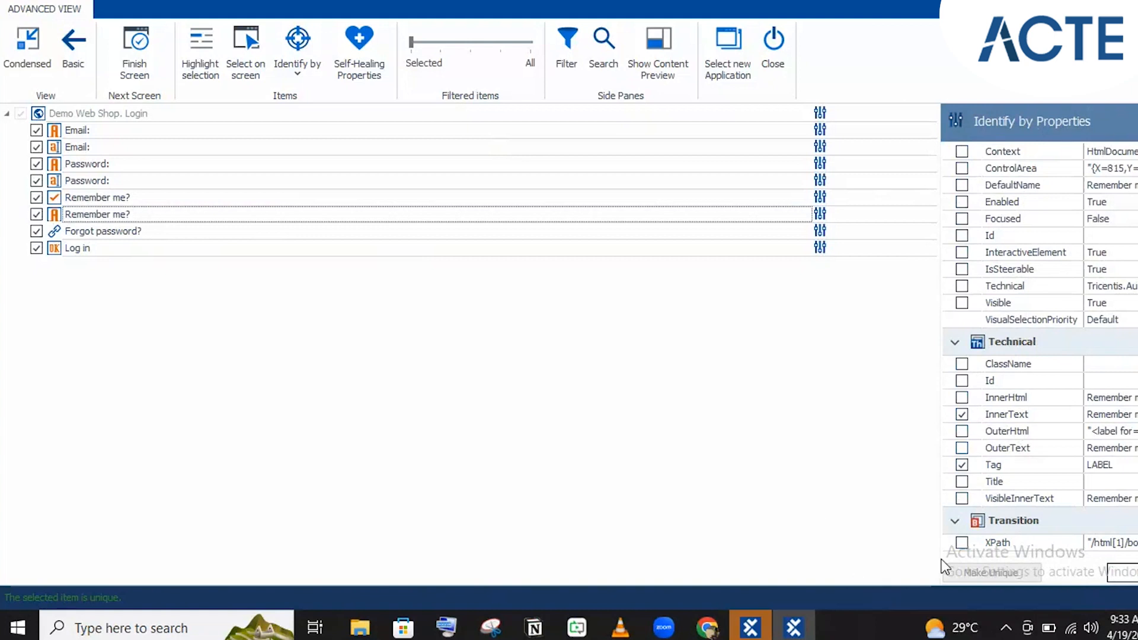
# Step: Examine the Remember me? label's XPath value, view the login page in Chrome, and return to XScan
pyautogui.click(1110, 544)
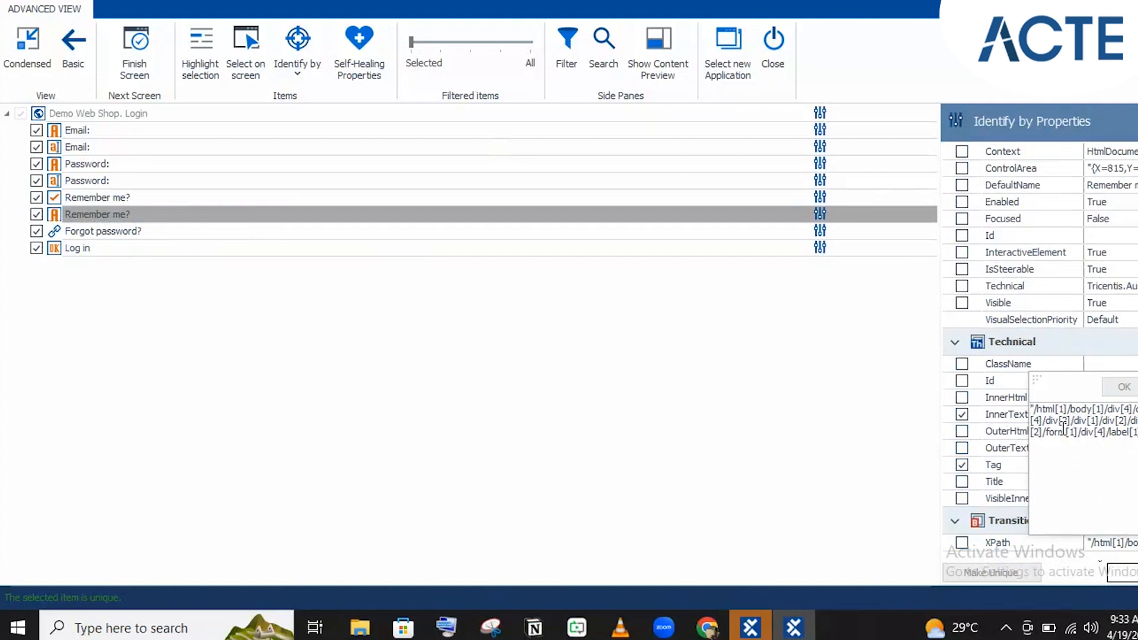
pyautogui.click(706, 627)
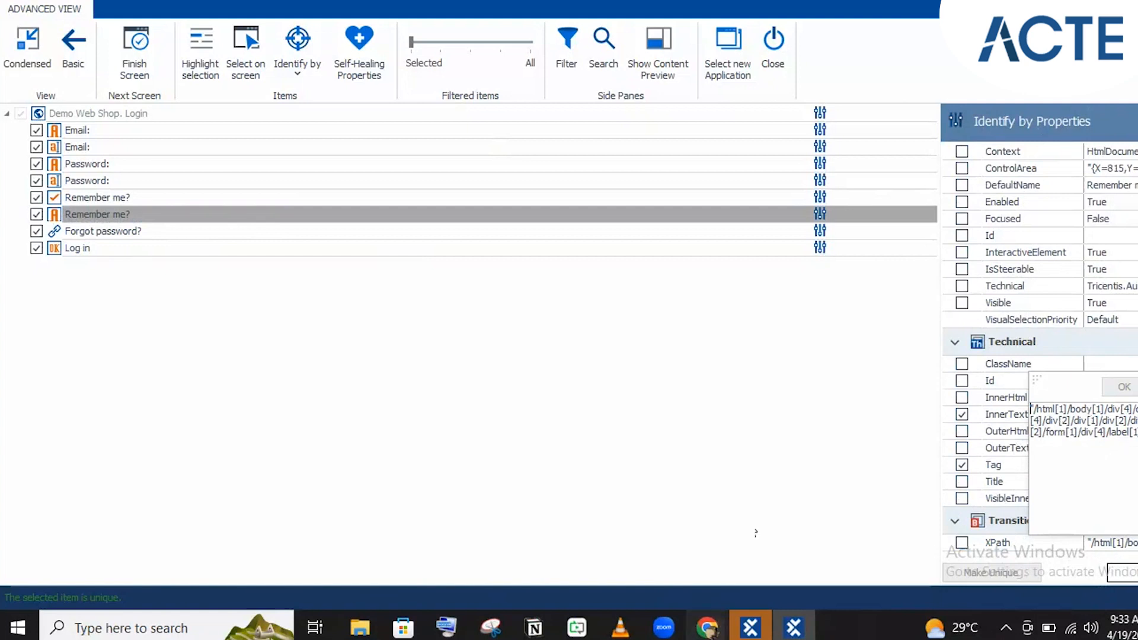
pyautogui.click(609, 535)
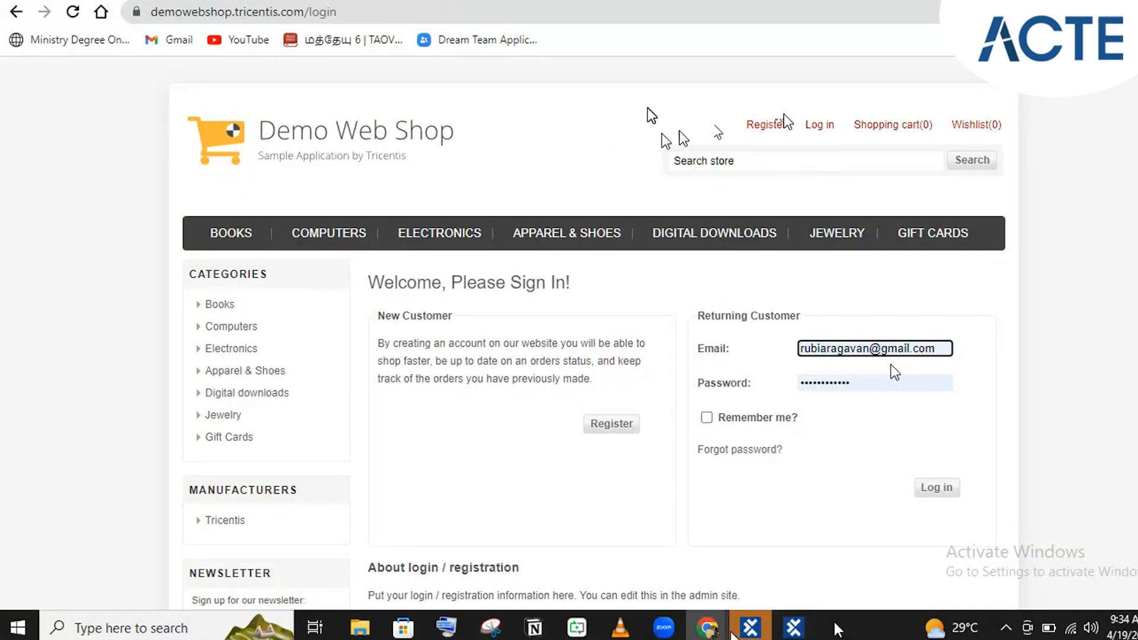
pyautogui.moveTo(734, 634)
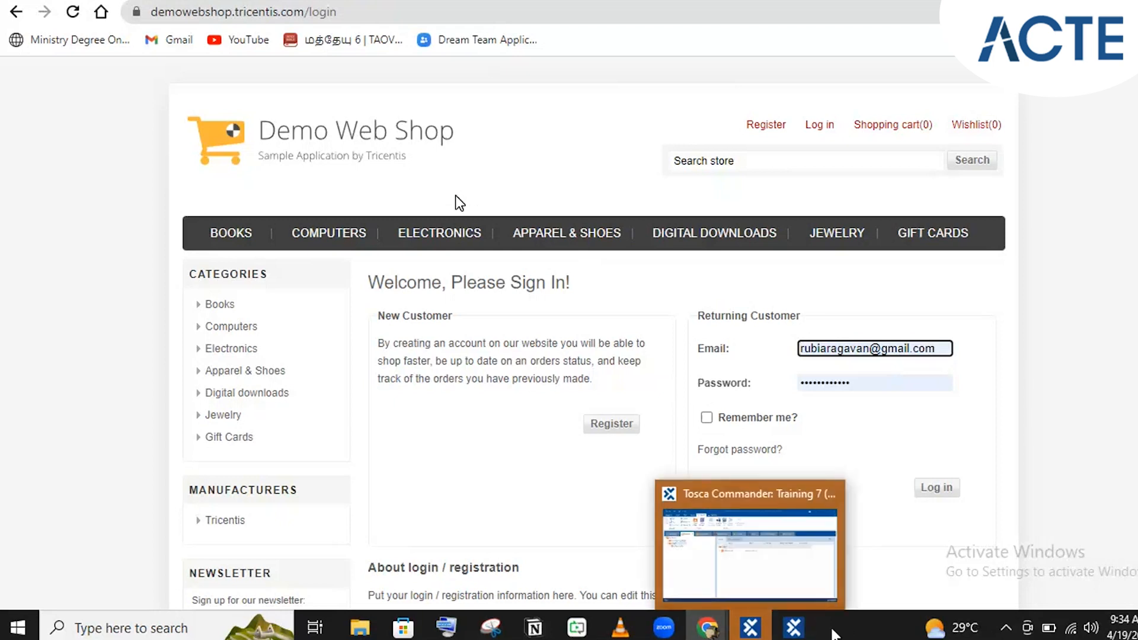
pyautogui.click(795, 629)
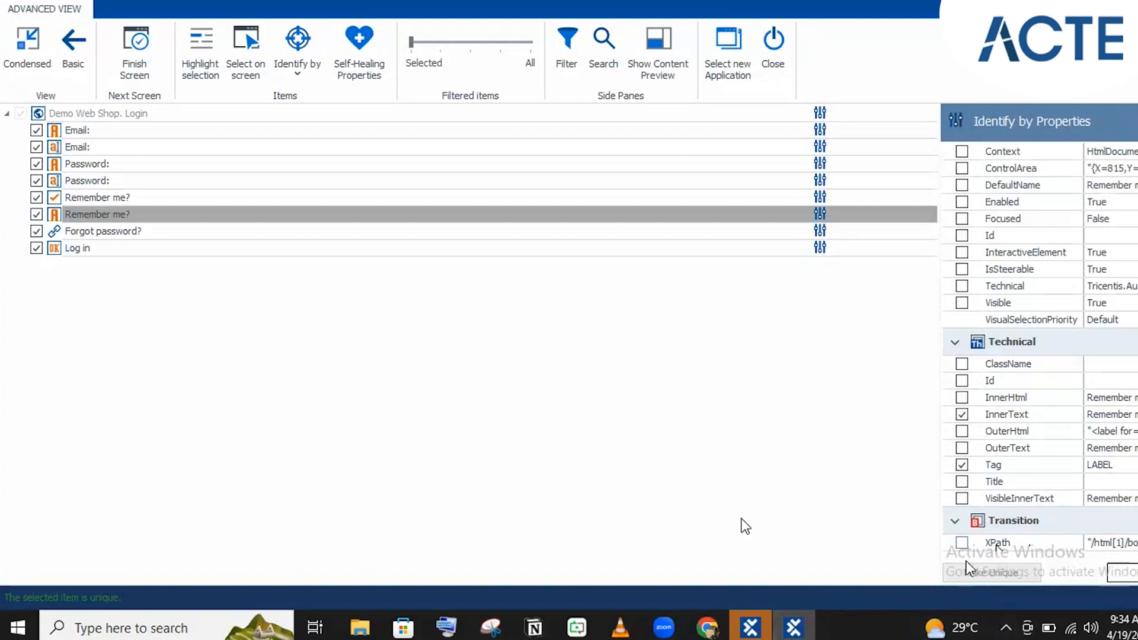
pyautogui.click(452, 298)
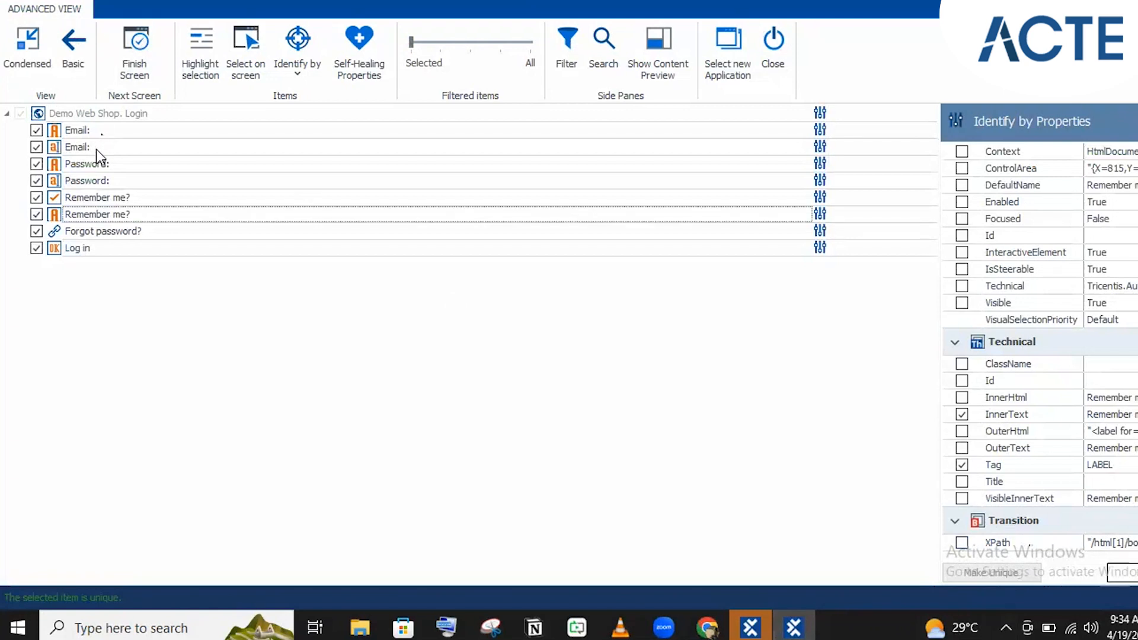
# Step: Review the identification properties of the Email and Password labels and their text boxes
pyautogui.click(79, 127)
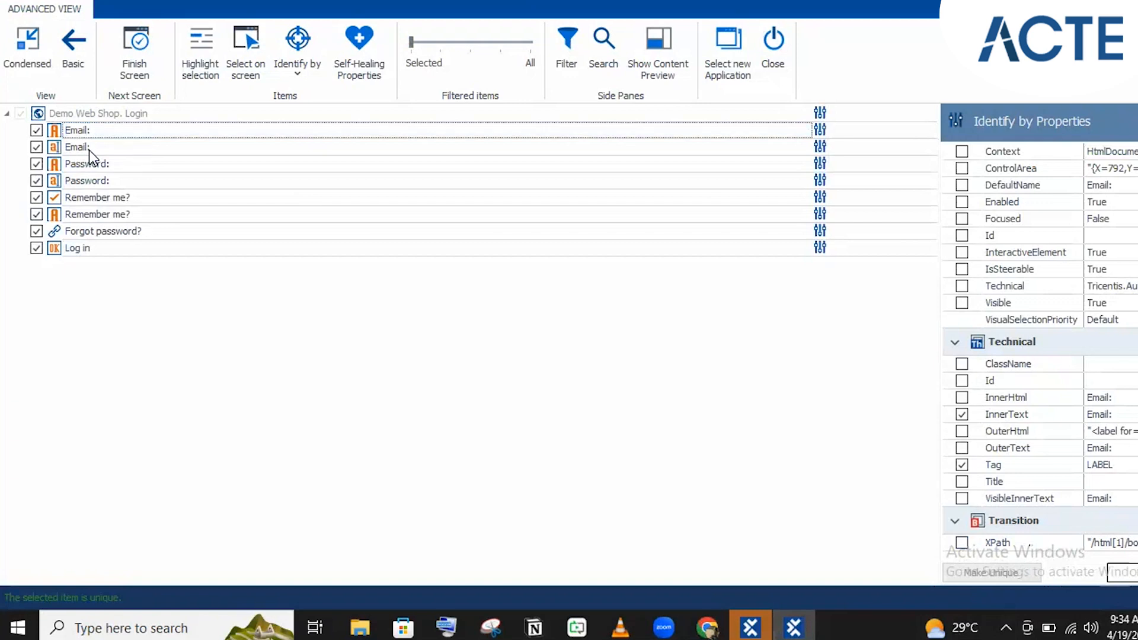
pyautogui.click(89, 149)
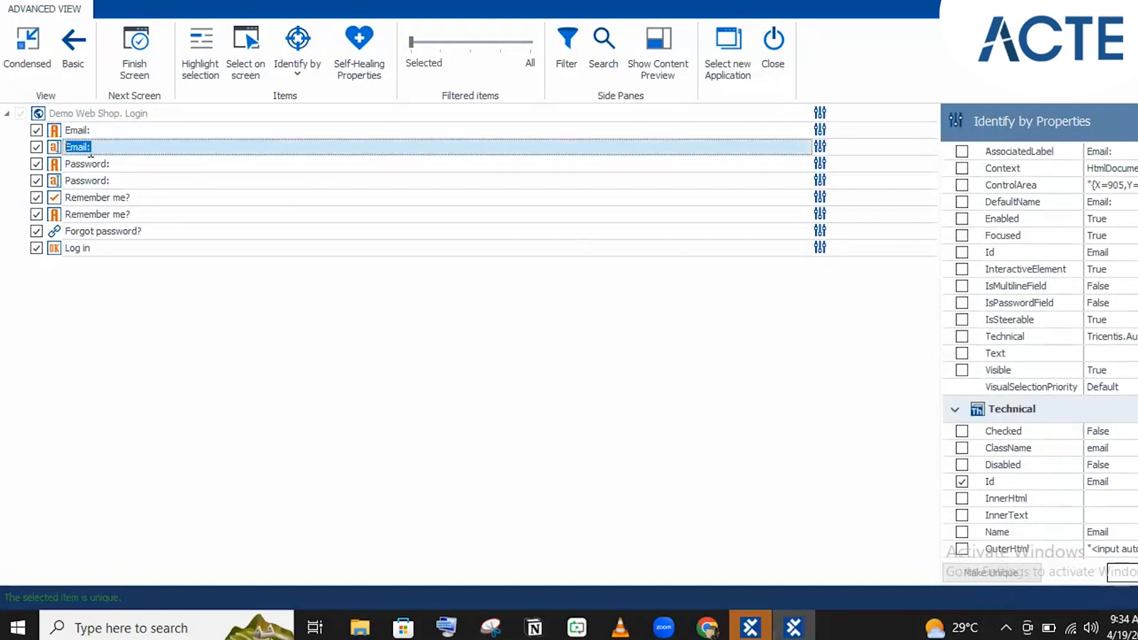
pyautogui.scroll(-4, 1039, 355)
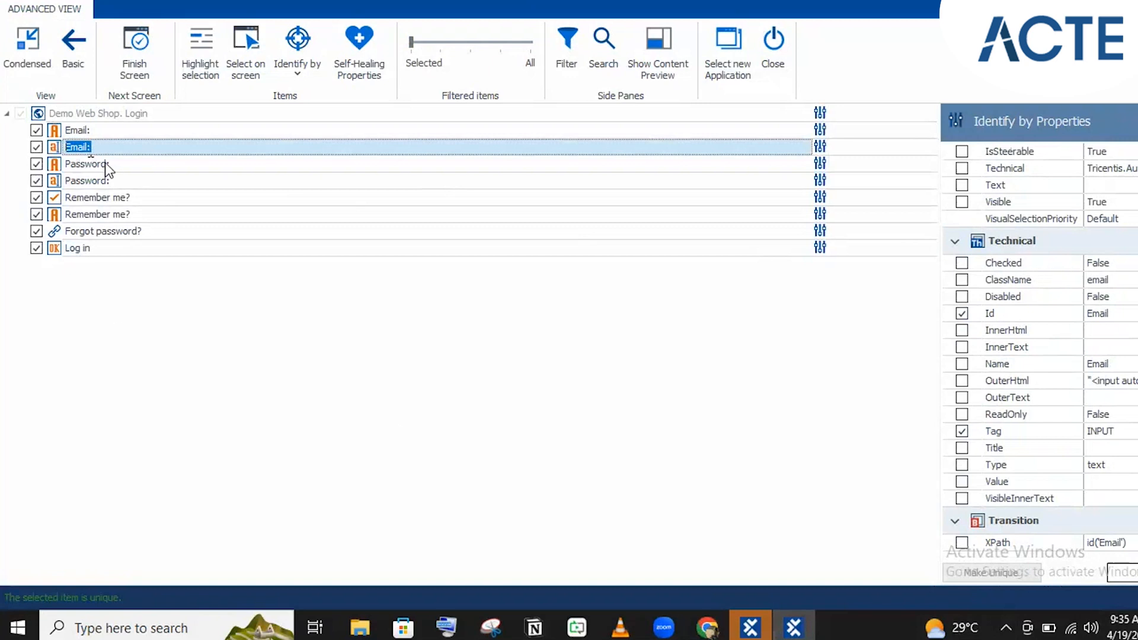
pyautogui.click(105, 163)
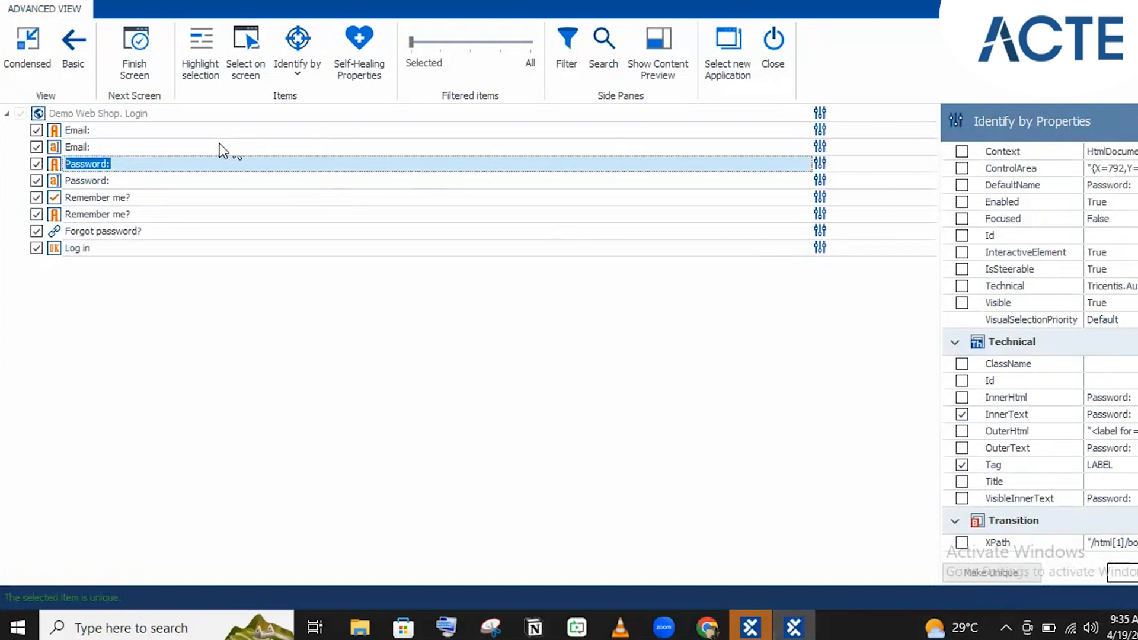
pyautogui.click(93, 181)
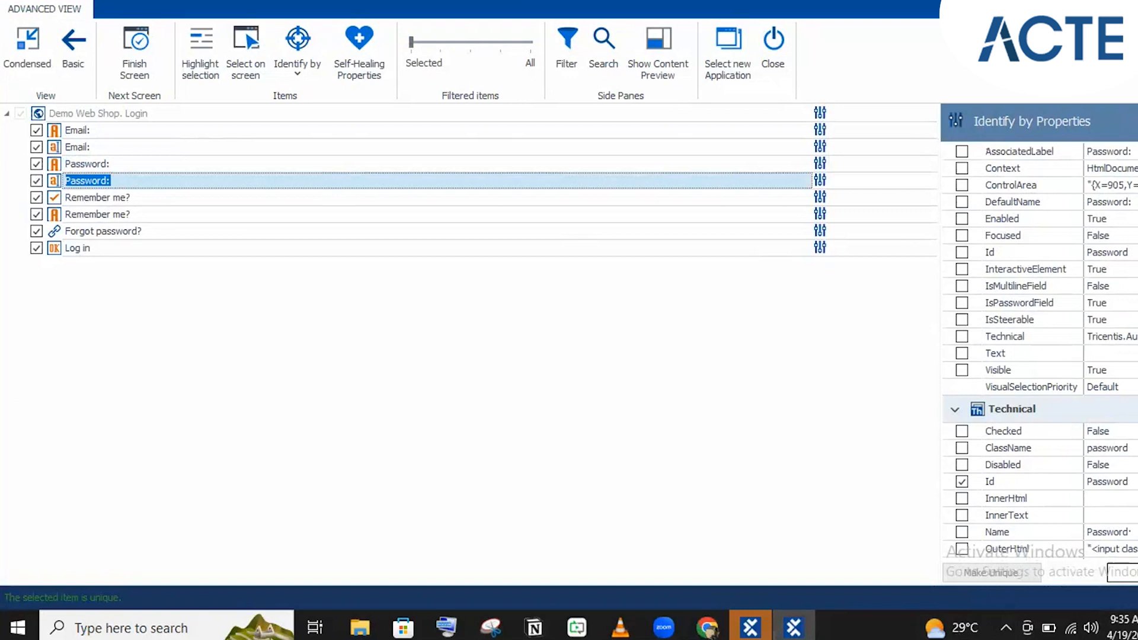
# Step: Review the identification properties of the Password text box, Remember me? checkbox and label, Log in button, and Password label
pyautogui.scroll(-3, 1040, 332)
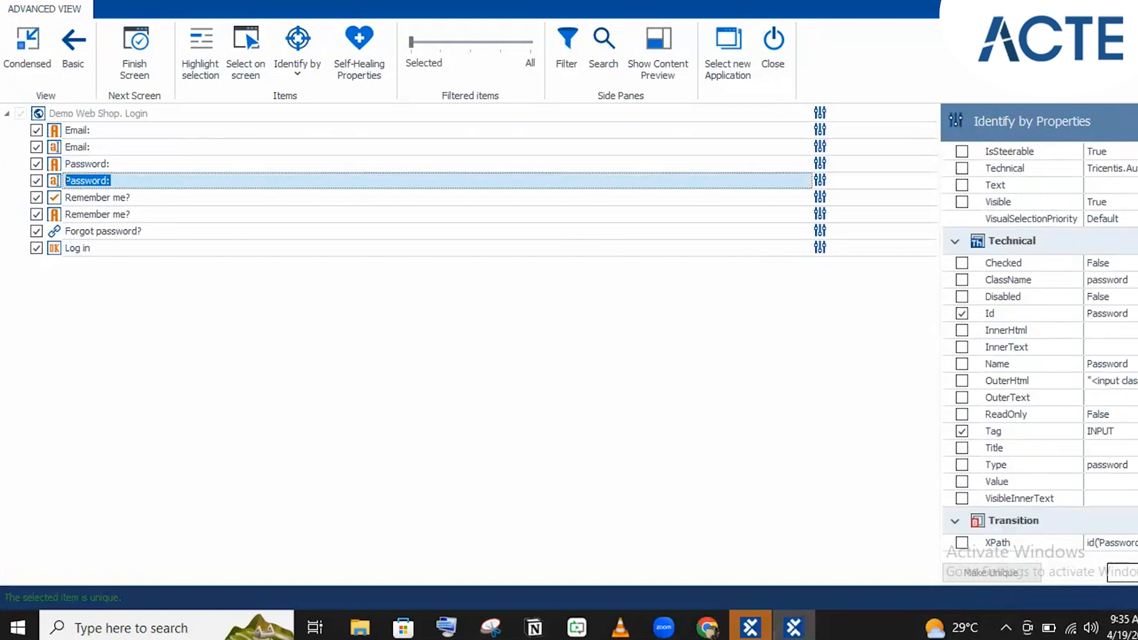
pyautogui.click(95, 199)
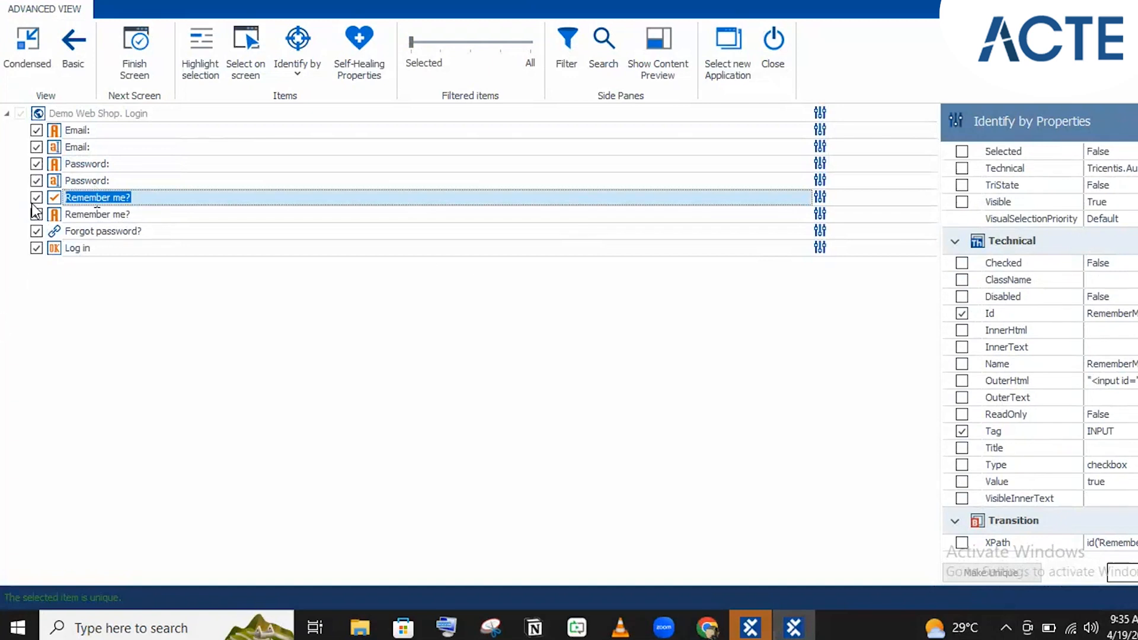
pyautogui.click(92, 213)
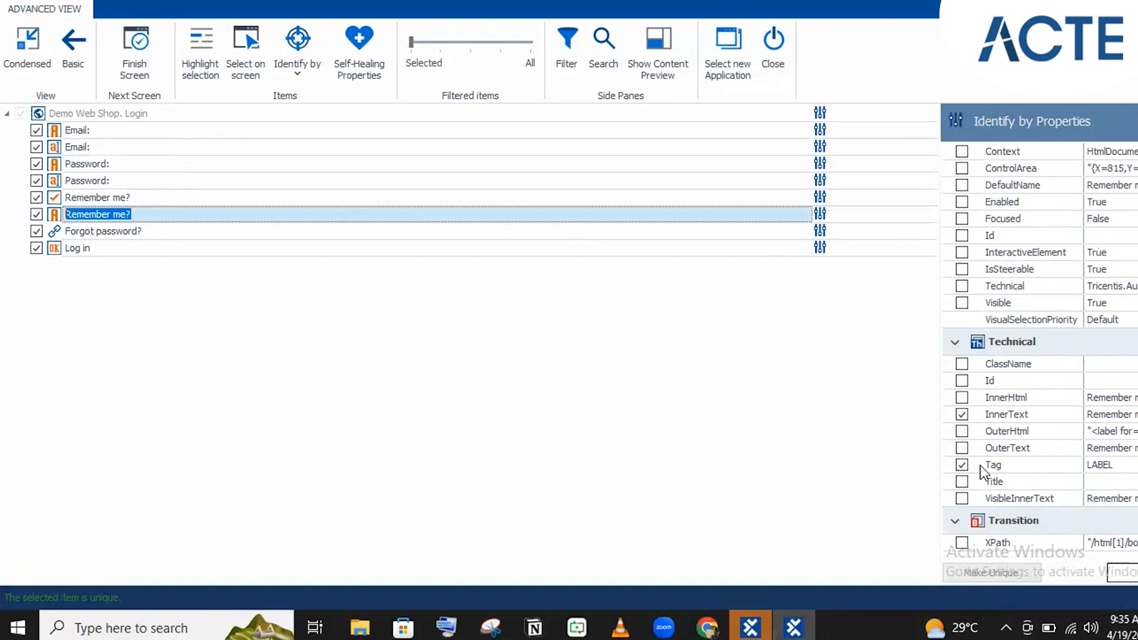
pyautogui.click(118, 224)
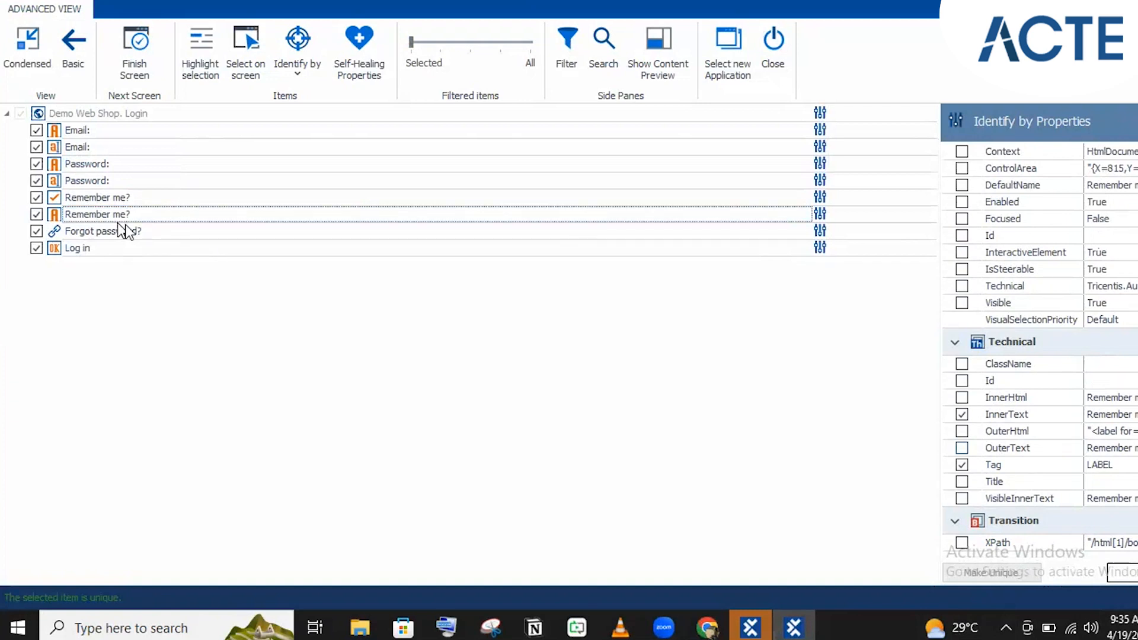
pyautogui.click(97, 244)
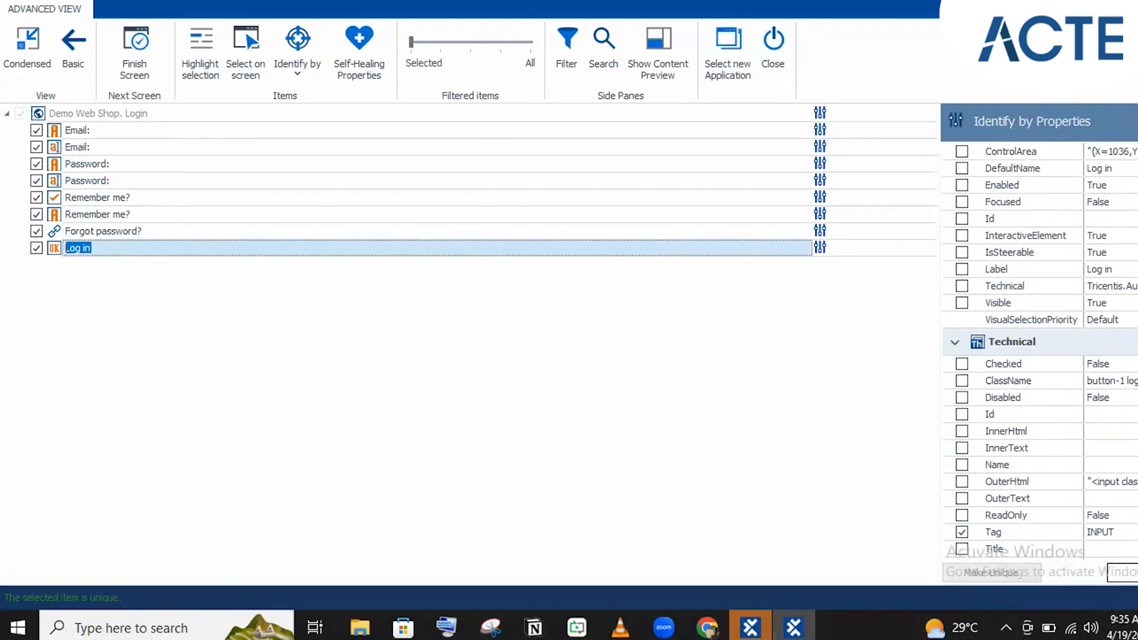
pyautogui.scroll(-3, 1037, 356)
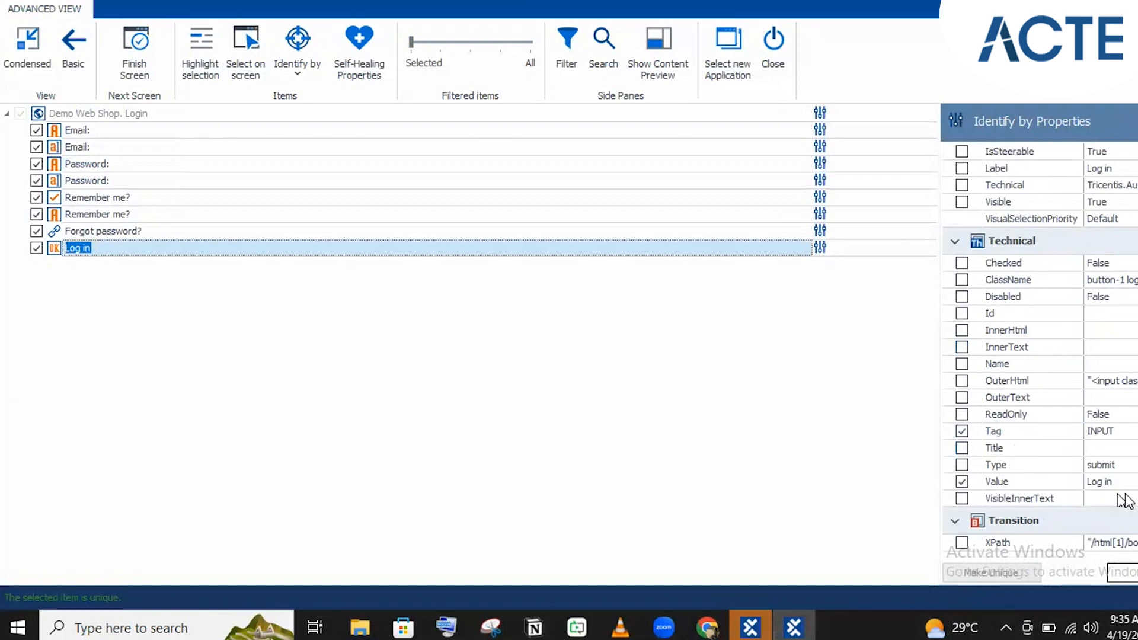
pyautogui.click(415, 504)
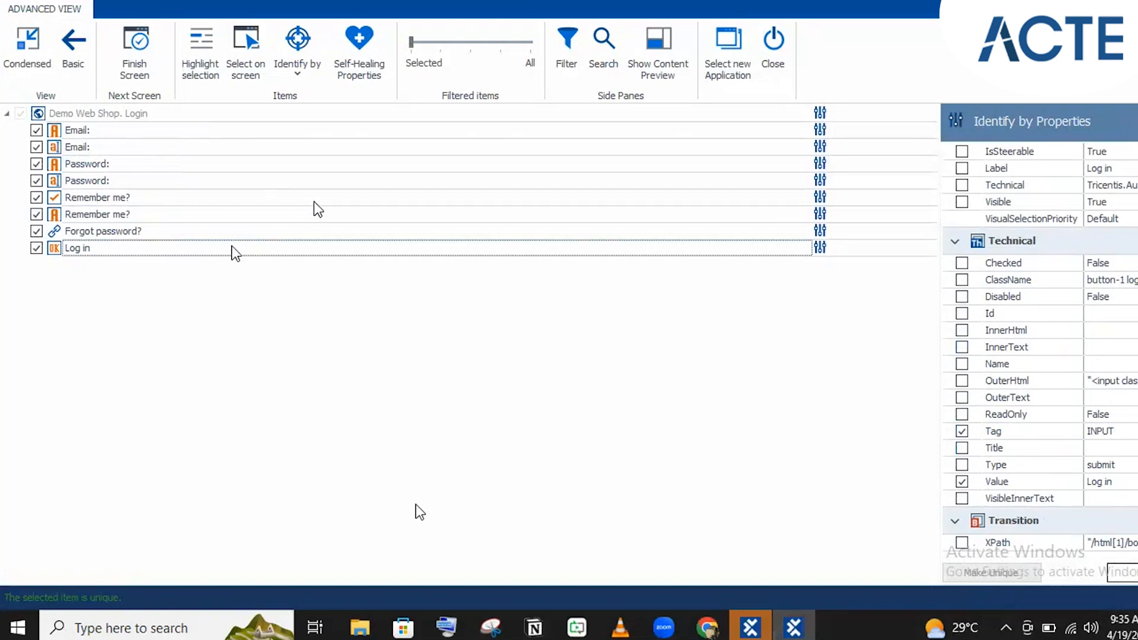
pyautogui.click(106, 164)
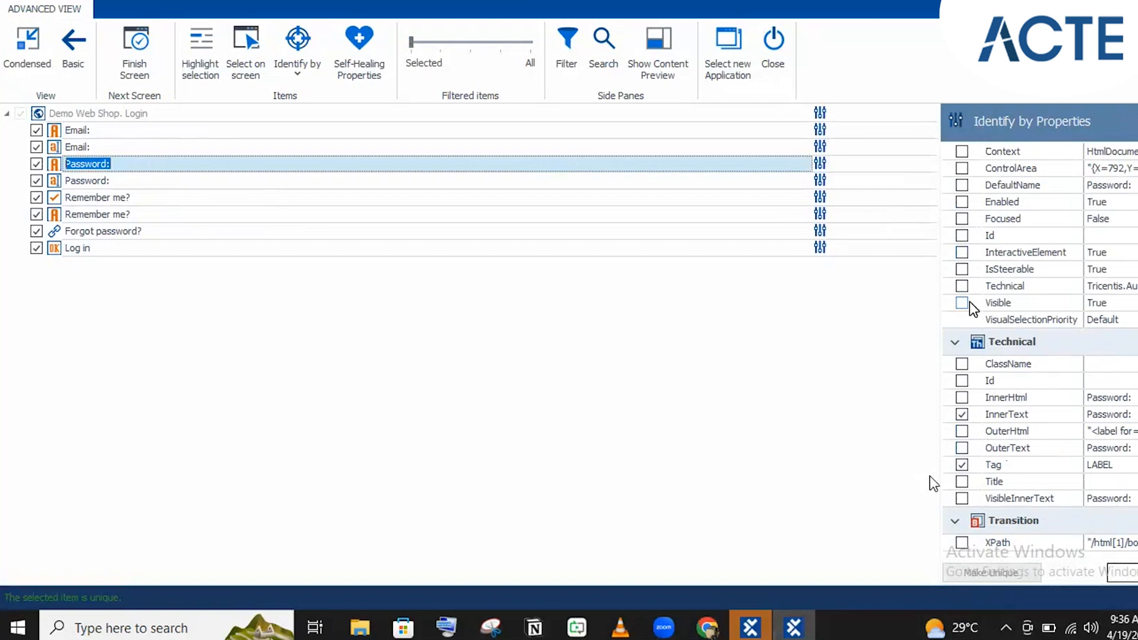
pyautogui.click(568, 407)
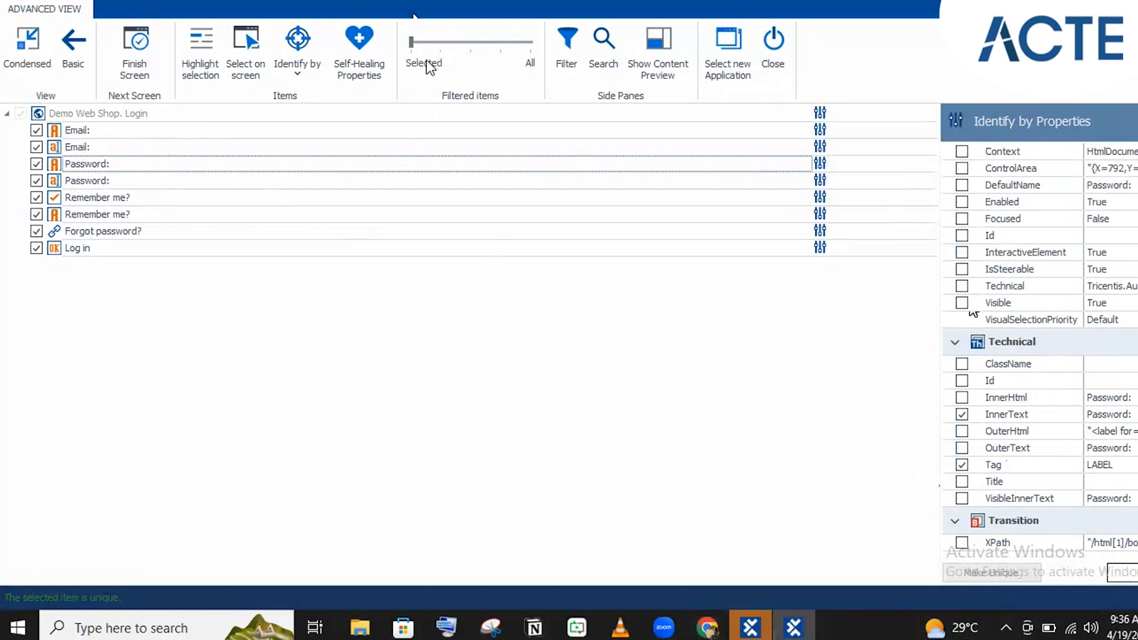
# Step: Rename the scanned Demo Web Shop login page as Login and finish the screen to save the module
pyautogui.click(187, 110)
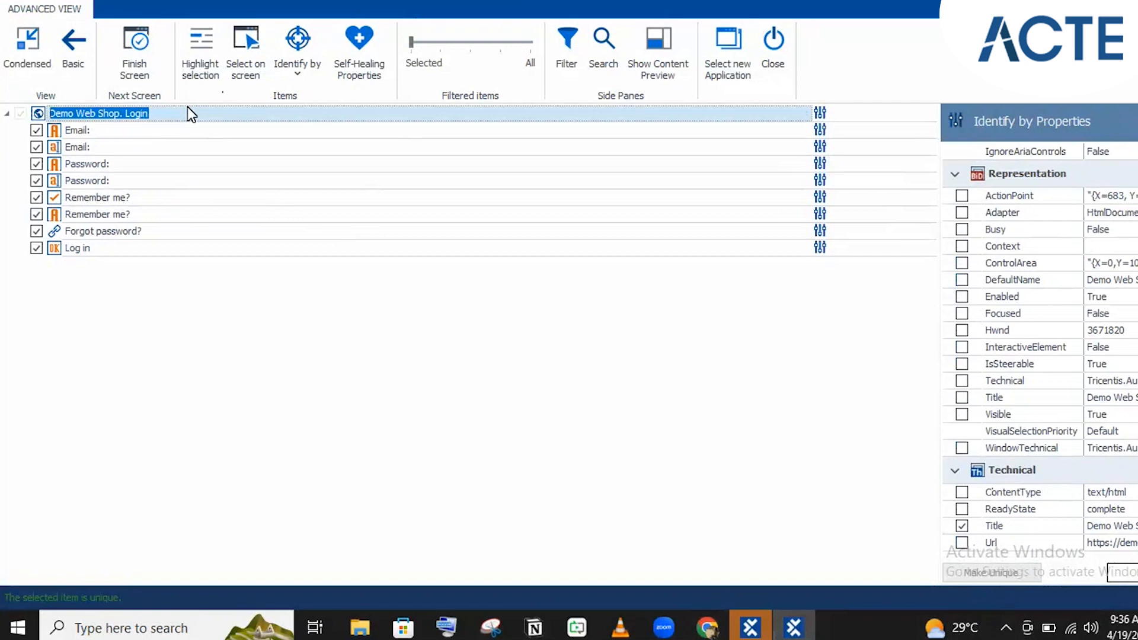
pyautogui.write('Login')
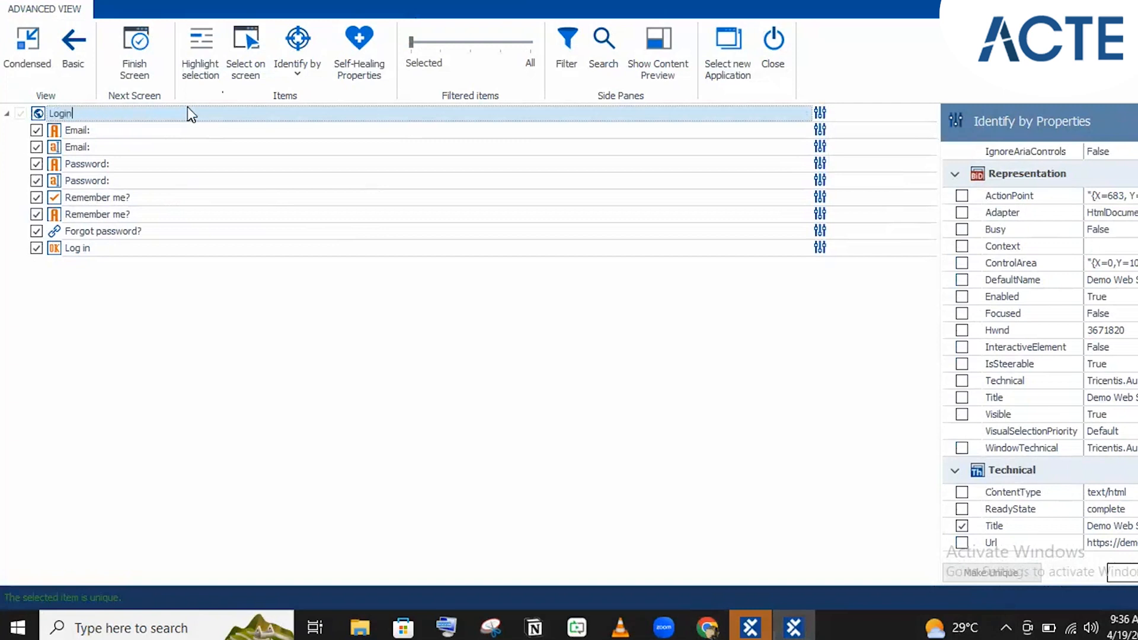
pyautogui.press('Return')
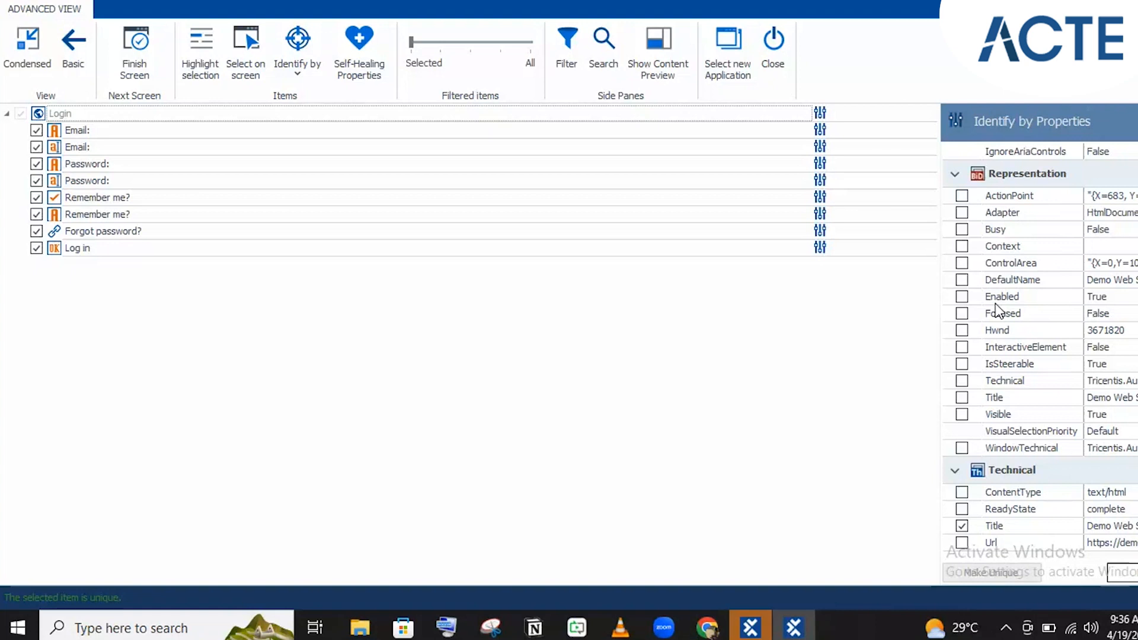
pyautogui.click(120, 41)
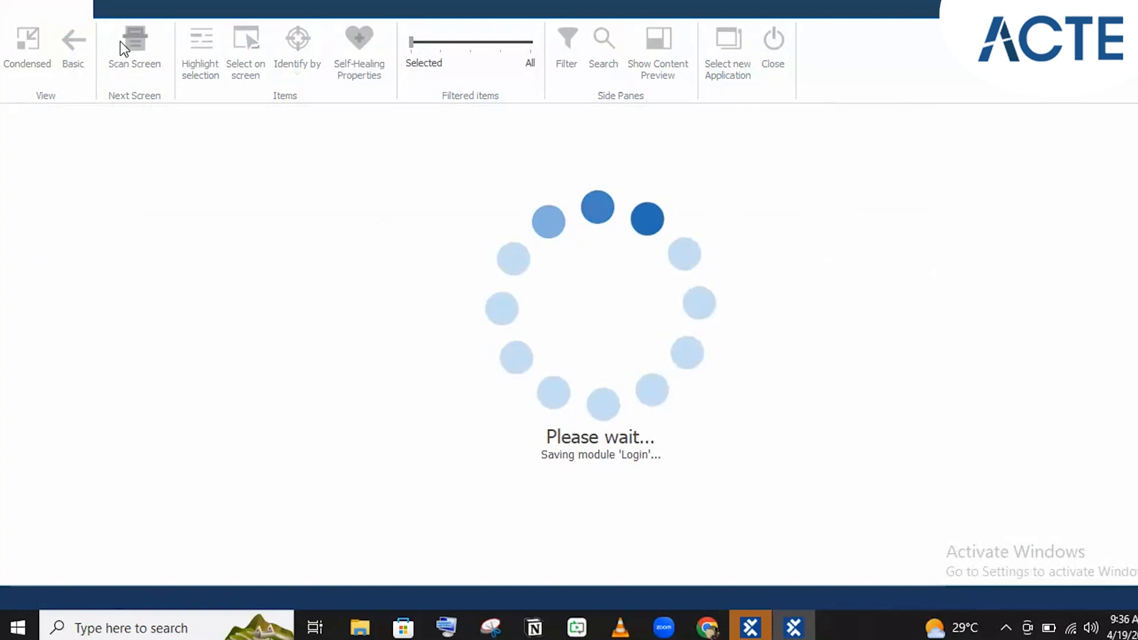
# Step: Finish the repeated scan of the login page, switch to Chrome and log in to Demo Web Shop with the prefilled credentials
pyautogui.click(126, 62)
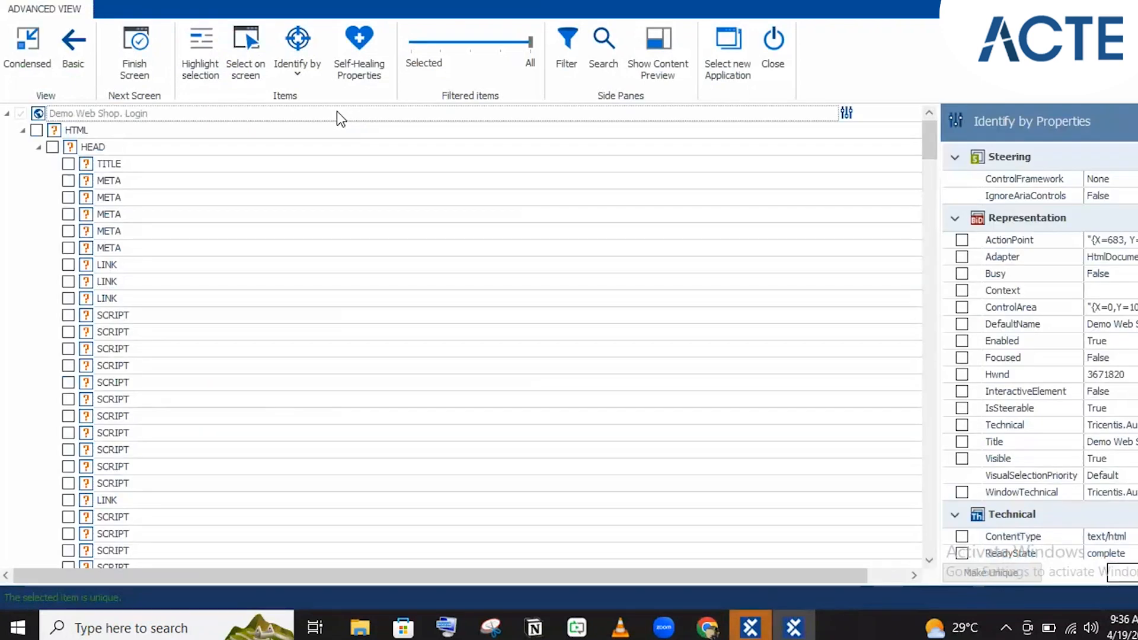
pyautogui.click(138, 52)
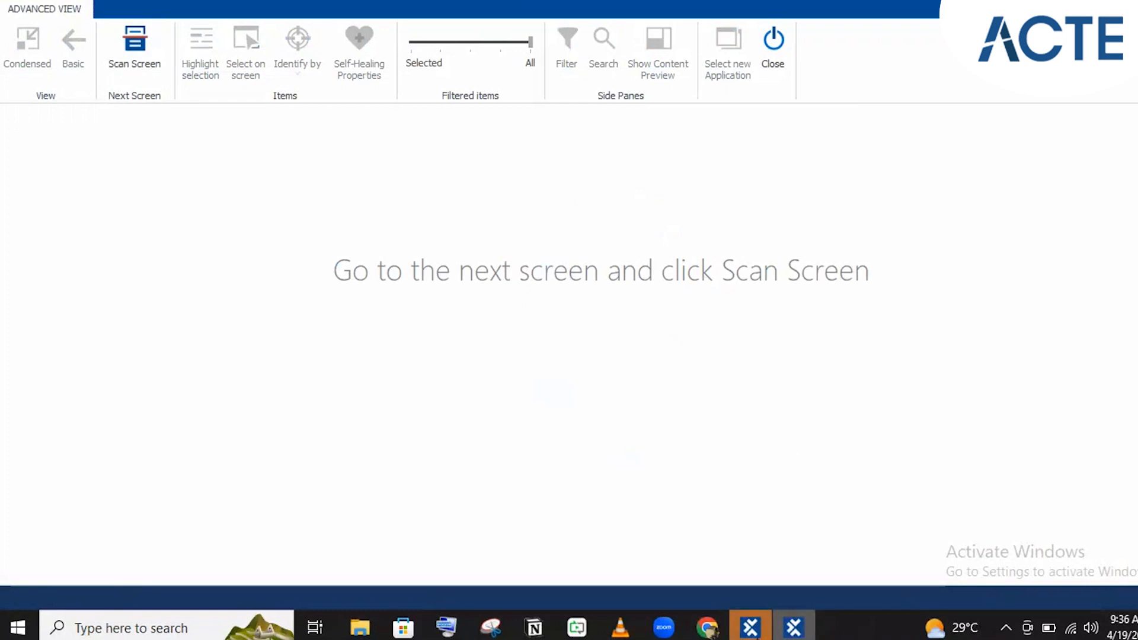
pyautogui.moveTo(708, 627)
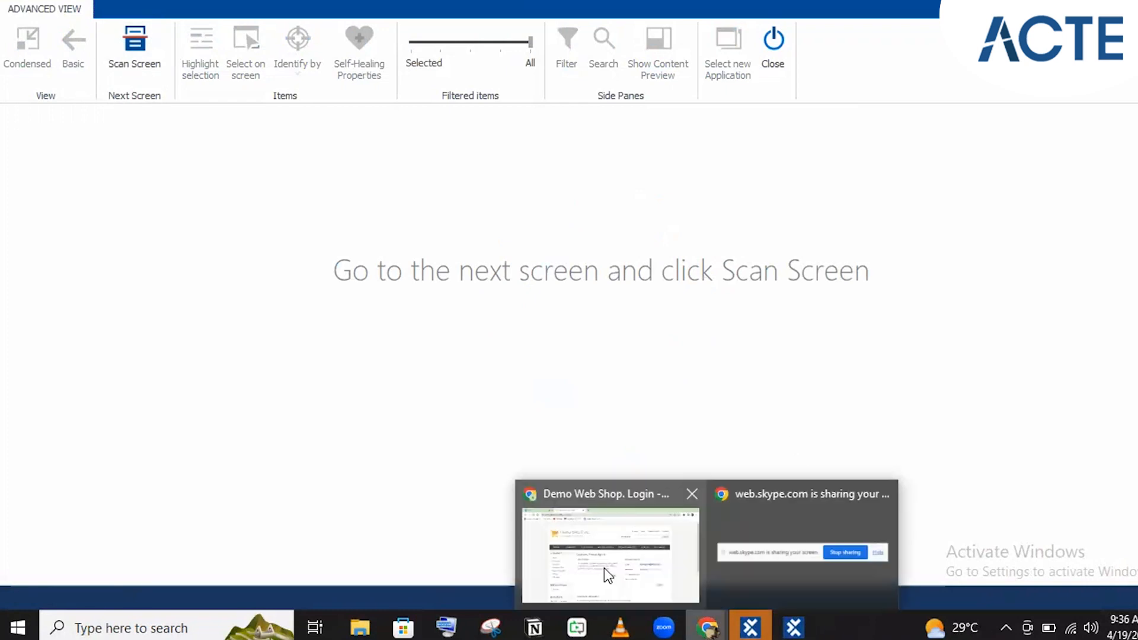
pyautogui.click(559, 520)
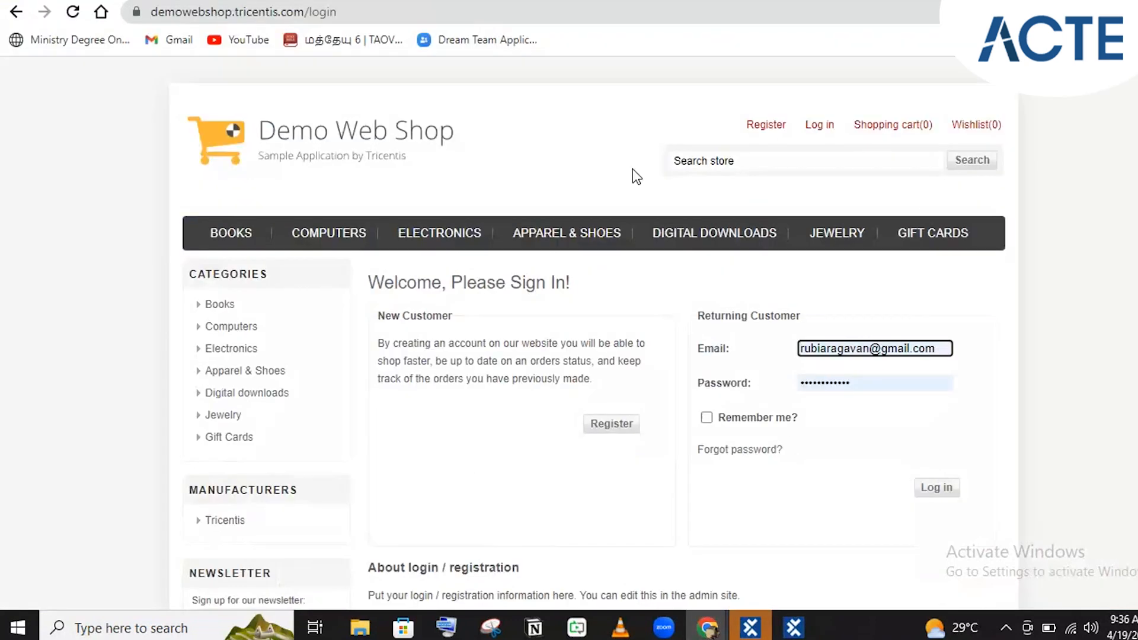
pyautogui.click(936, 488)
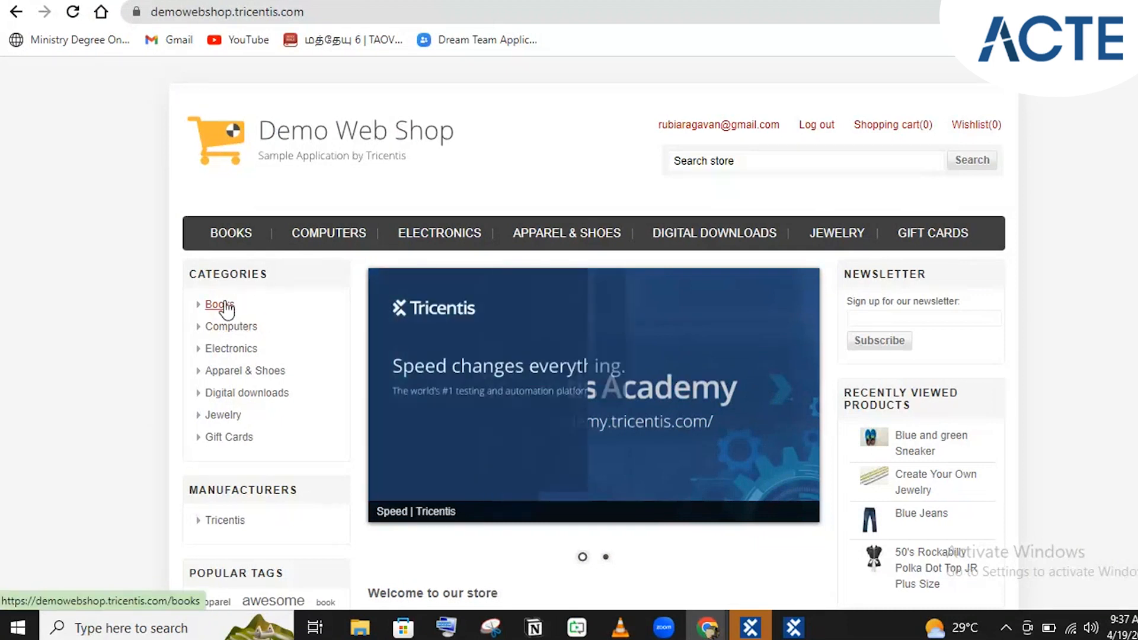
# Step: Return to XScan, scan the shop's home page, and narrow the filter from all items to the page's main controls
pyautogui.click(793, 627)
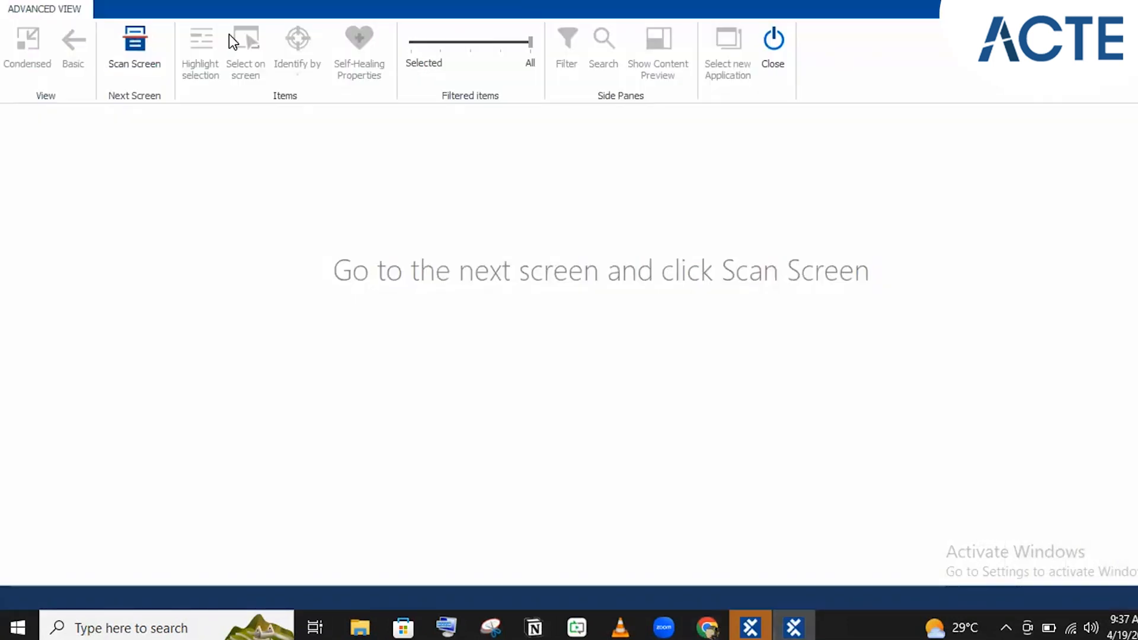
pyautogui.click(148, 36)
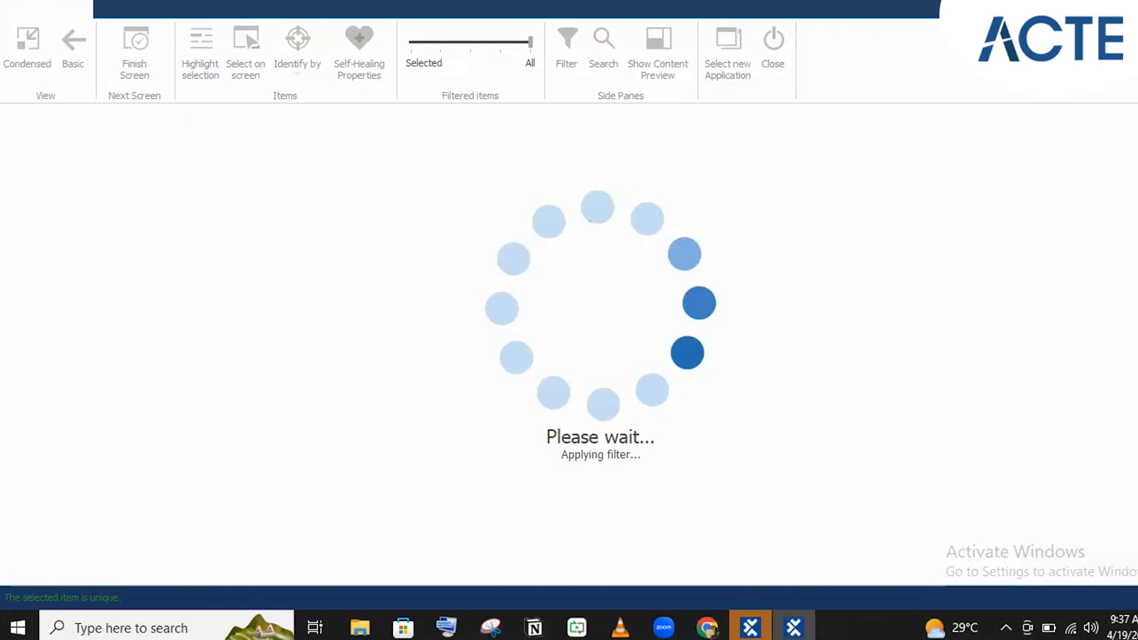
pyautogui.moveTo(624, 21); pyautogui.dragTo(813, 49)
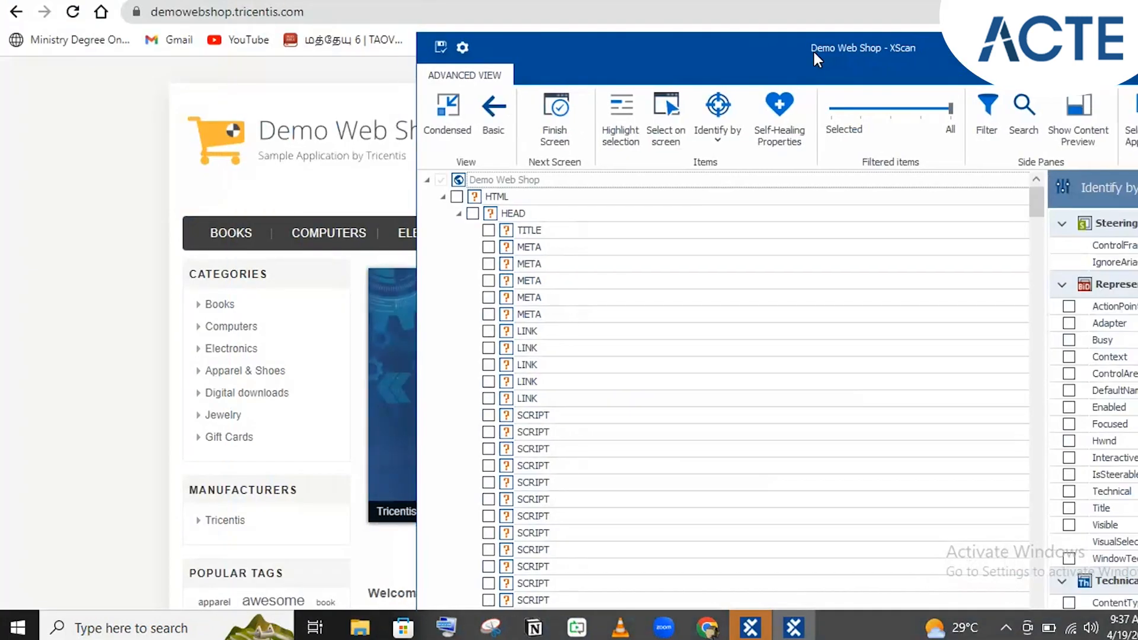
pyautogui.click(880, 108)
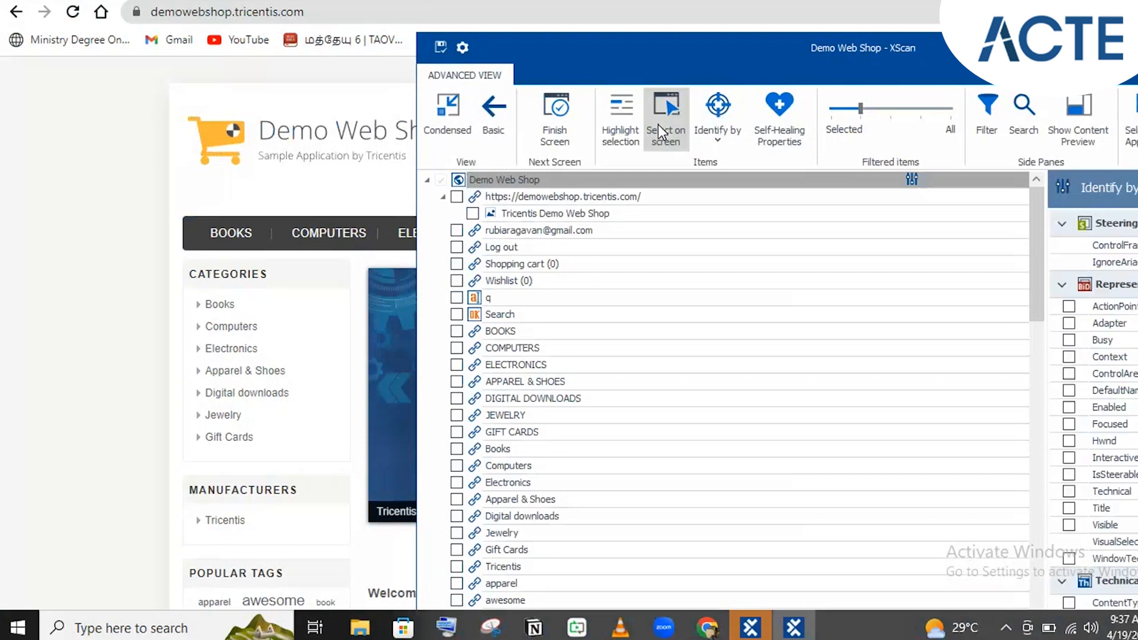
# Step: Pick the Books link under Categories directly on the web page and filter the scanned items to only the selected ones
pyautogui.click(658, 124)
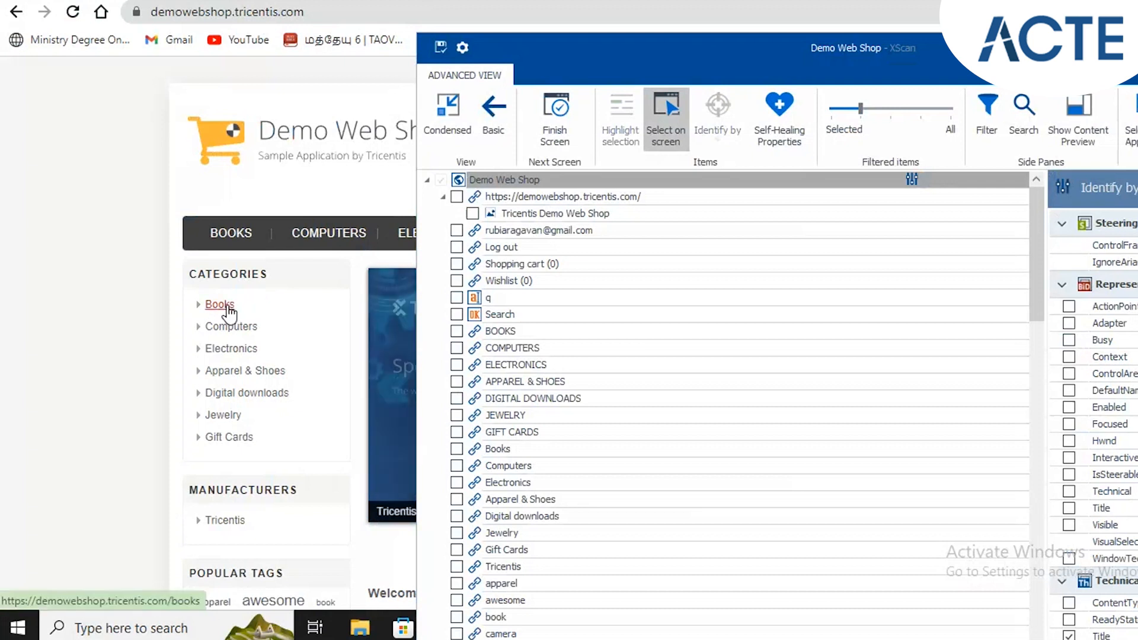
pyautogui.click(583, 57)
pyautogui.moveTo(584, 59); pyautogui.dragTo(507, 8)
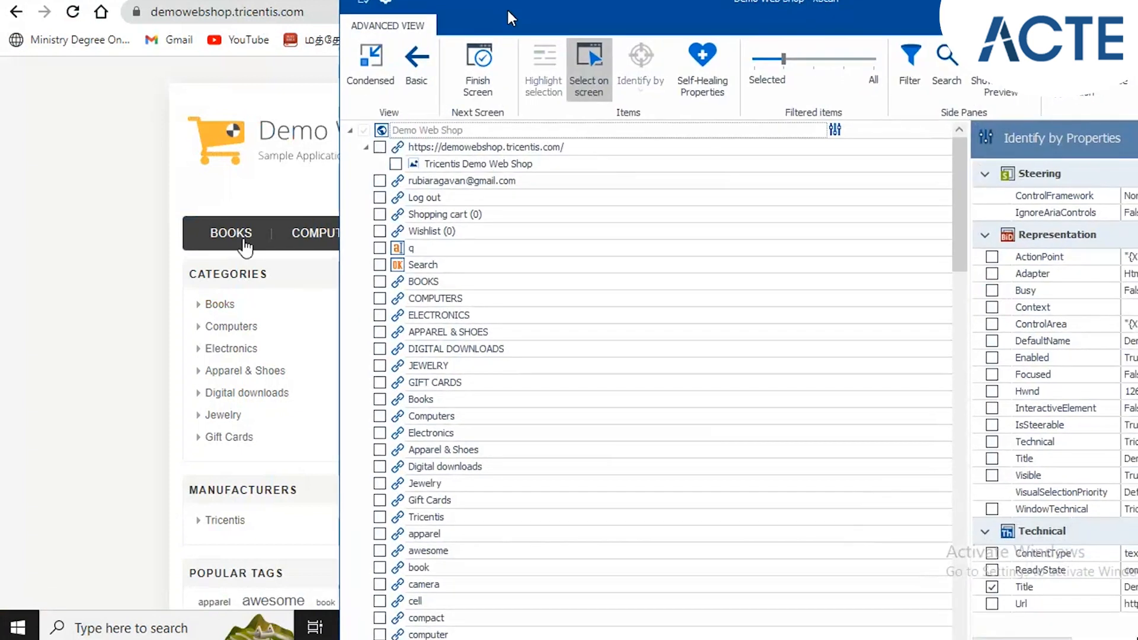
pyautogui.click(226, 299)
pyautogui.click(579, 62)
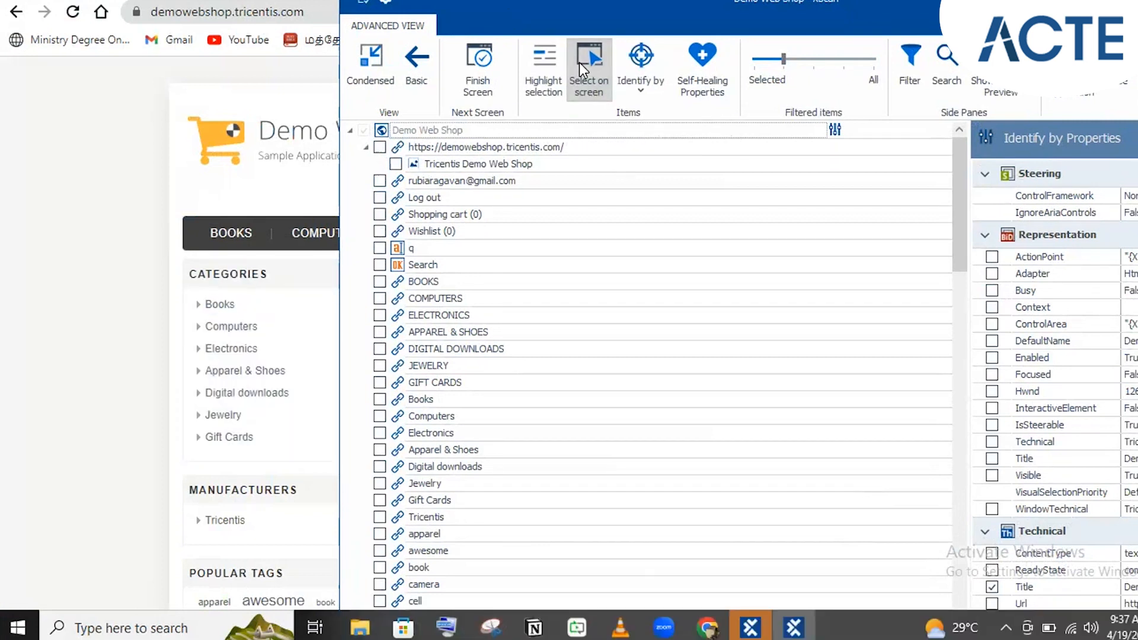
pyautogui.click(758, 58)
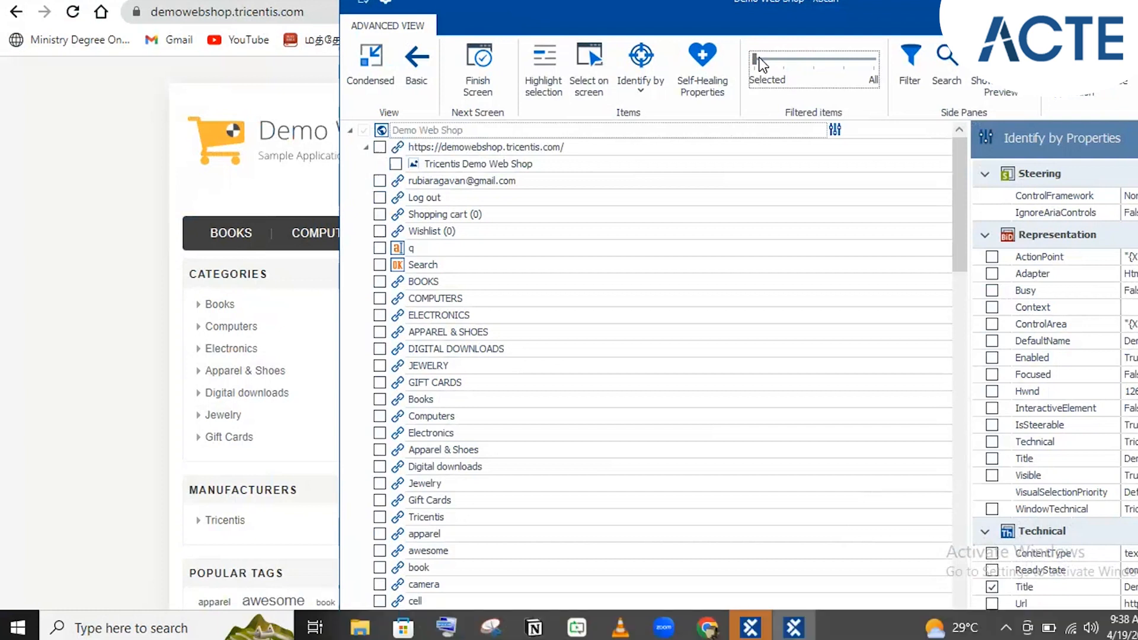
pyautogui.click(455, 150)
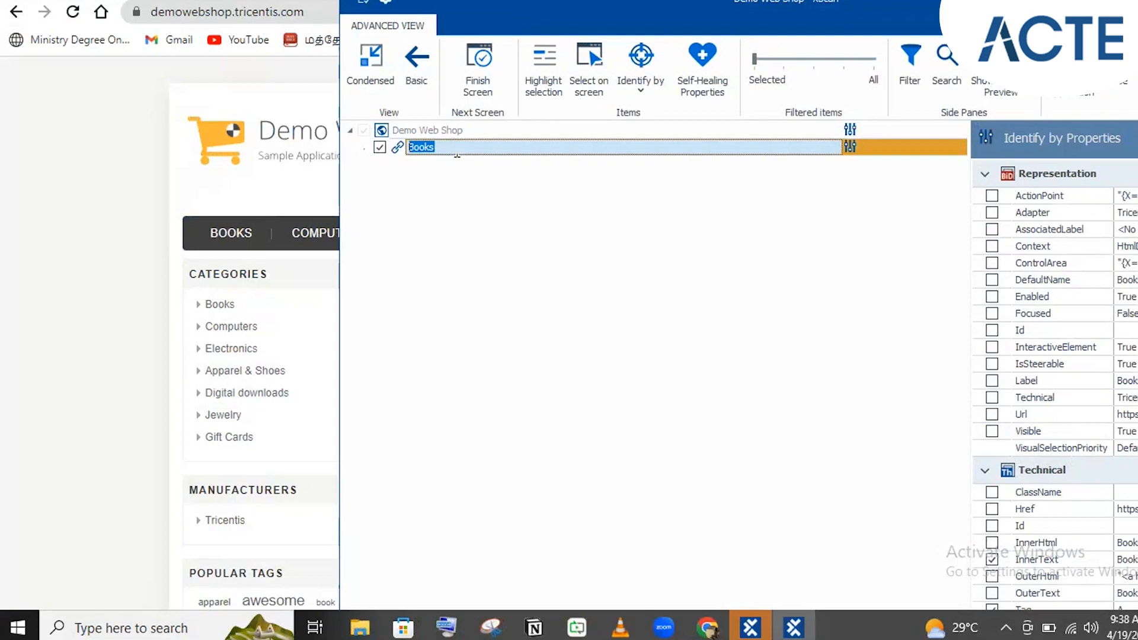
# Step: Examine the representation and technical identification properties of the Books link
pyautogui.moveTo(592, 15); pyautogui.dragTo(208, 1)
pyautogui.click(176, 132)
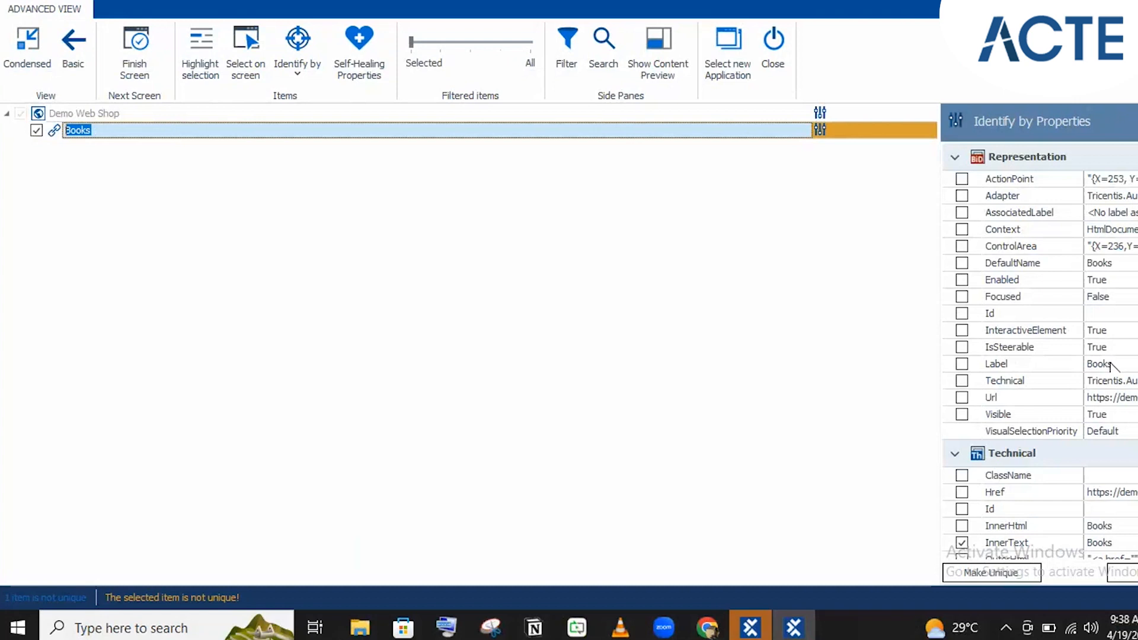
pyautogui.scroll(-3, 1037, 344)
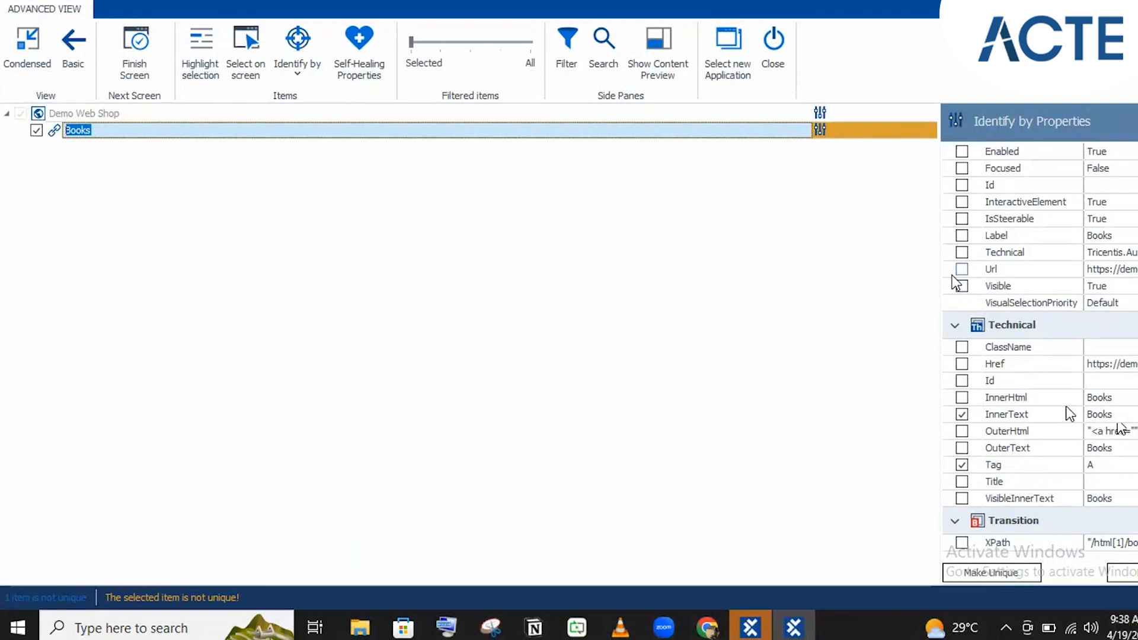
# Step: Try Label and DefaultName as additional identifiers for the Books link, and toggle its Tag property
pyautogui.click(961, 236)
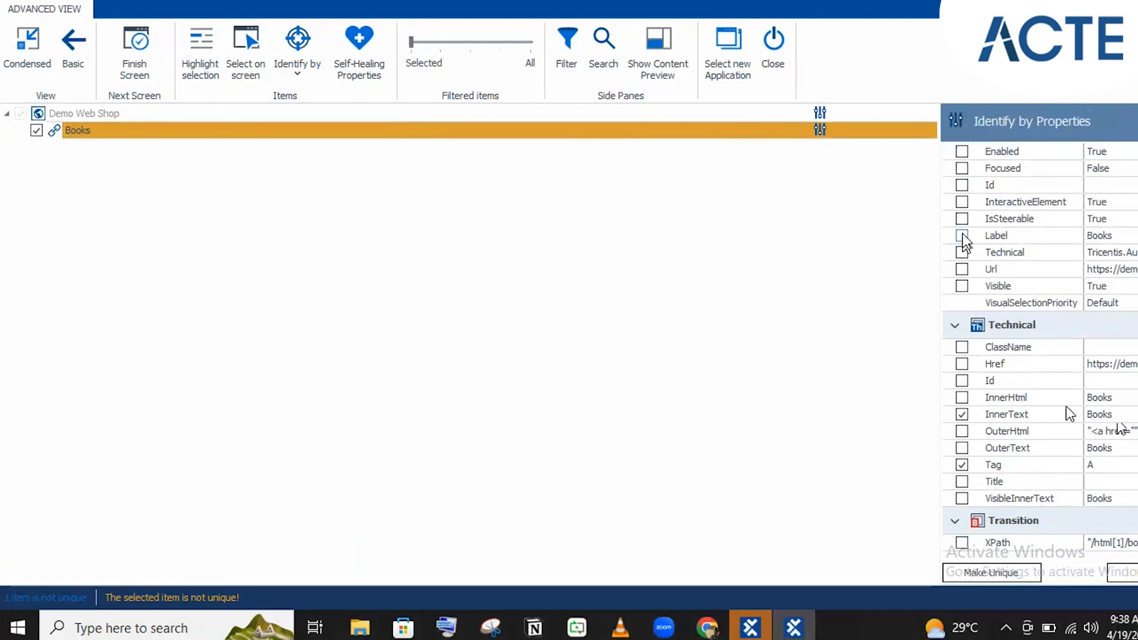
pyautogui.click(960, 236)
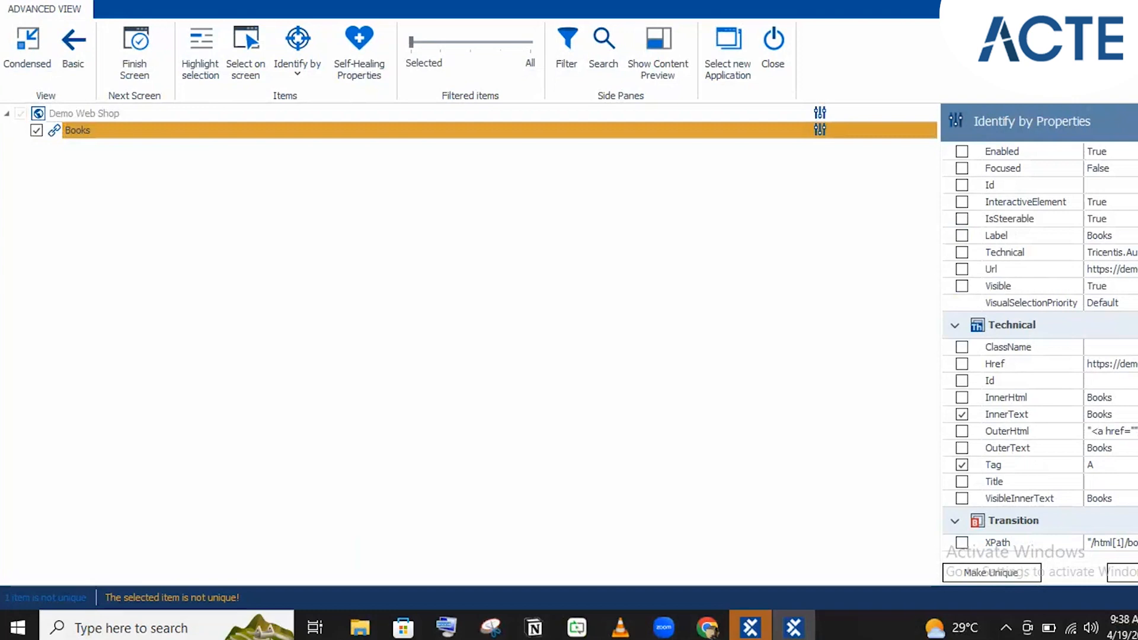
pyautogui.scroll(3, 1040, 350)
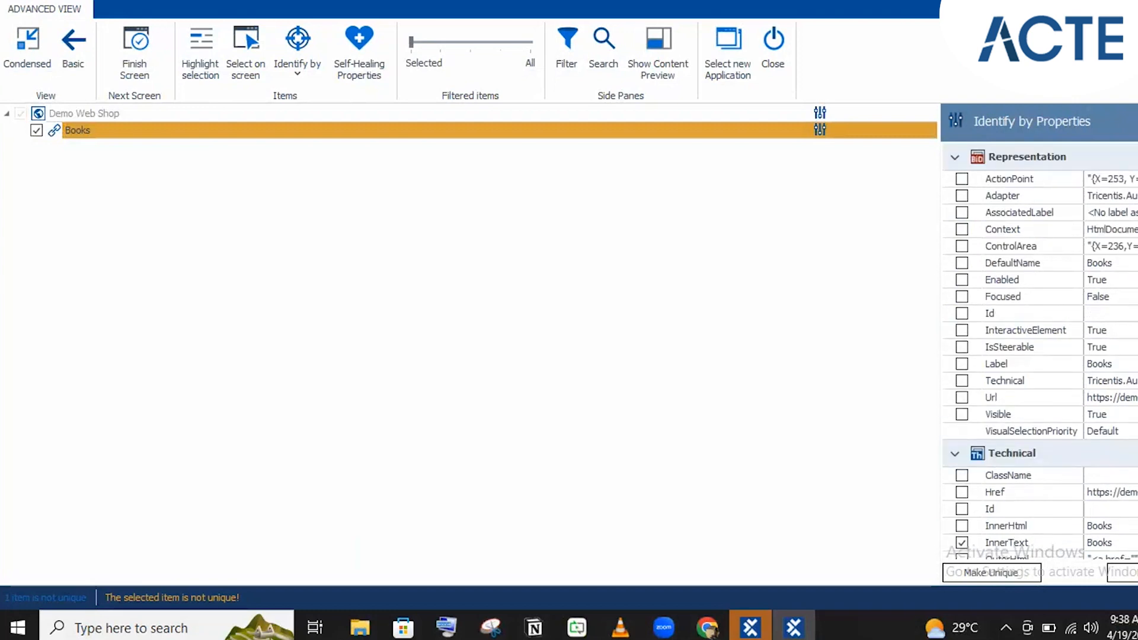
pyautogui.click(961, 262)
pyautogui.scroll(-3, 1040, 349)
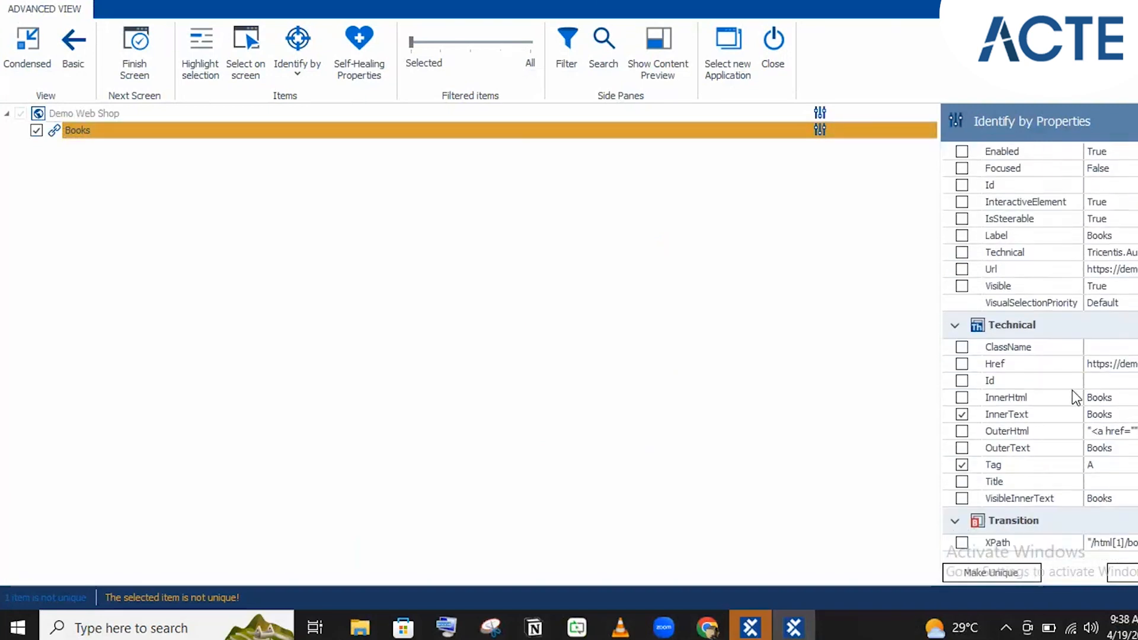
pyautogui.click(962, 466)
pyautogui.click(962, 466)
# Step: Compare the Books link under Categories with the one in the shop's top navigation, alongside the scanned item's properties
pyautogui.moveTo(379, 2); pyautogui.dragTo(616, 5)
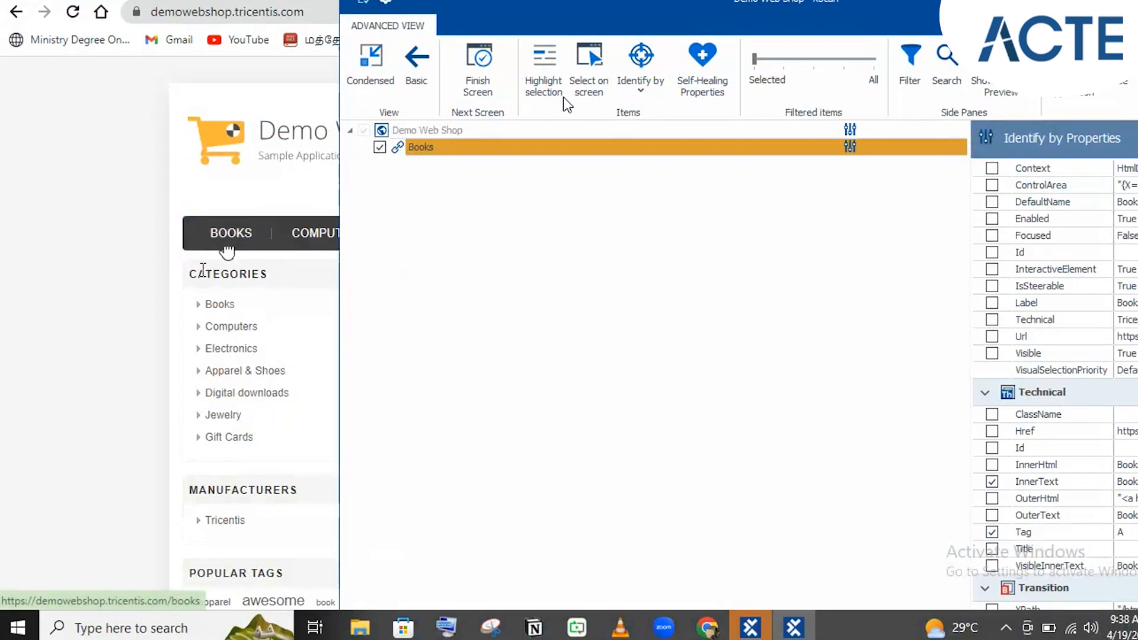
pyautogui.moveTo(748, 36); pyautogui.dragTo(503, 32)
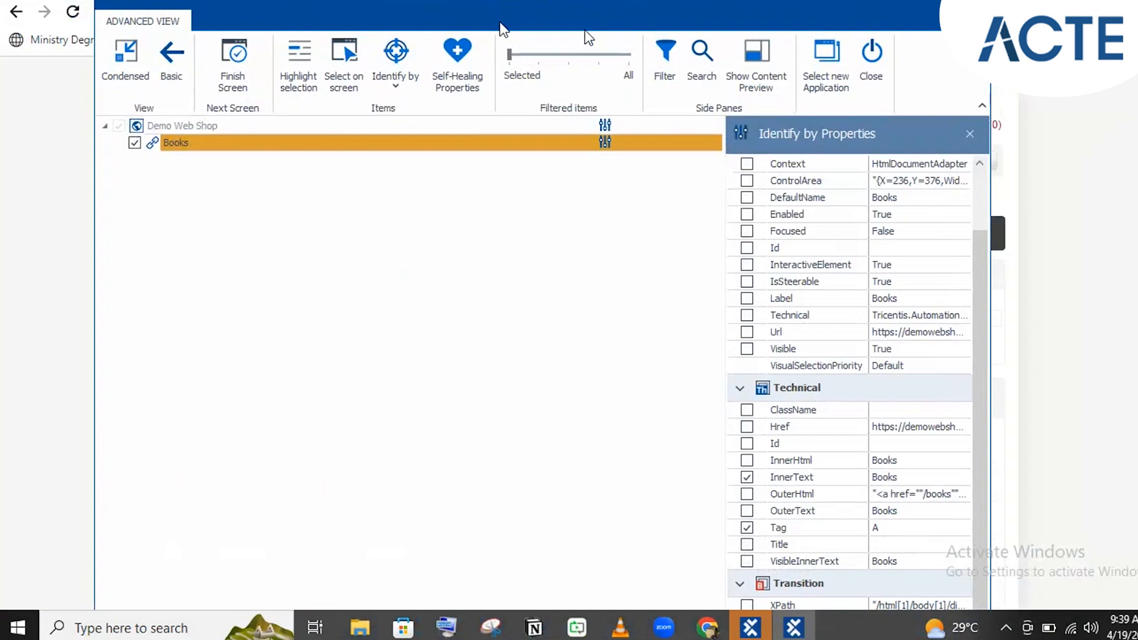
# Step: Try XPath as an additional identifier for the Books link, then clear it again
pyautogui.moveTo(442, 2)
pyautogui.mouseDown()
pyautogui.moveTo(697, 13)
pyautogui.moveTo(424, 0)
pyautogui.mouseUp()
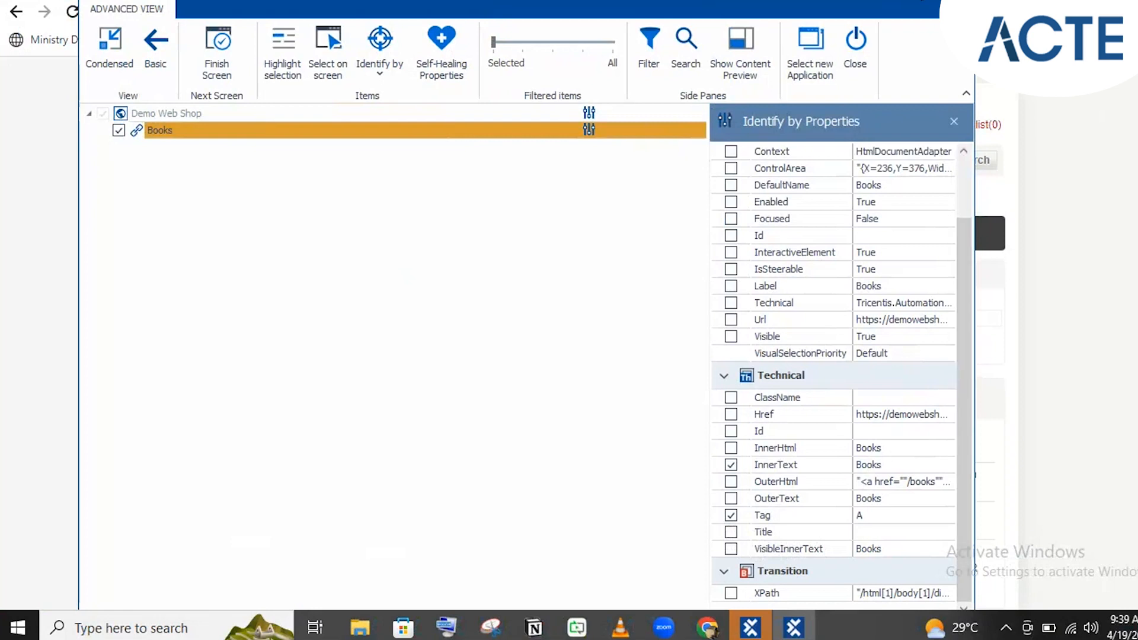
pyautogui.click(921, 1)
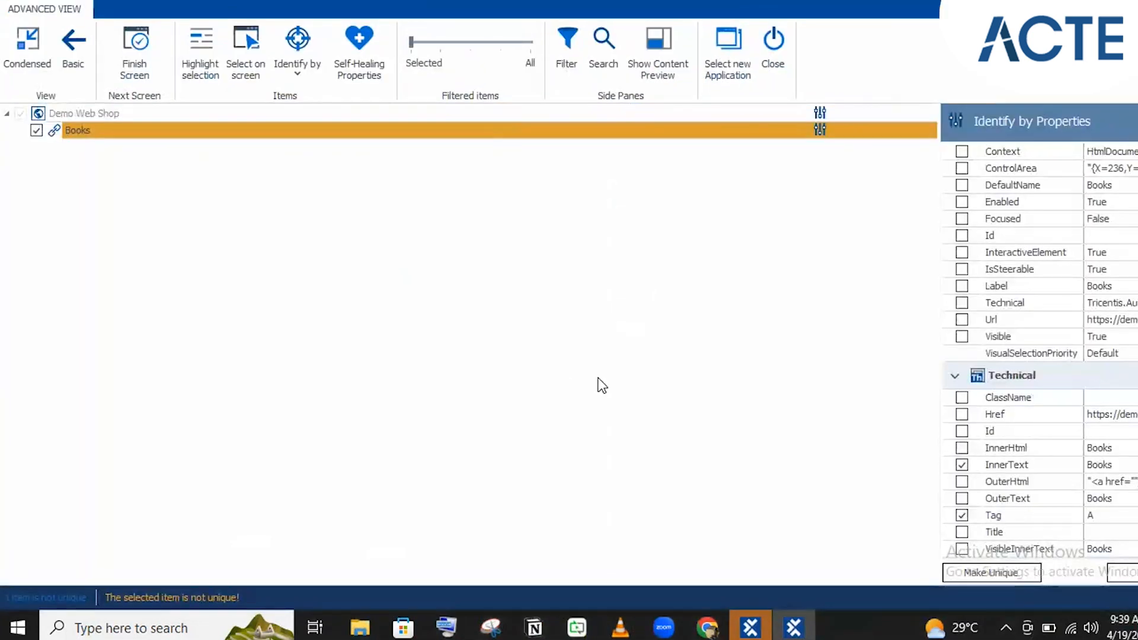
pyautogui.scroll(-1, 1107, 522)
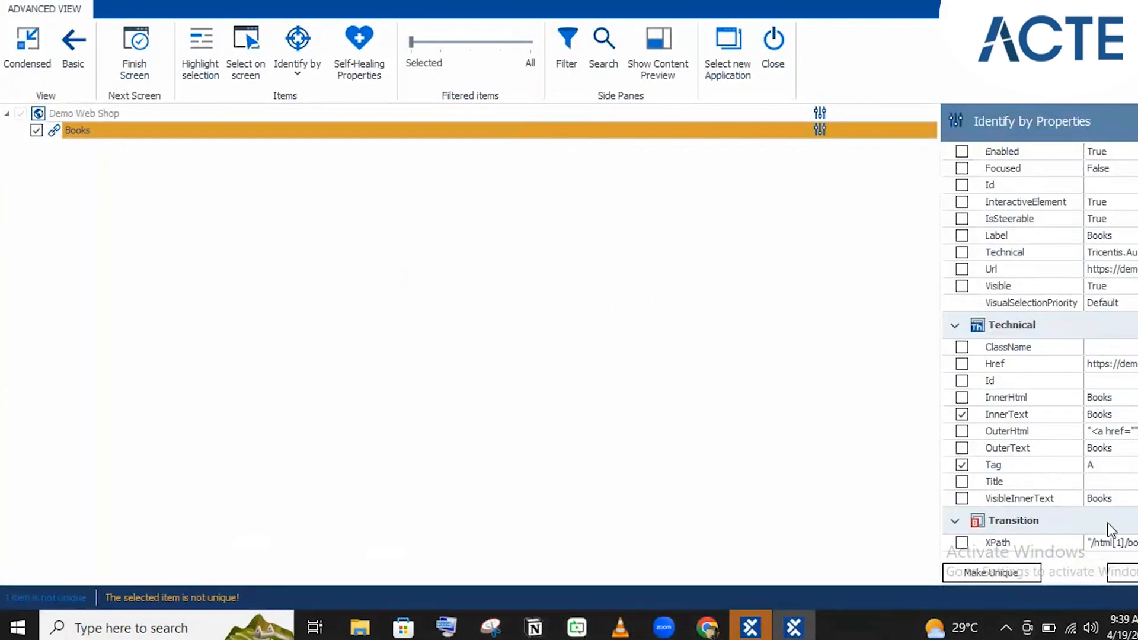
pyautogui.click(961, 543)
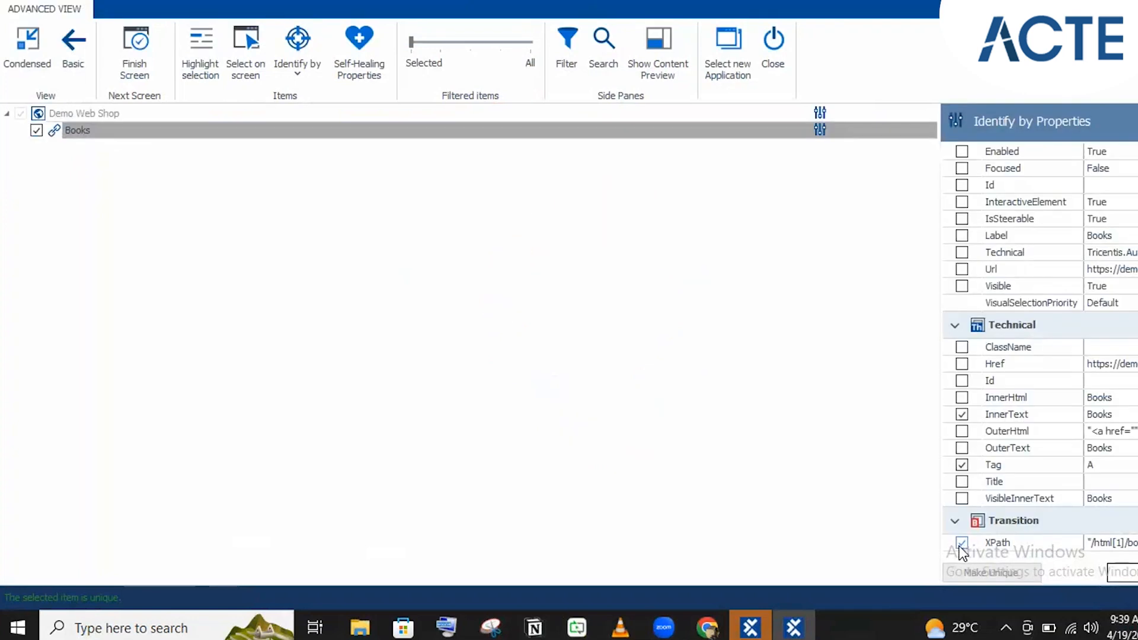
pyautogui.click(962, 543)
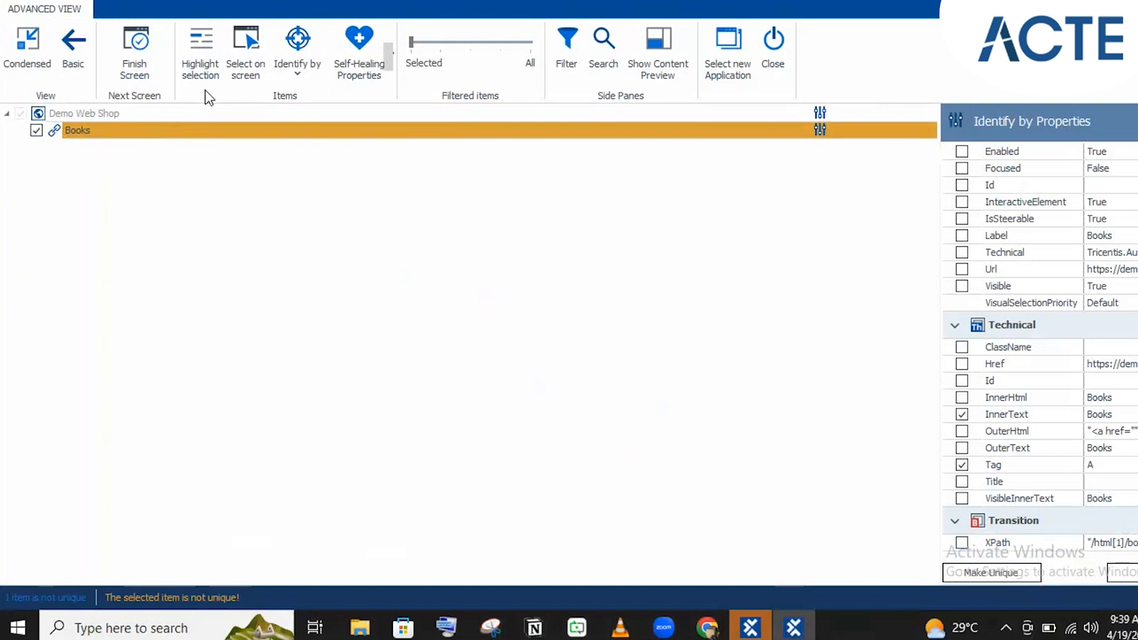
pyautogui.click(278, 82)
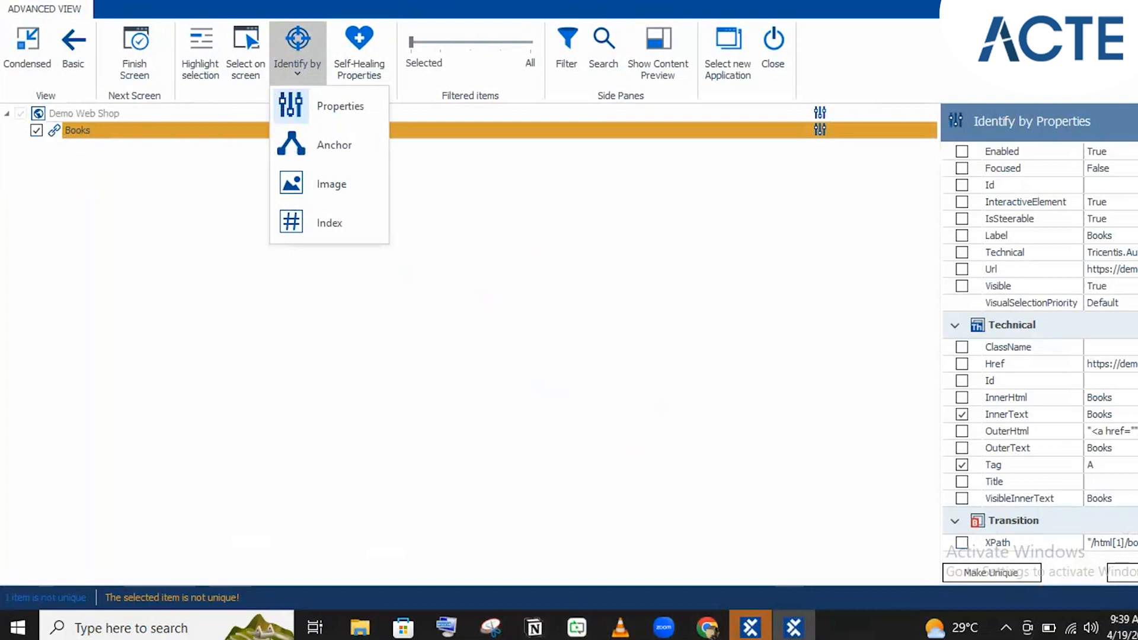
pyautogui.click(76, 138)
pyautogui.doubleClick(475, 9)
pyautogui.moveTo(367, 7); pyautogui.dragTo(671, 8)
pyautogui.click(684, 64)
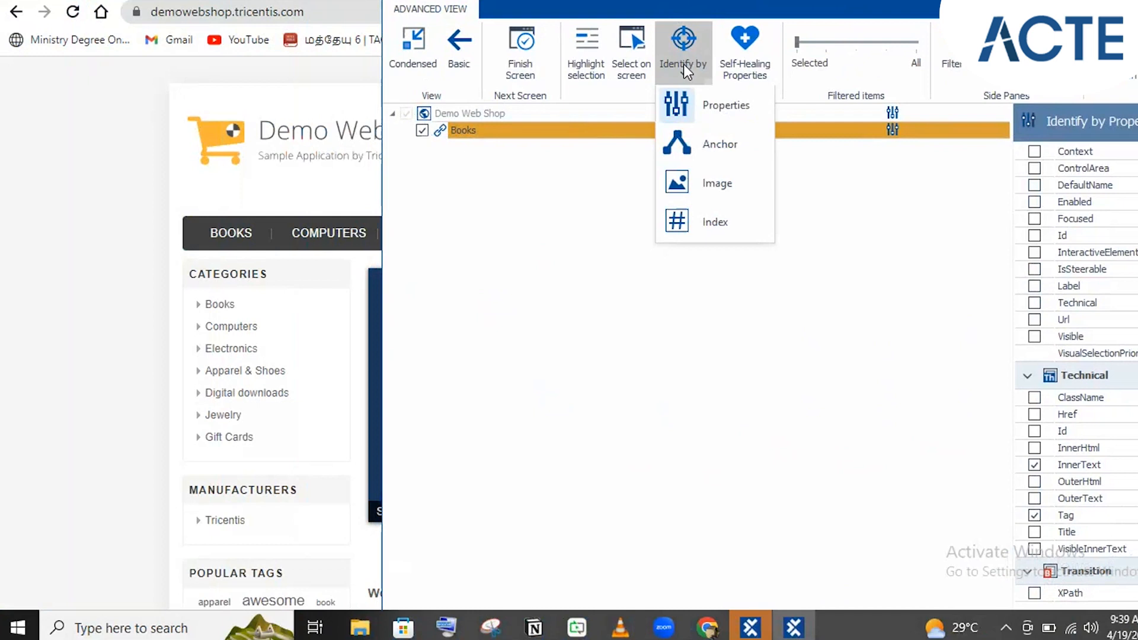
pyautogui.moveTo(1035, 2); pyautogui.dragTo(779, 3)
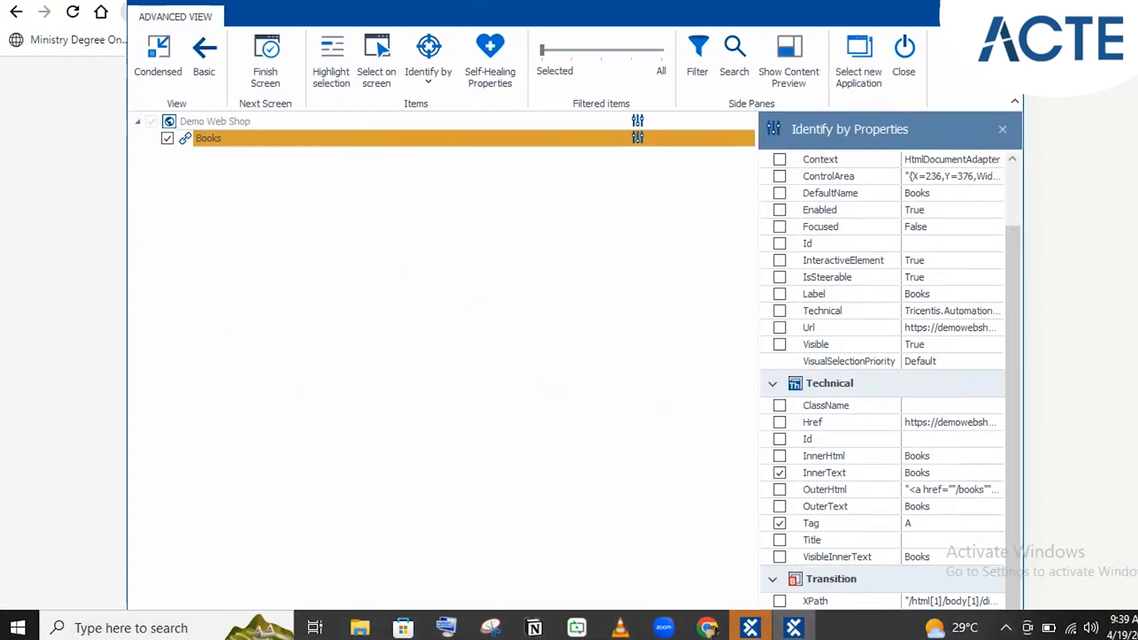
pyautogui.click(971, 3)
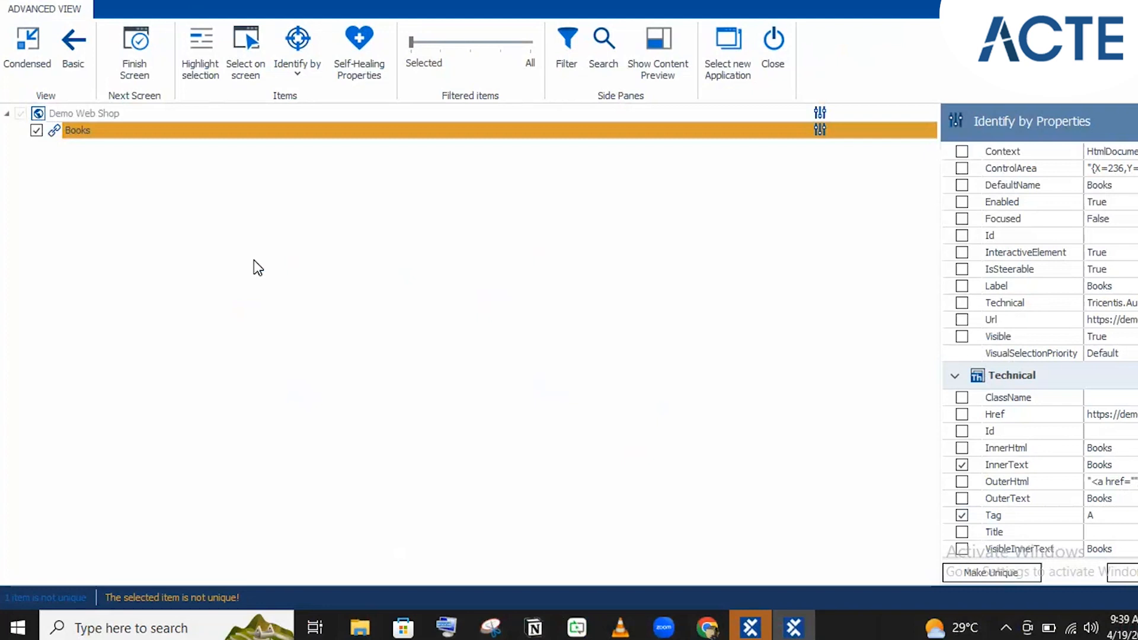
pyautogui.click(93, 131)
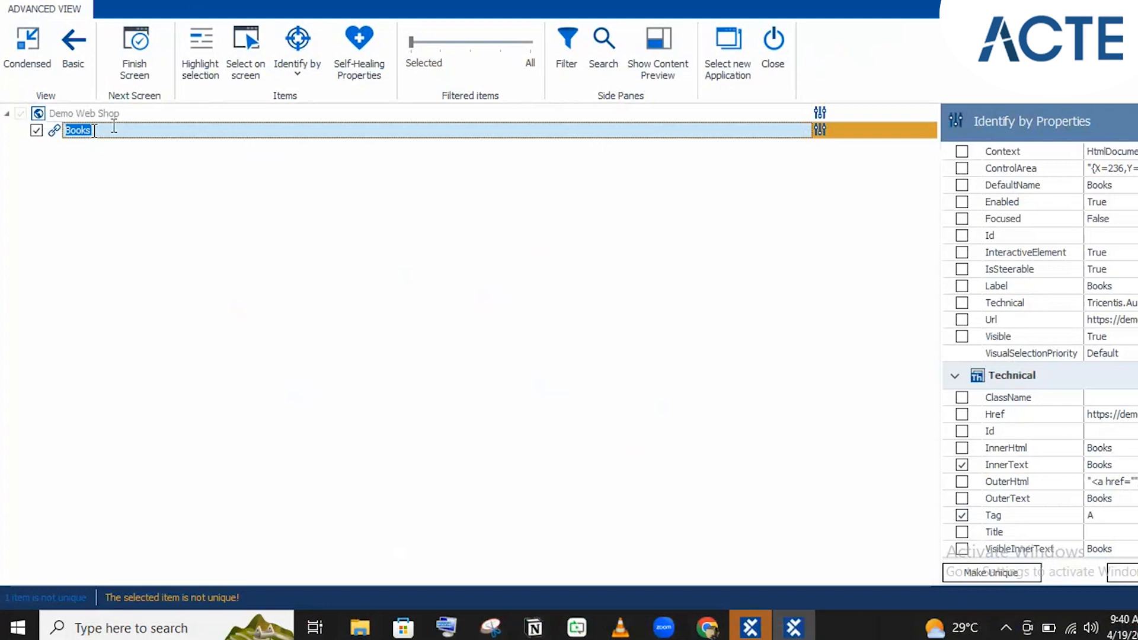
pyautogui.press('Return')
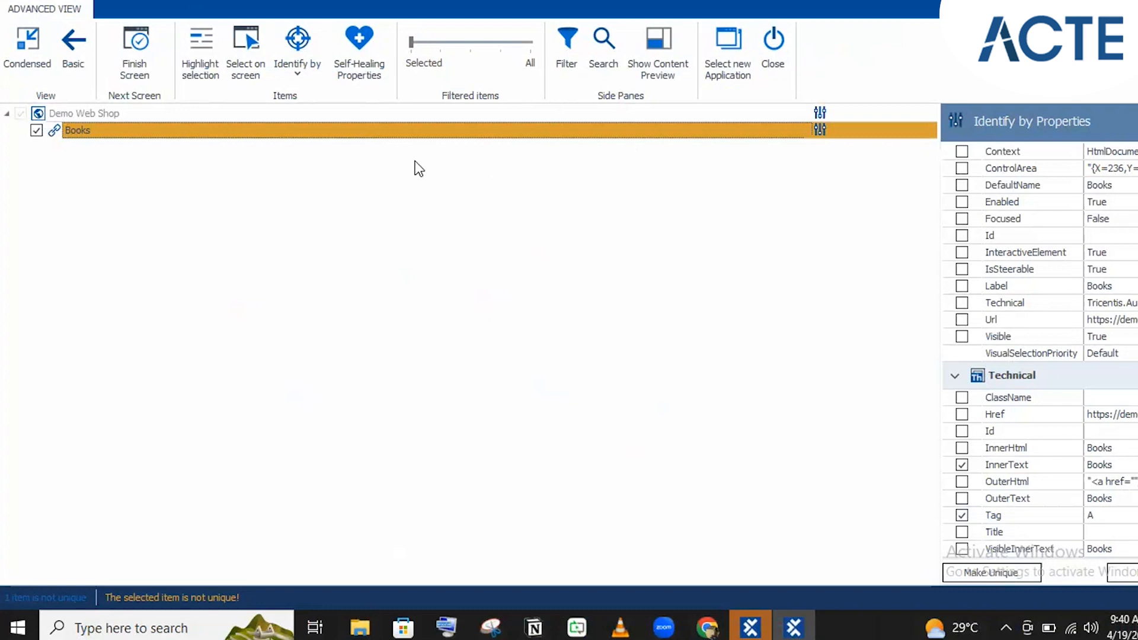
pyautogui.click(282, 51)
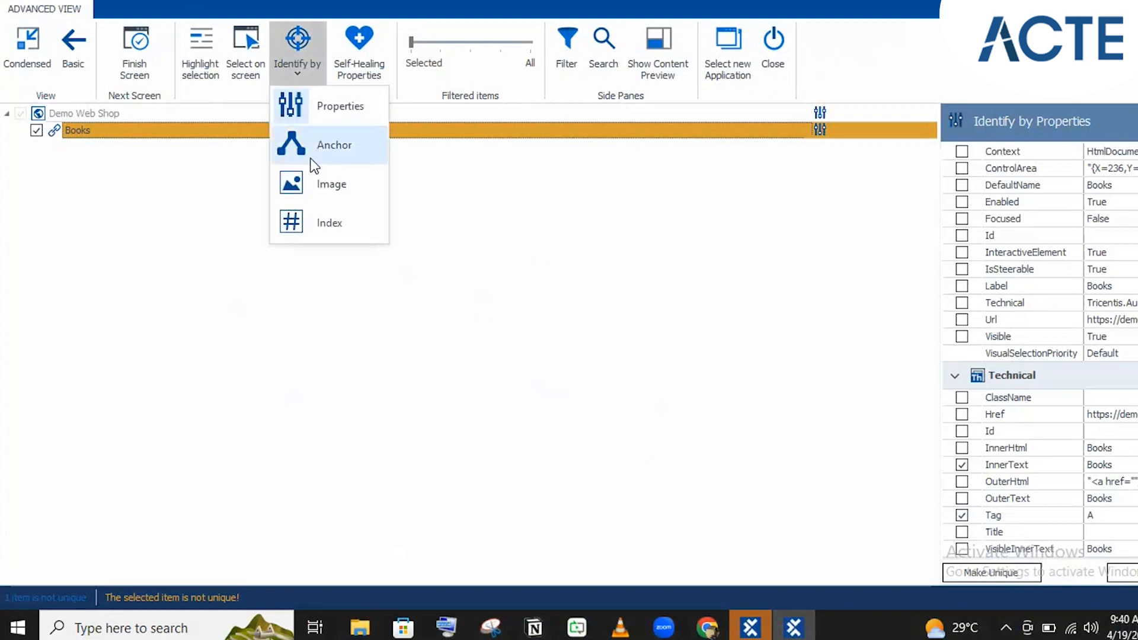
pyautogui.click(184, 142)
pyautogui.click(155, 133)
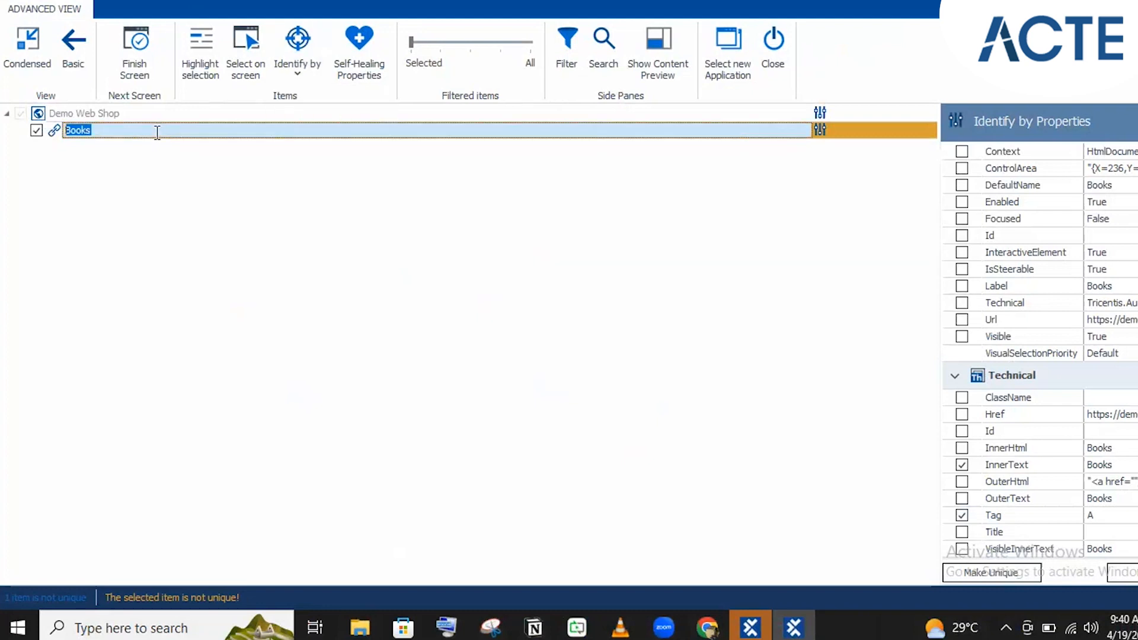
# Step: Widen the item filter to show more of the page structure and start identifying the Books link by Anchor
pyautogui.click(298, 65)
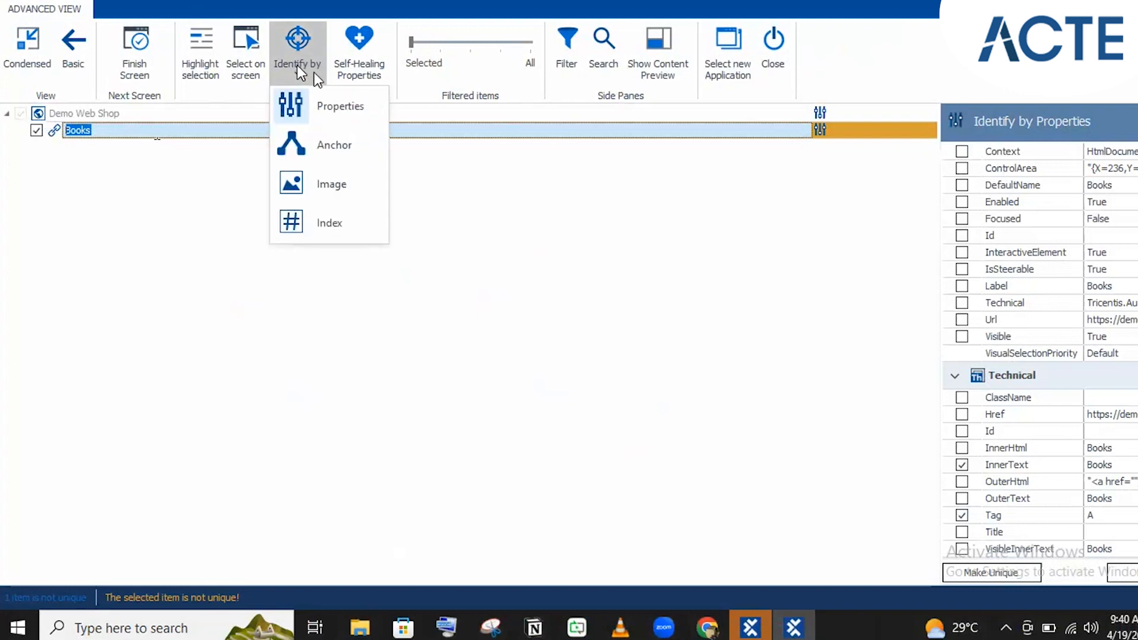
pyautogui.click(301, 155)
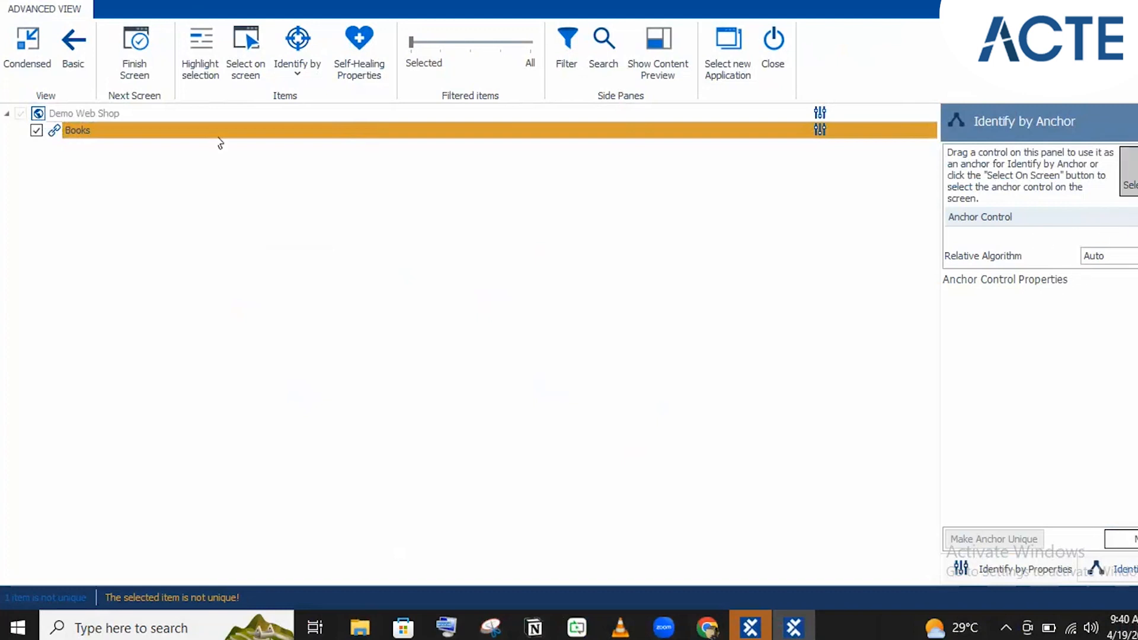
pyautogui.click(495, 43)
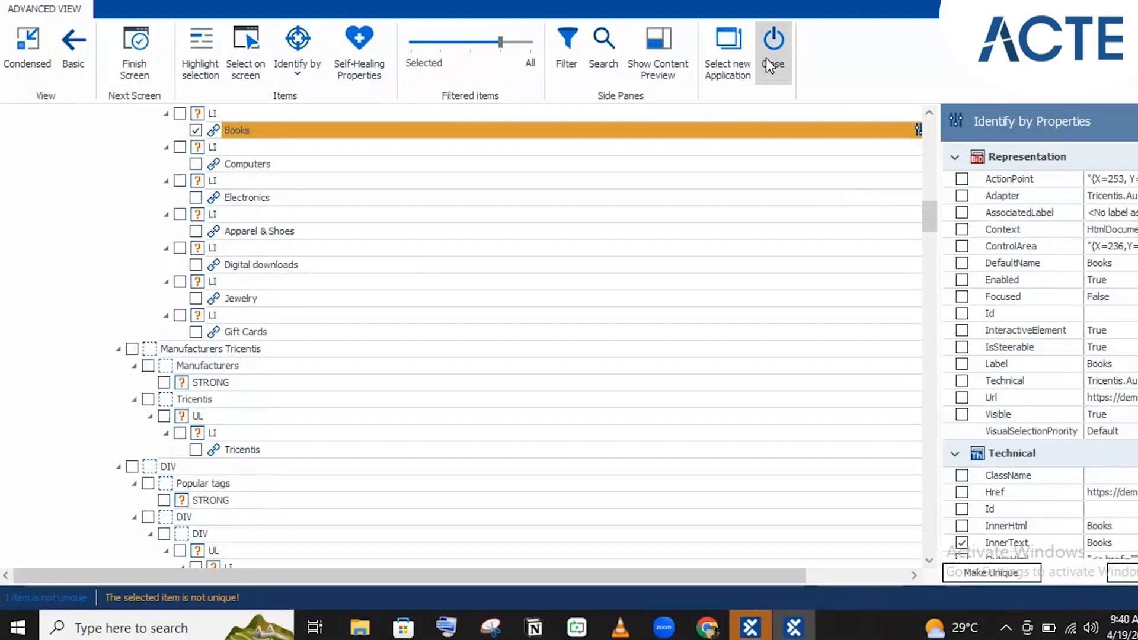
pyautogui.click(294, 75)
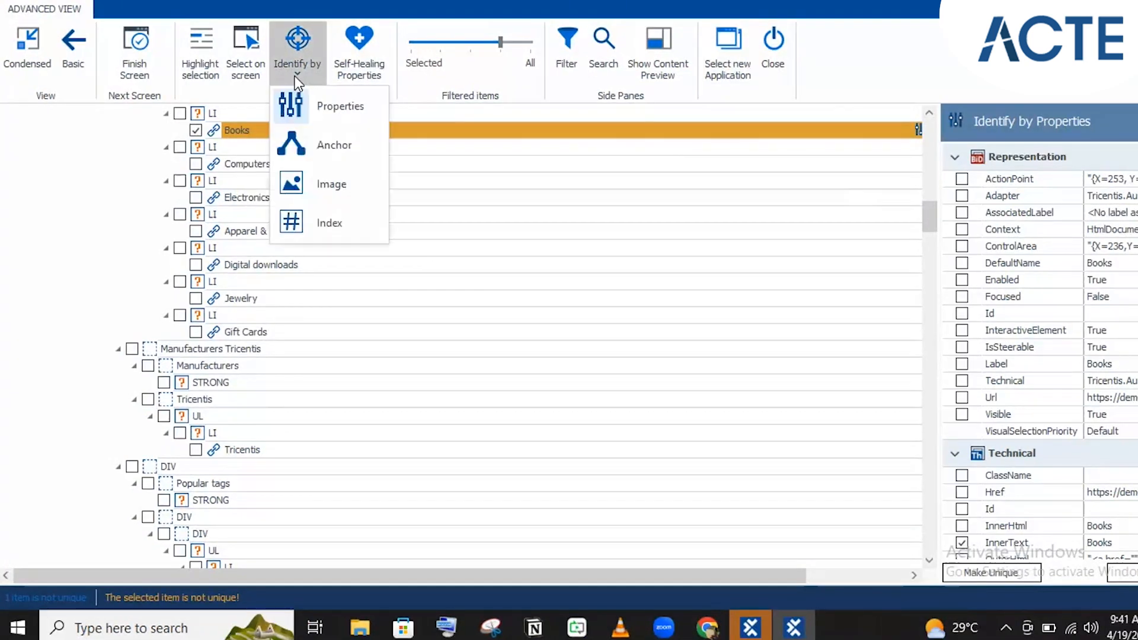
pyautogui.click(319, 145)
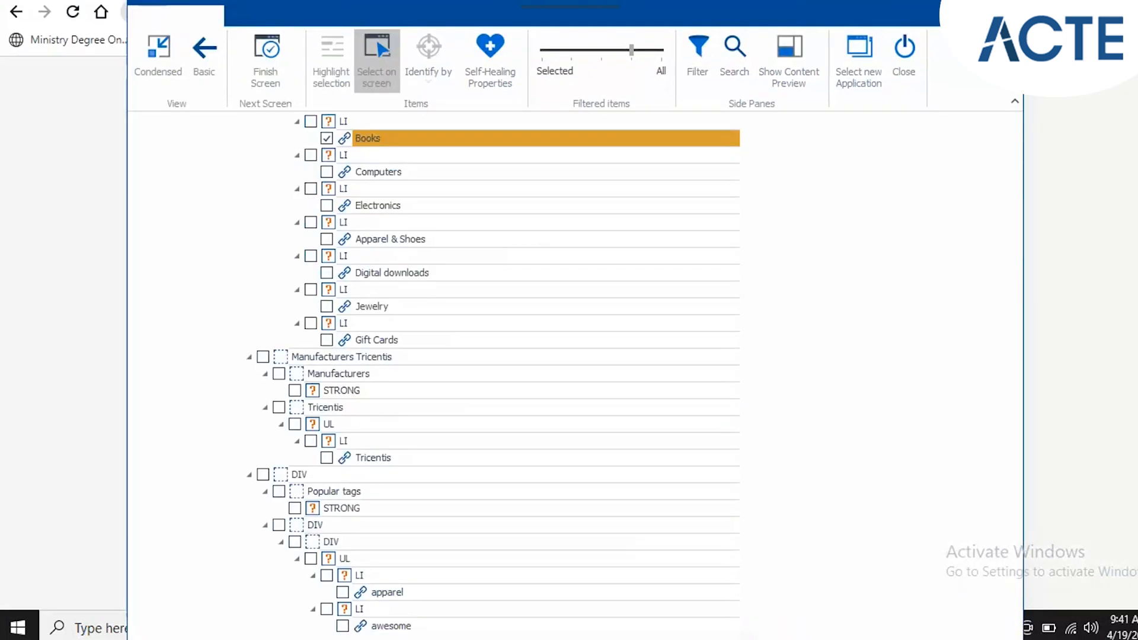
# Step: Pick the Categories heading above the Books link directly on the web page as the anchor control
pyautogui.moveTo(520, 3); pyautogui.dragTo(861, 14)
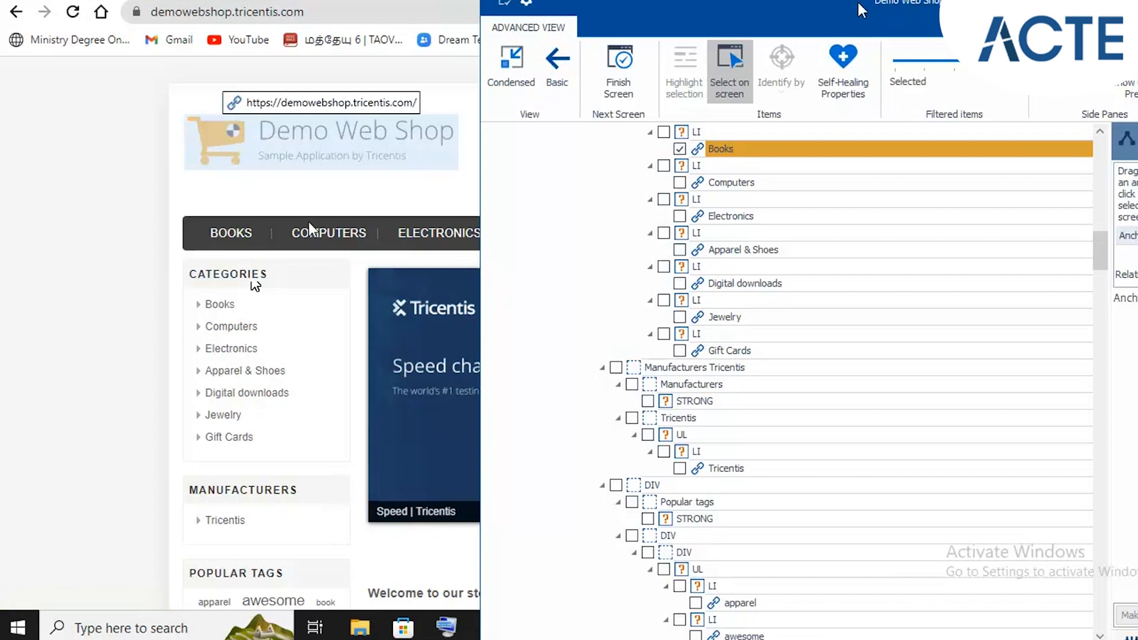
pyautogui.moveTo(297, 246)
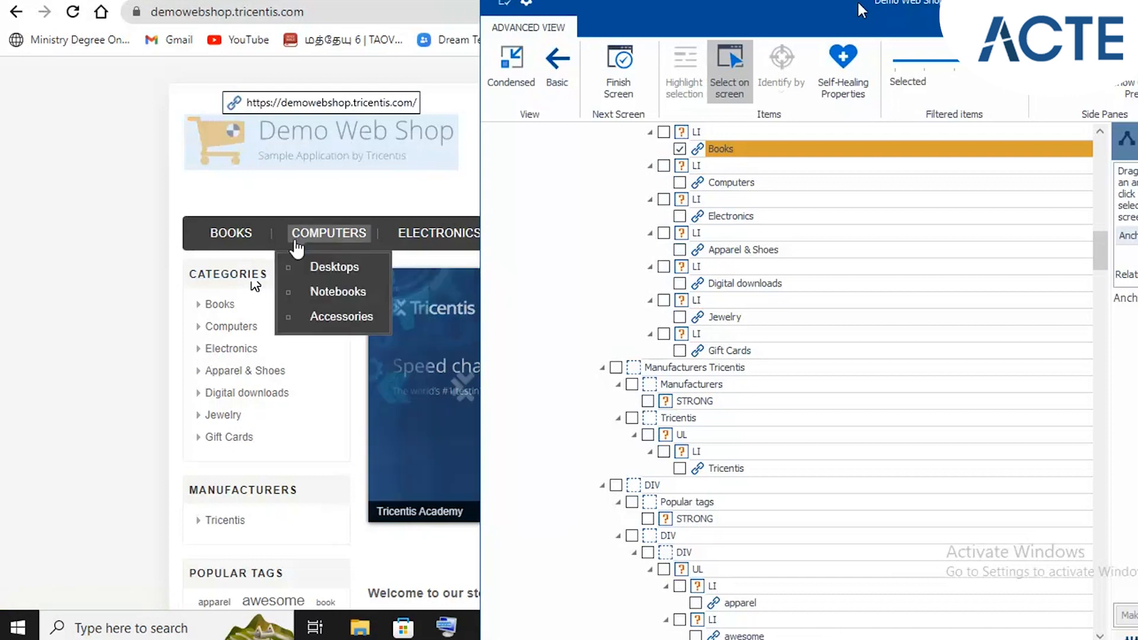
pyautogui.doubleClick(214, 275)
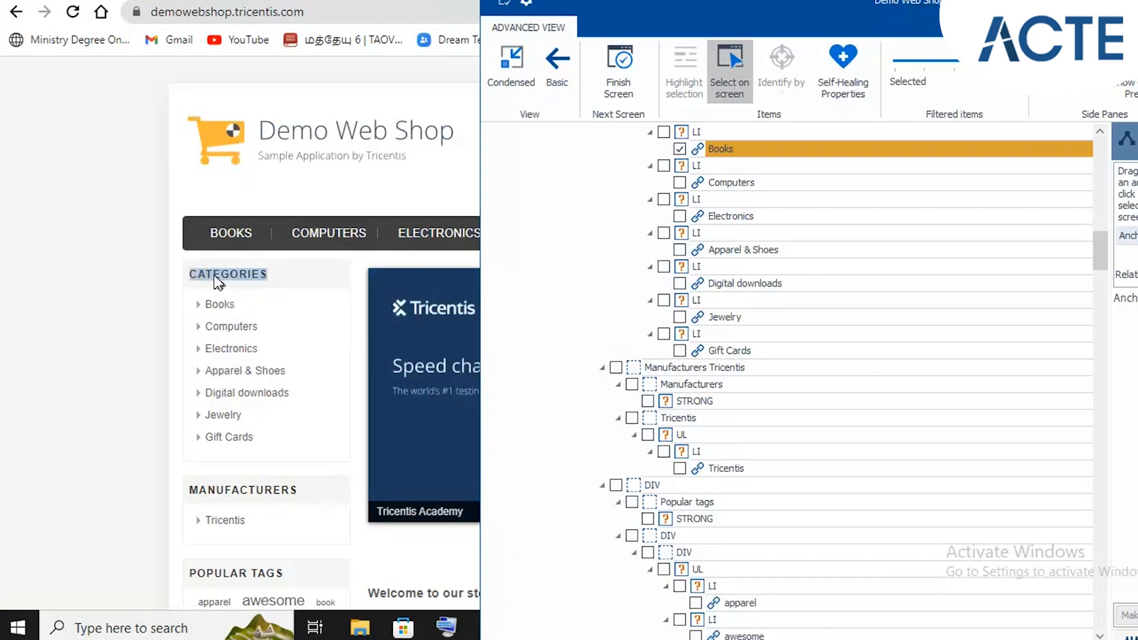
pyautogui.moveTo(674, 20); pyautogui.dragTo(412, 21)
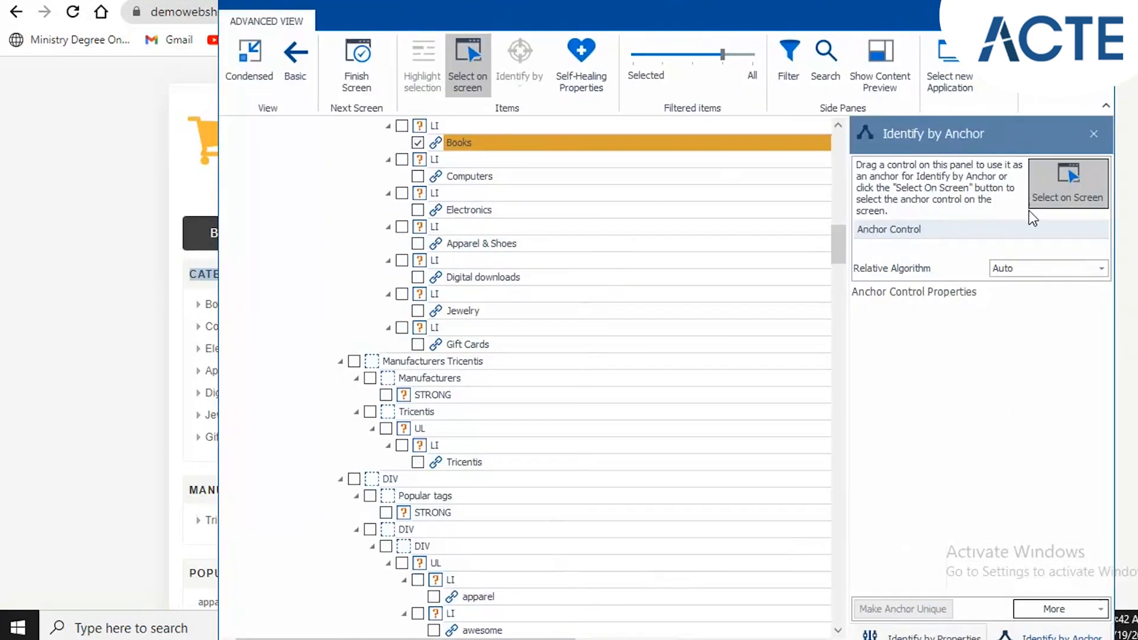
pyautogui.click(1043, 179)
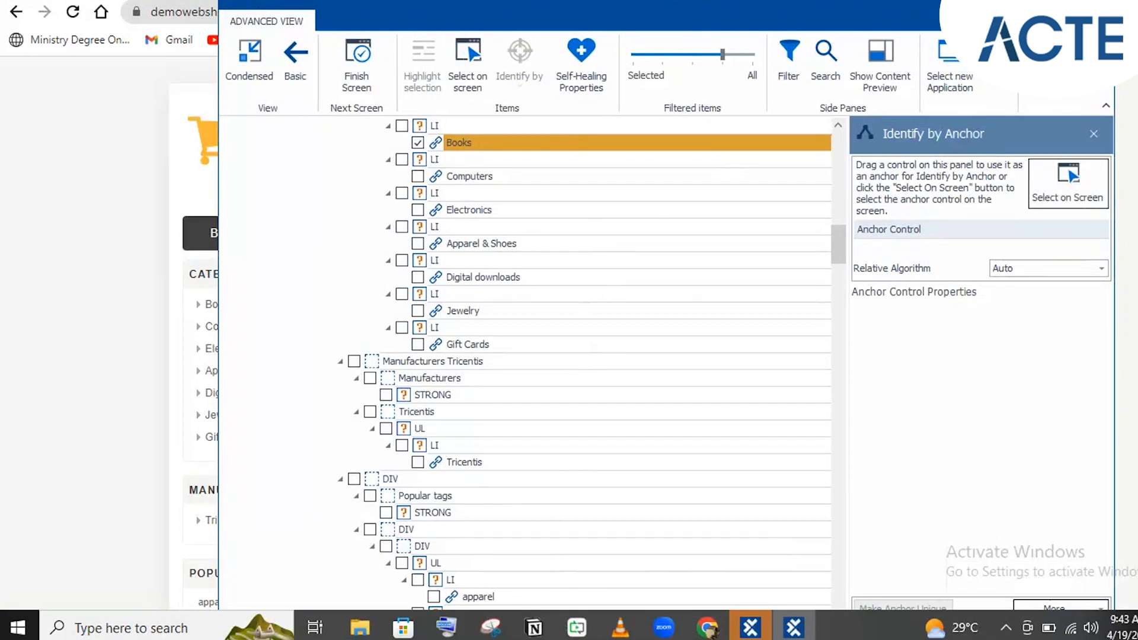
pyautogui.click(1062, 7)
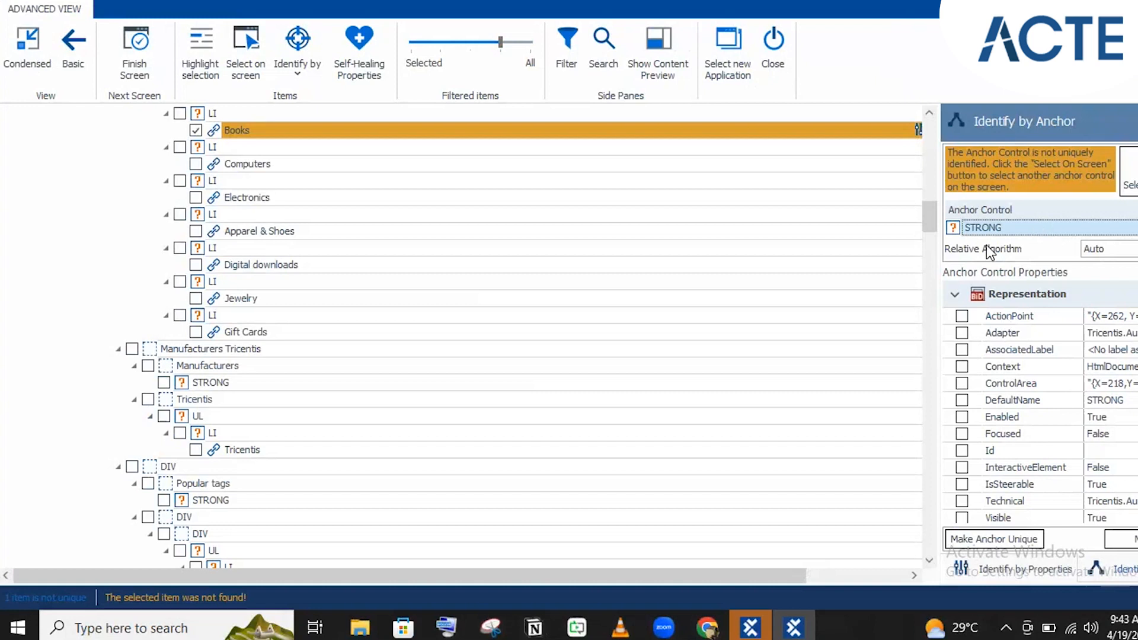
# Step: Use InnerHtml together with Tag to identify the STRONG anchor control for the Books link
pyautogui.scroll(-5, 991, 373)
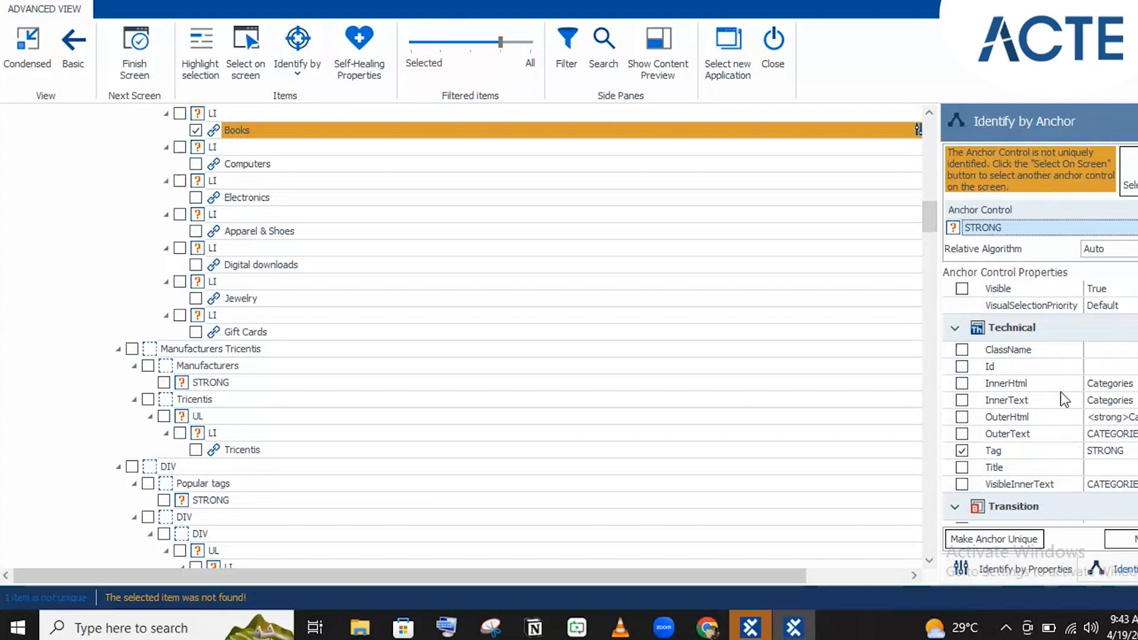
pyautogui.click(962, 401)
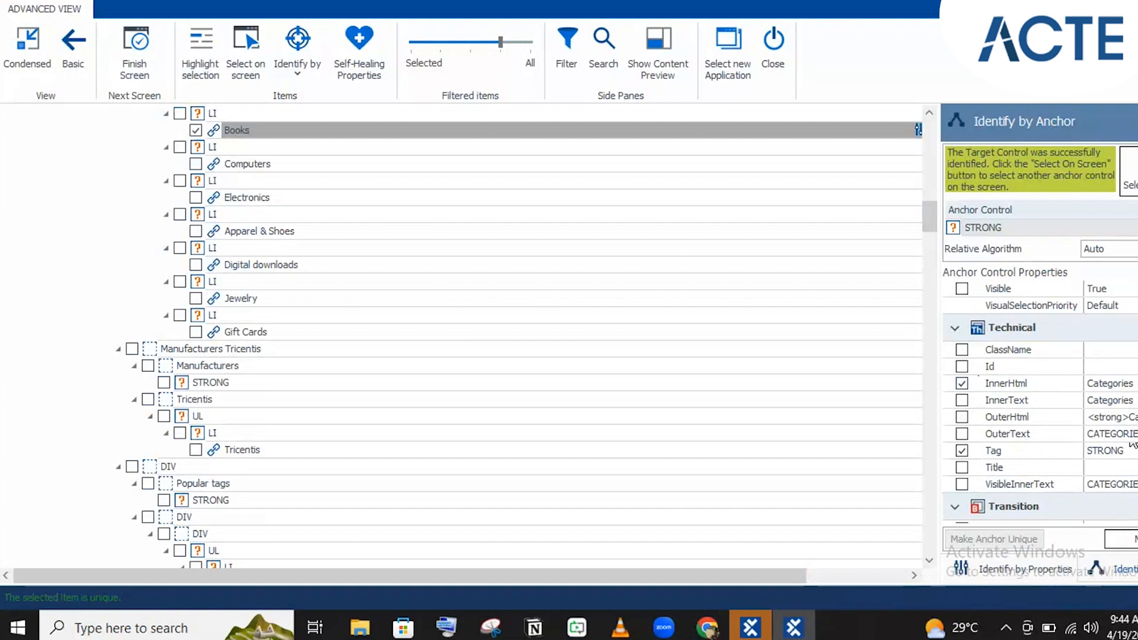
pyautogui.scroll(4, 1040, 415)
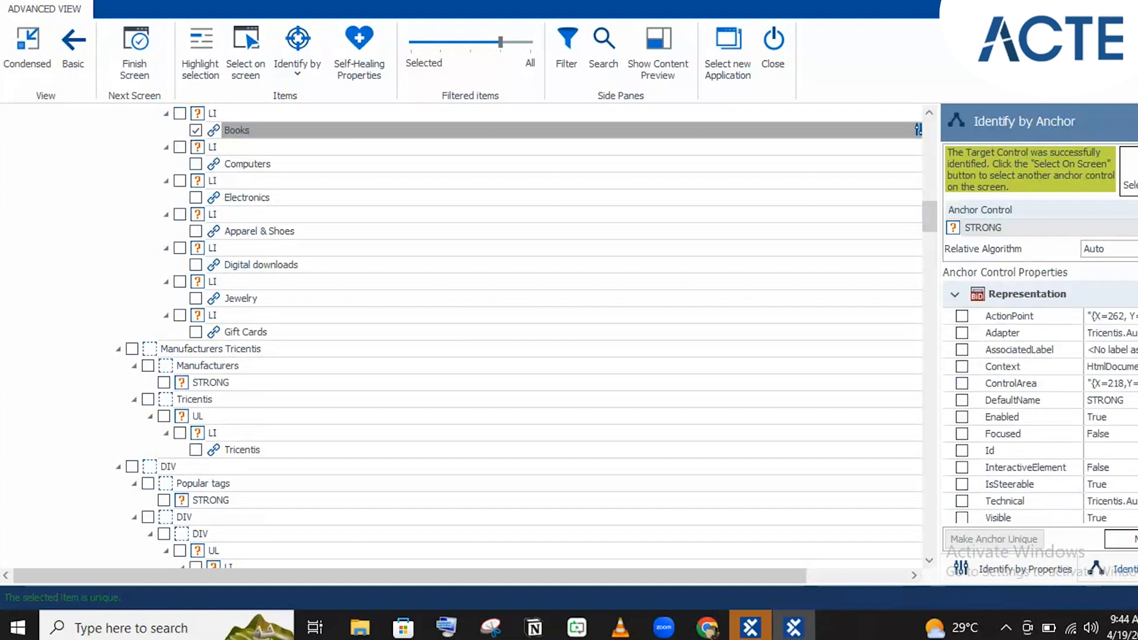
pyautogui.scroll(-4, 1040, 415)
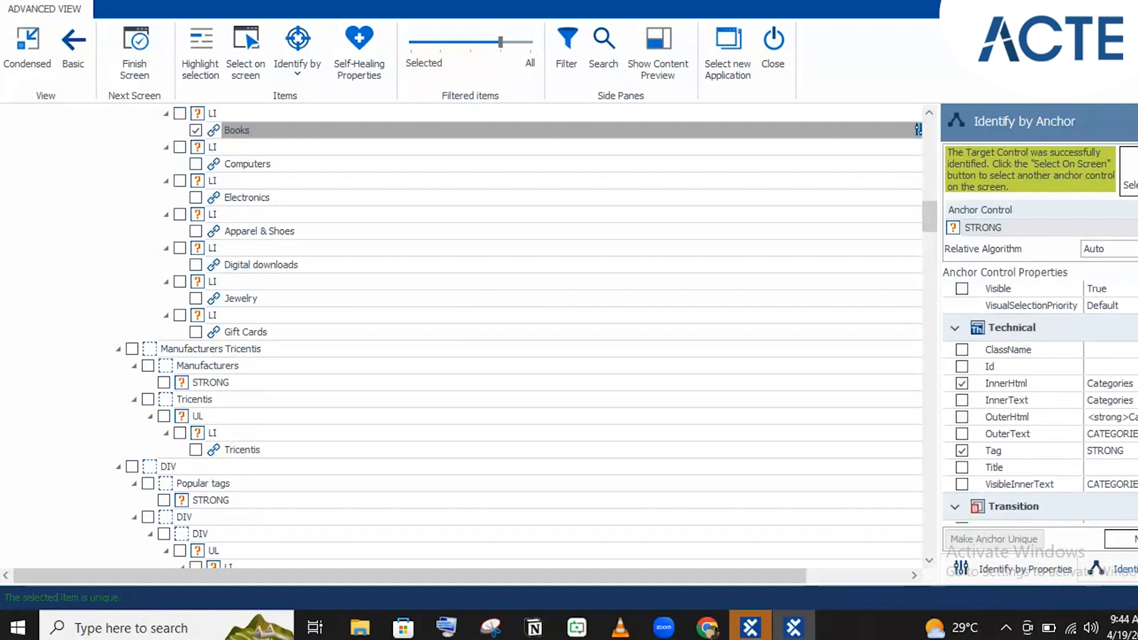
pyautogui.click(961, 383)
# Step: Replace the anchor control with the Categories container from the item tree and add ClassName to its identifying properties
pyautogui.scroll(3, 480, 279)
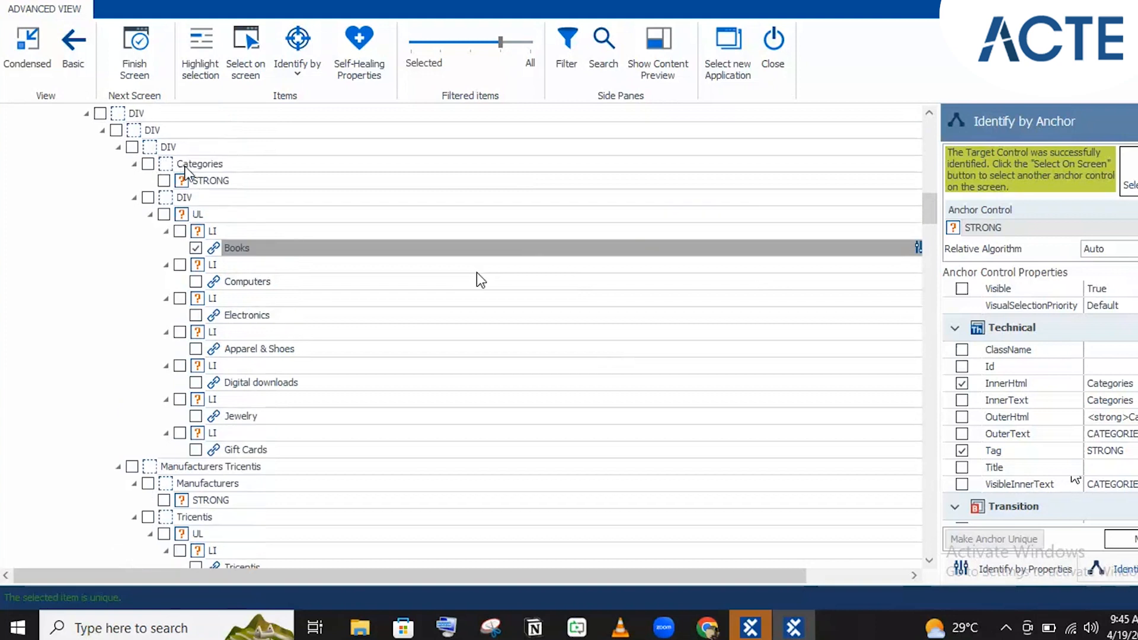
pyautogui.moveTo(202, 184); pyautogui.dragTo(1008, 226)
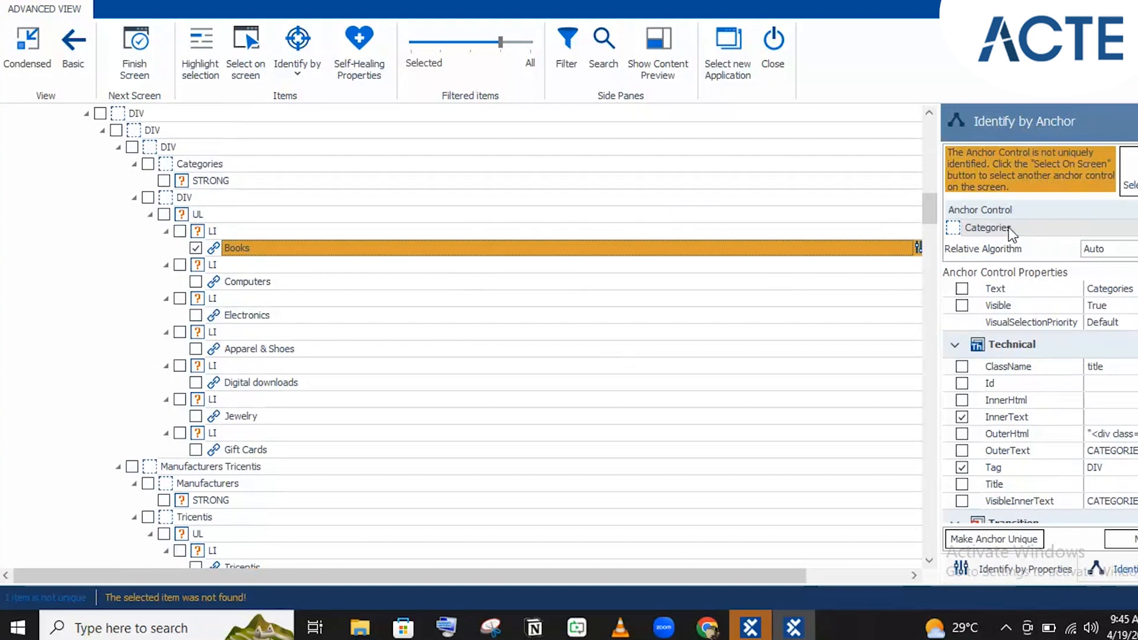
pyautogui.scroll(-2, 1008, 226)
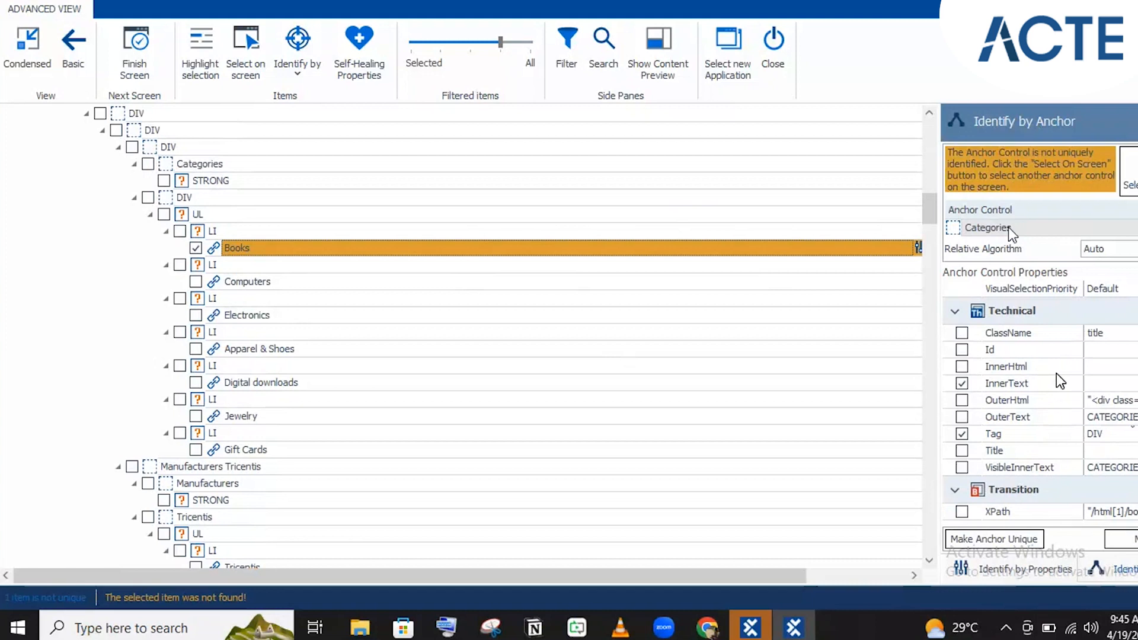
pyautogui.click(961, 333)
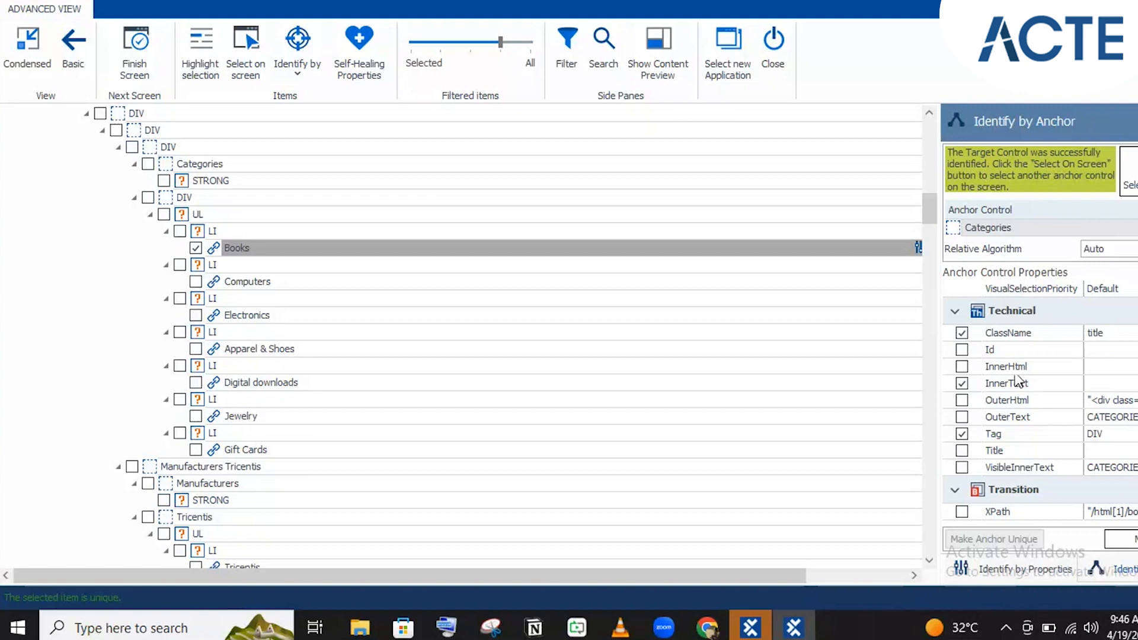
pyautogui.doubleClick(681, 7)
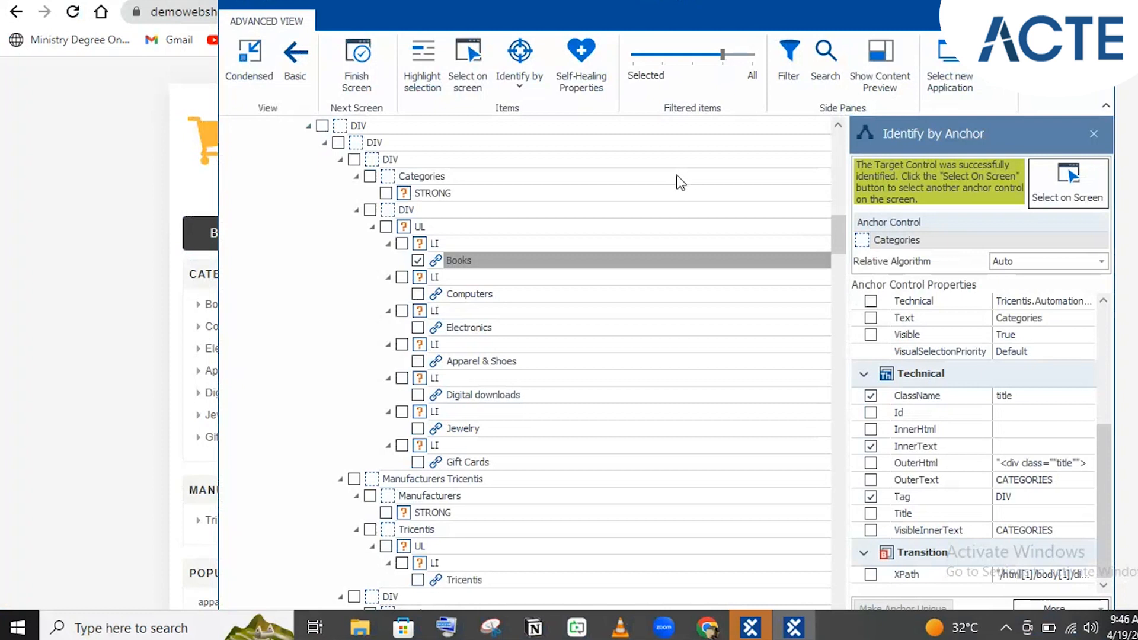
pyautogui.click(516, 73)
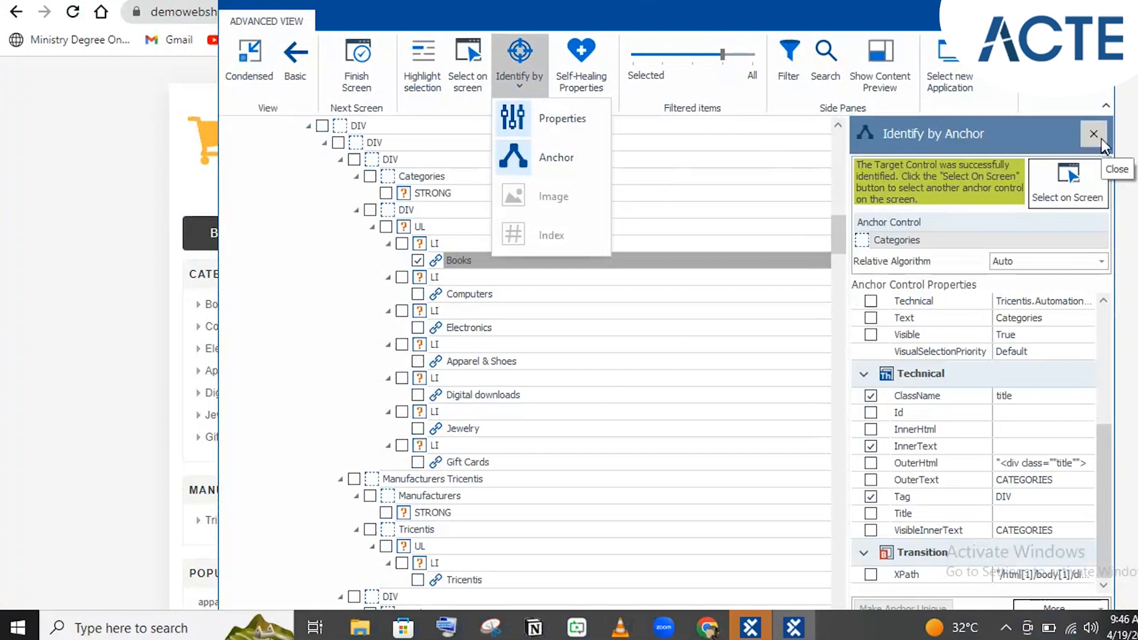
pyautogui.click(365, 309)
pyautogui.click(365, 309)
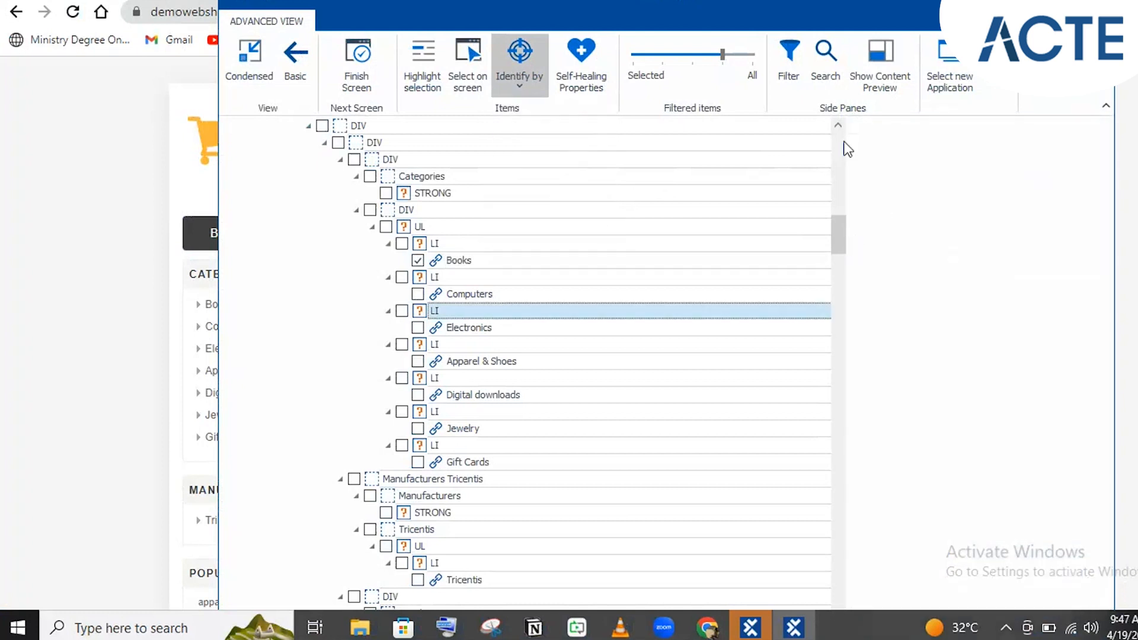
# Step: Narrow the filtered items to hide the page's structural containers and list mainly its links and interactive controls
pyautogui.click(514, 64)
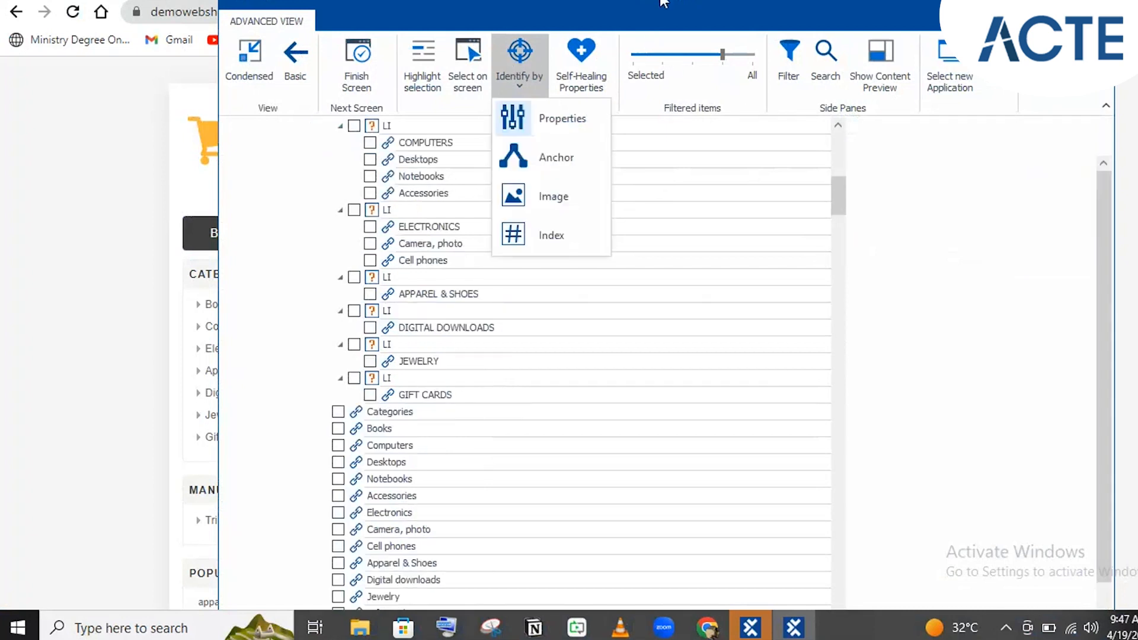
pyautogui.moveTo(843, 195); pyautogui.dragTo(840, 145)
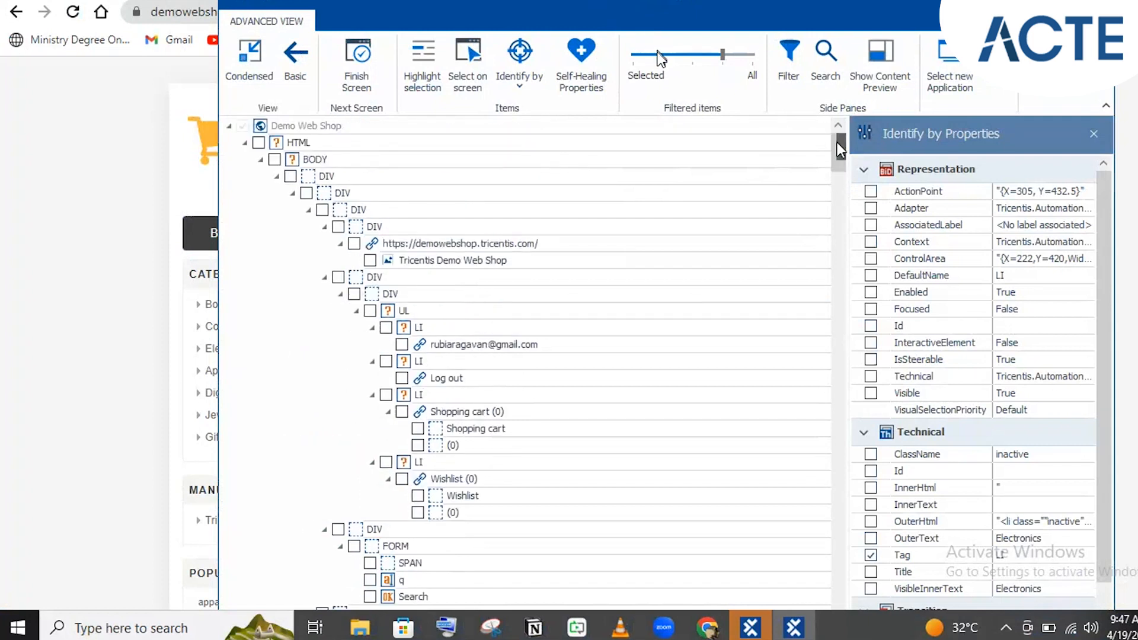
pyautogui.click(659, 57)
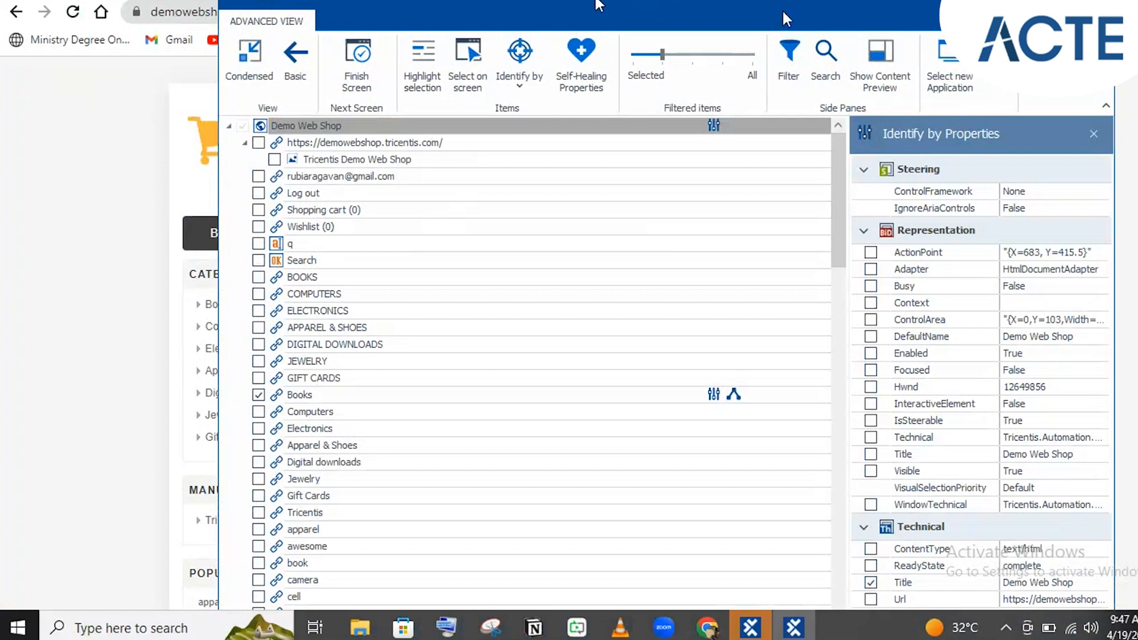
# Step: Examine the methods available for identifying a control: Properties, Anchor, Image and Index
pyautogui.click(541, 89)
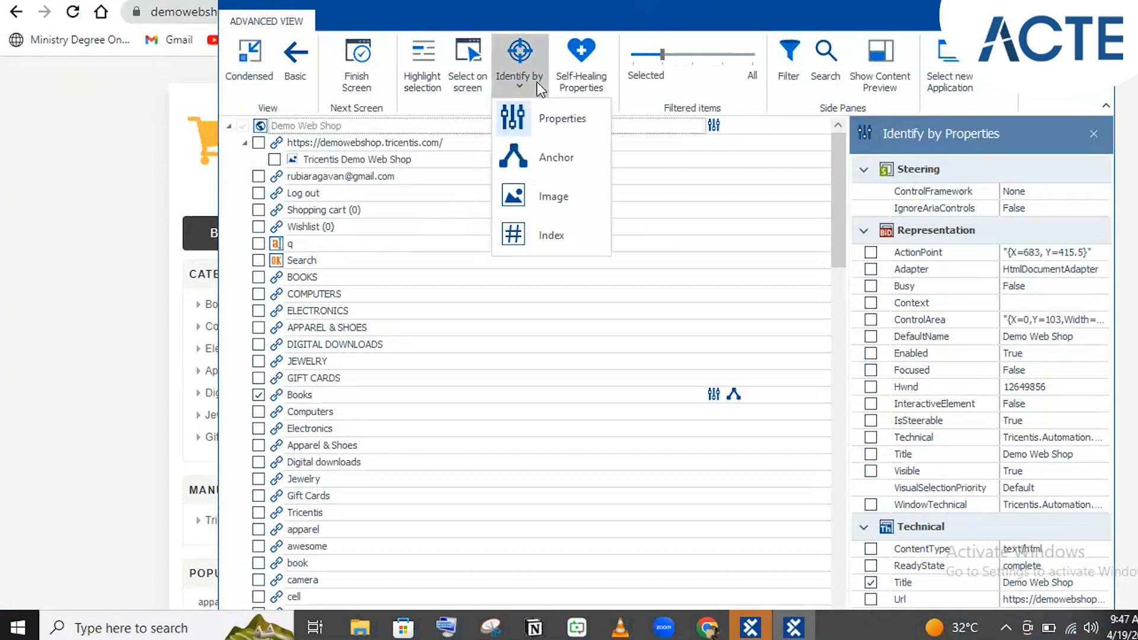
pyautogui.click(616, 3)
pyautogui.moveTo(607, 3); pyautogui.dragTo(658, 190)
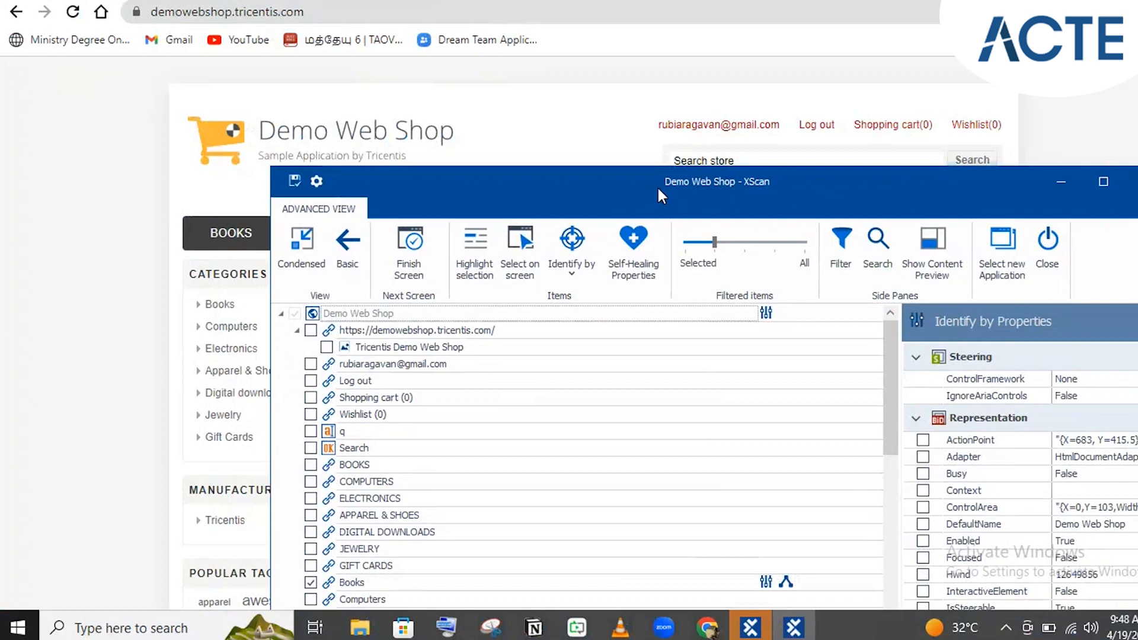
pyautogui.click(566, 256)
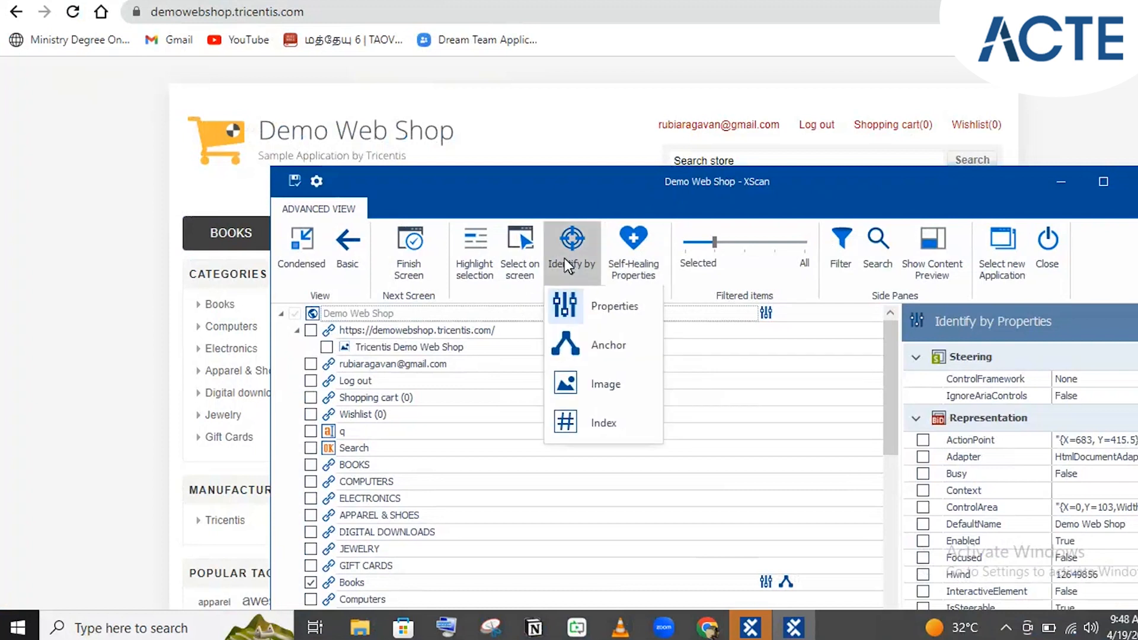
pyautogui.click(634, 201)
pyautogui.moveTo(634, 201); pyautogui.dragTo(624, 12)
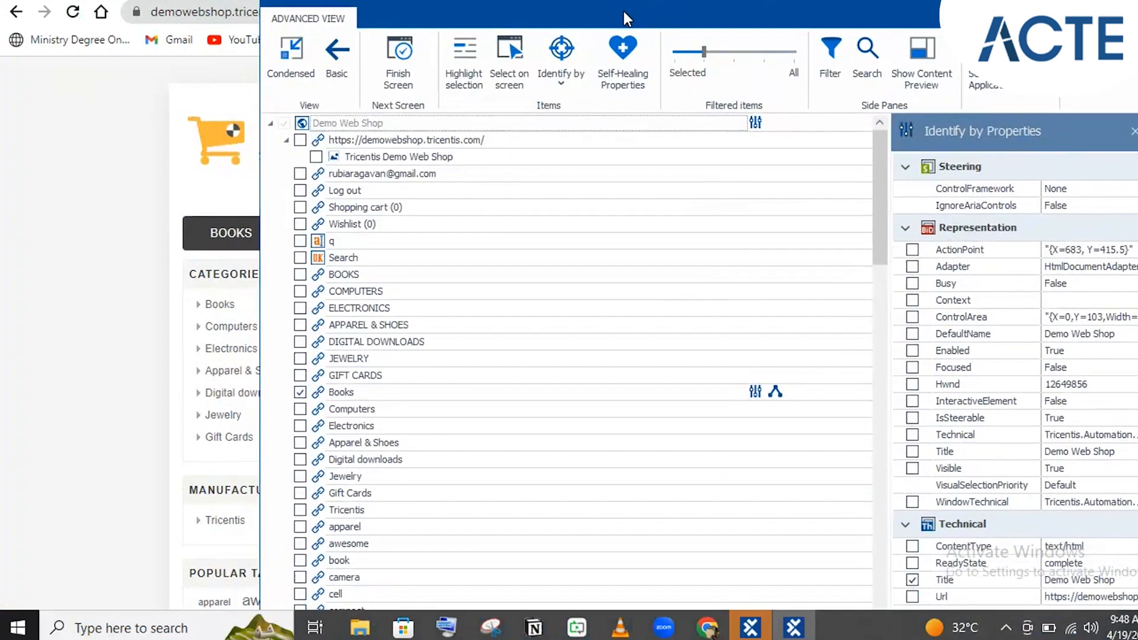
pyautogui.click(571, 55)
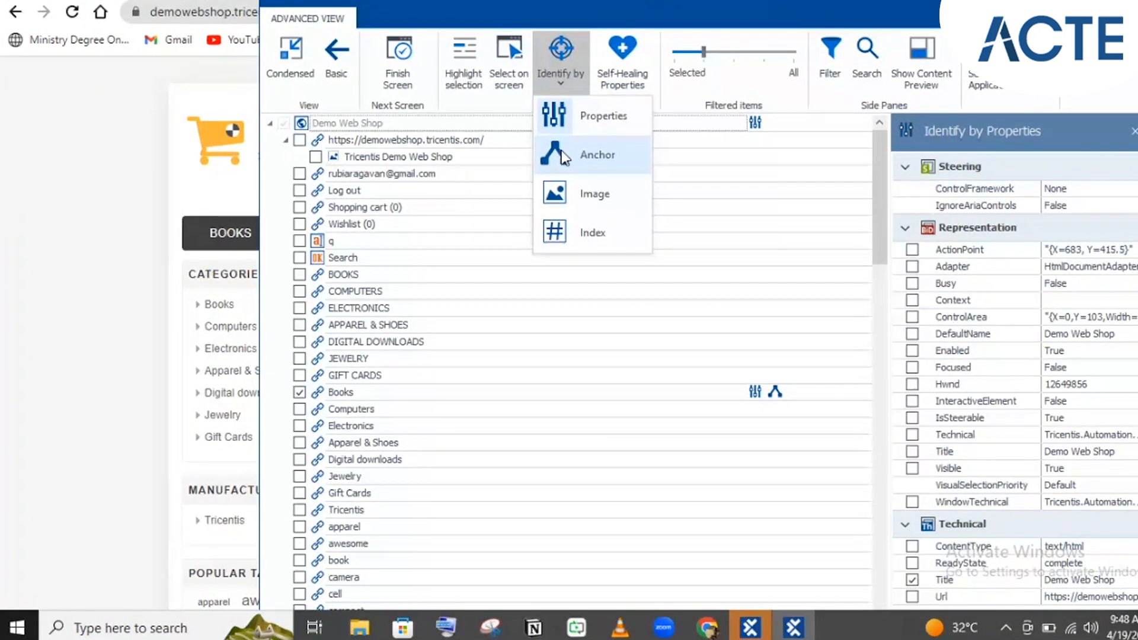
pyautogui.click(558, 89)
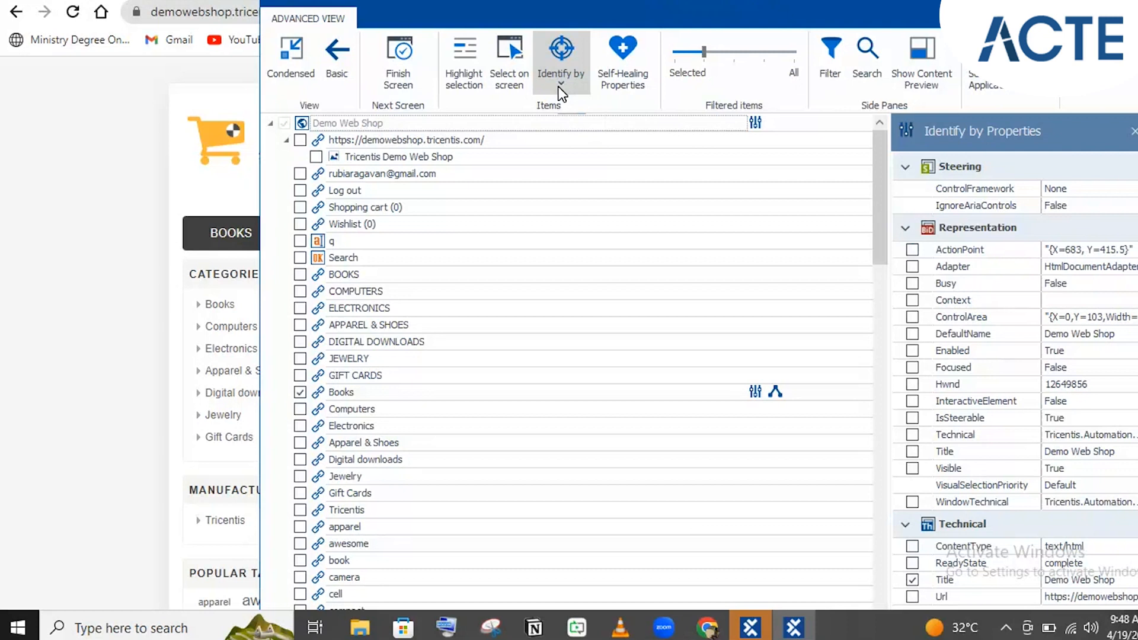
pyautogui.click(558, 87)
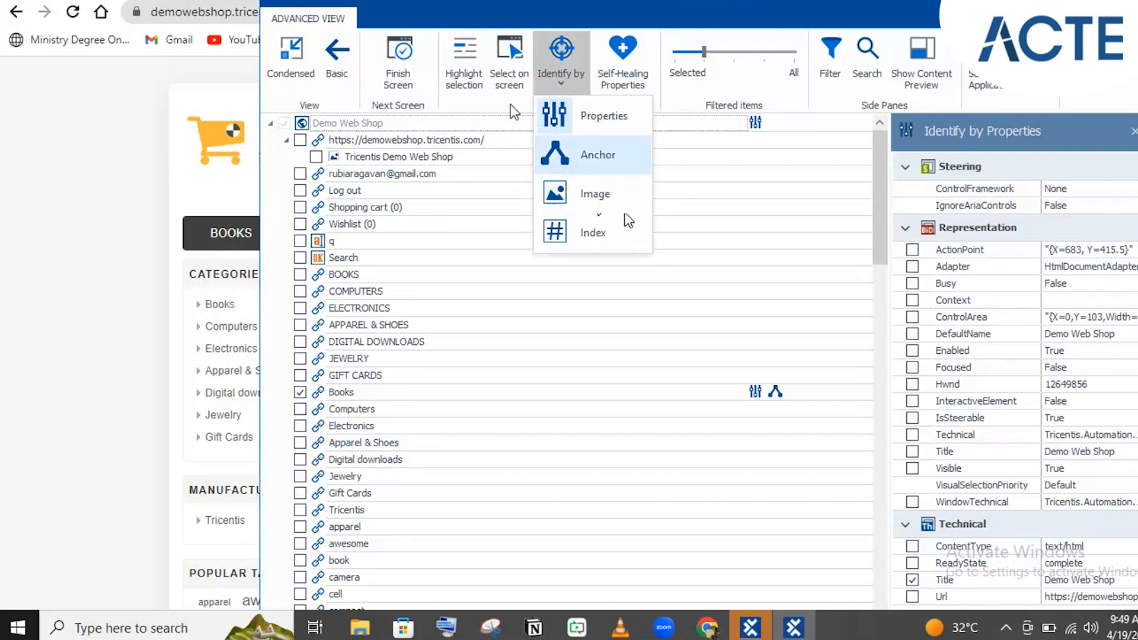
# Step: Uncover the web page behind XScan and add the Demo Web Shop logo link to the selected items by picking it on screen
pyautogui.moveTo(405, 21); pyautogui.dragTo(527, 23)
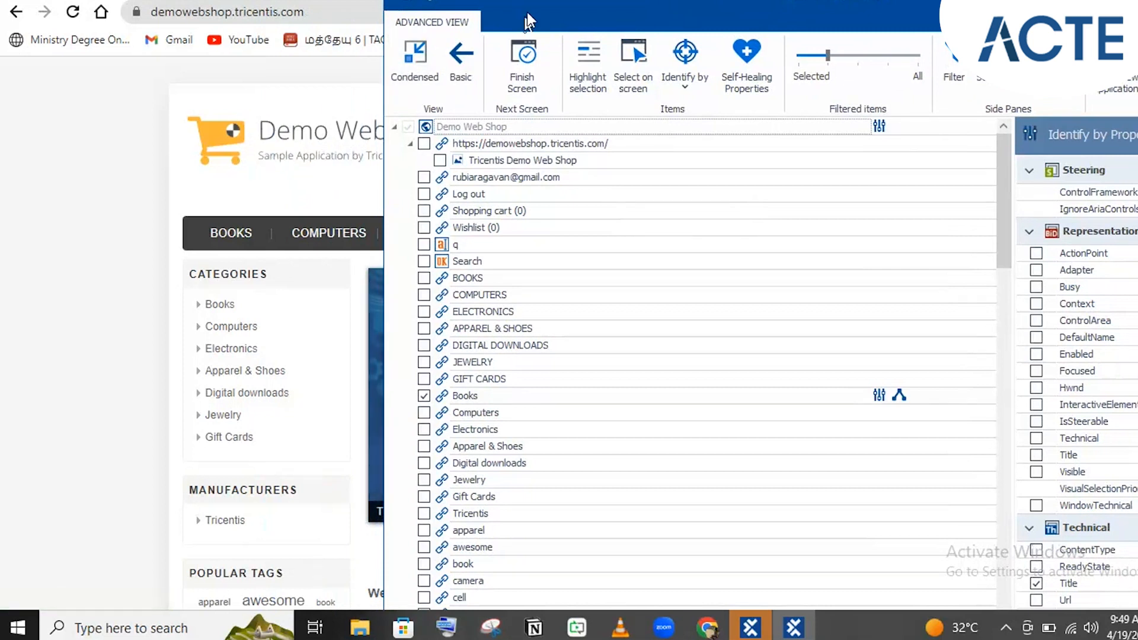
pyautogui.moveTo(528, 12); pyautogui.dragTo(606, 21)
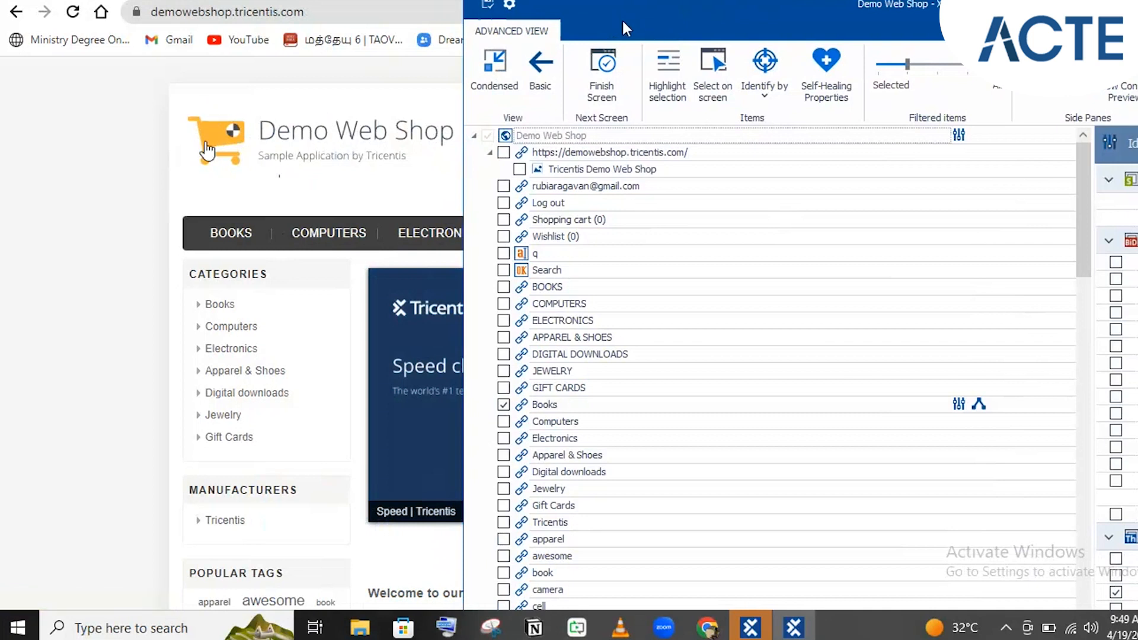
pyautogui.moveTo(621, 19); pyautogui.dragTo(503, 8)
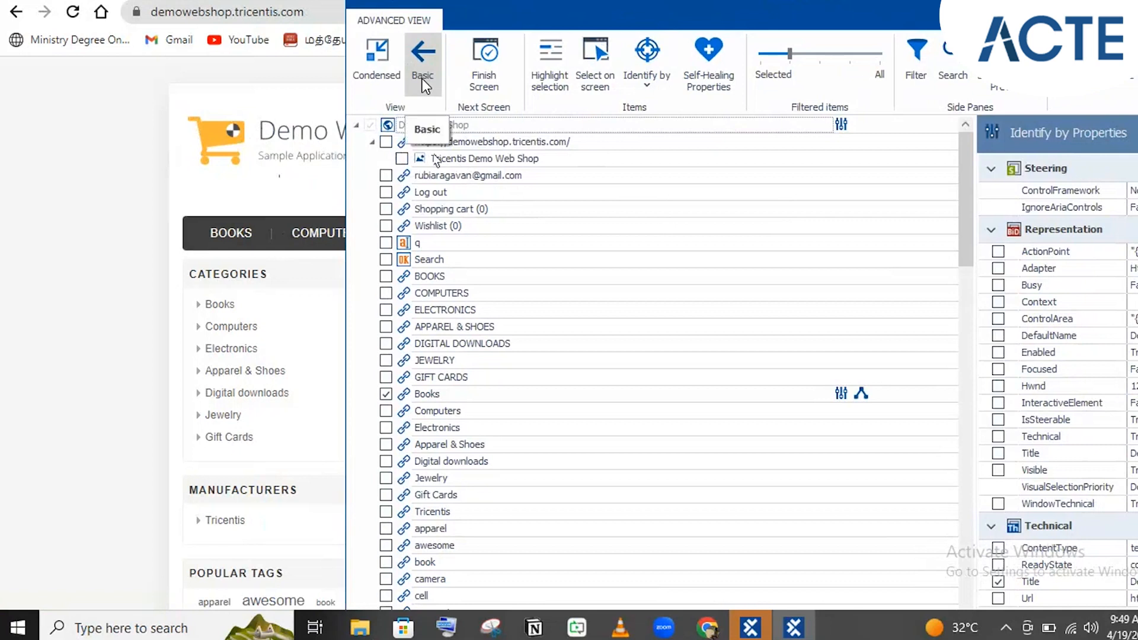
pyautogui.click(591, 89)
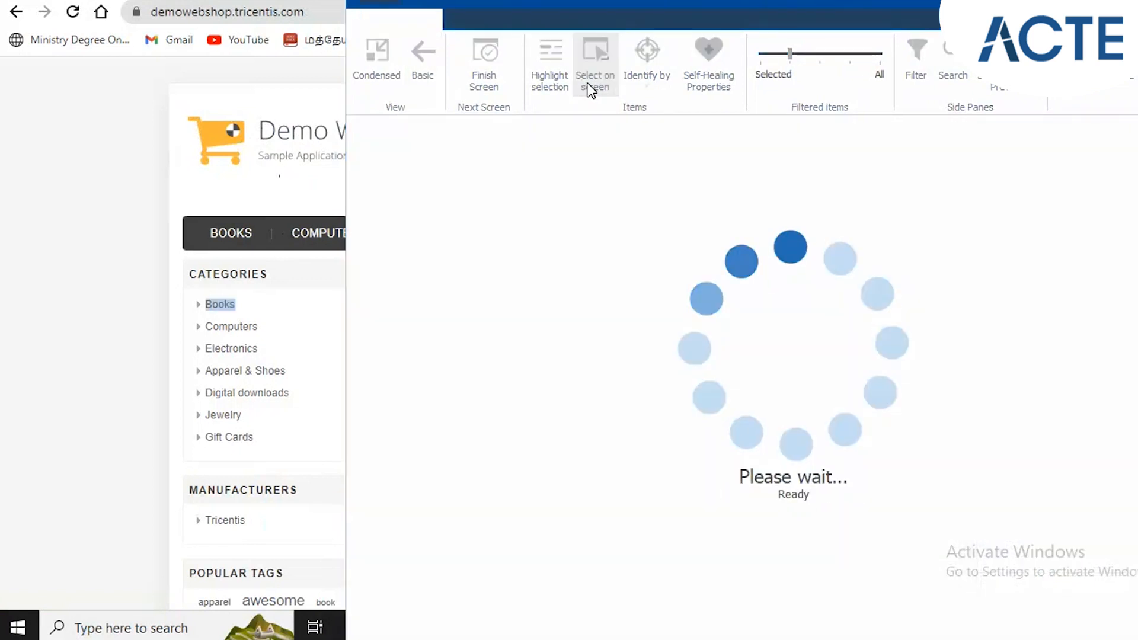
pyautogui.click(191, 153)
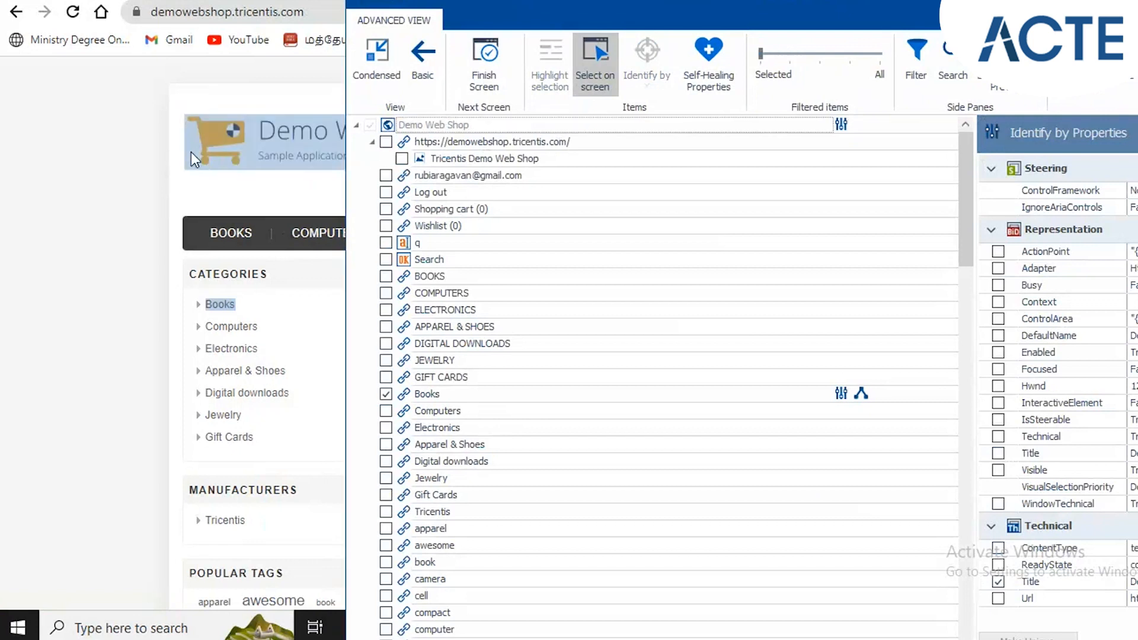
pyautogui.click(609, 54)
pyautogui.moveTo(648, 13); pyautogui.dragTo(399, 6)
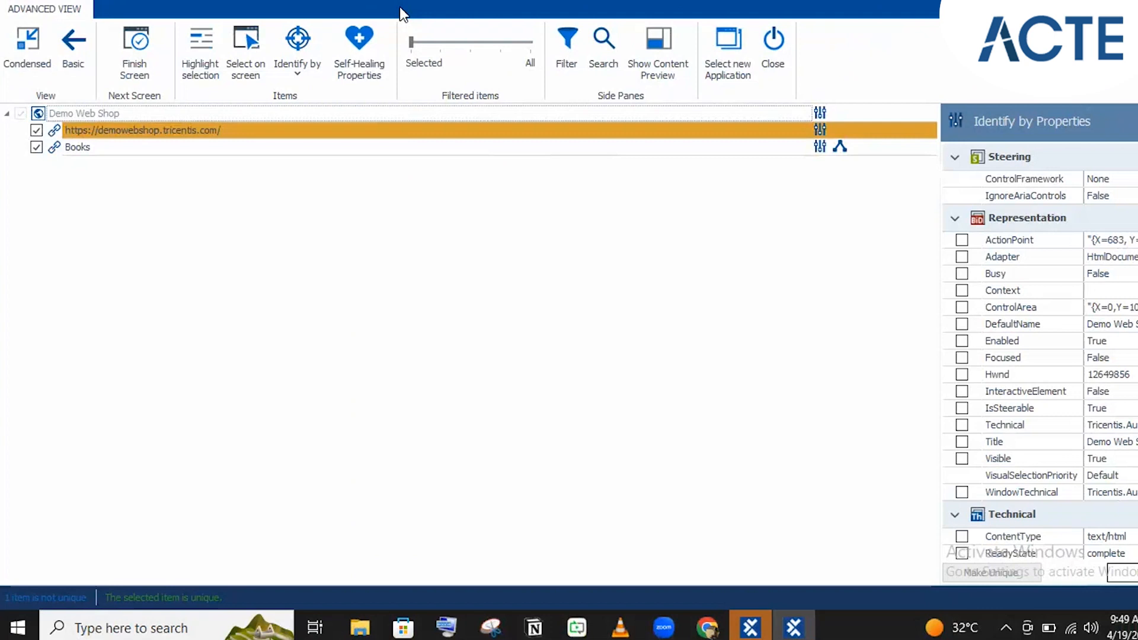
# Step: Start identifying the selected logo link by Image and bring the identifying image settings into view
pyautogui.click(232, 126)
pyautogui.click(291, 70)
pyautogui.click(310, 183)
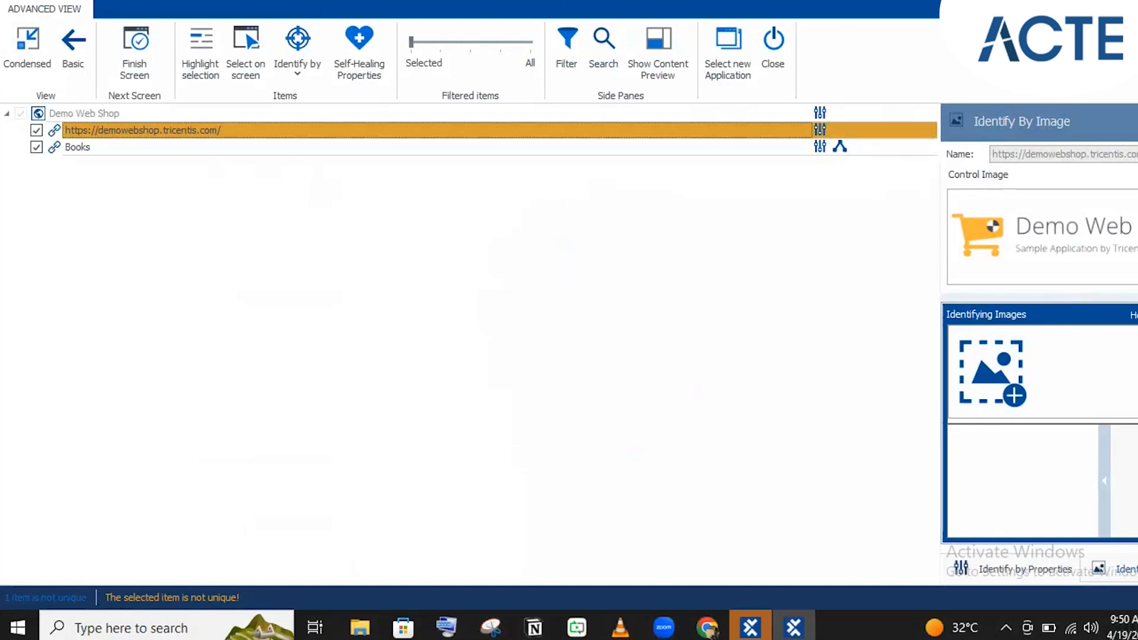
pyautogui.click(1101, 5)
pyautogui.moveTo(600, 17); pyautogui.dragTo(403, 18)
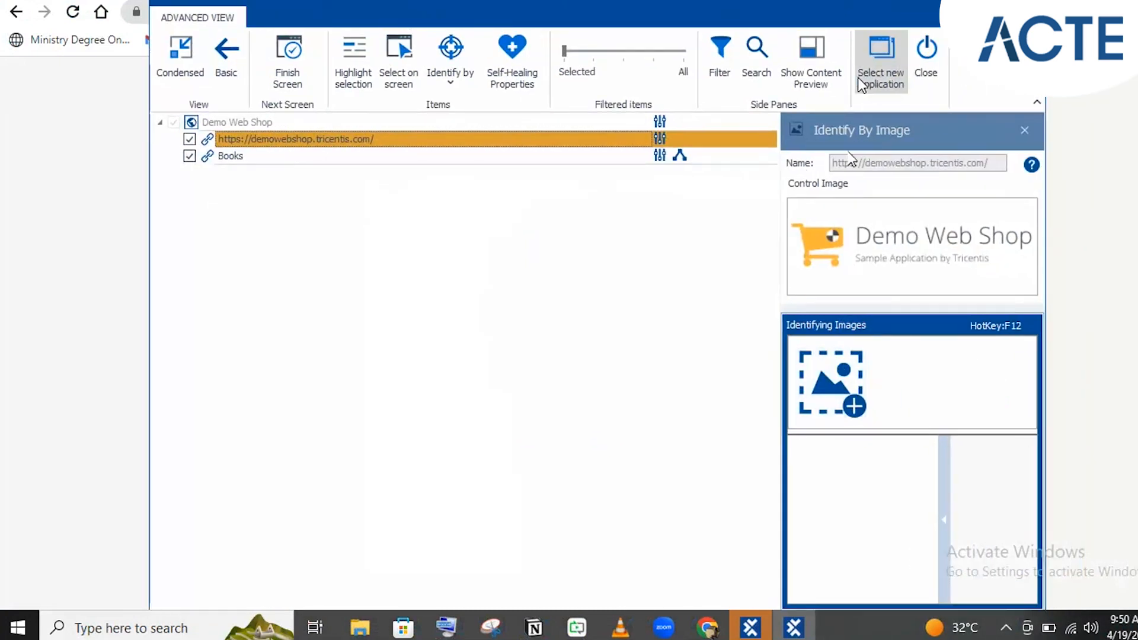
pyautogui.moveTo(745, 15); pyautogui.dragTo(763, 7)
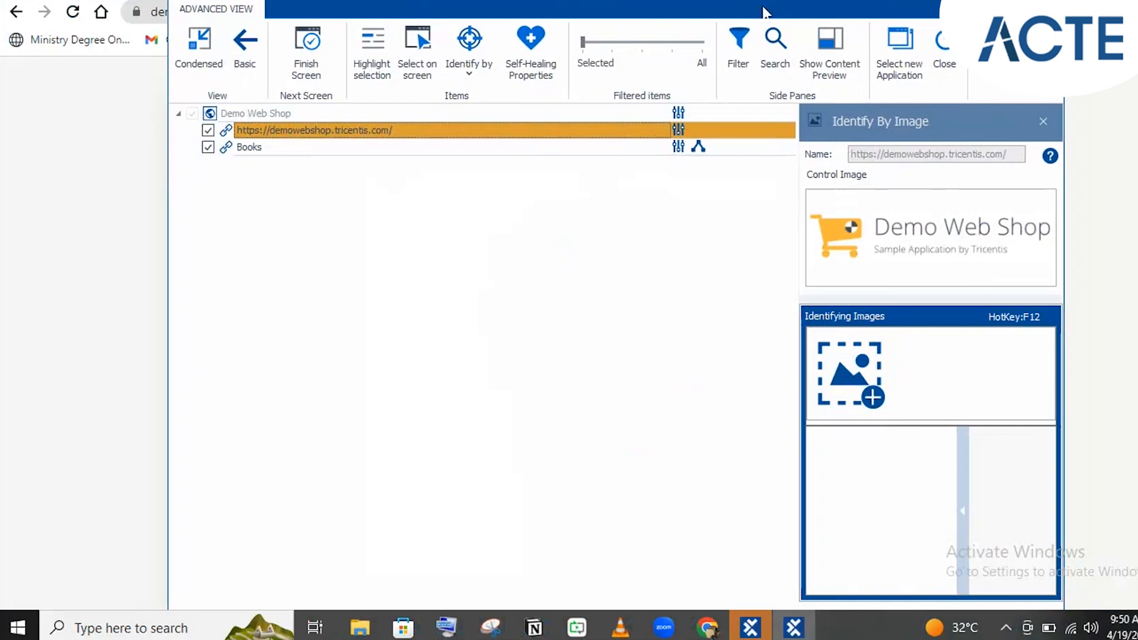
# Step: Capture the dark navigation bar below the logo as the link's identifying image and agree to consider images in the control search
pyautogui.moveTo(478, 4); pyautogui.dragTo(729, 62)
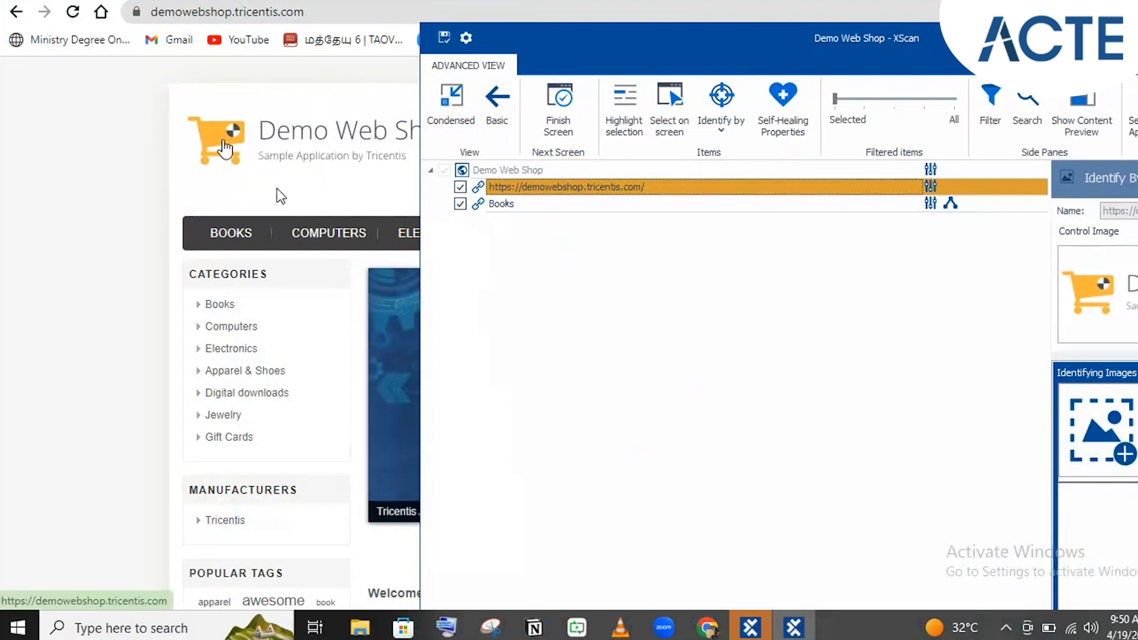
pyautogui.click(1133, 432)
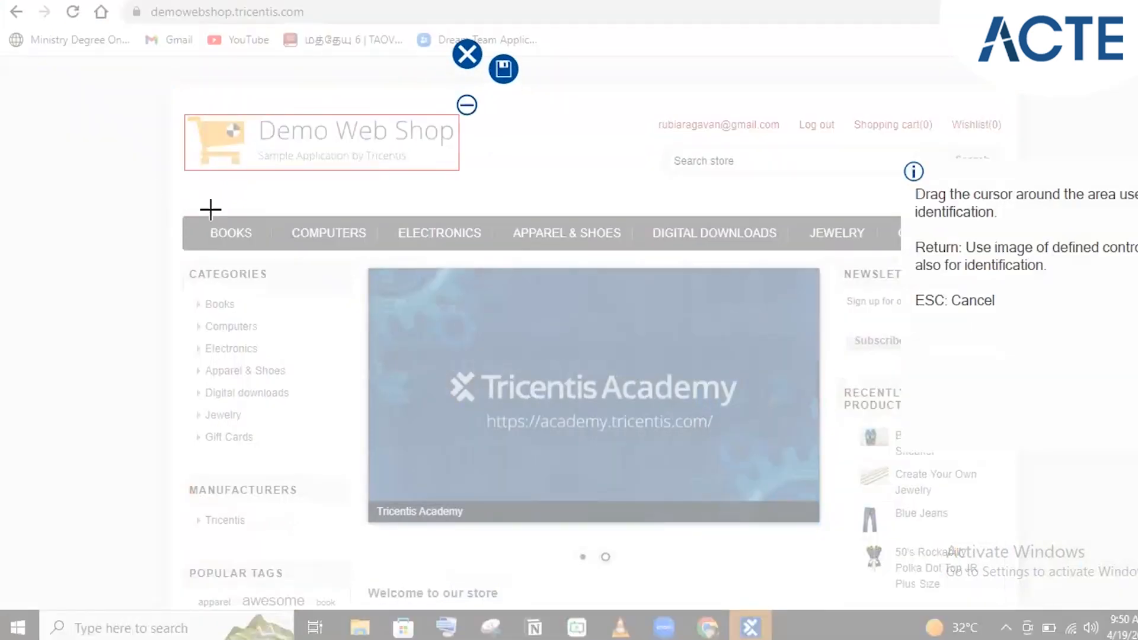
pyautogui.moveTo(170, 212); pyautogui.dragTo(1009, 252)
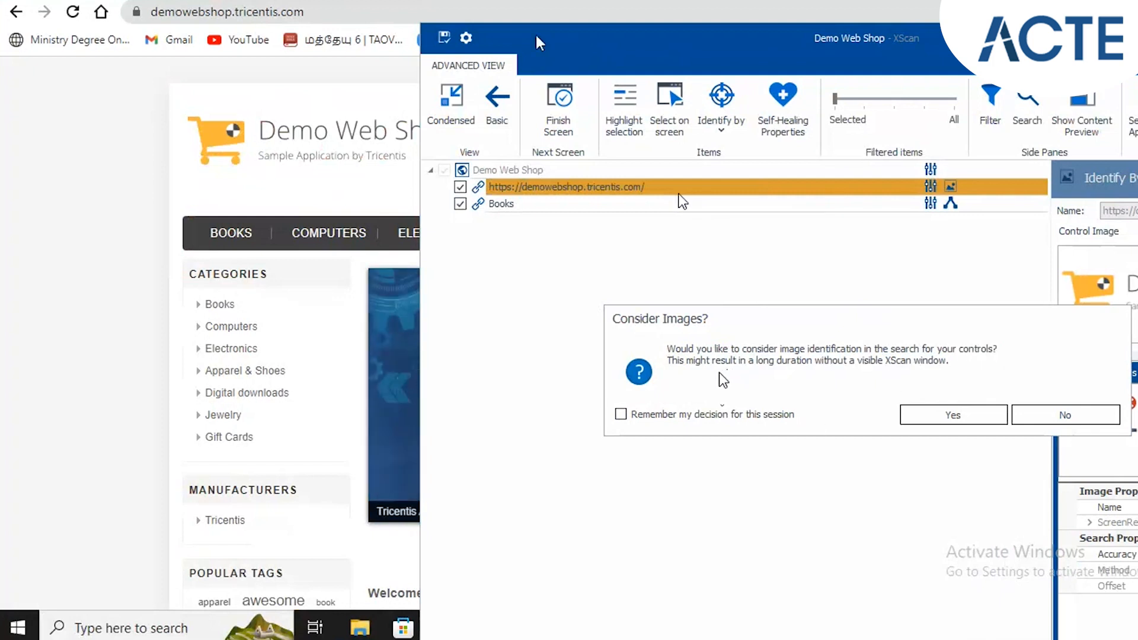
pyautogui.click(944, 416)
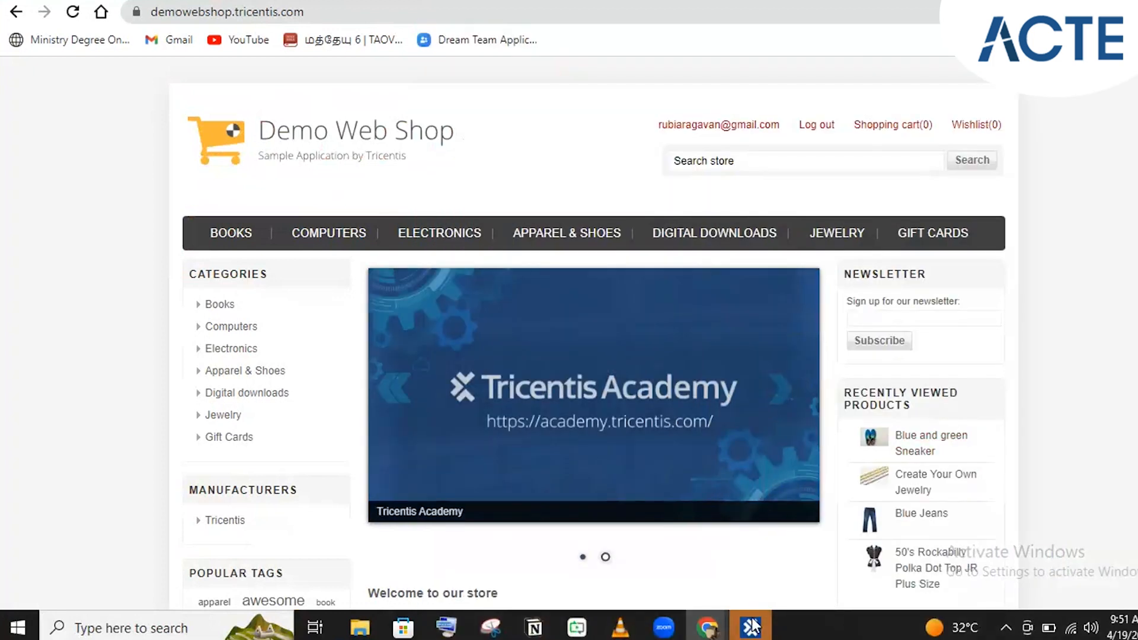
pyautogui.moveTo(751, 625)
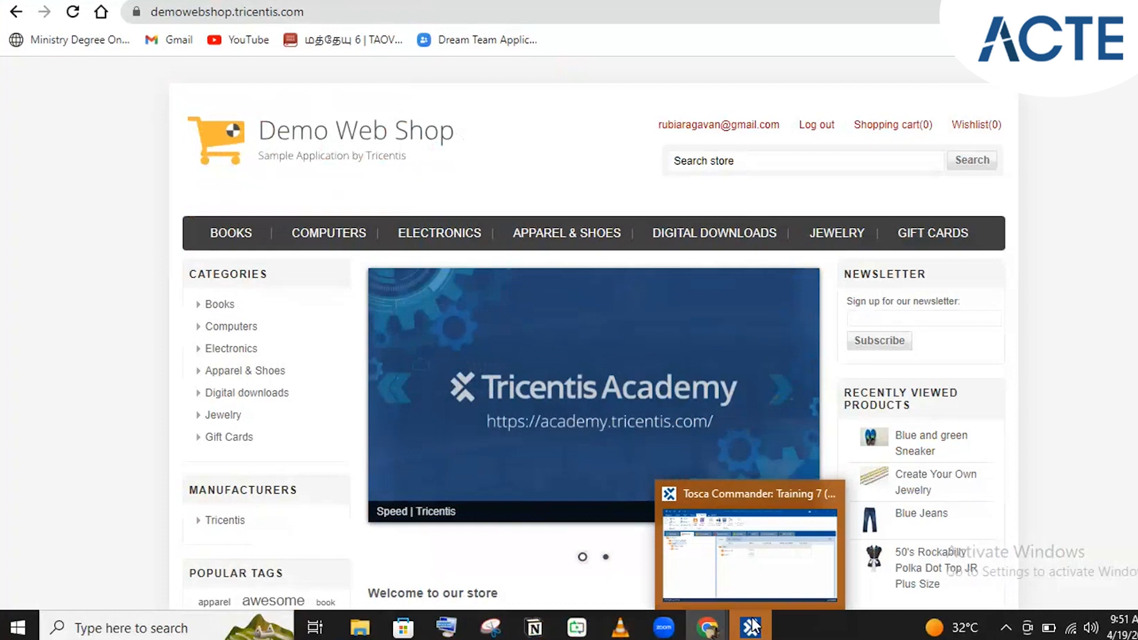
pyautogui.click(751, 626)
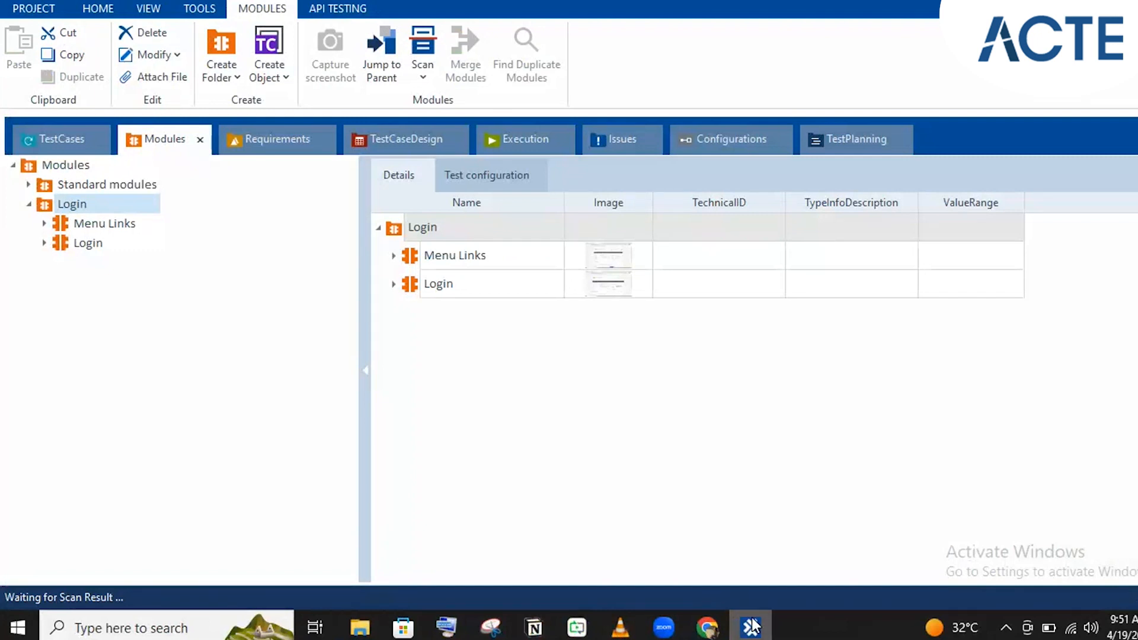
pyautogui.click(752, 626)
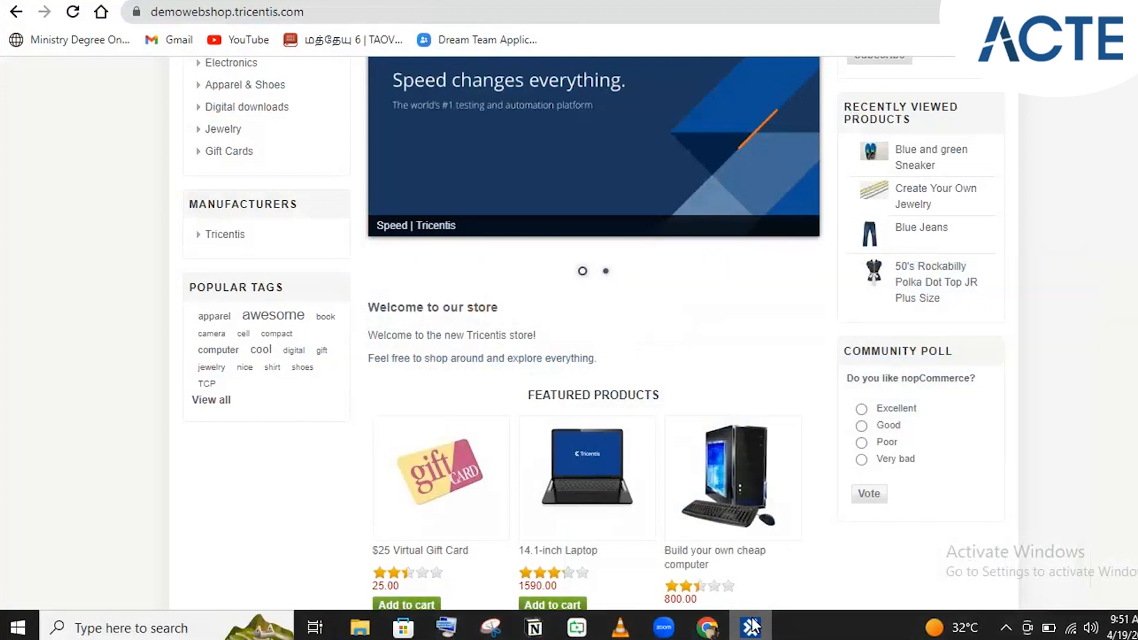
pyautogui.click(751, 626)
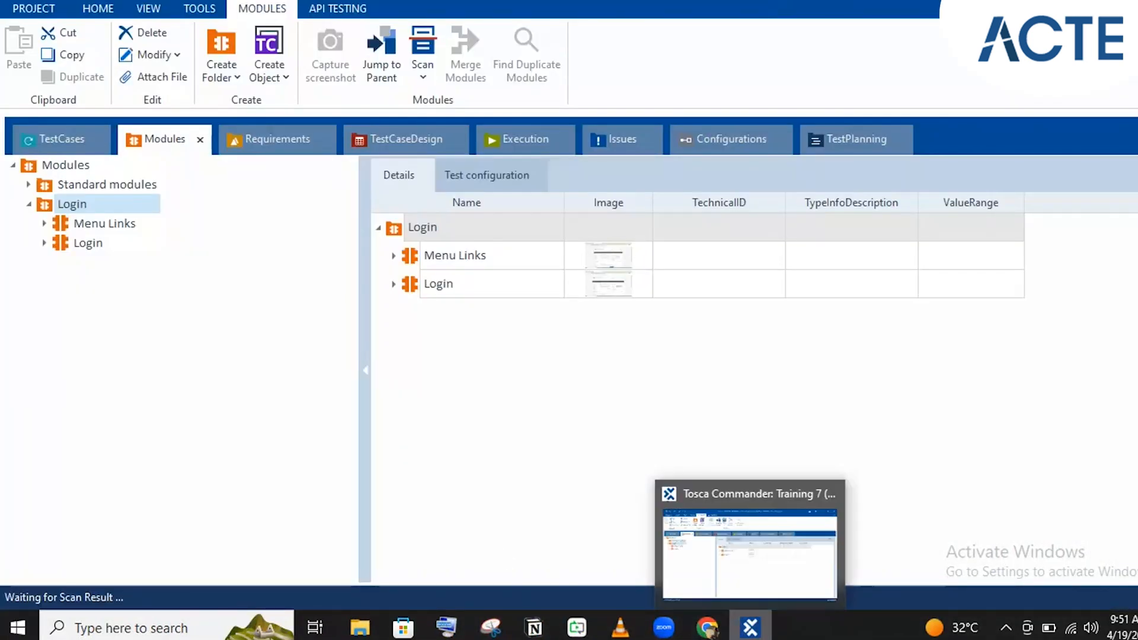
pyautogui.click(749, 628)
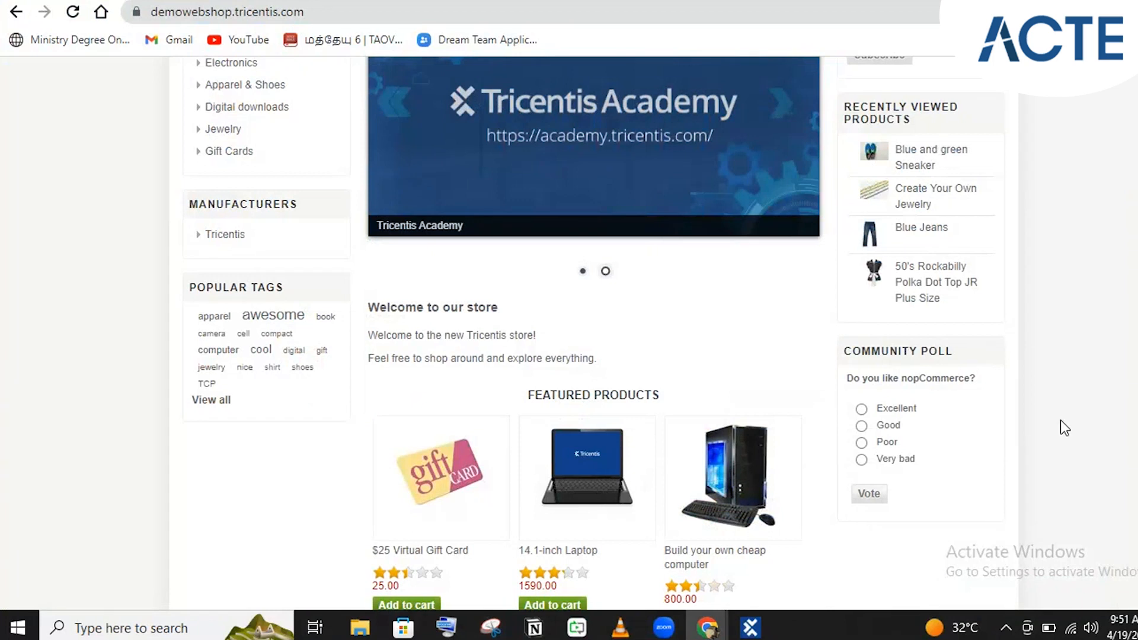
pyautogui.scroll(3, 1060, 420)
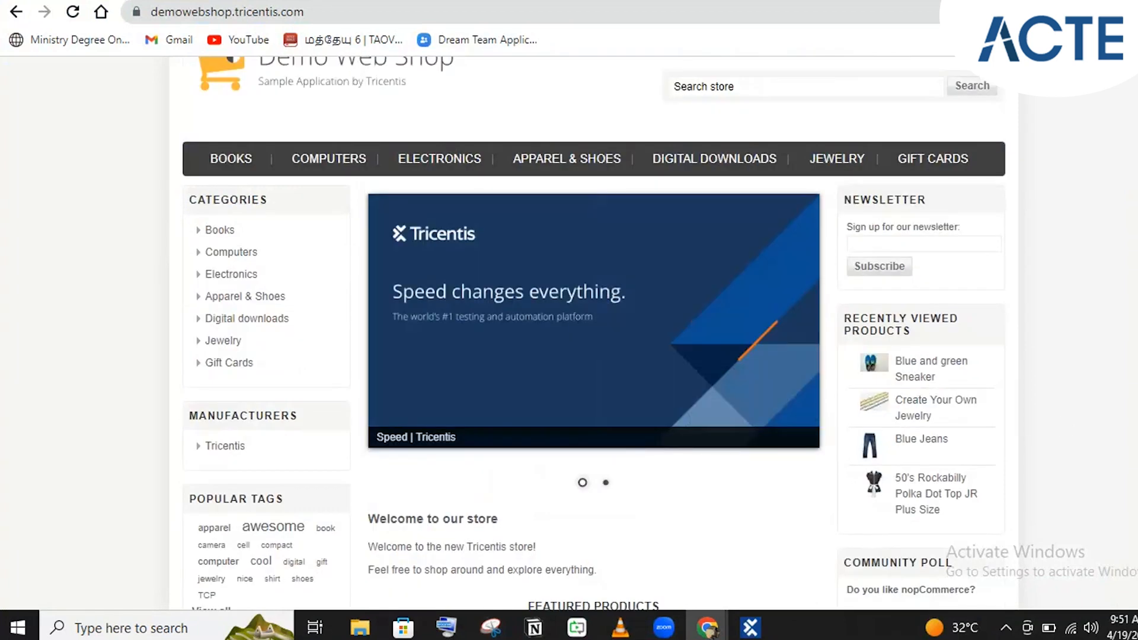
pyautogui.scroll(-4, 592, 332)
pyautogui.moveTo(750, 627)
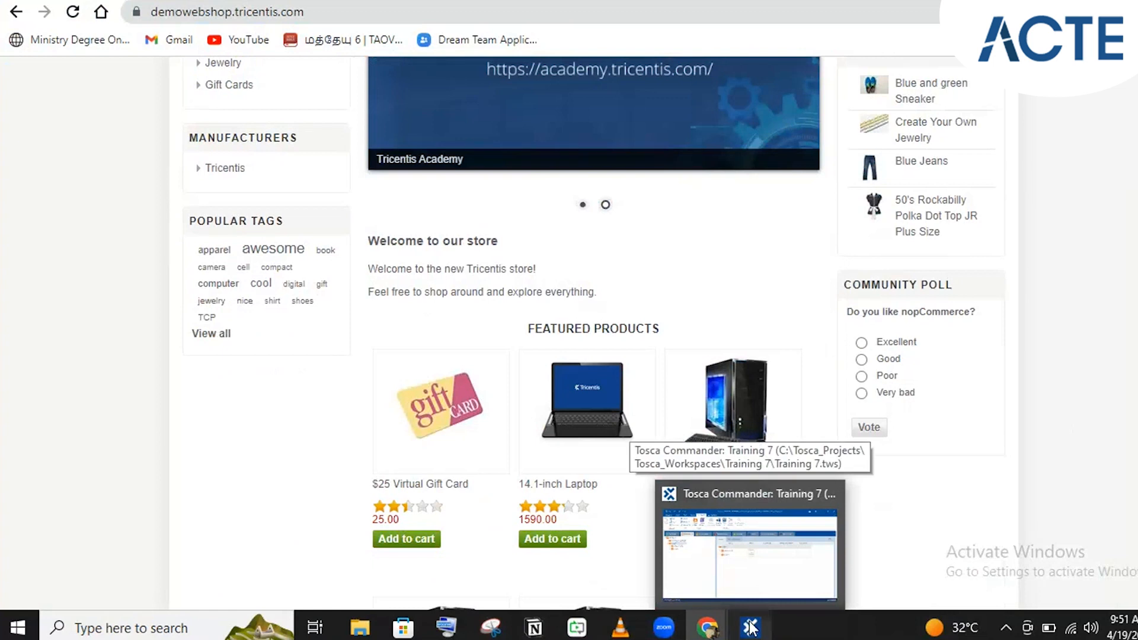
# Step: Switch to Tosca Commander and try to start an application scan on the Login modules folder
pyautogui.click(750, 627)
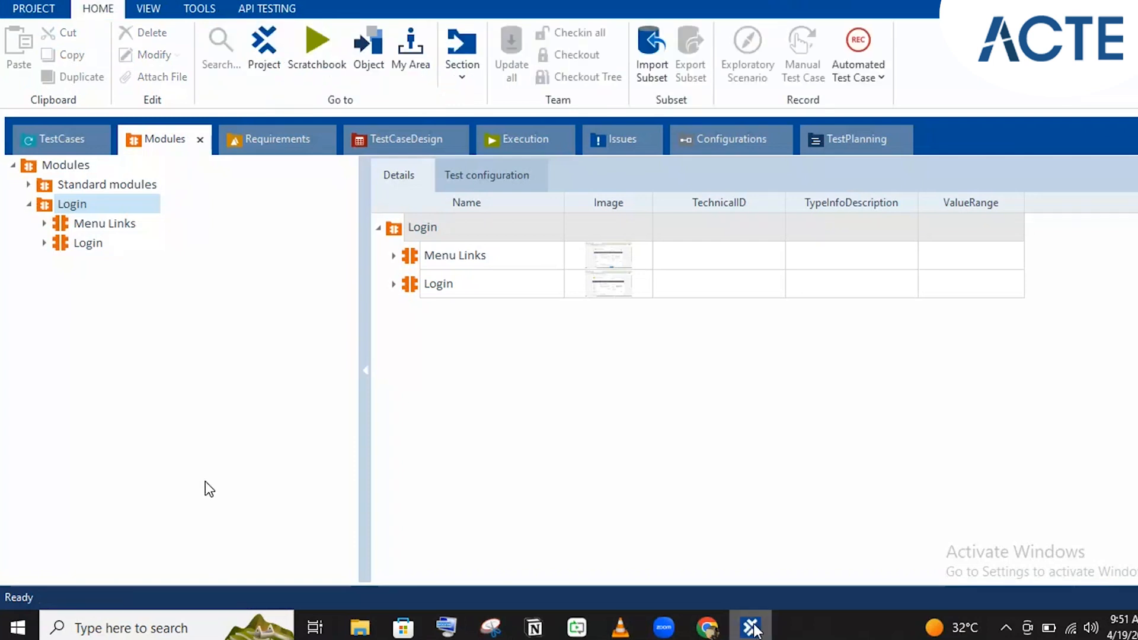
pyautogui.click(753, 625)
pyautogui.click(753, 625)
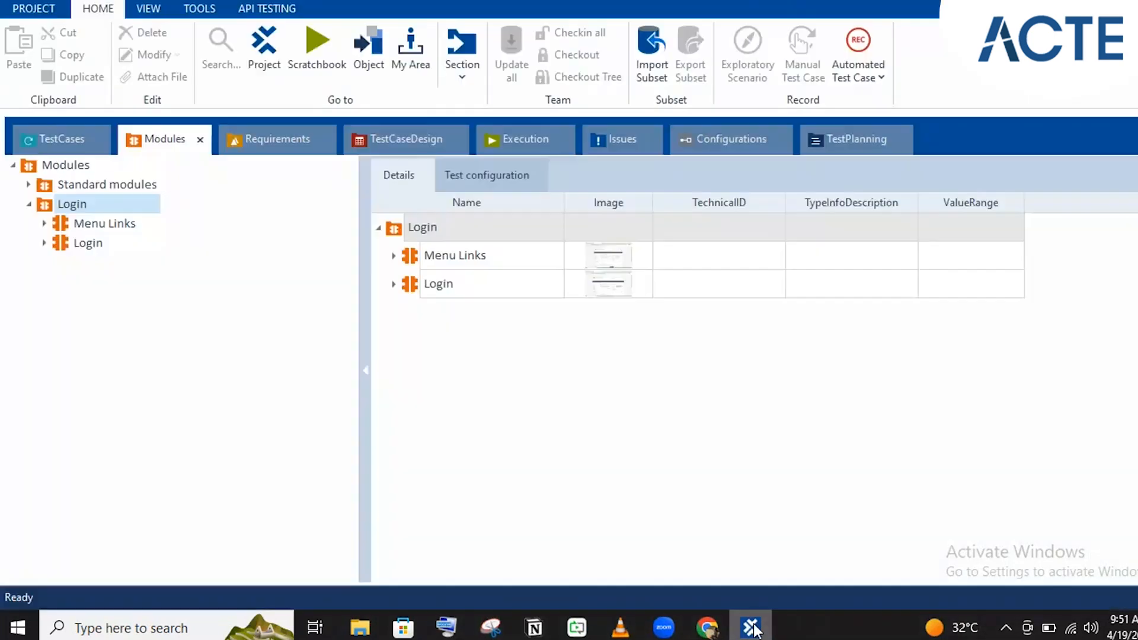
pyautogui.rightClick(88, 205)
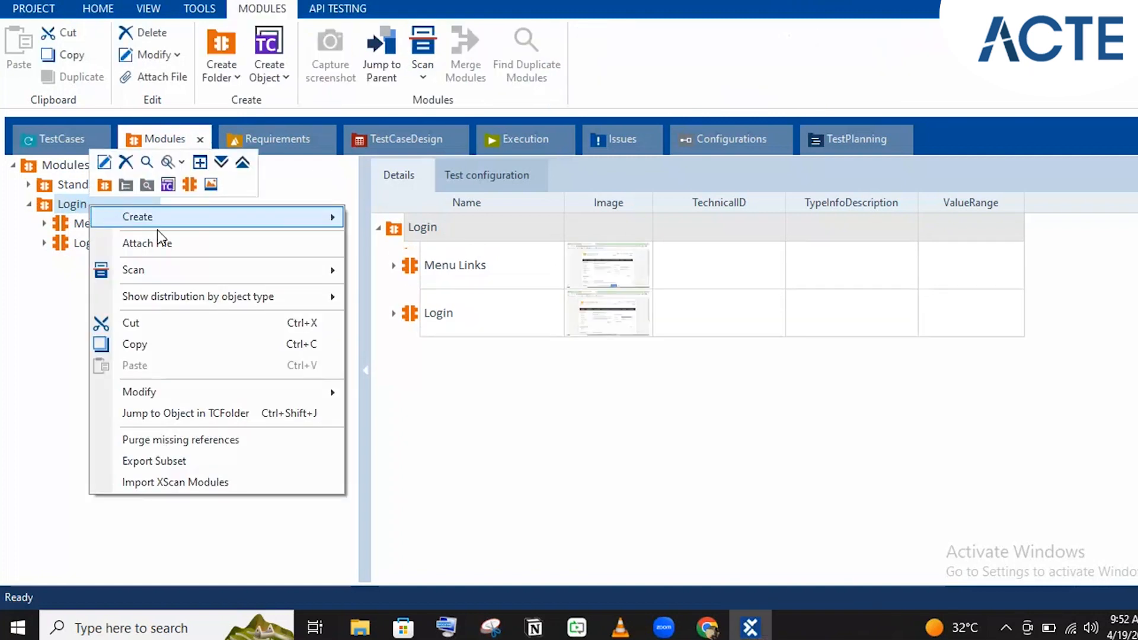
pyautogui.moveTo(170, 269)
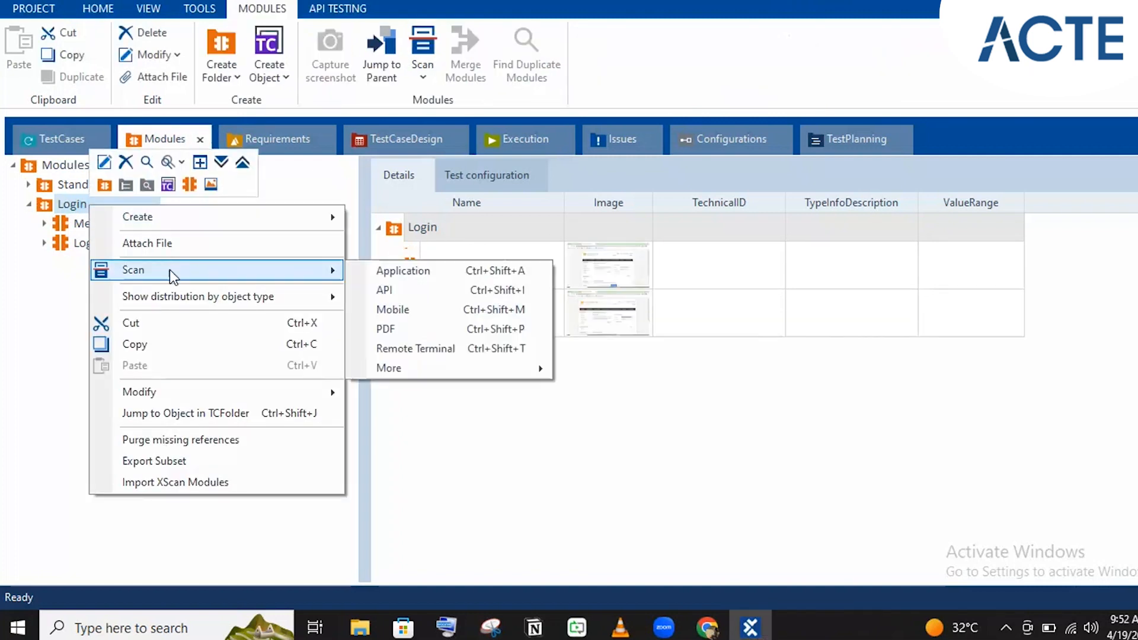
pyautogui.click(426, 272)
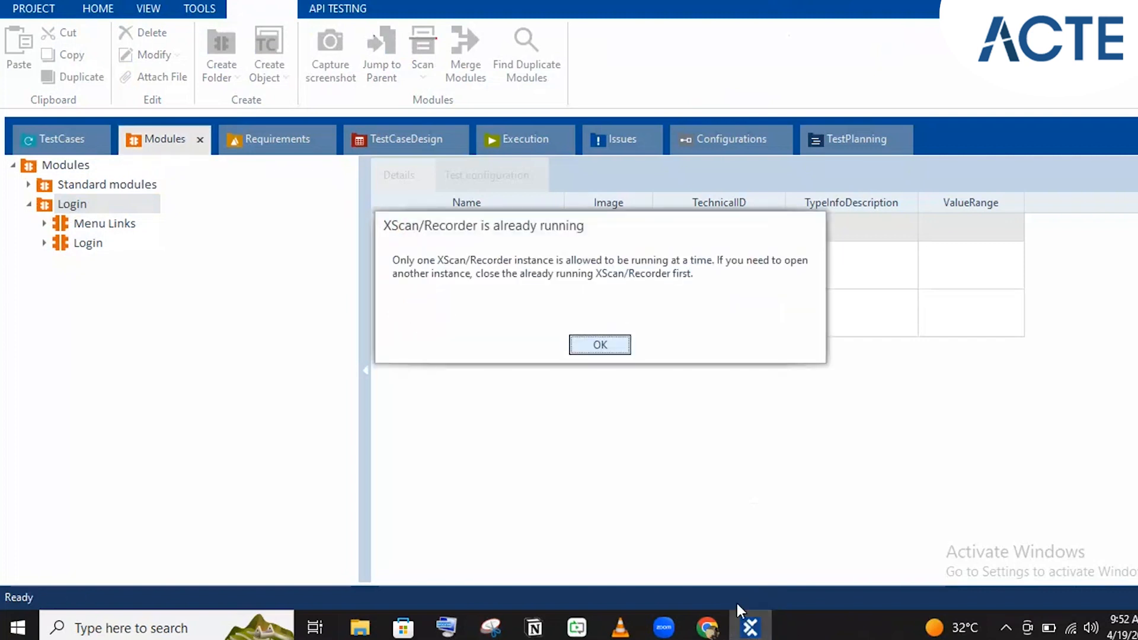
pyautogui.click(599, 345)
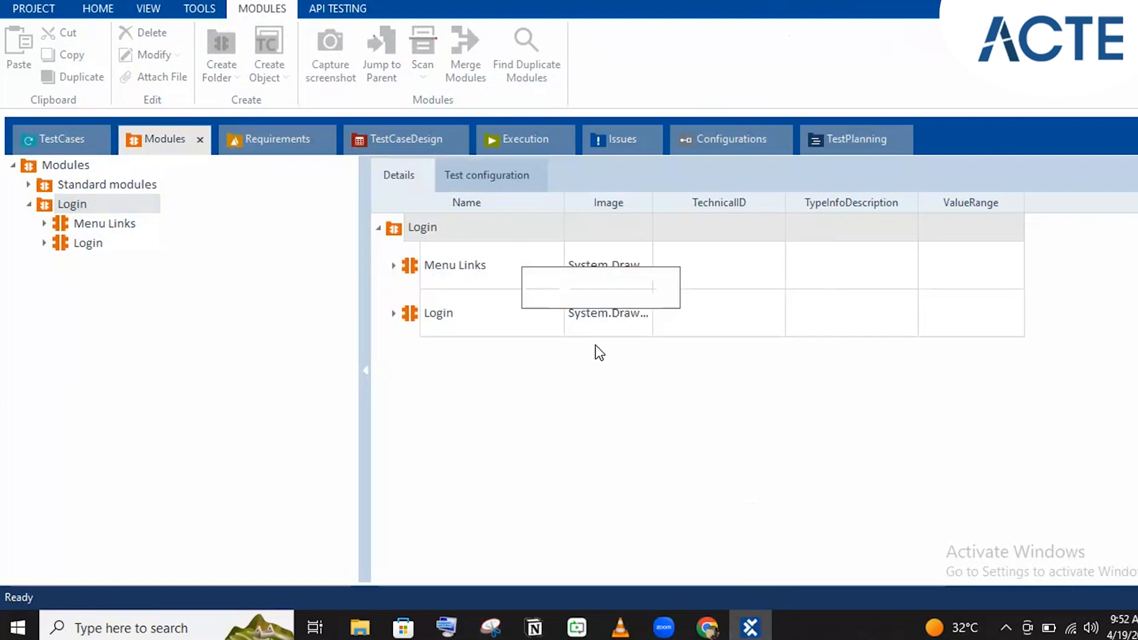
pyautogui.moveTo(707, 627)
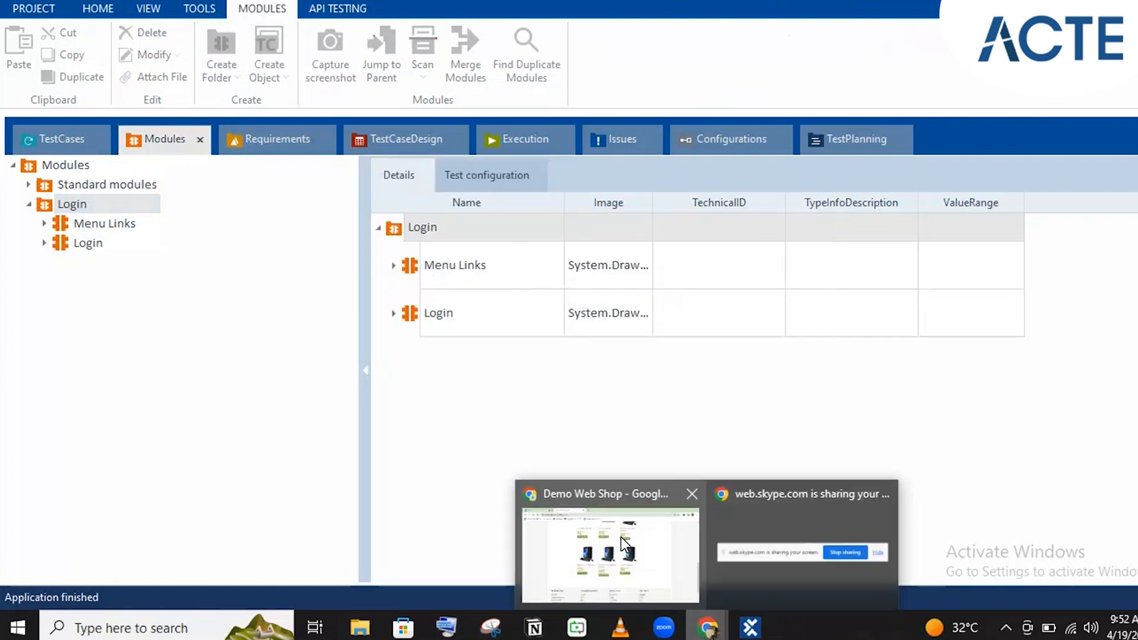
pyautogui.click(621, 536)
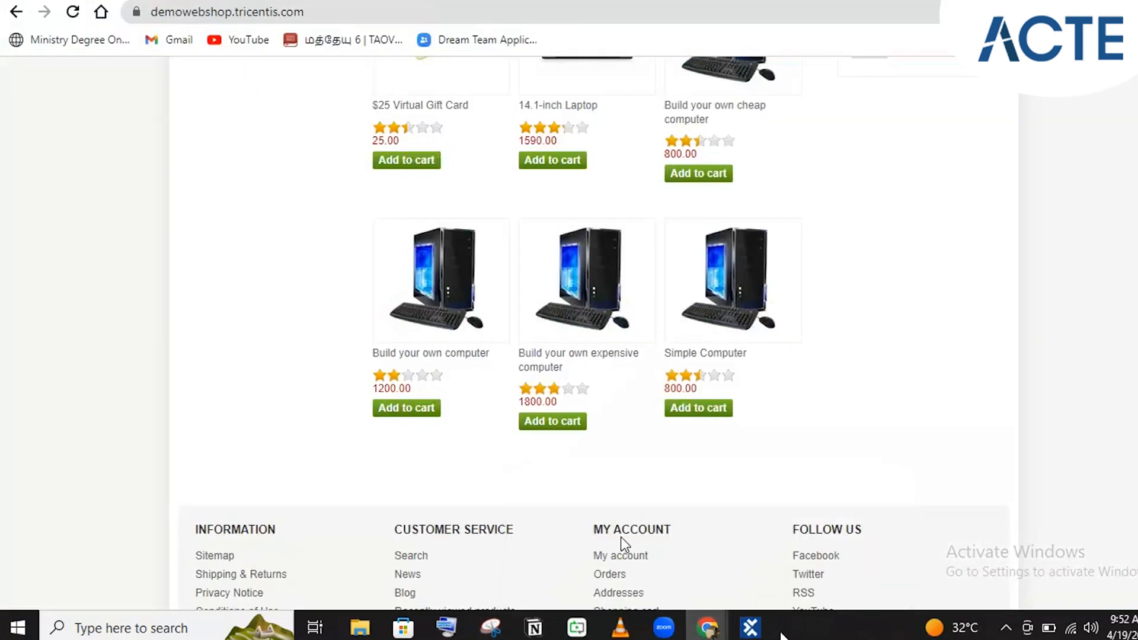
pyautogui.scroll(8, 331, 202)
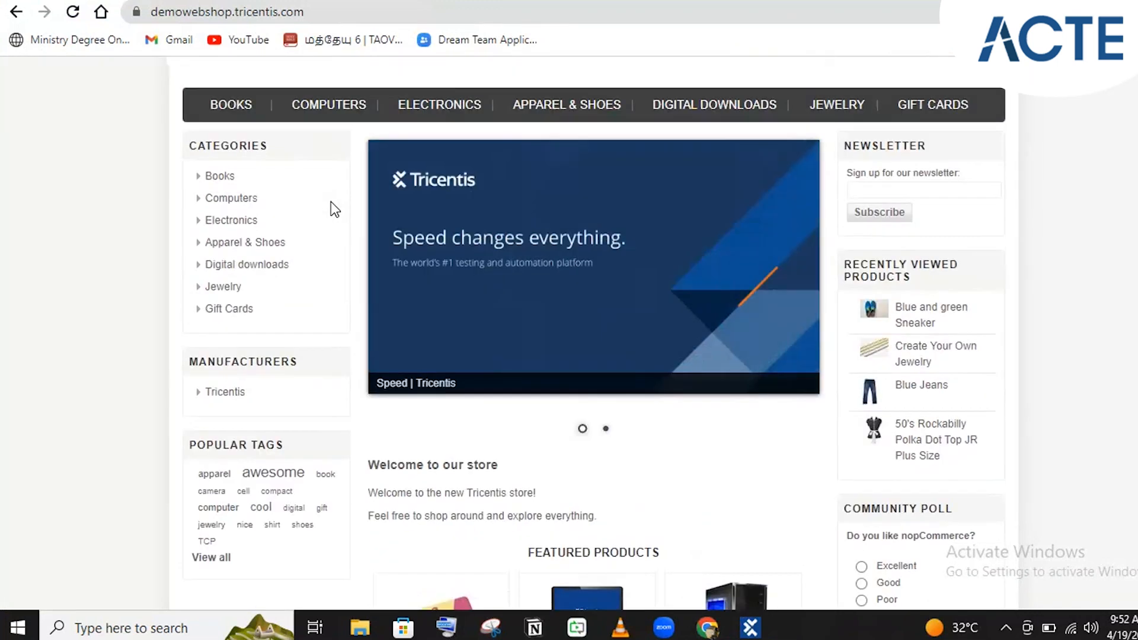
pyautogui.scroll(-10, 331, 202)
pyautogui.scroll(4, 331, 202)
pyautogui.scroll(-4, 331, 201)
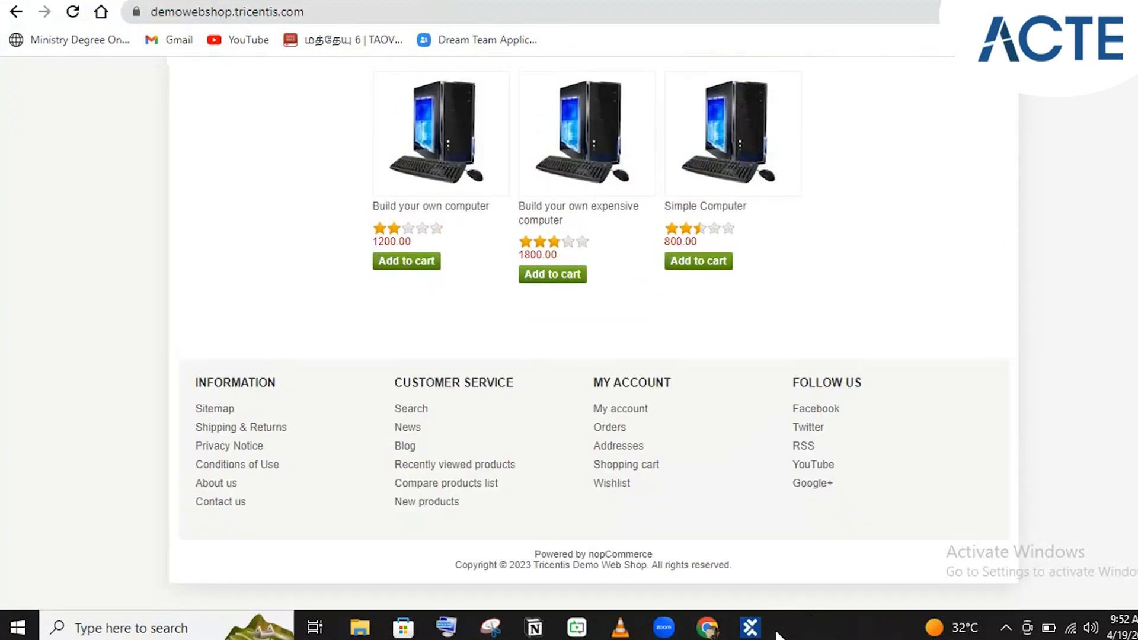
pyautogui.click(750, 627)
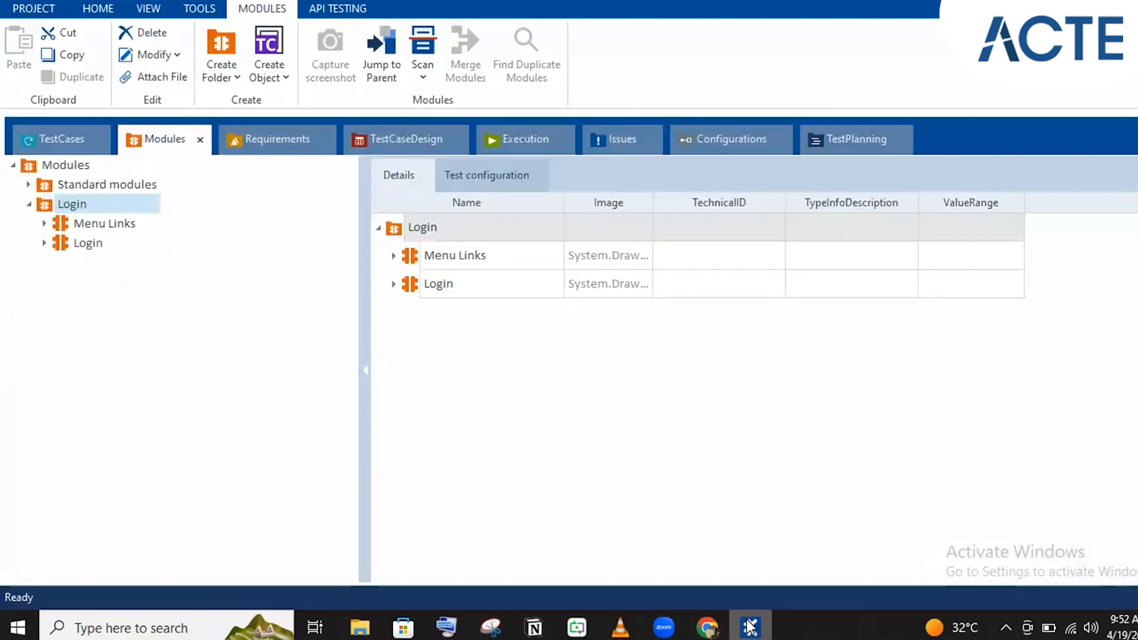
pyautogui.click(750, 627)
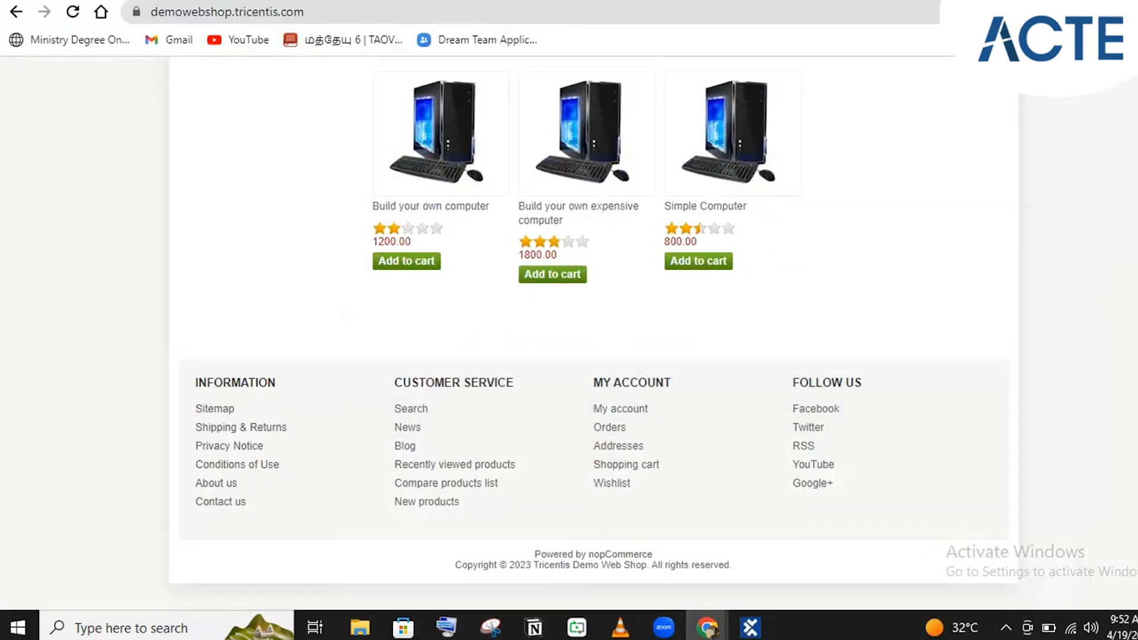
pyautogui.scroll(8, 592, 320)
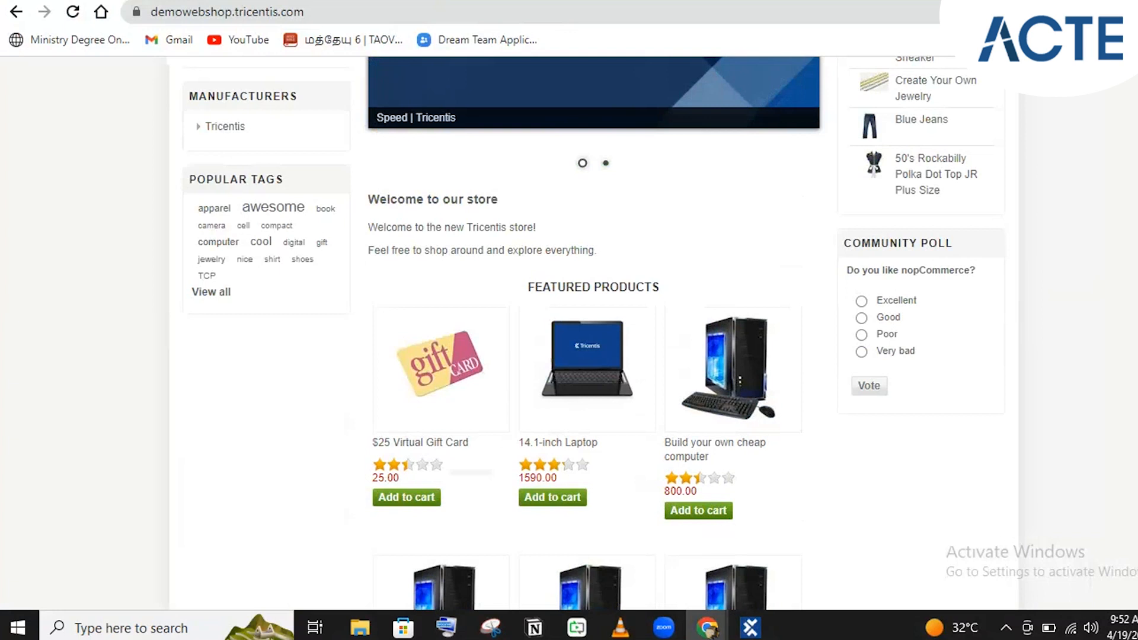
pyautogui.scroll(-8, 592, 320)
pyautogui.scroll(8, 593, 320)
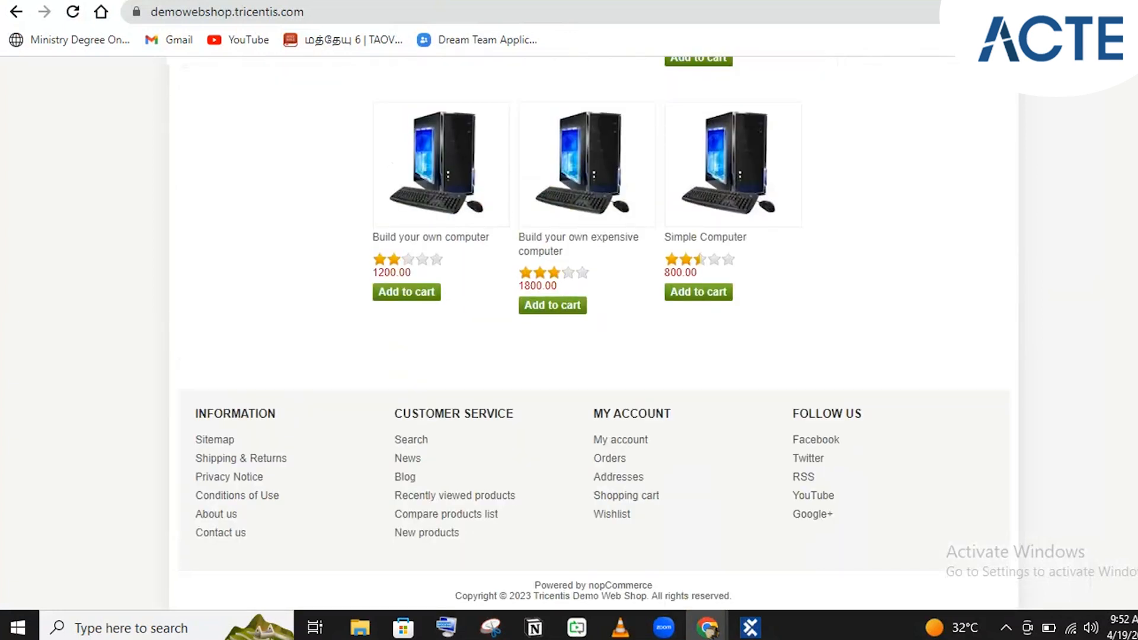
pyautogui.scroll(-8, 579, 460)
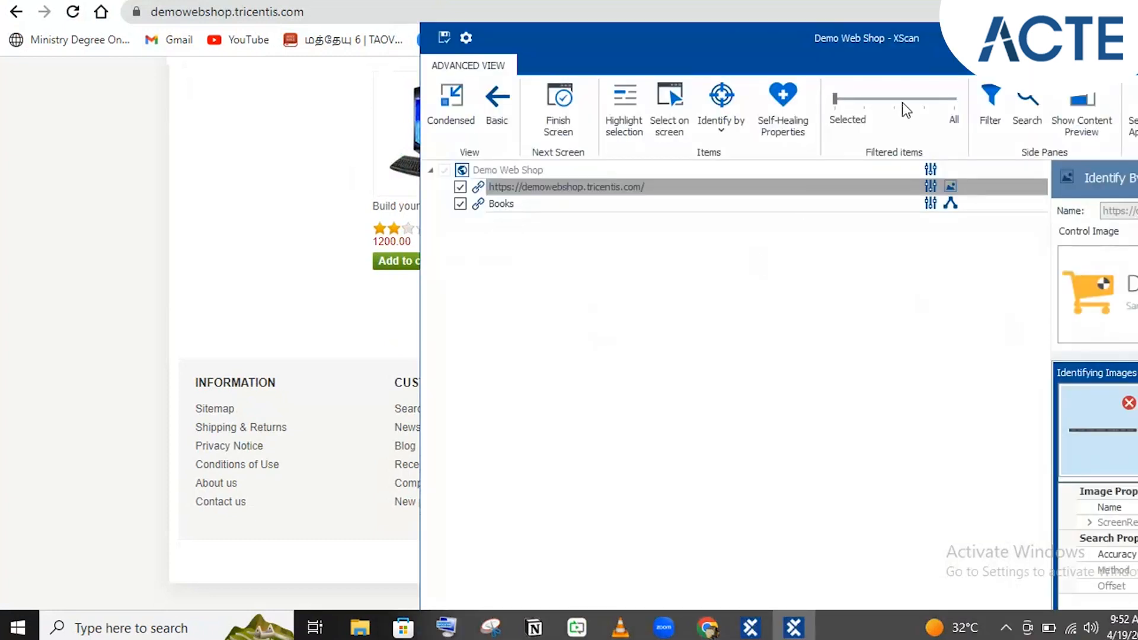
# Step: Bring the top of the Demo Web Shop home page into view behind XScan and maximize the XScan window
pyautogui.moveTo(799, 49); pyautogui.dragTo(466, 51)
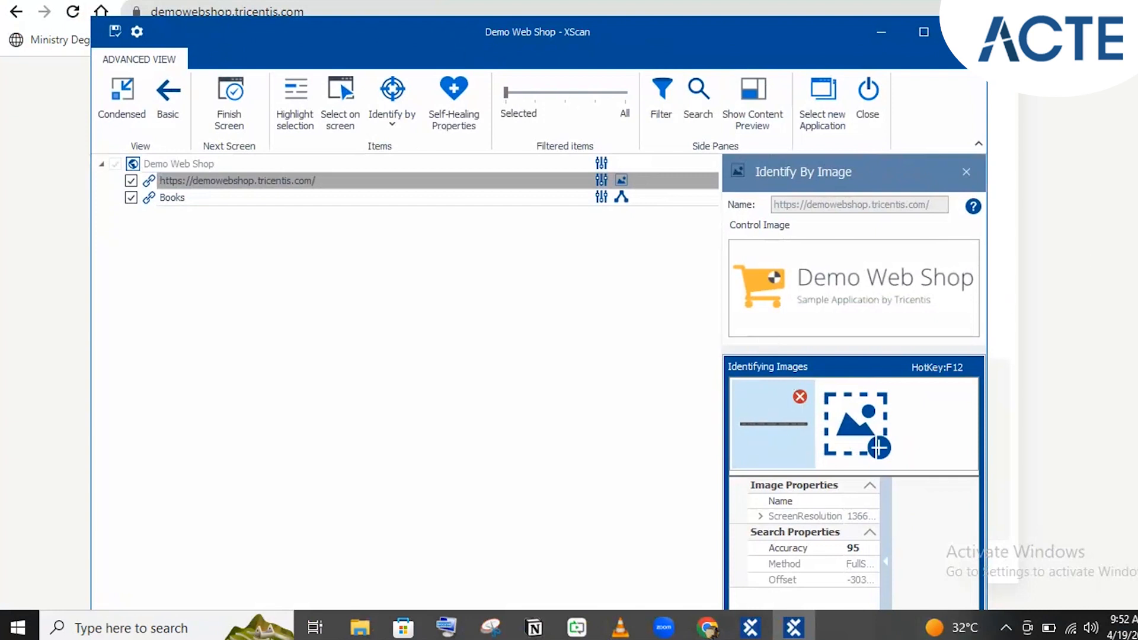
pyautogui.click(880, 34)
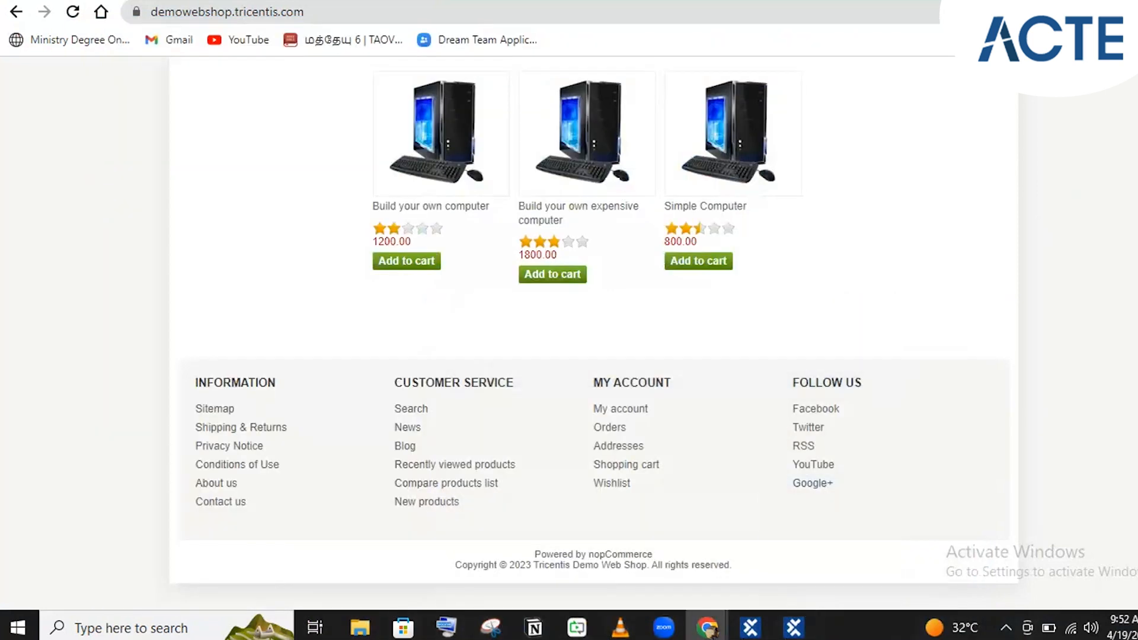
pyautogui.scroll(15, 679, 344)
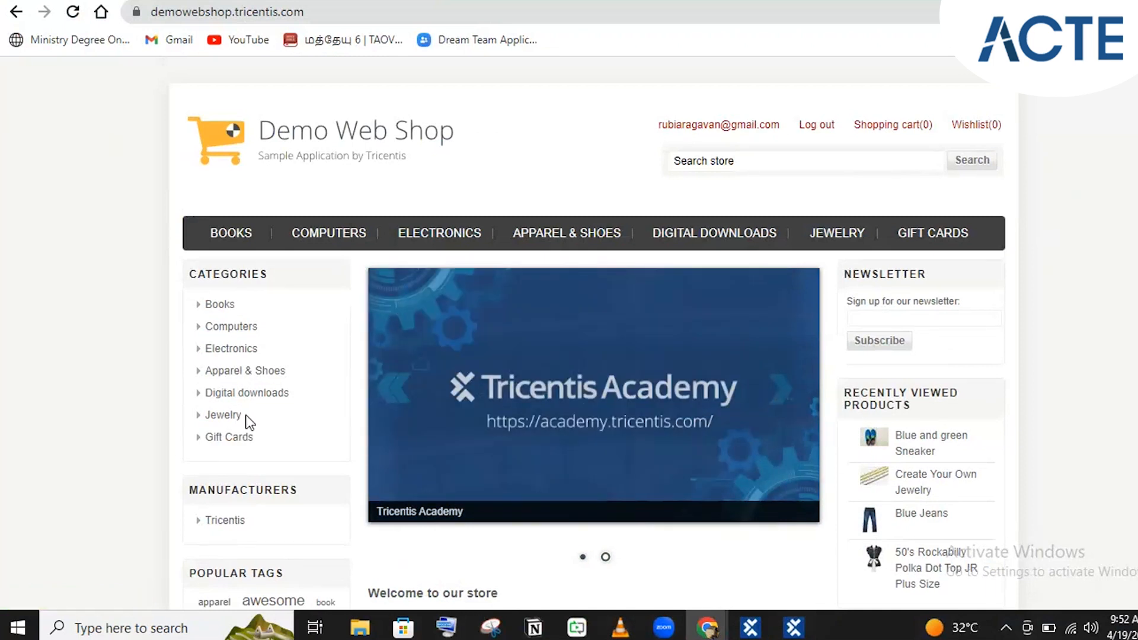
pyautogui.hotkey('alt', 'Tab')
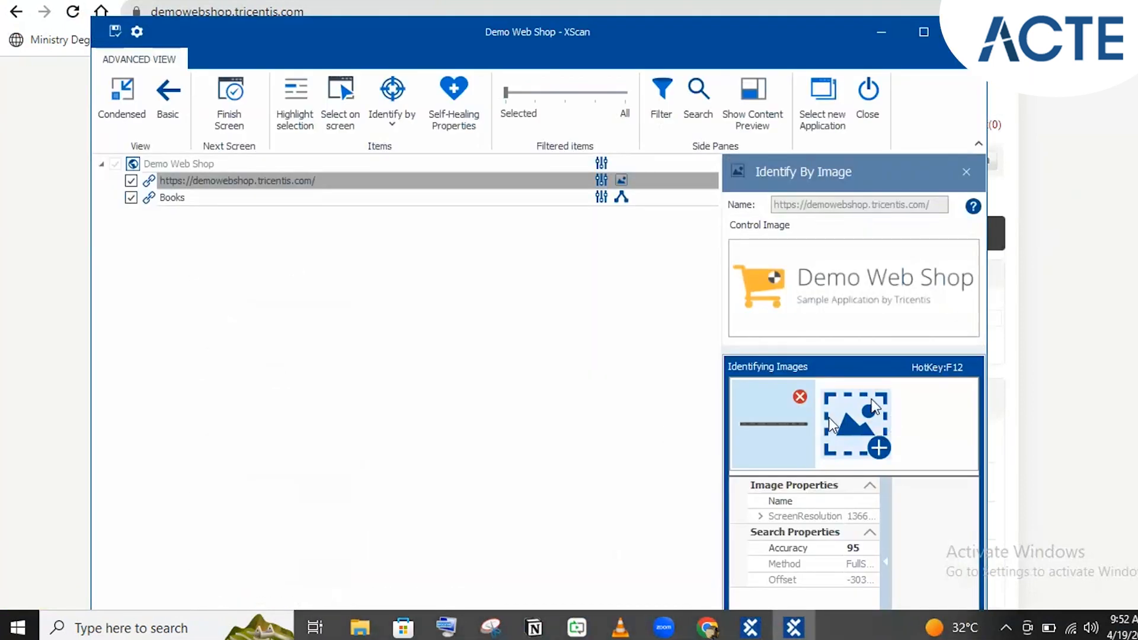
pyautogui.click(918, 29)
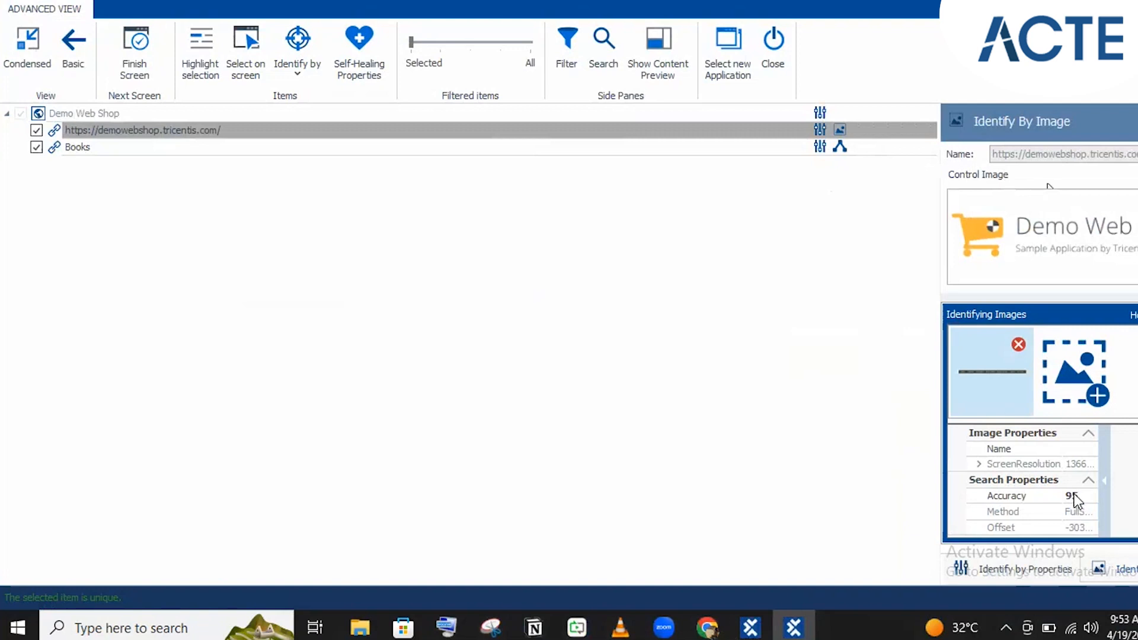
# Step: Set the search accuracy of the navigation bar identifying image to 100
pyautogui.click(1074, 496)
pyautogui.write('100')
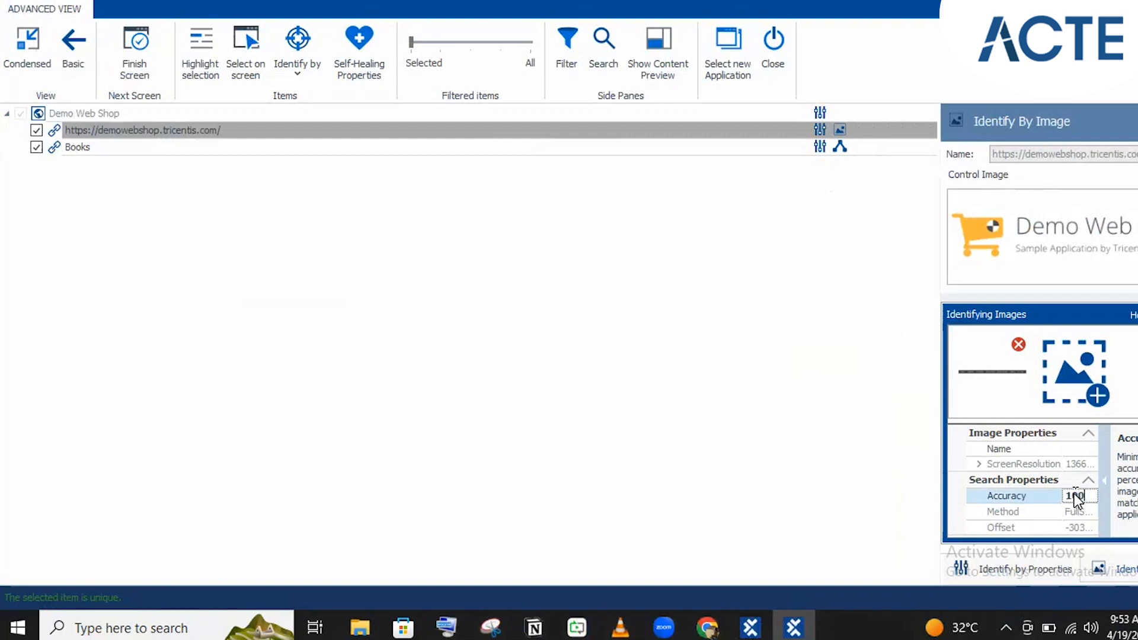
pyautogui.click(1002, 371)
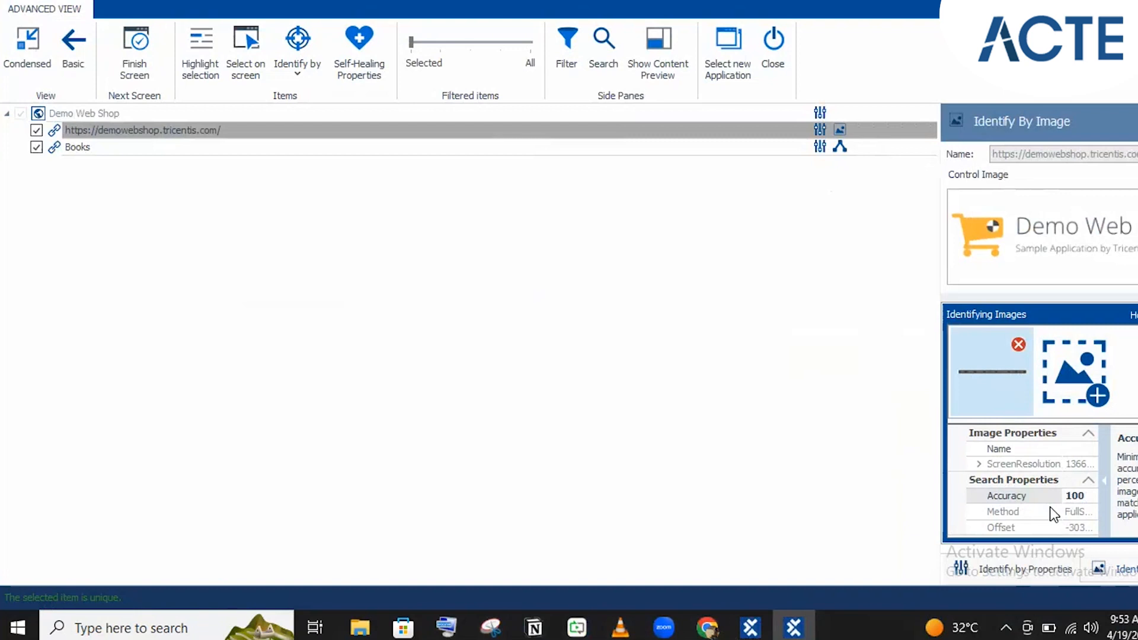
# Step: Lower the navigation bar identifying image's search accuracy to 50
pyautogui.click(1074, 495)
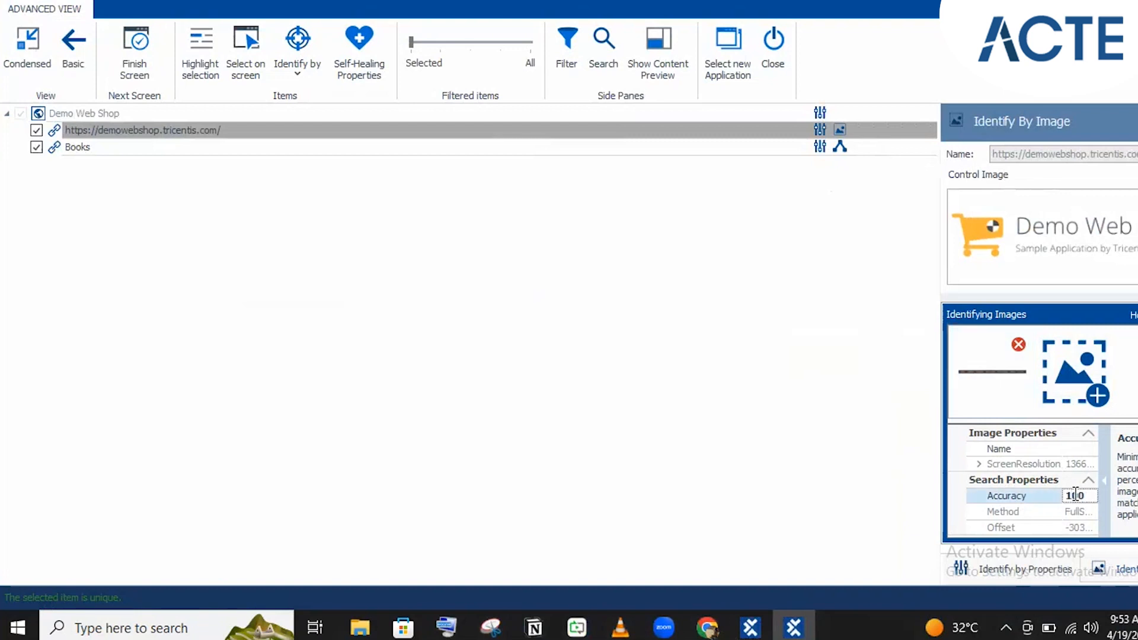
pyautogui.write('50')
pyautogui.click(721, 427)
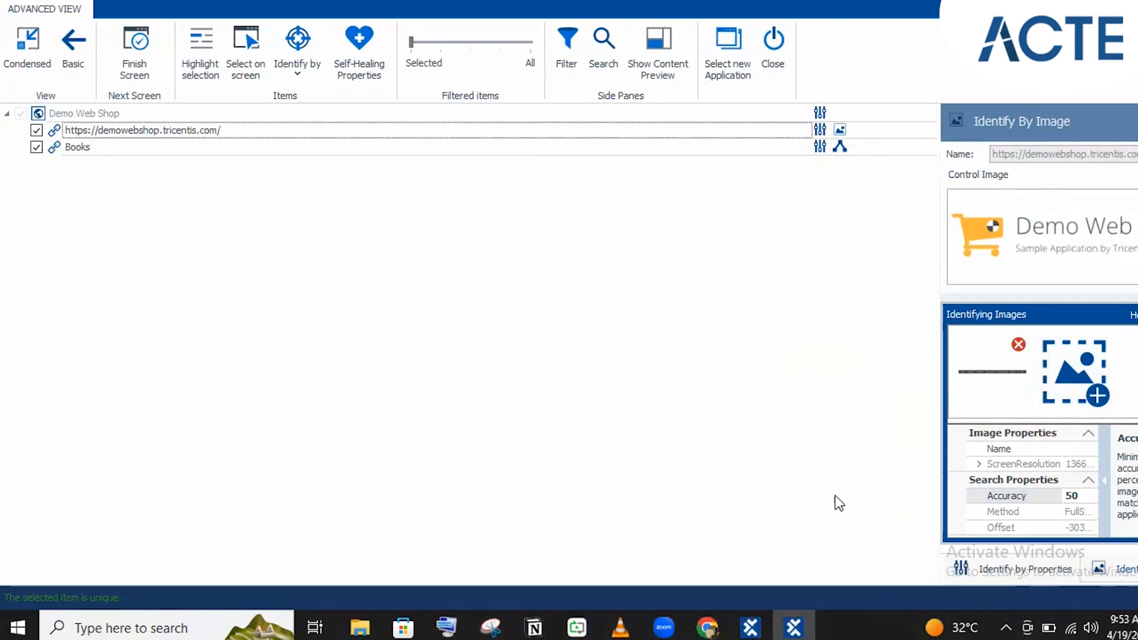
# Step: Raise the accuracy in the navigation bar image's search properties to 100
pyautogui.click(1078, 496)
pyautogui.doubleClick(1080, 496)
pyautogui.click(1080, 496)
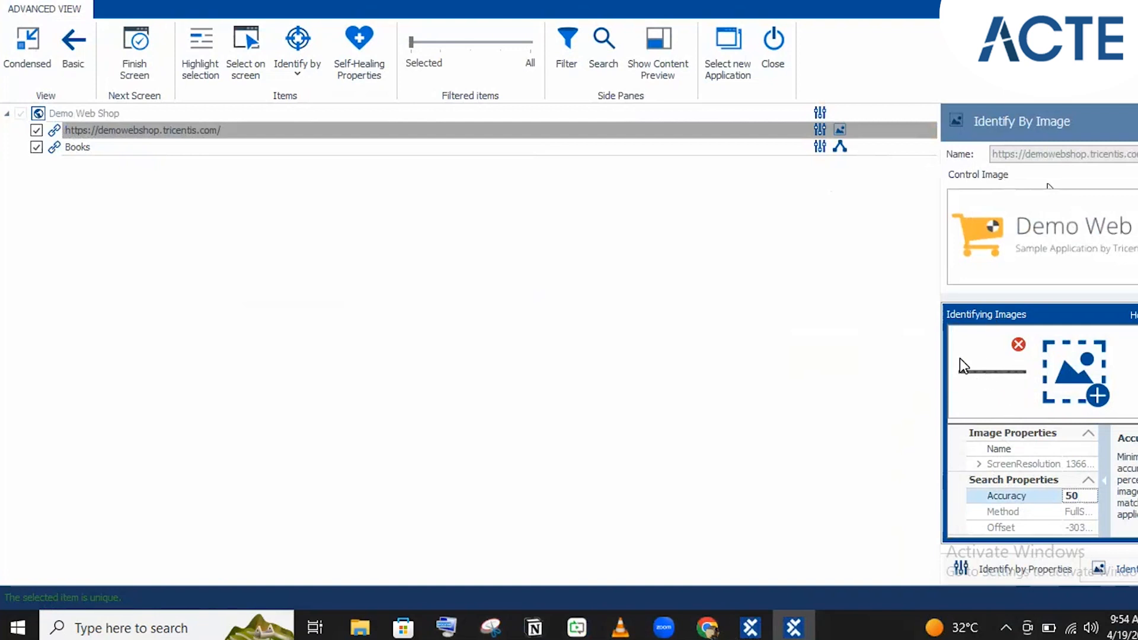
pyautogui.doubleClick(1069, 495)
pyautogui.write('100')
pyautogui.click(857, 441)
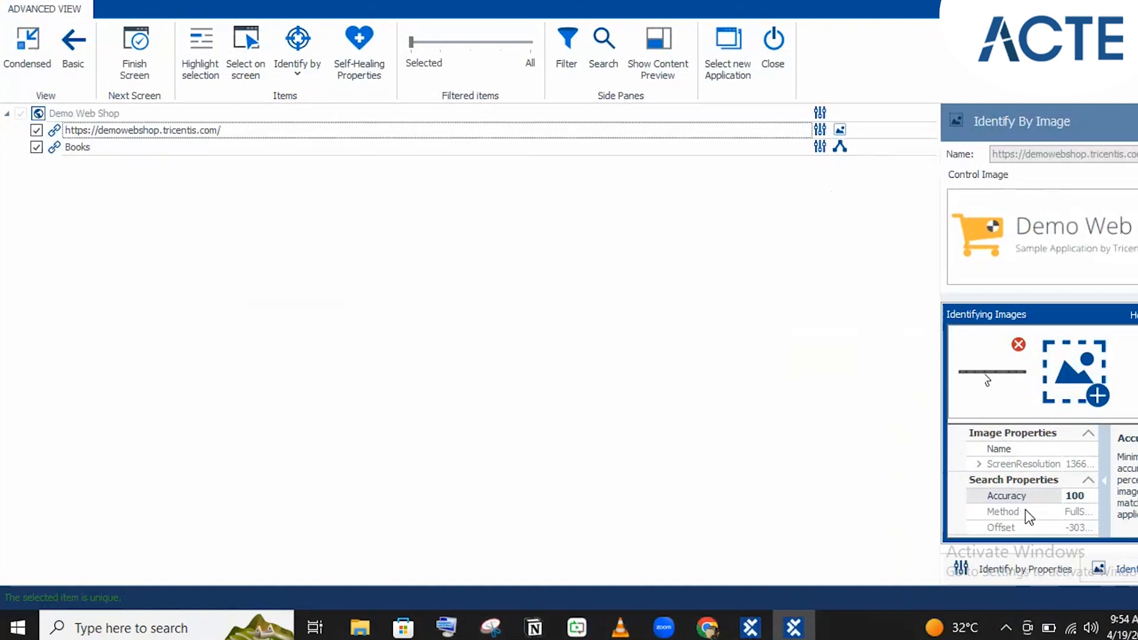
pyautogui.click(1080, 496)
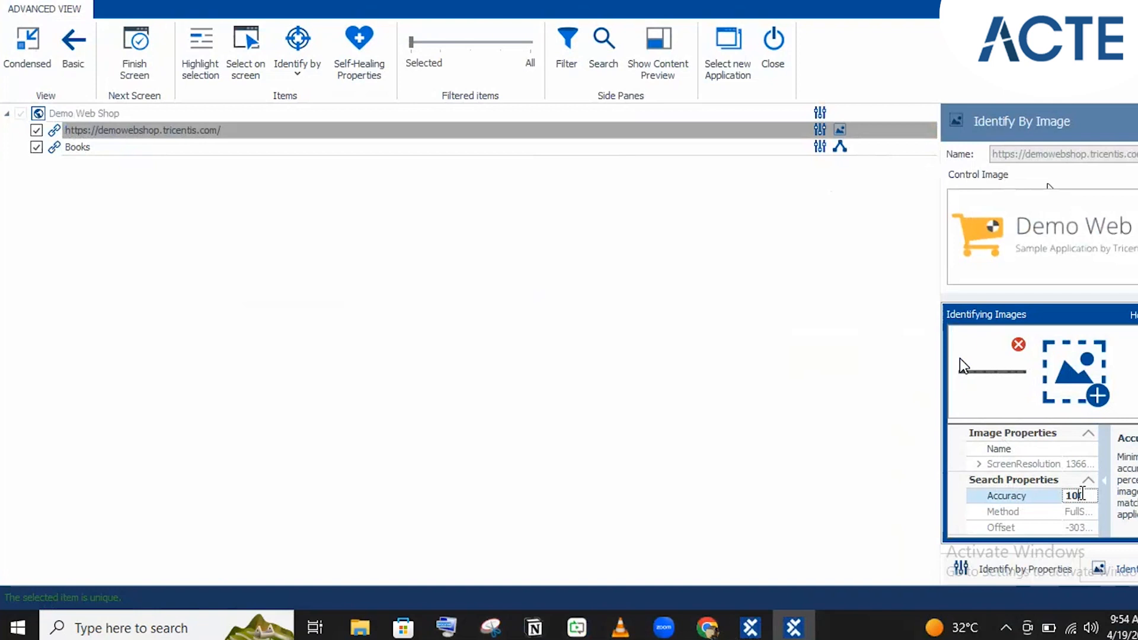
pyautogui.click(1028, 260)
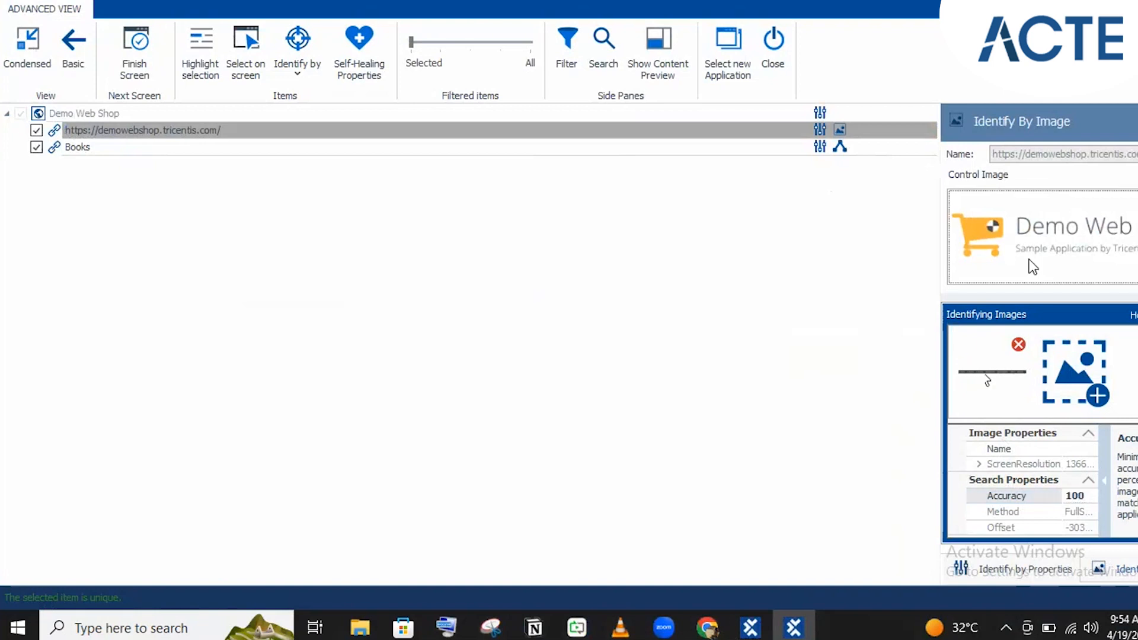
pyautogui.click(562, 223)
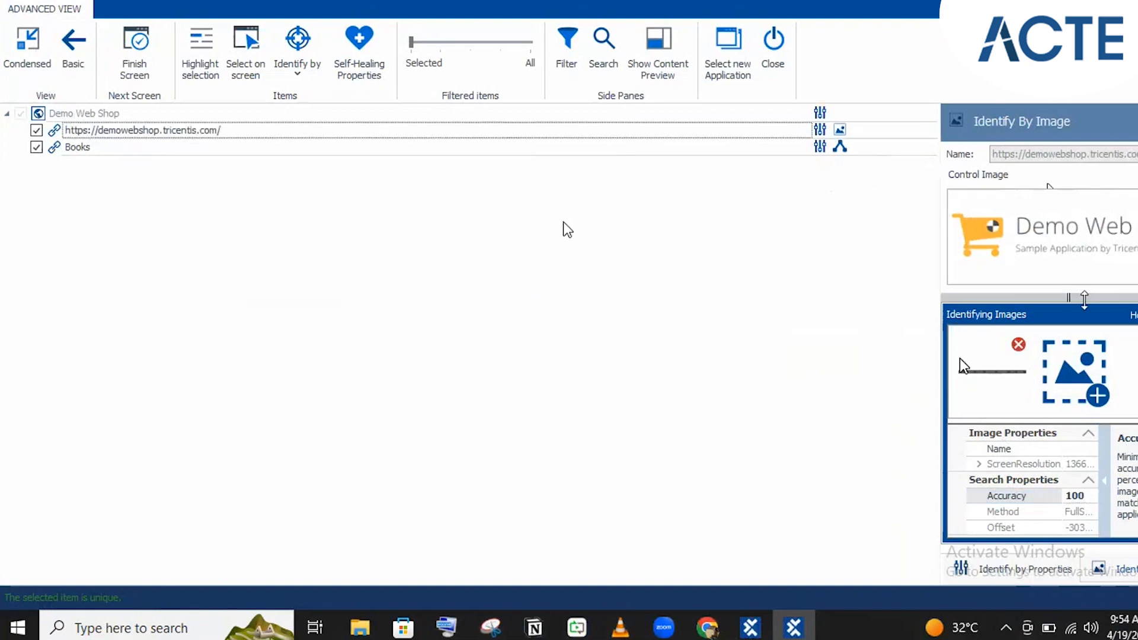
pyautogui.click(979, 244)
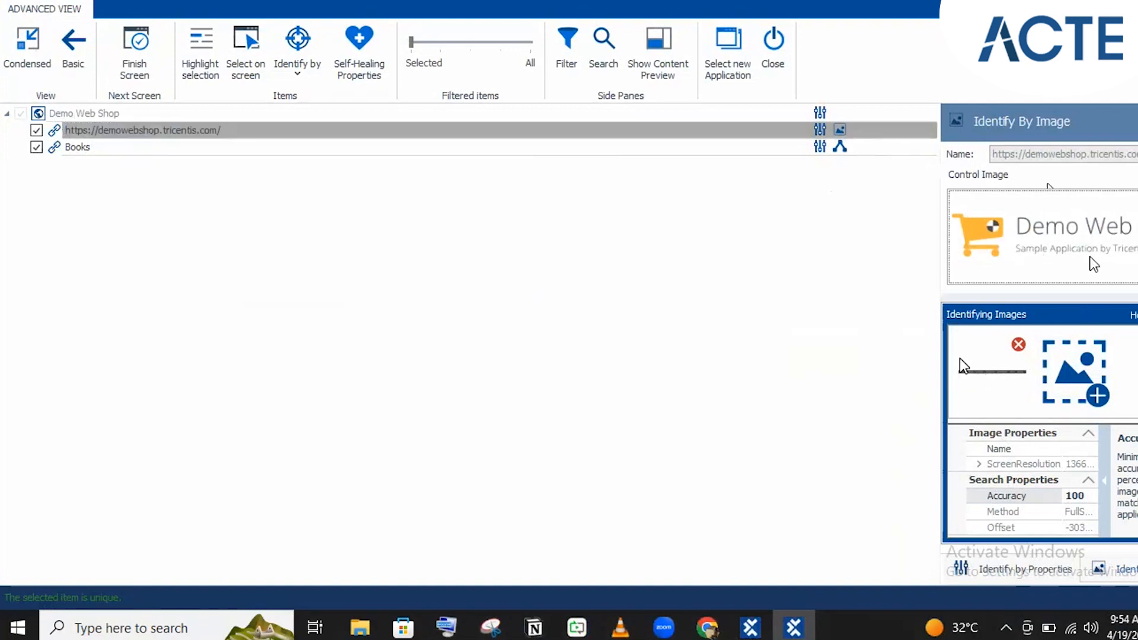
pyautogui.click(959, 358)
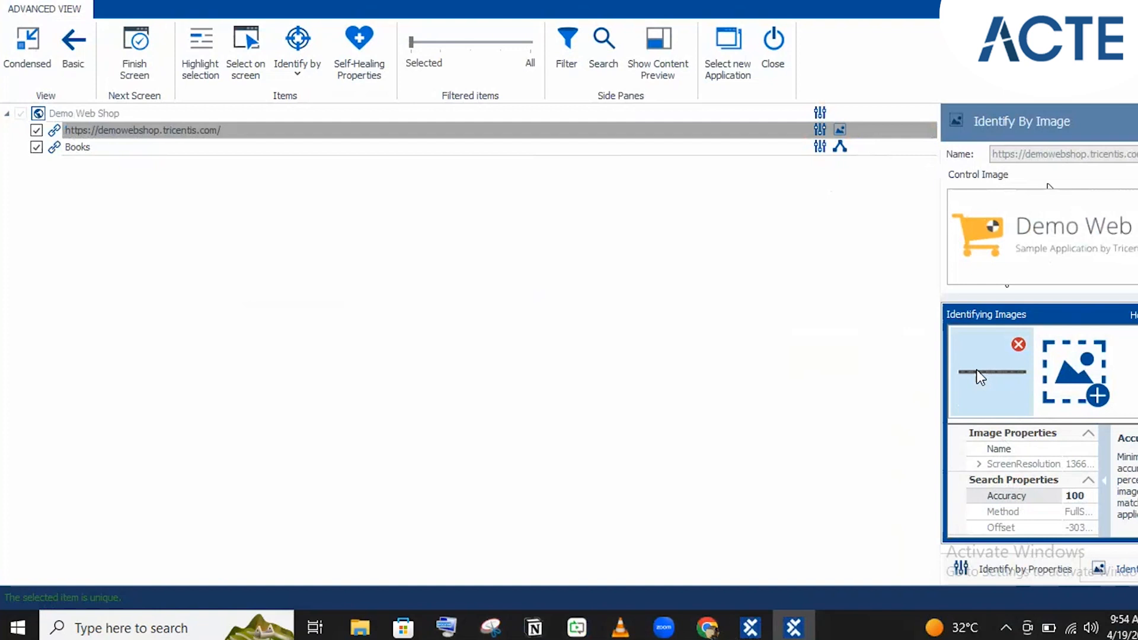
# Step: Capture the header row of account, cart and wishlist links as a second identifying image and decline considering images for this session
pyautogui.click(1066, 382)
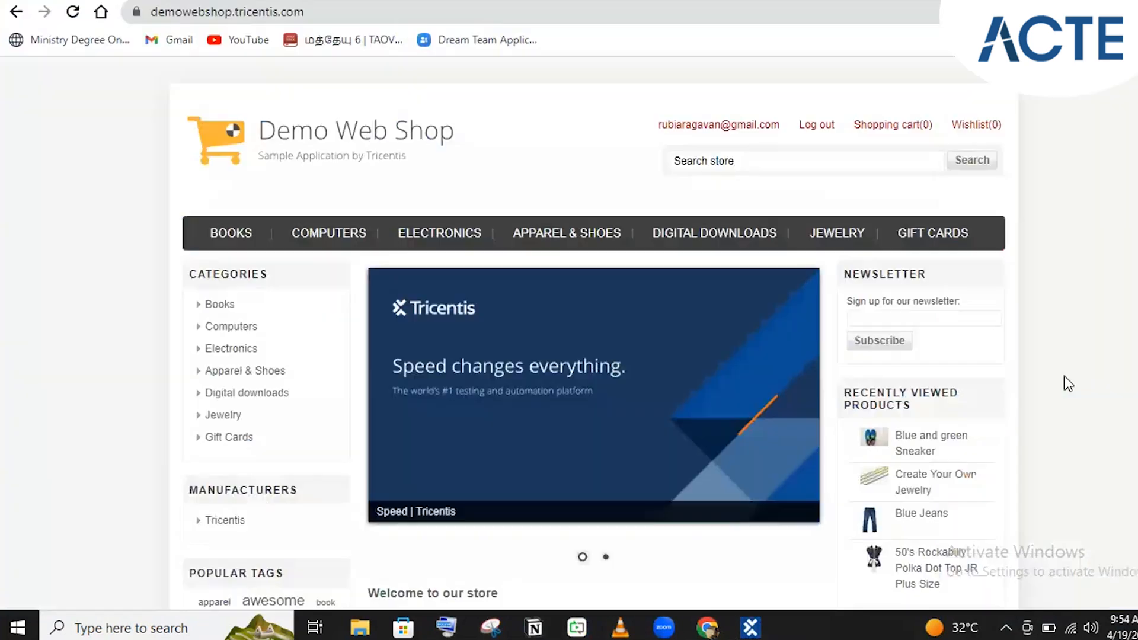
pyautogui.moveTo(645, 91); pyautogui.dragTo(1025, 140)
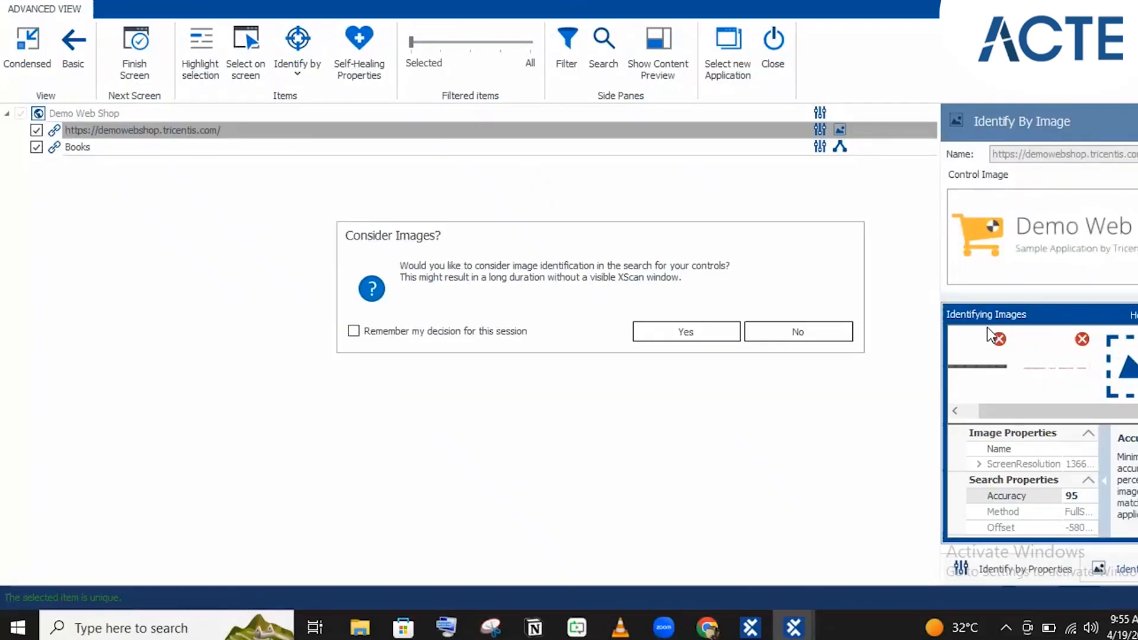
pyautogui.click(428, 333)
pyautogui.click(811, 329)
pyautogui.click(282, 76)
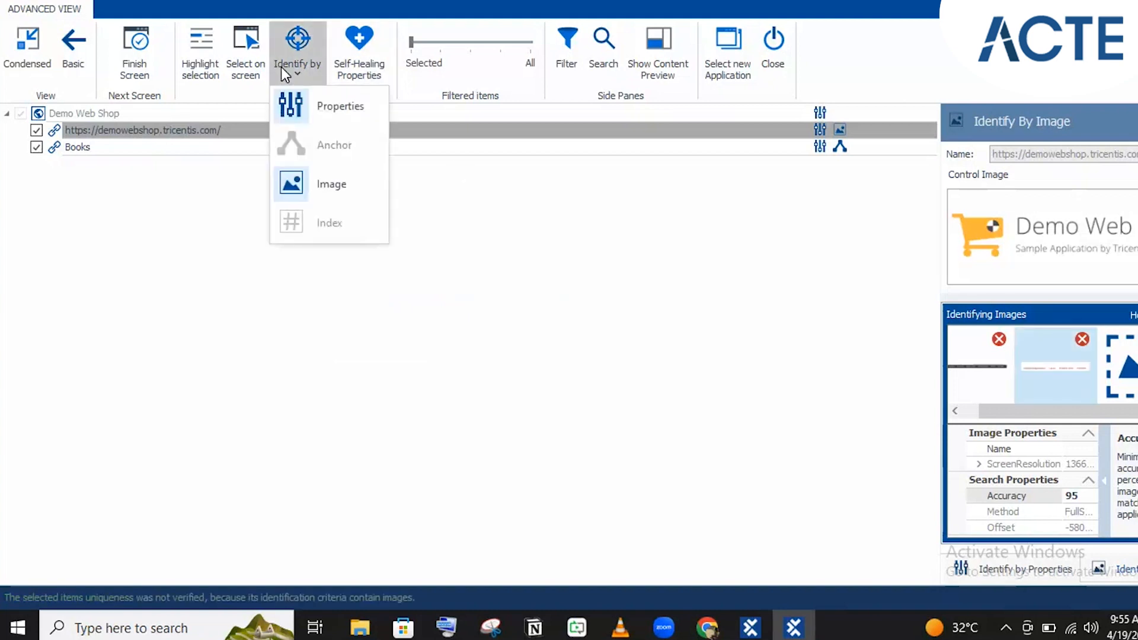
pyautogui.click(165, 229)
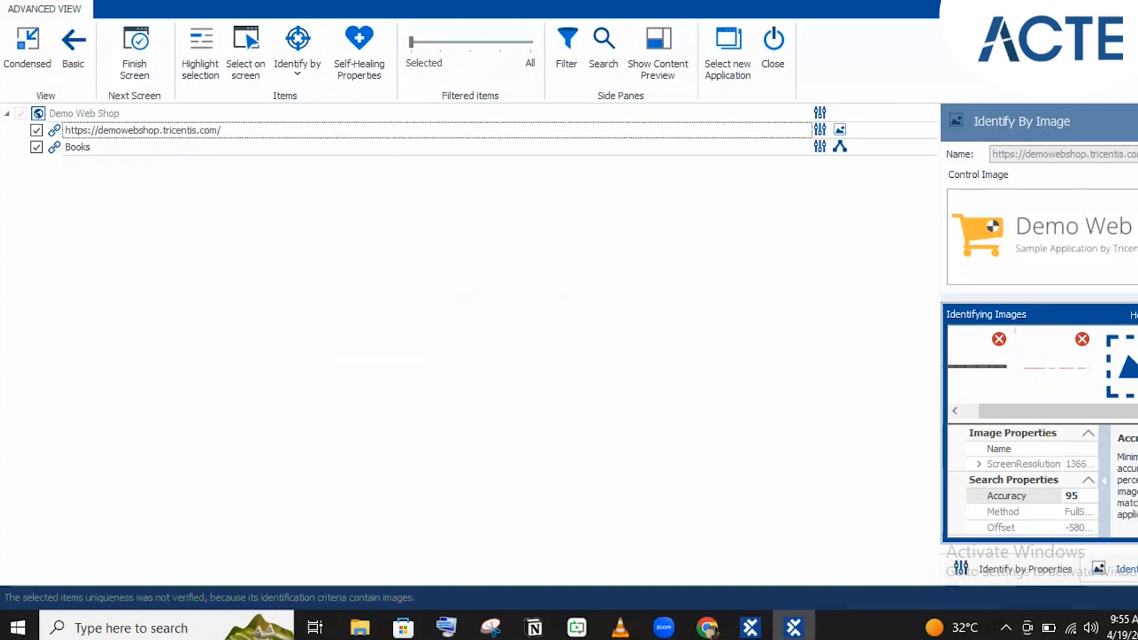
# Step: Minimize the XScan window and look through the Demo Web Shop home page, including its recently viewed products
pyautogui.doubleClick(649, 4)
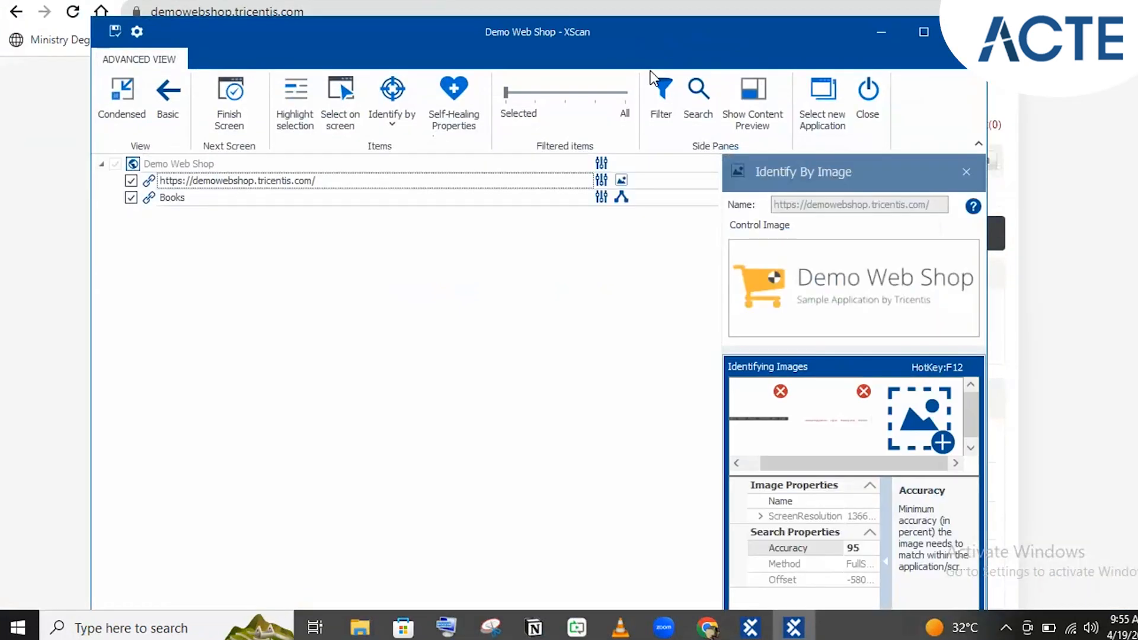
pyautogui.click(888, 41)
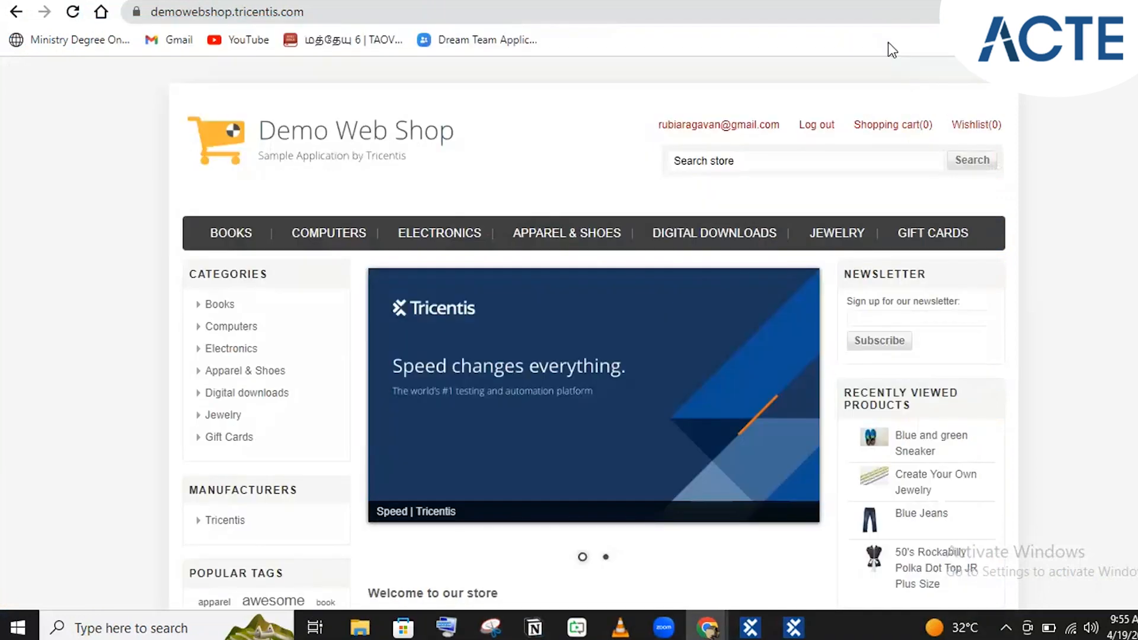
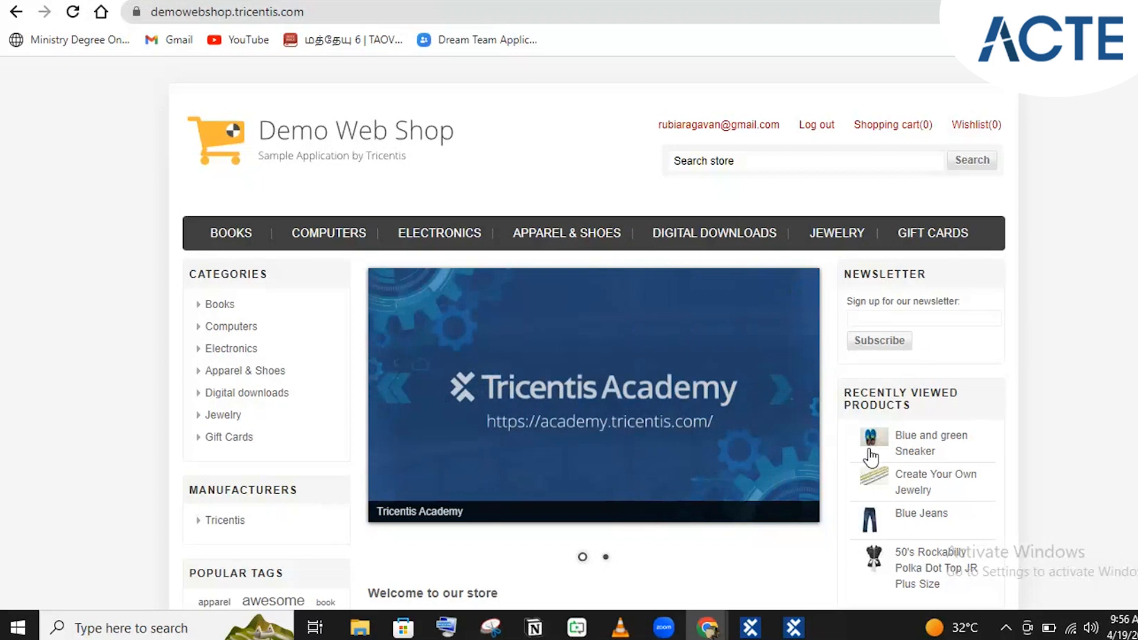
pyautogui.moveTo(798, 634)
pyautogui.scroll(-3, 1095, 269)
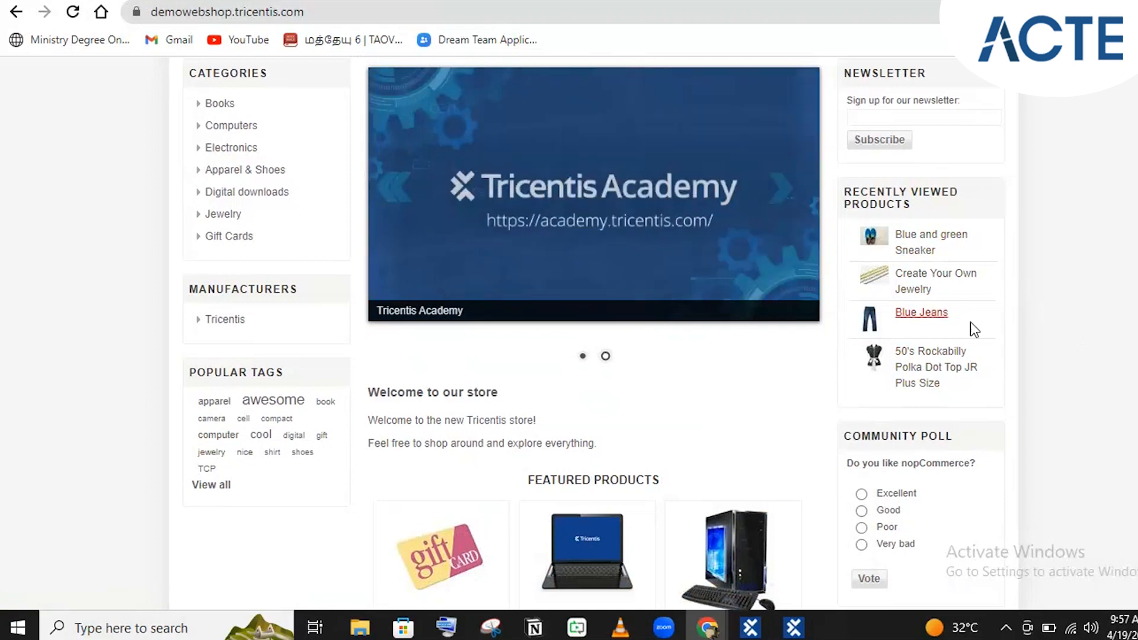
pyautogui.scroll(3, 989, 365)
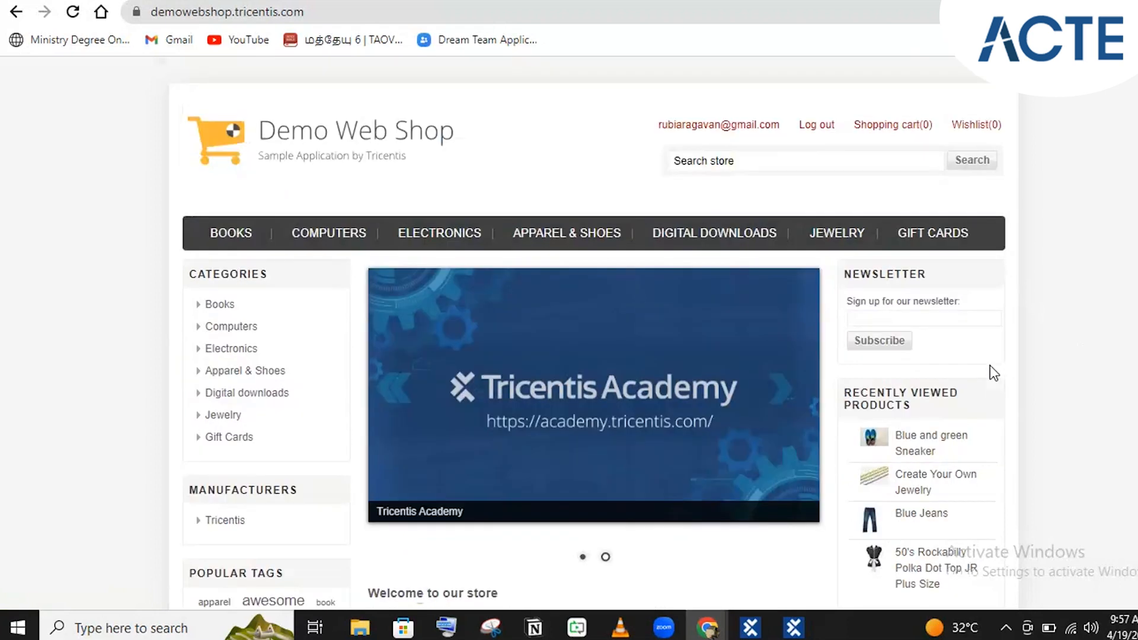
# Step: Stay on the home page instead of leaving for Electronics, and close XScan without saving the module changes
pyautogui.click(425, 233)
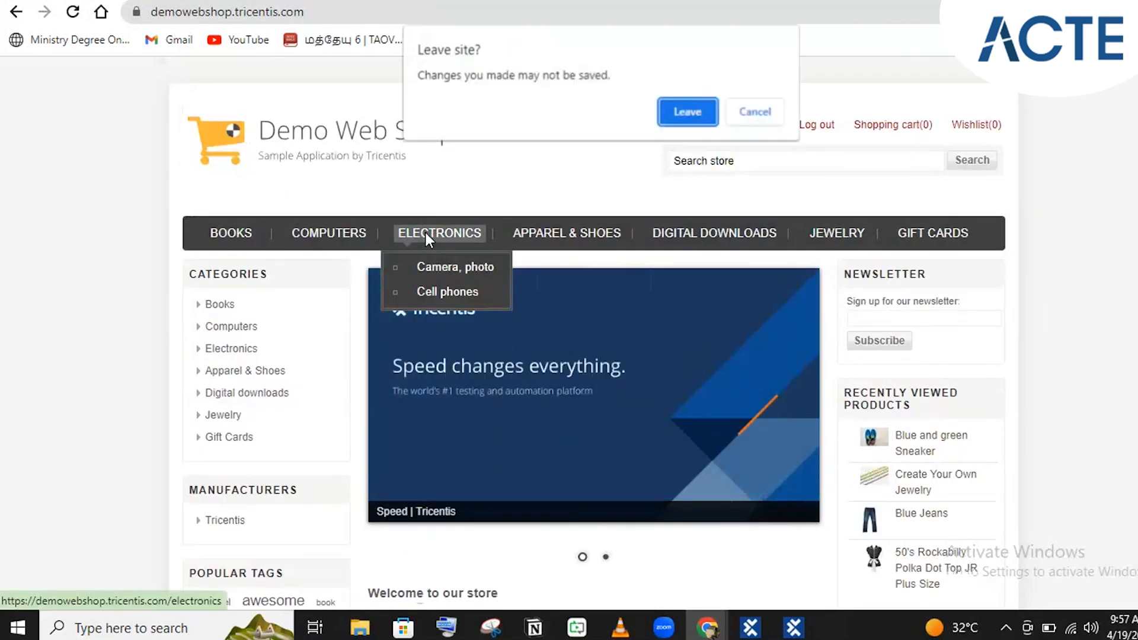
pyautogui.click(754, 113)
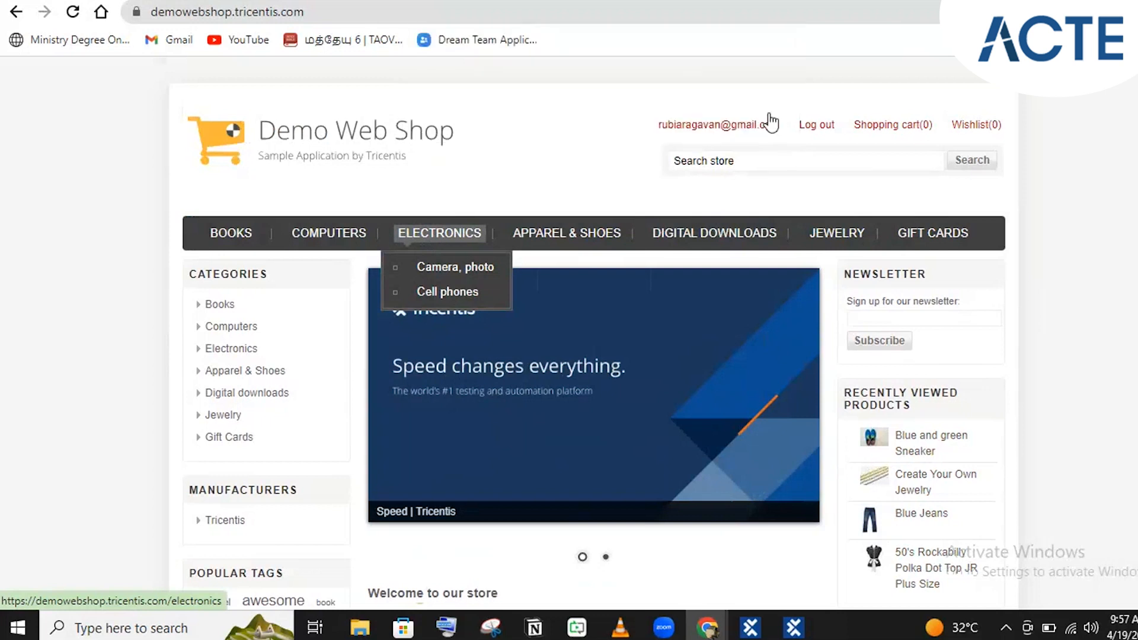
pyautogui.click(794, 627)
pyautogui.click(864, 119)
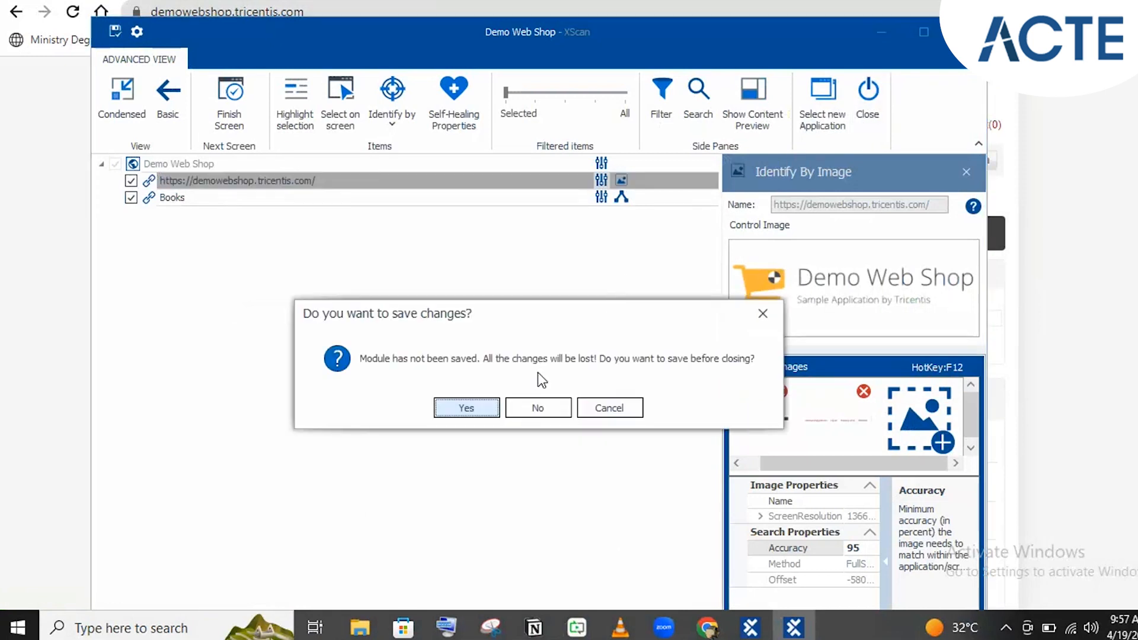
pyautogui.click(539, 409)
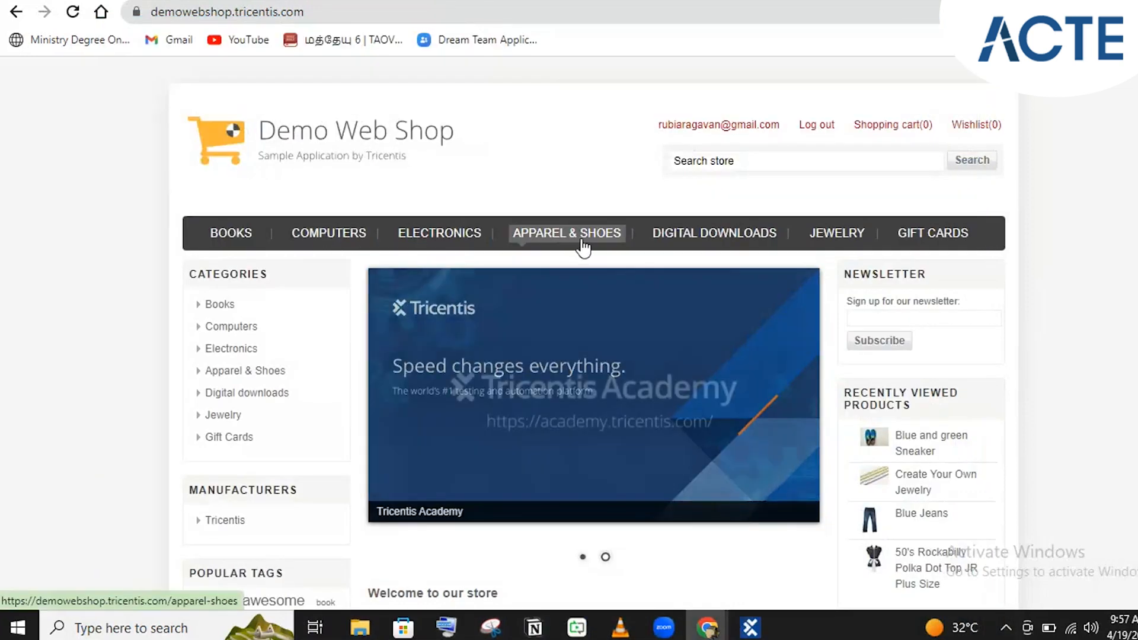
# Step: Open the Build your own cheap computer product page under Computers > Desktops, and return to the home page
pyautogui.click(343, 235)
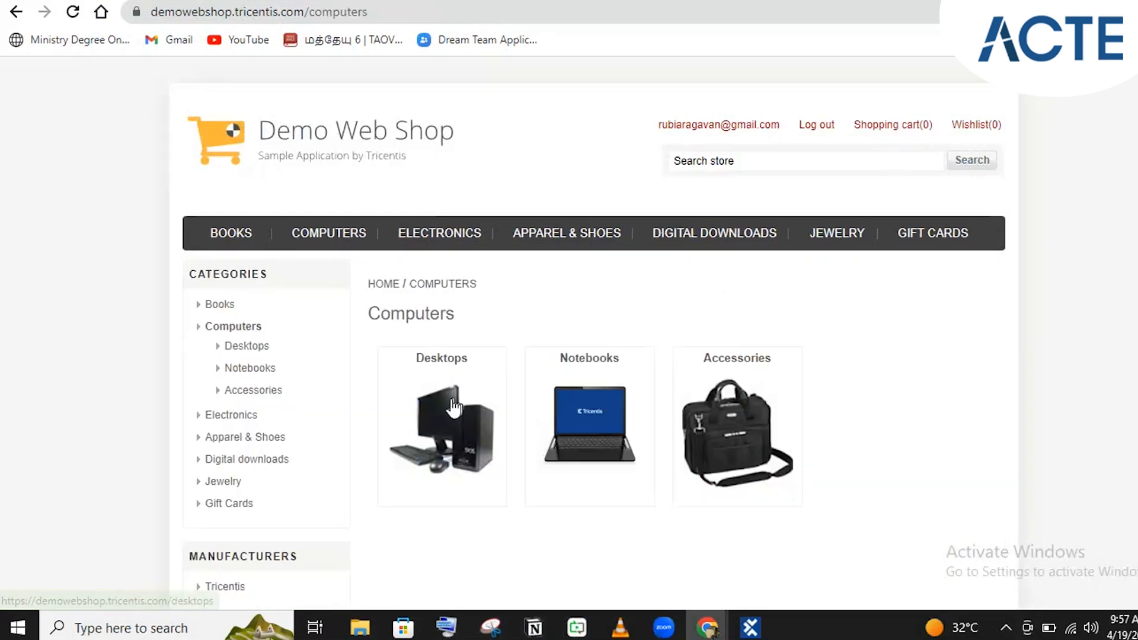
pyautogui.click(451, 406)
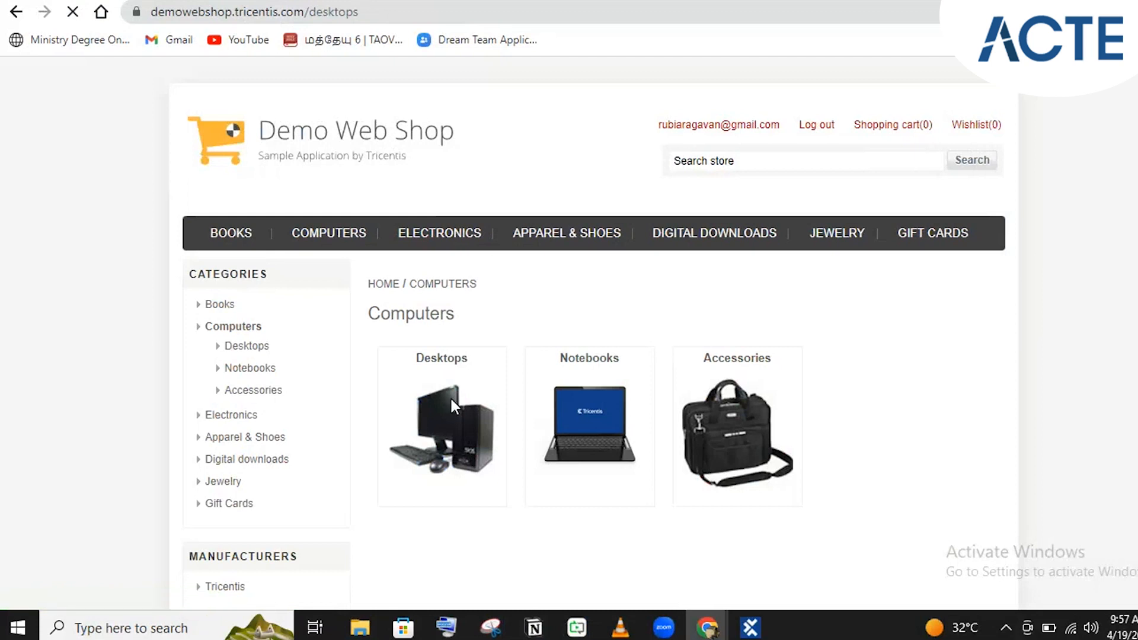
pyautogui.scroll(-2, 452, 402)
pyautogui.click(452, 404)
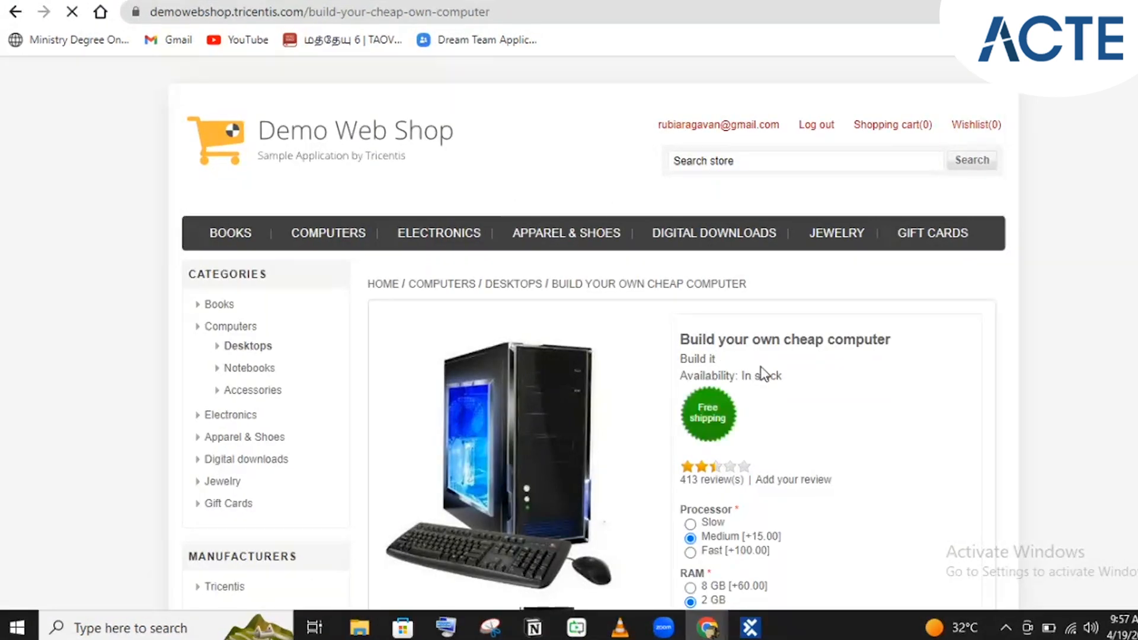
pyautogui.scroll(-10, 762, 372)
pyautogui.scroll(10, 508, 198)
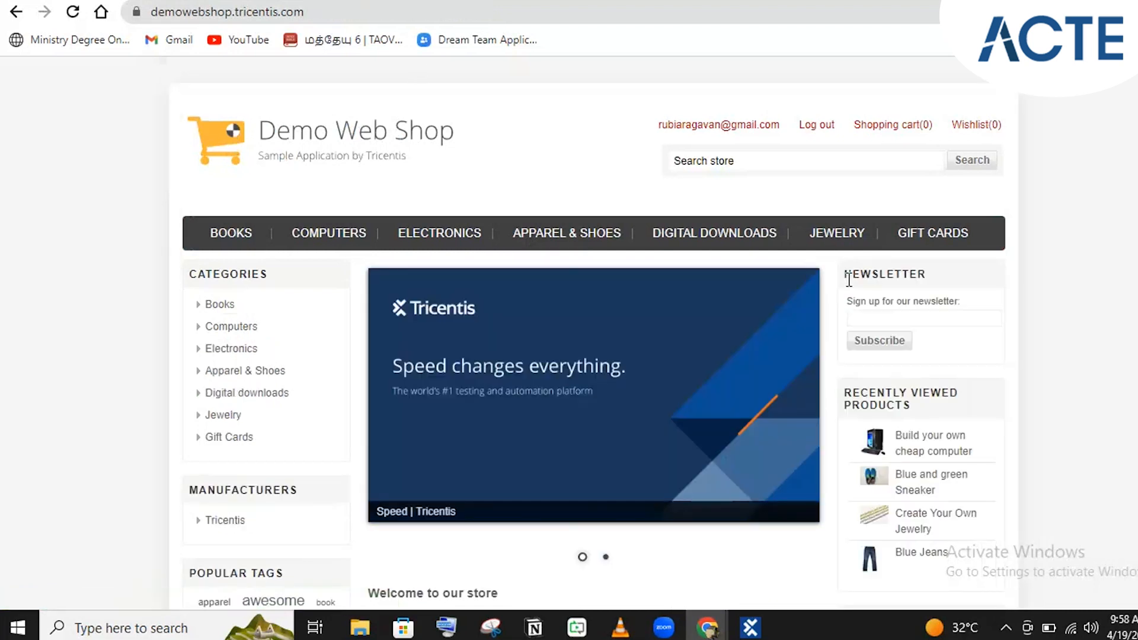
# Step: Compare the Build your own cheap computer entries under recently viewed products and featured products on the home page
pyautogui.scroll(-3, 848, 280)
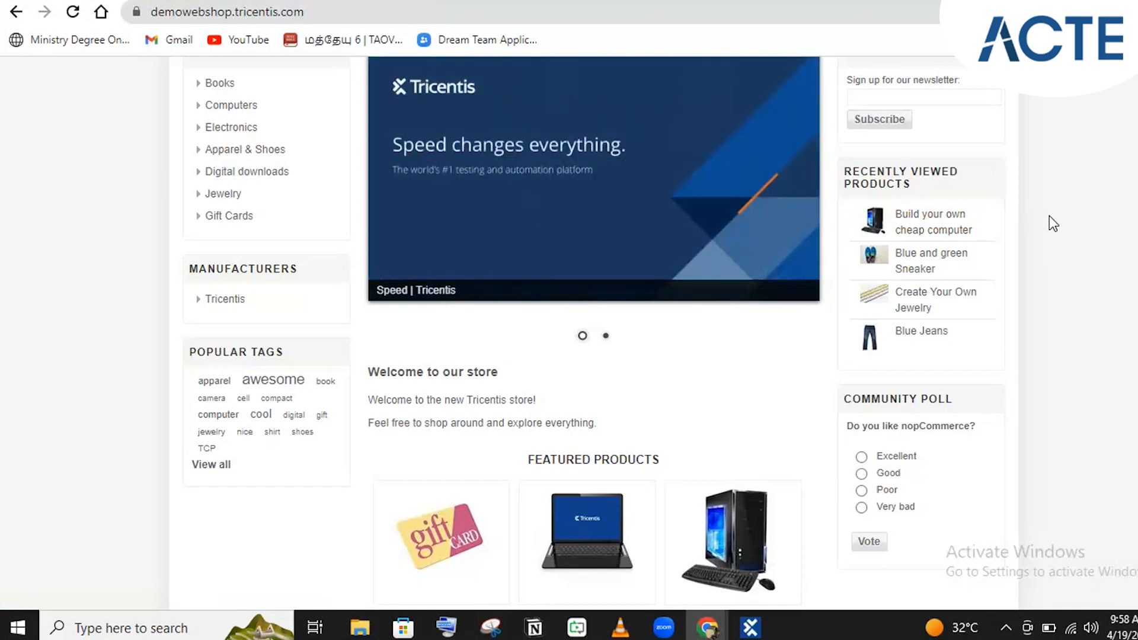
pyautogui.moveTo(750, 627)
pyautogui.scroll(3, 1070, 180)
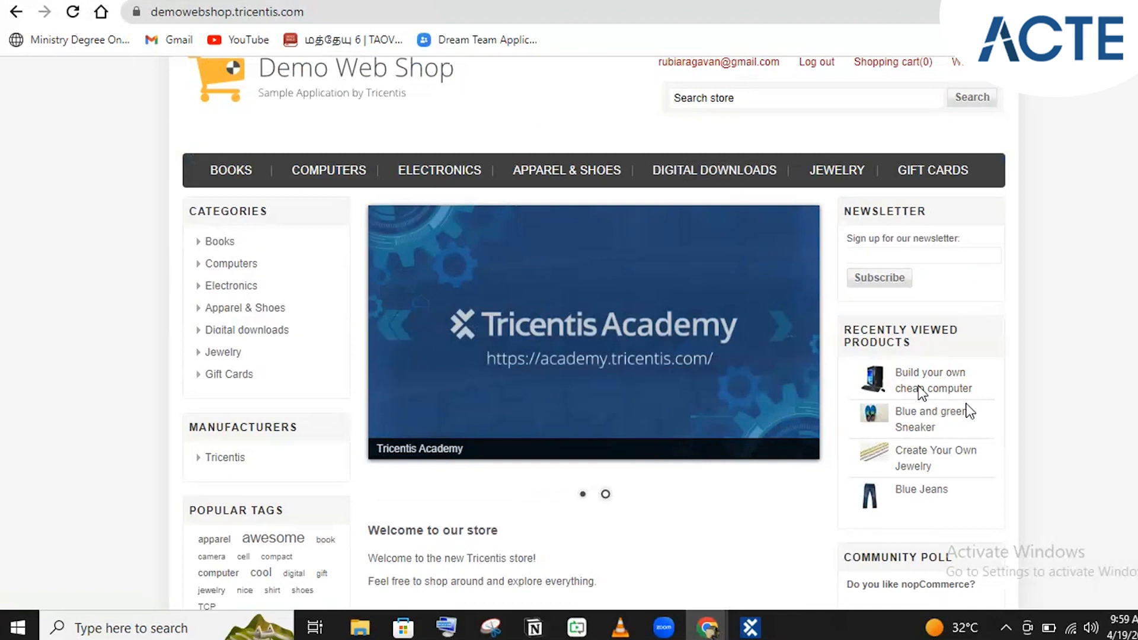
pyautogui.scroll(-8, 951, 304)
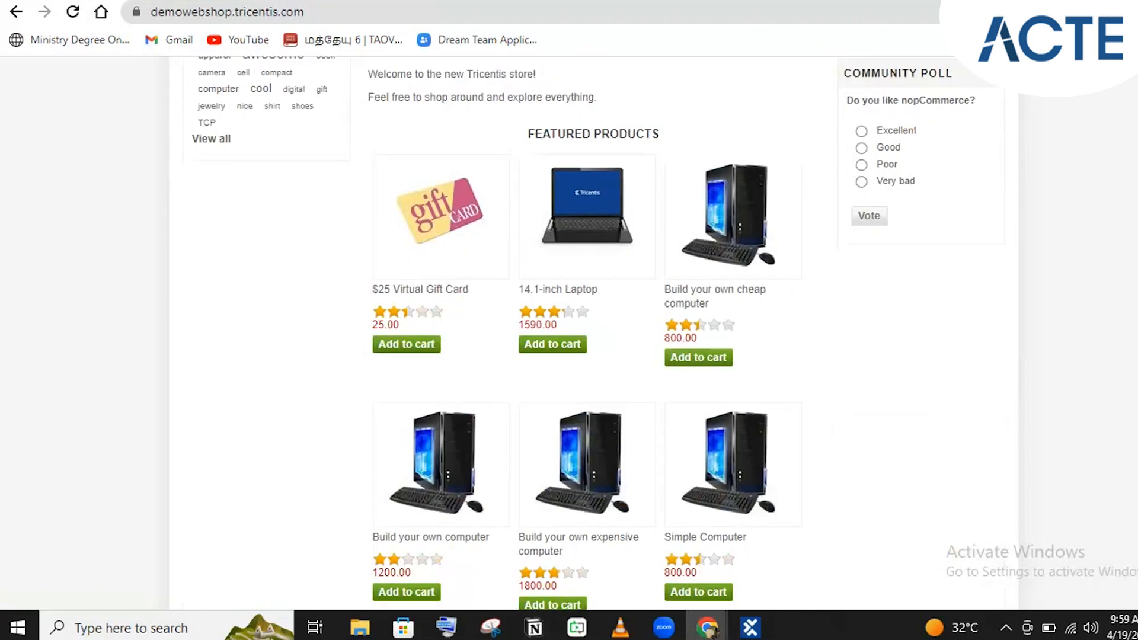
pyautogui.scroll(8, 932, 305)
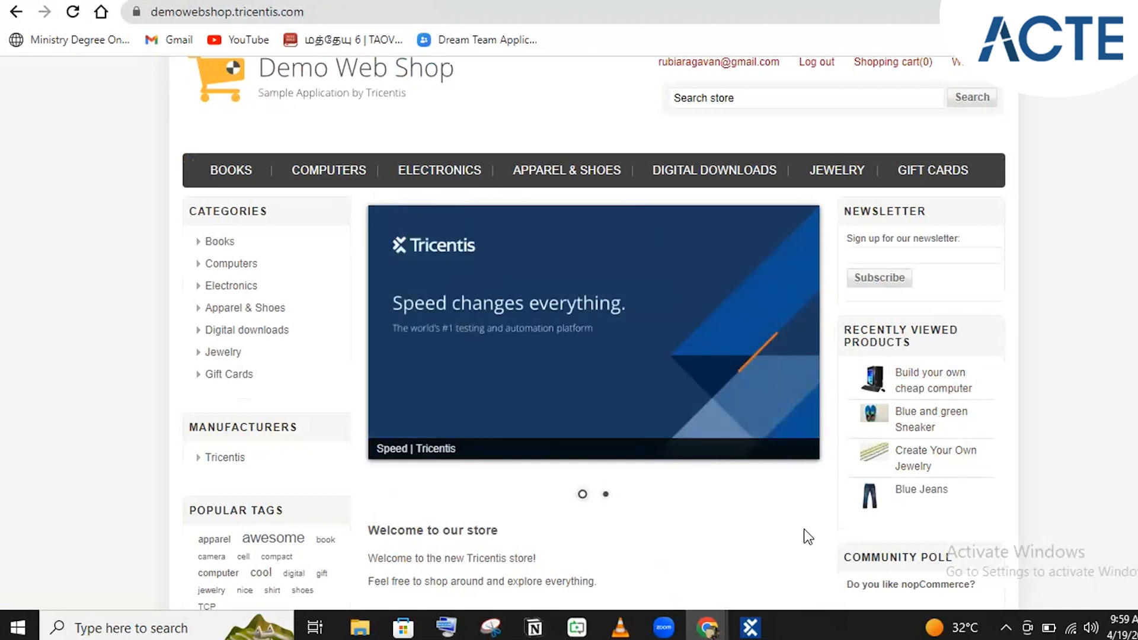
# Step: Switch to Tosca Commander and run an application scan of the Demo Web Shop home page from the Login modules folder
pyautogui.click(750, 626)
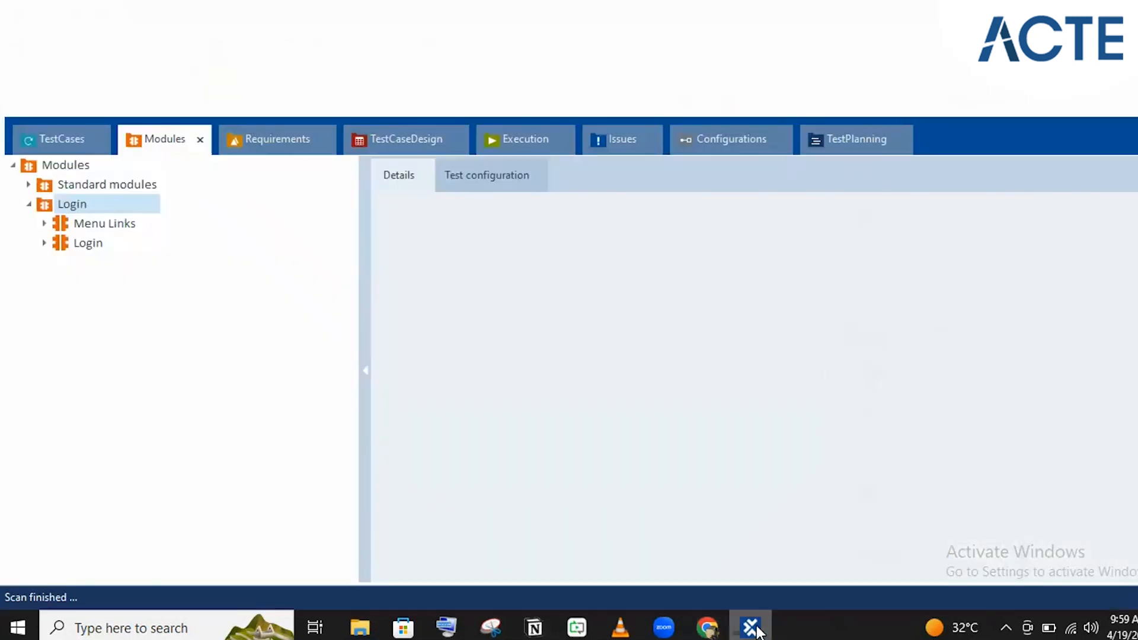
pyautogui.rightClick(90, 205)
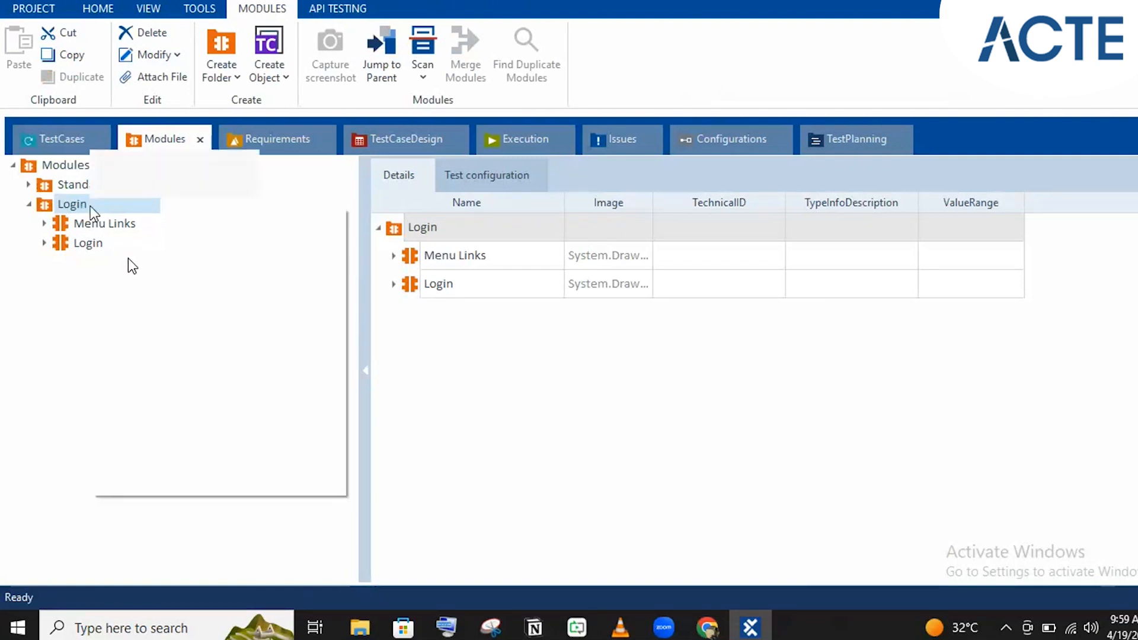
pyautogui.moveTo(148, 266)
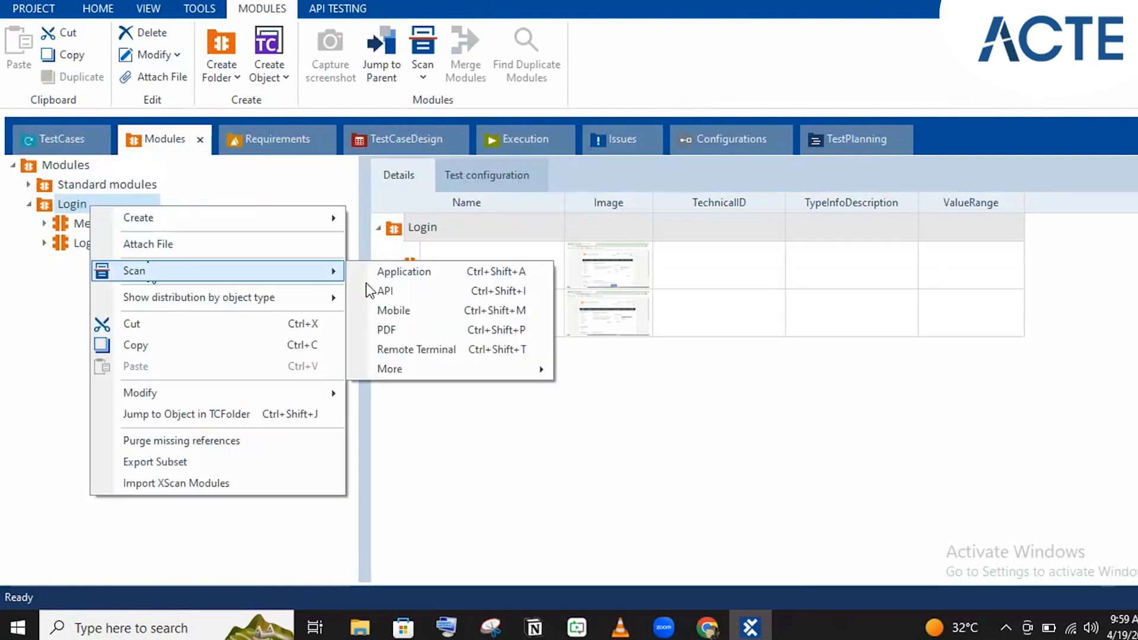
pyautogui.click(403, 271)
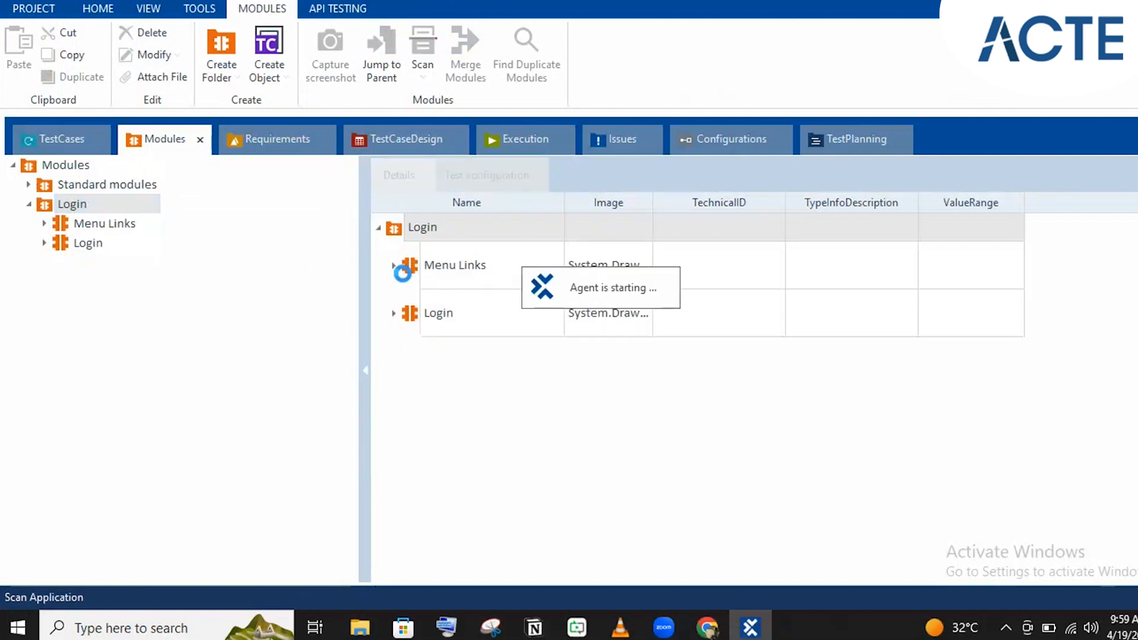
pyautogui.moveTo(707, 627)
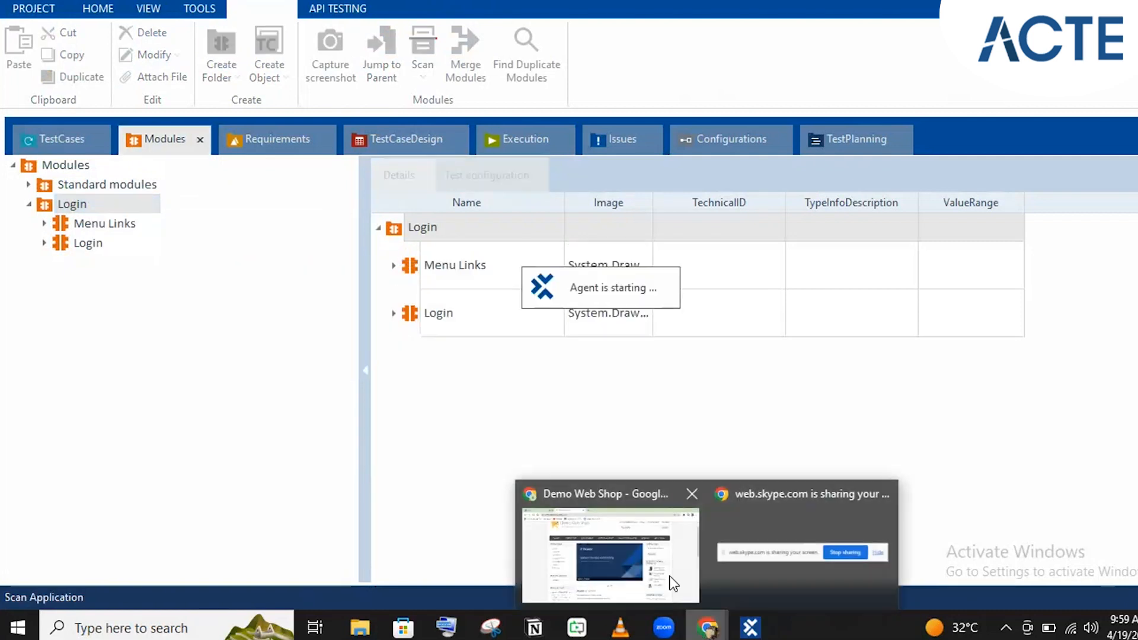
pyautogui.click(651, 560)
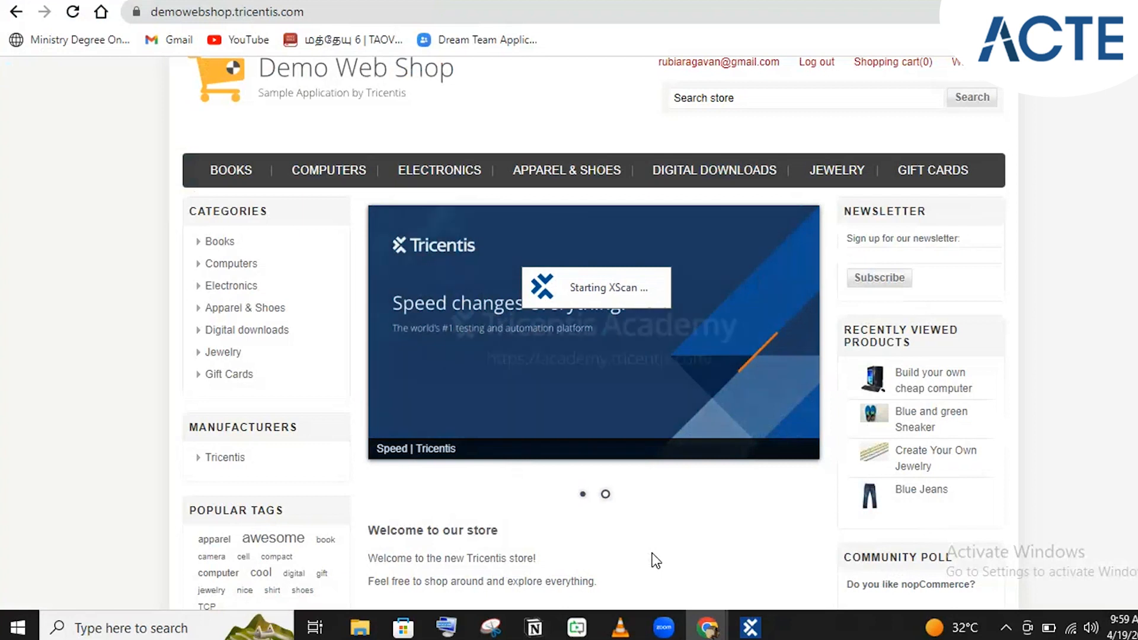
pyautogui.scroll(1, 759, 530)
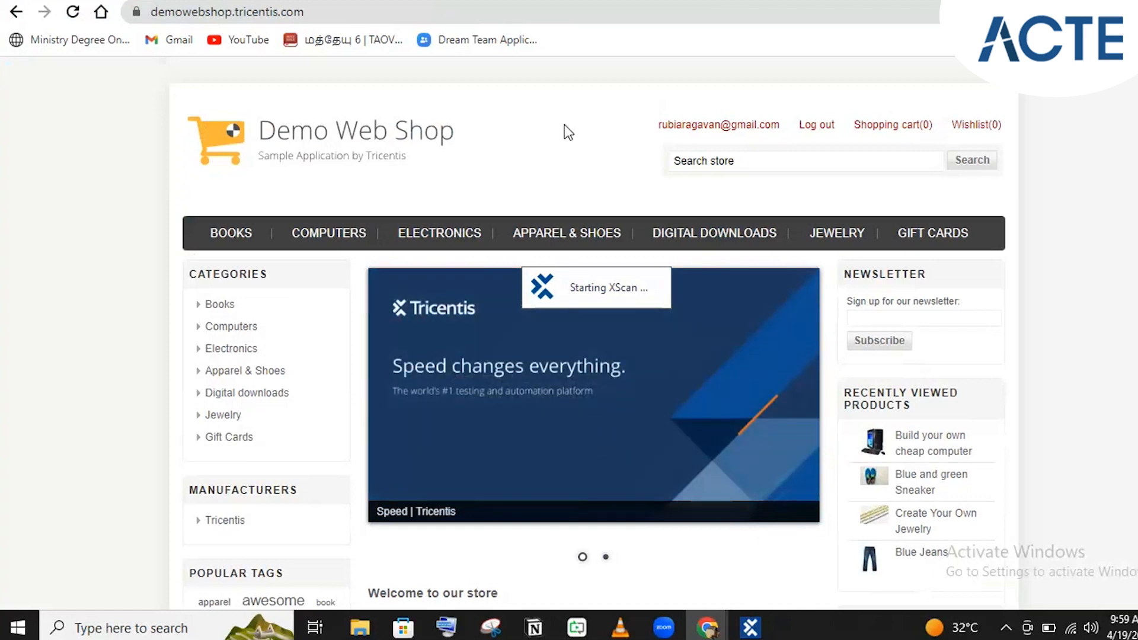
pyautogui.scroll(-2, 564, 125)
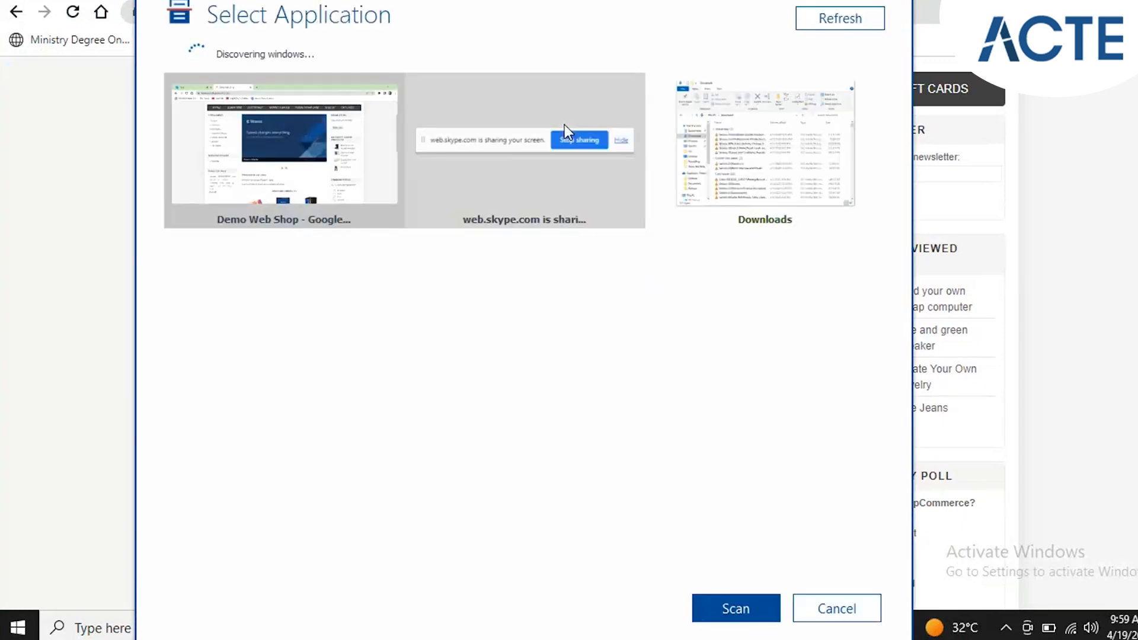
pyautogui.click(736, 608)
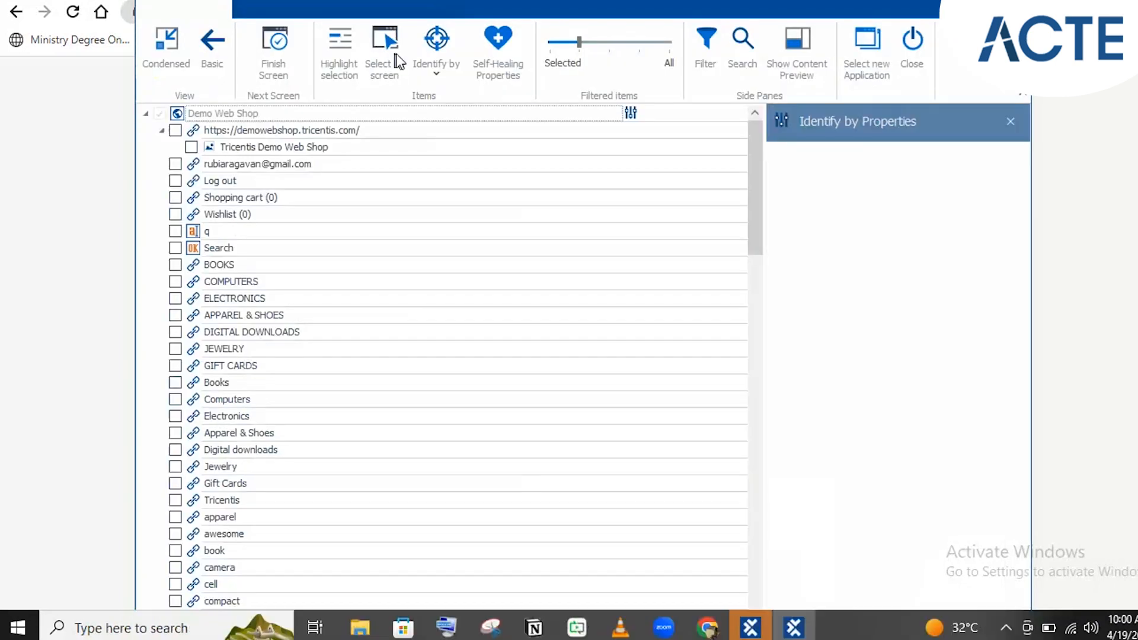
# Step: Select the Build your own cheap computer link under Recently Viewed Products on screen as the control to scan
pyautogui.click(396, 53)
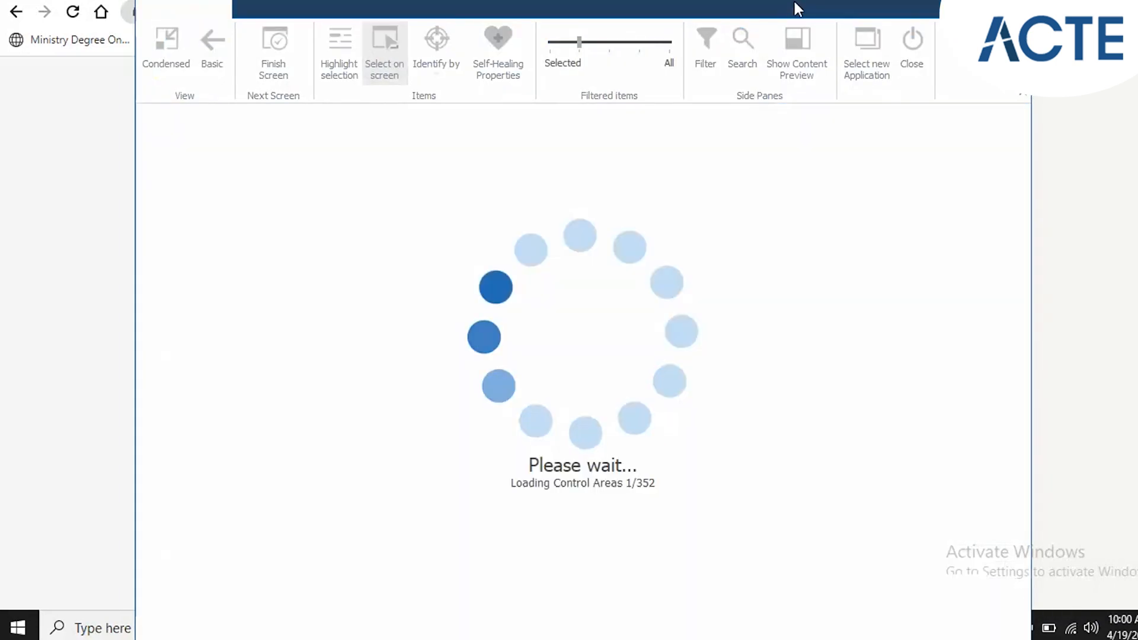
pyautogui.moveTo(788, 2); pyautogui.dragTo(567, 26)
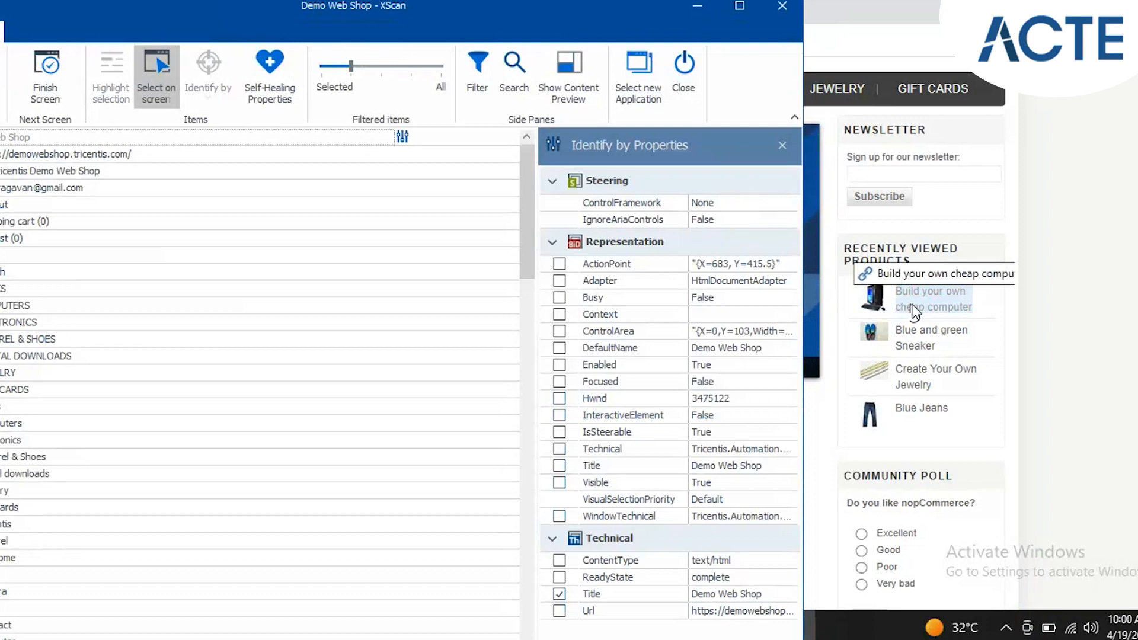
pyautogui.click(915, 312)
pyautogui.moveTo(374, 21); pyautogui.dragTo(626, 0)
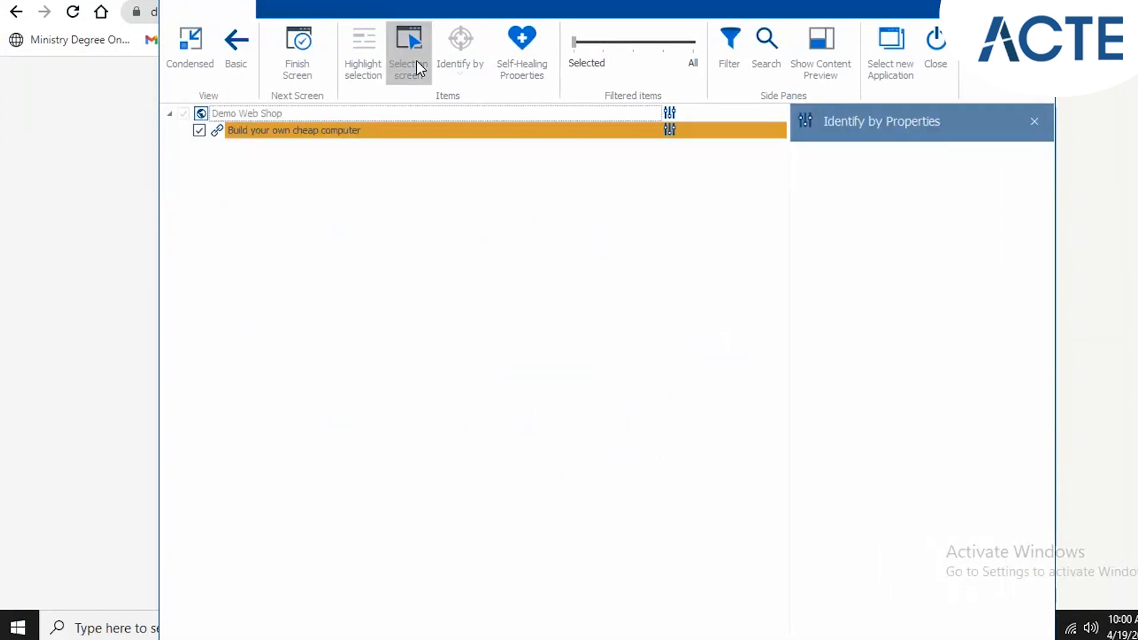
# Step: Rename the selected Build your own cheap computer control to Link No 1
pyautogui.click(387, 128)
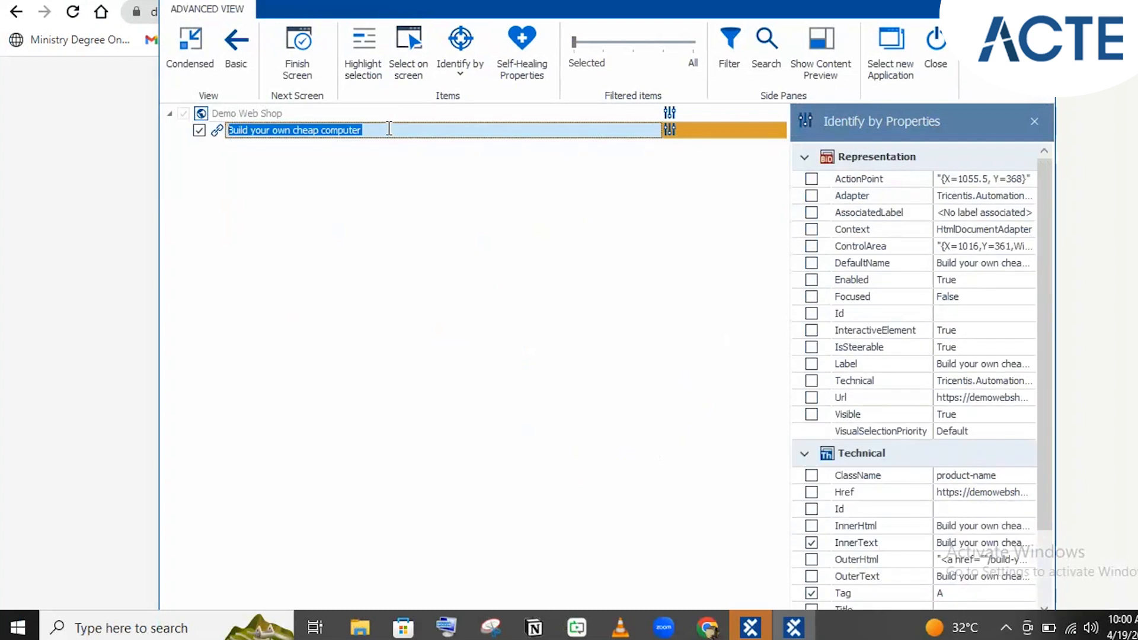
pyautogui.write('Link No 21')
pyautogui.press('BackSpace')
pyautogui.press('BackSpace')
pyautogui.write('1')
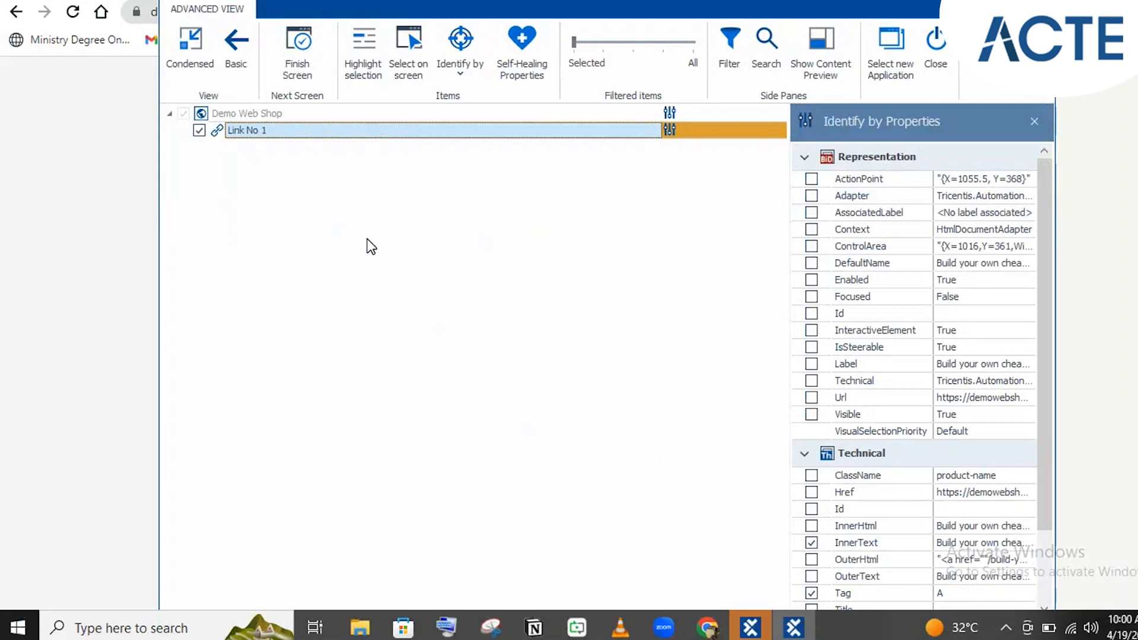
pyautogui.press('Return')
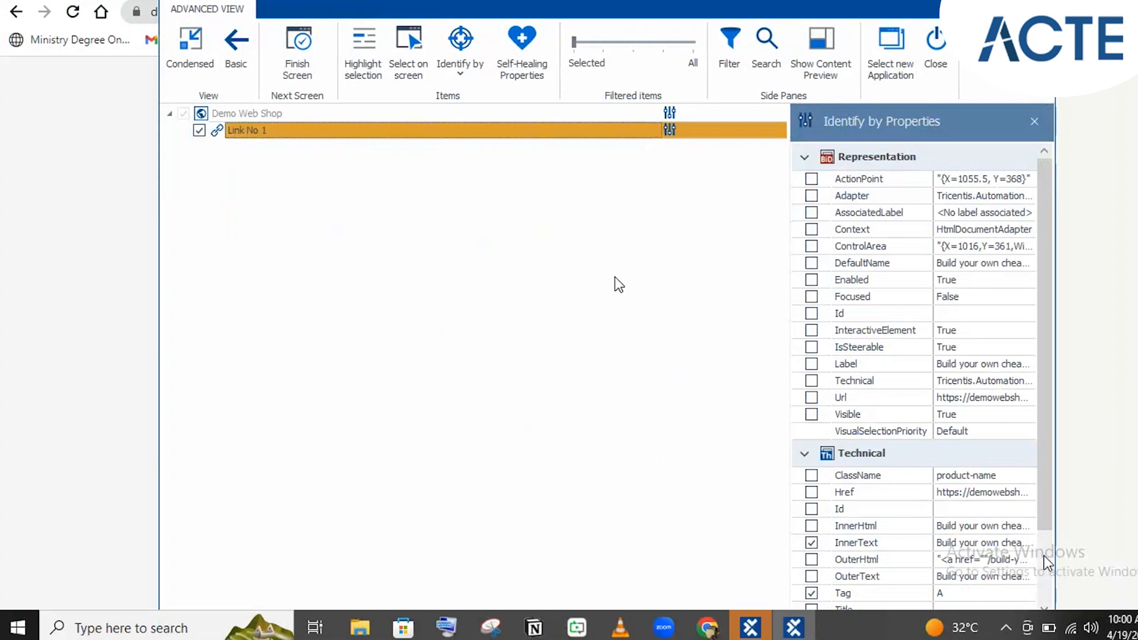
# Step: Identify the Link No 1 control by Index, using index 1 of 2 as its additional identification criterion
pyautogui.scroll(-3, 1044, 556)
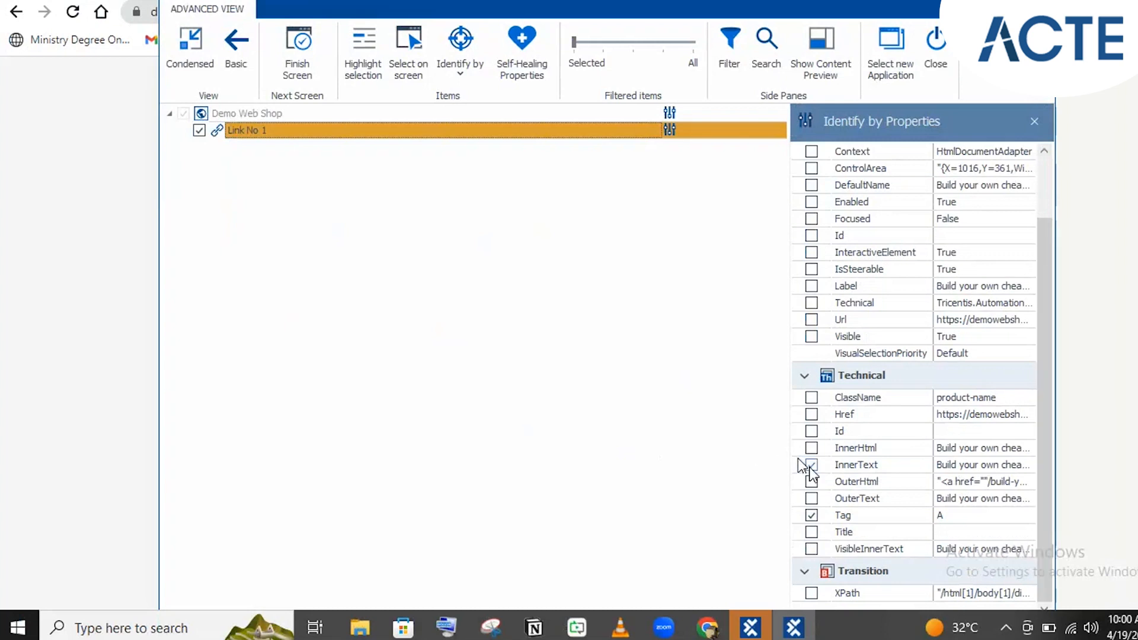
pyautogui.click(449, 60)
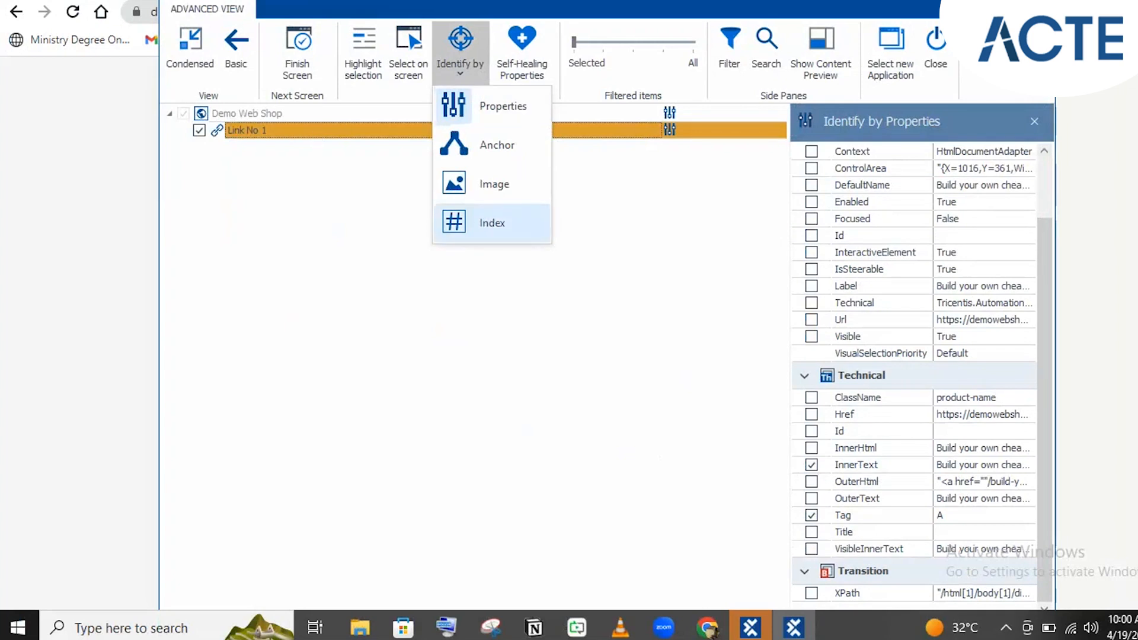
pyautogui.click(506, 218)
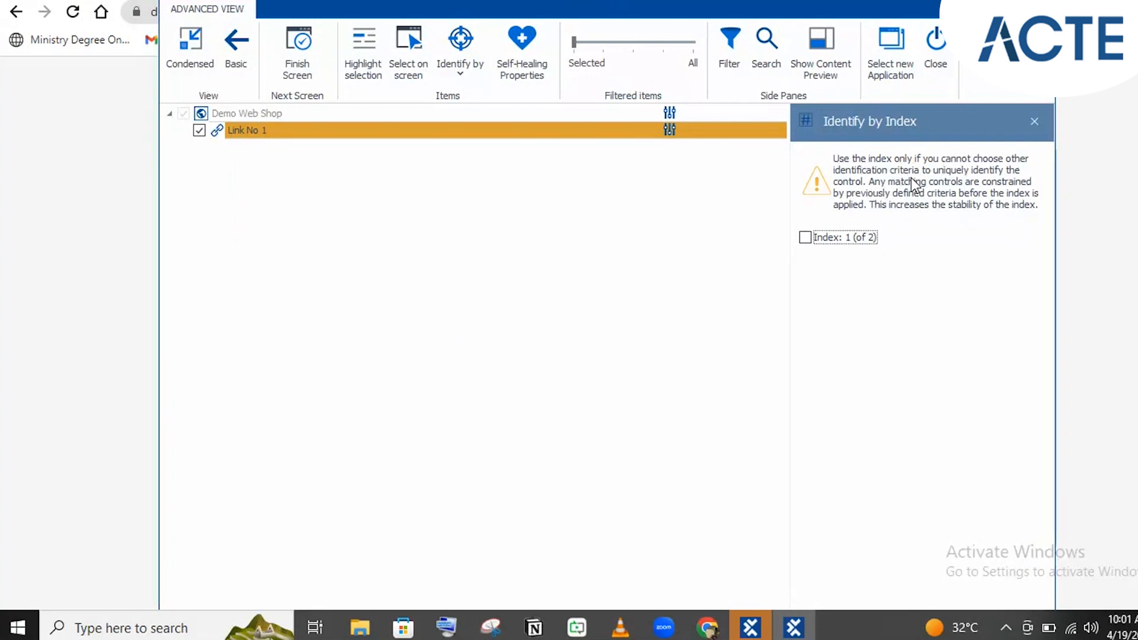
pyautogui.click(805, 239)
pyautogui.click(805, 237)
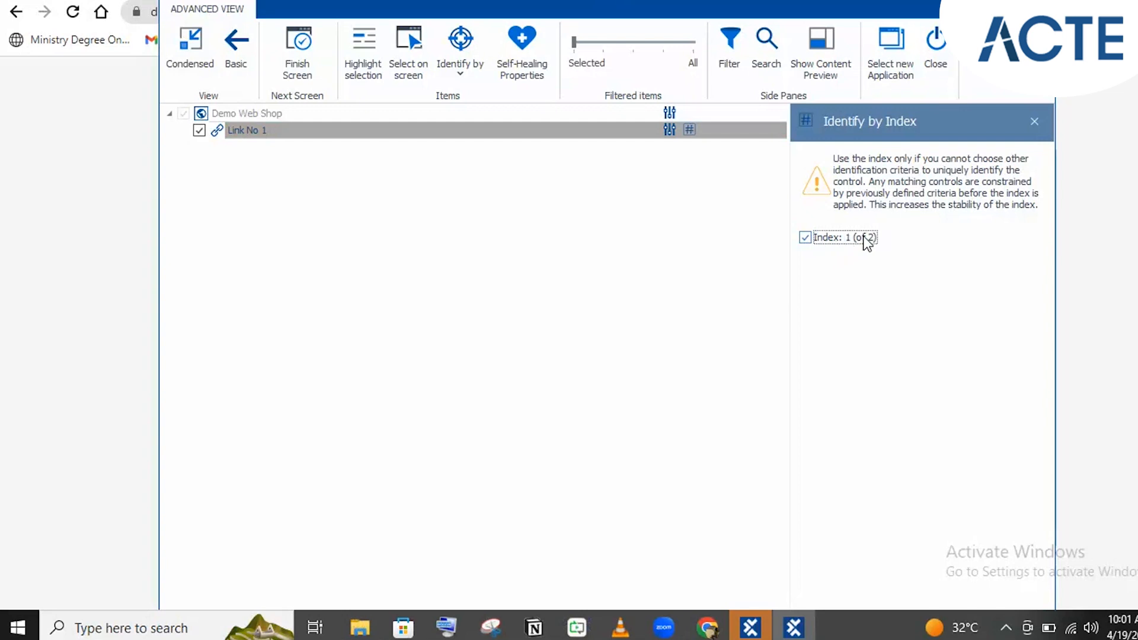
pyautogui.click(642, 233)
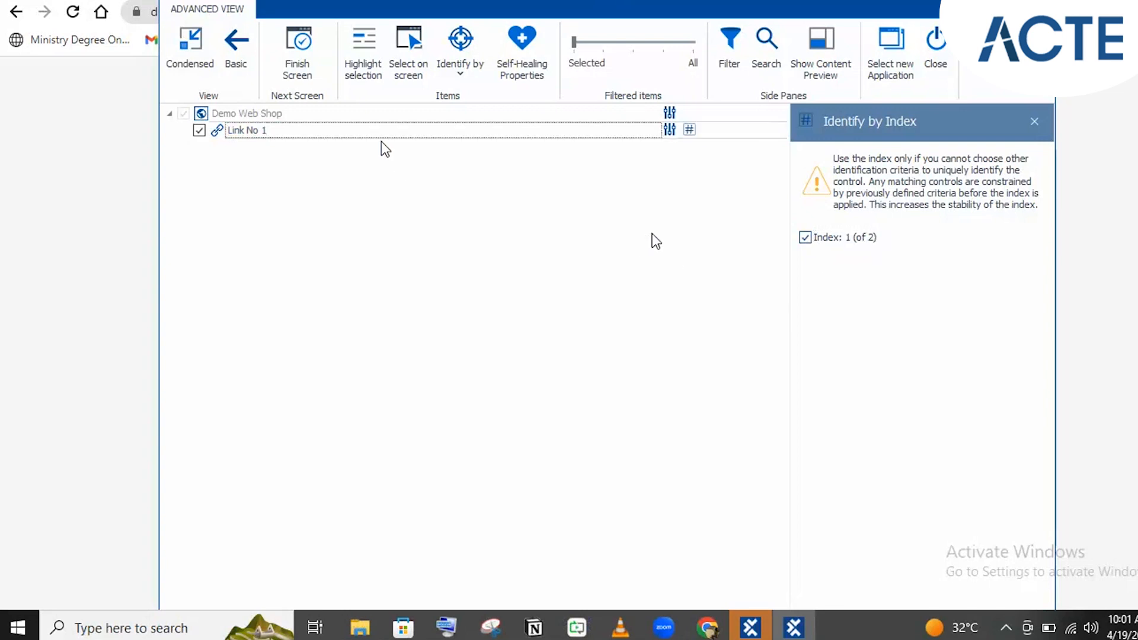
pyautogui.click(371, 130)
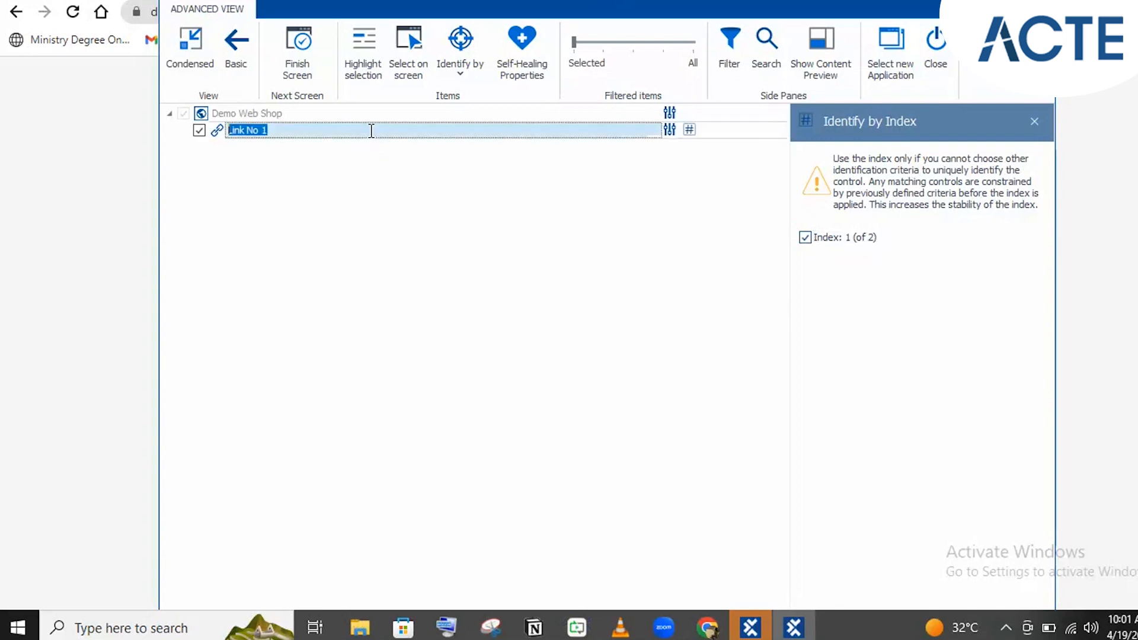
pyautogui.click(570, 232)
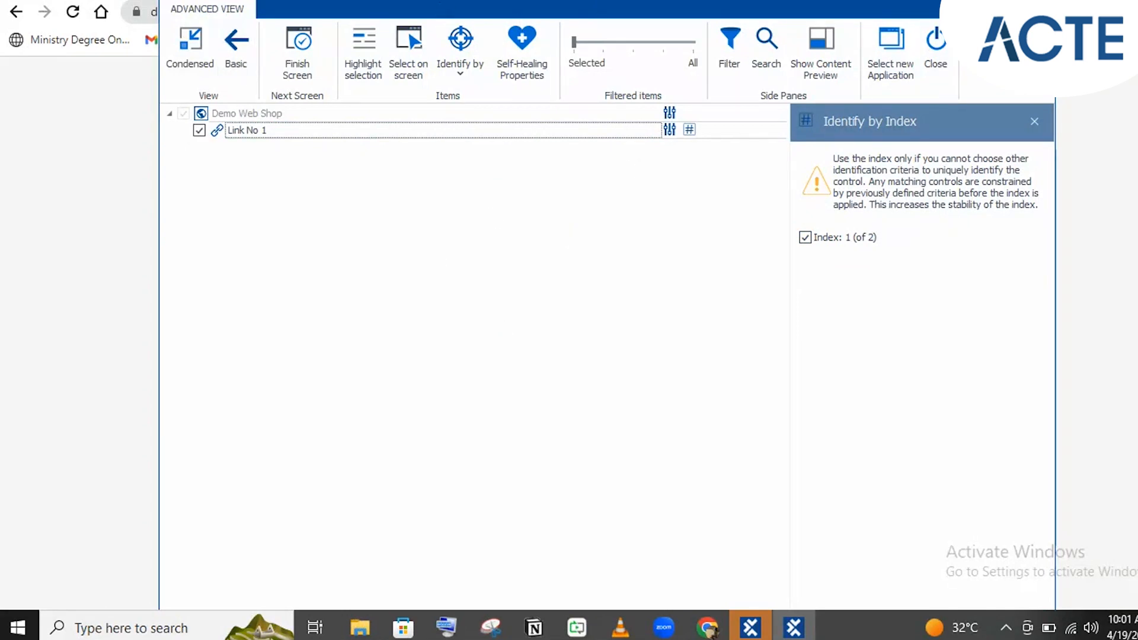
# Step: Close the Demo Web Shop scan, saving the module, and switch to Tosca Commander
pyautogui.moveTo(441, 9); pyautogui.dragTo(532, 20)
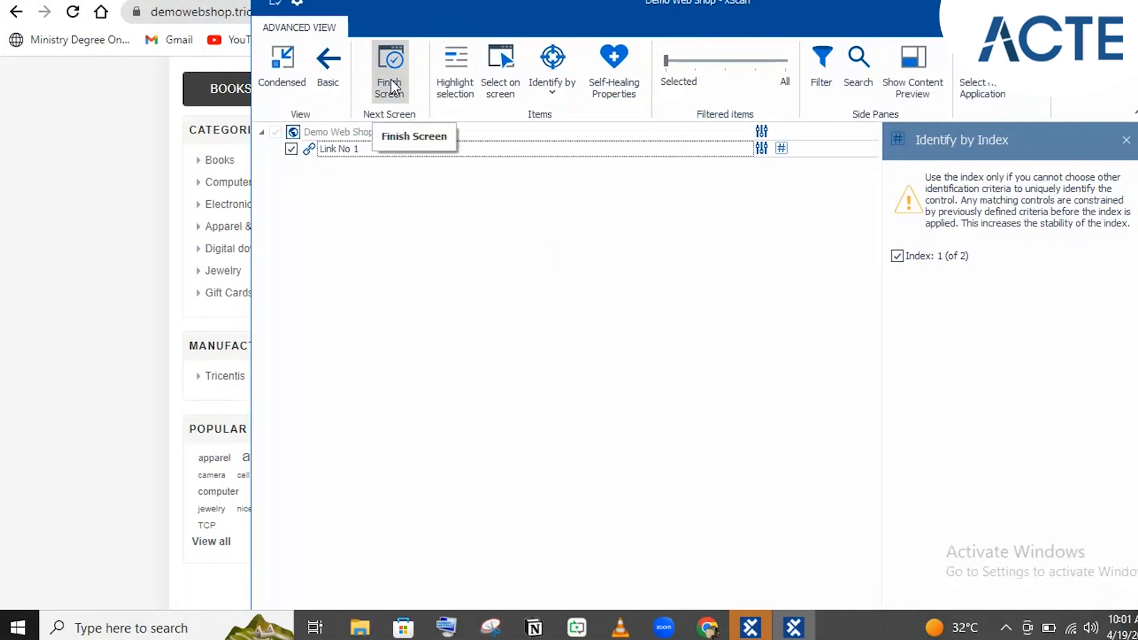
pyautogui.click(543, 84)
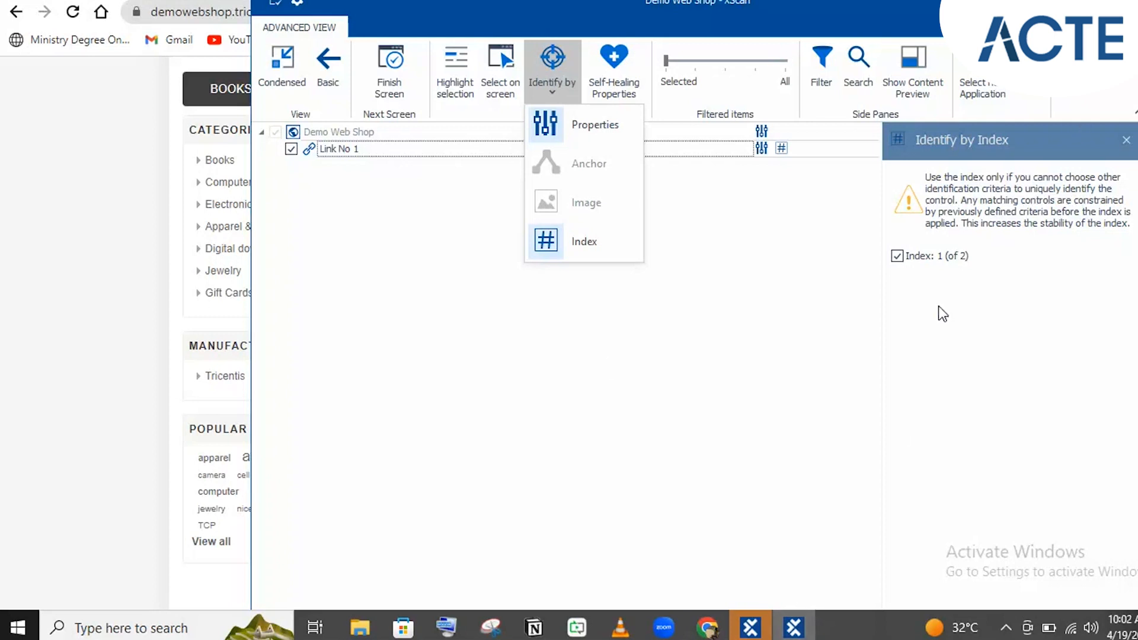
pyautogui.click(1048, 12)
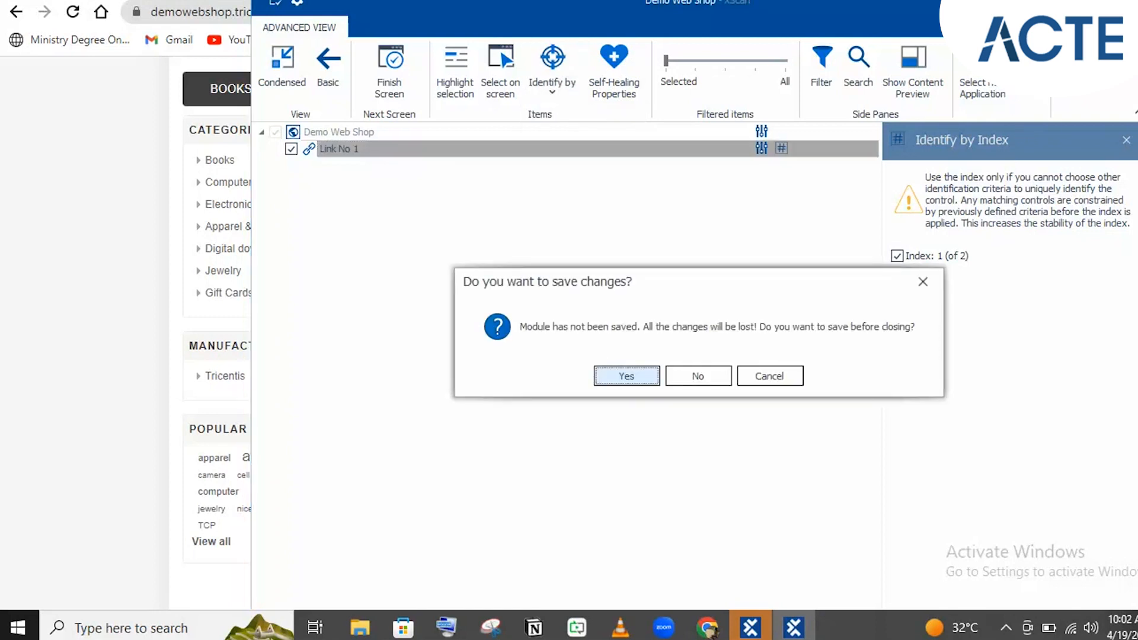
pyautogui.click(631, 375)
pyautogui.moveTo(775, 634)
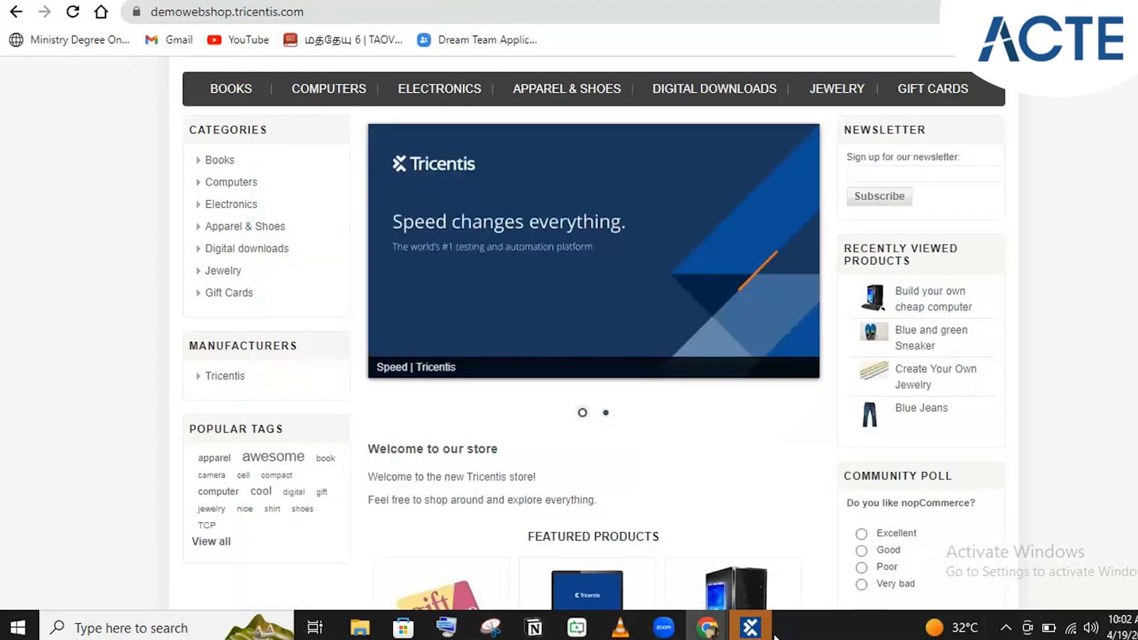
pyautogui.click(750, 628)
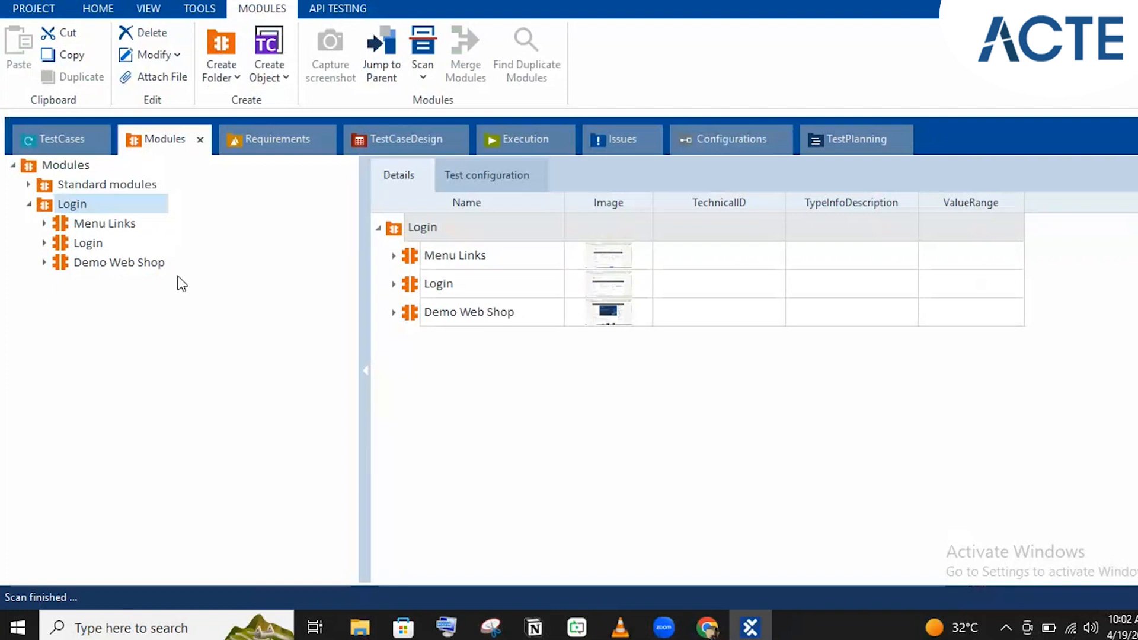
# Step: Expand the Standard modules folder to view its subfolders alongside the scanned modules in the Login folder
pyautogui.click(39, 204)
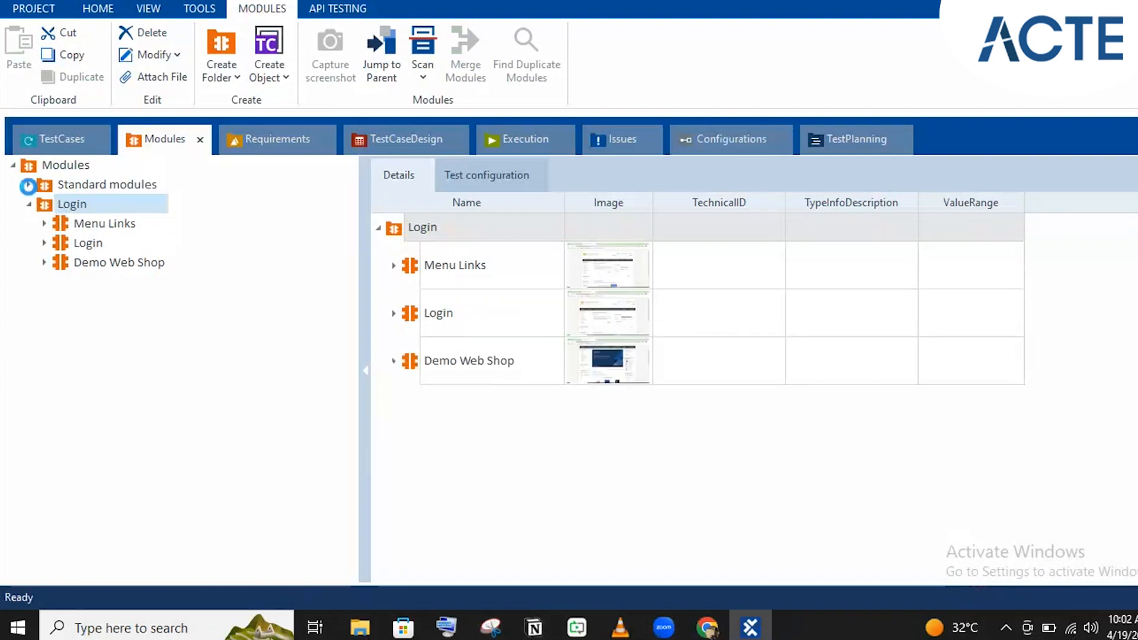
pyautogui.click(29, 185)
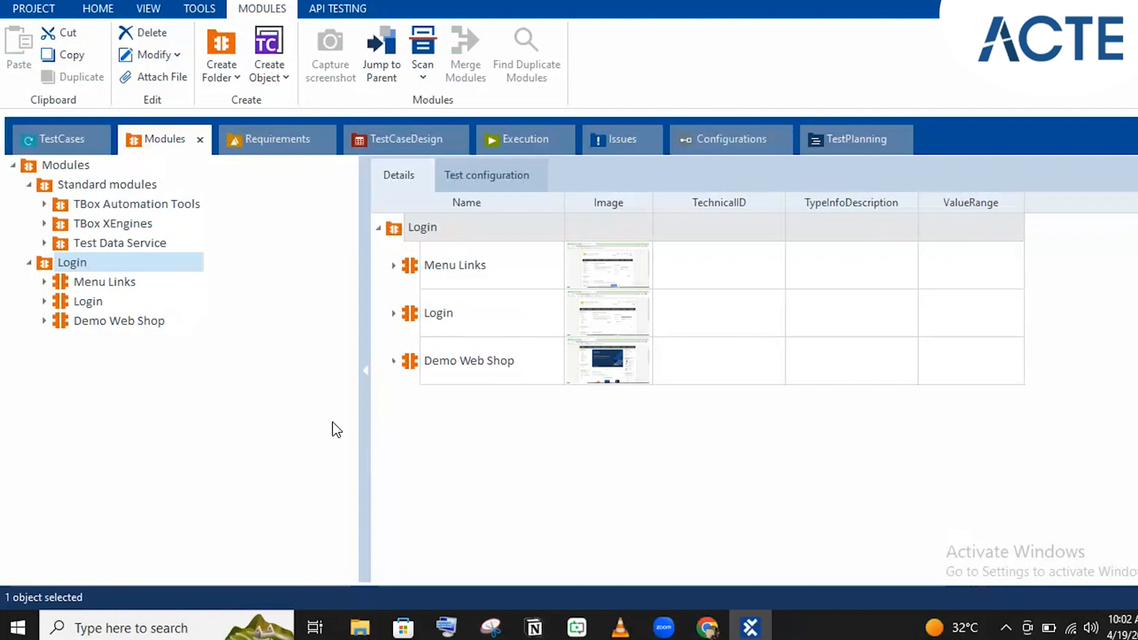
pyautogui.click(485, 407)
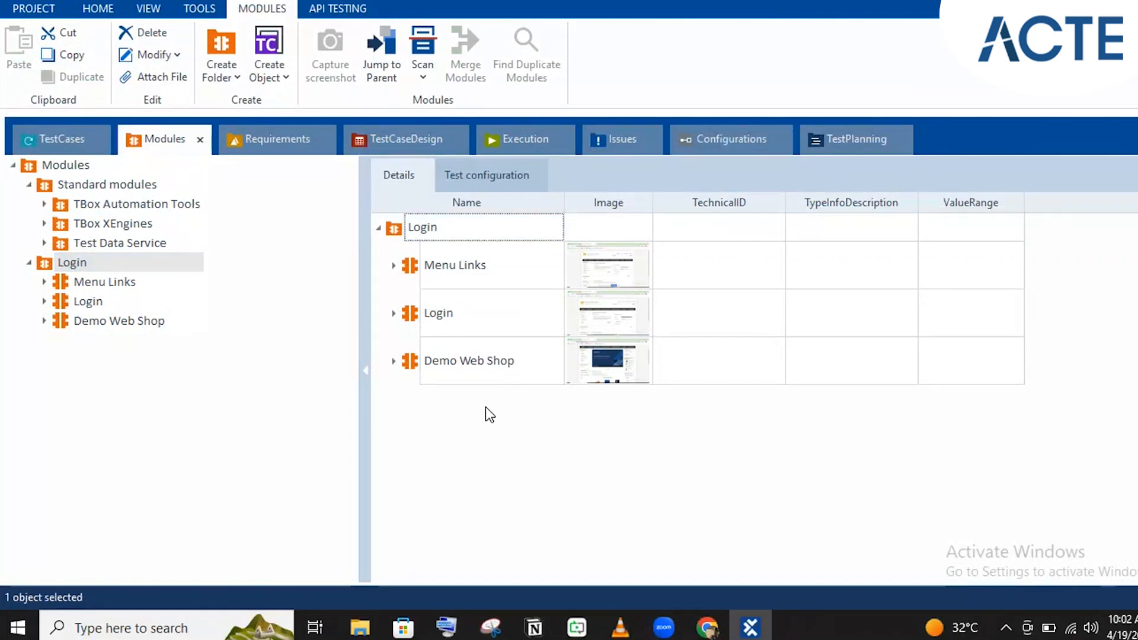
pyautogui.click(740, 624)
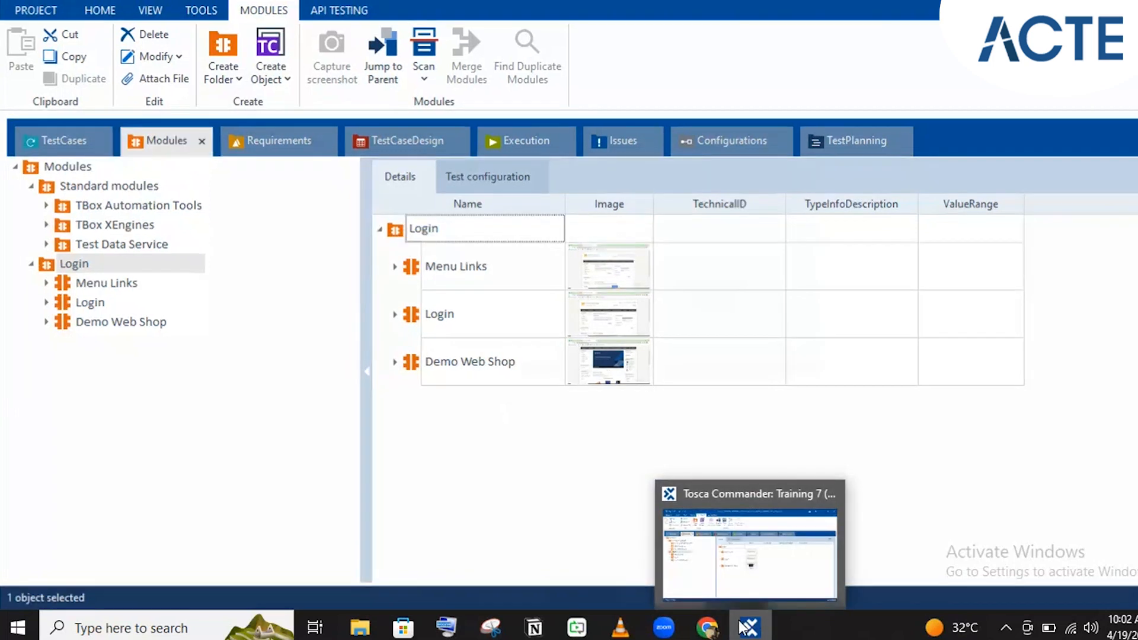